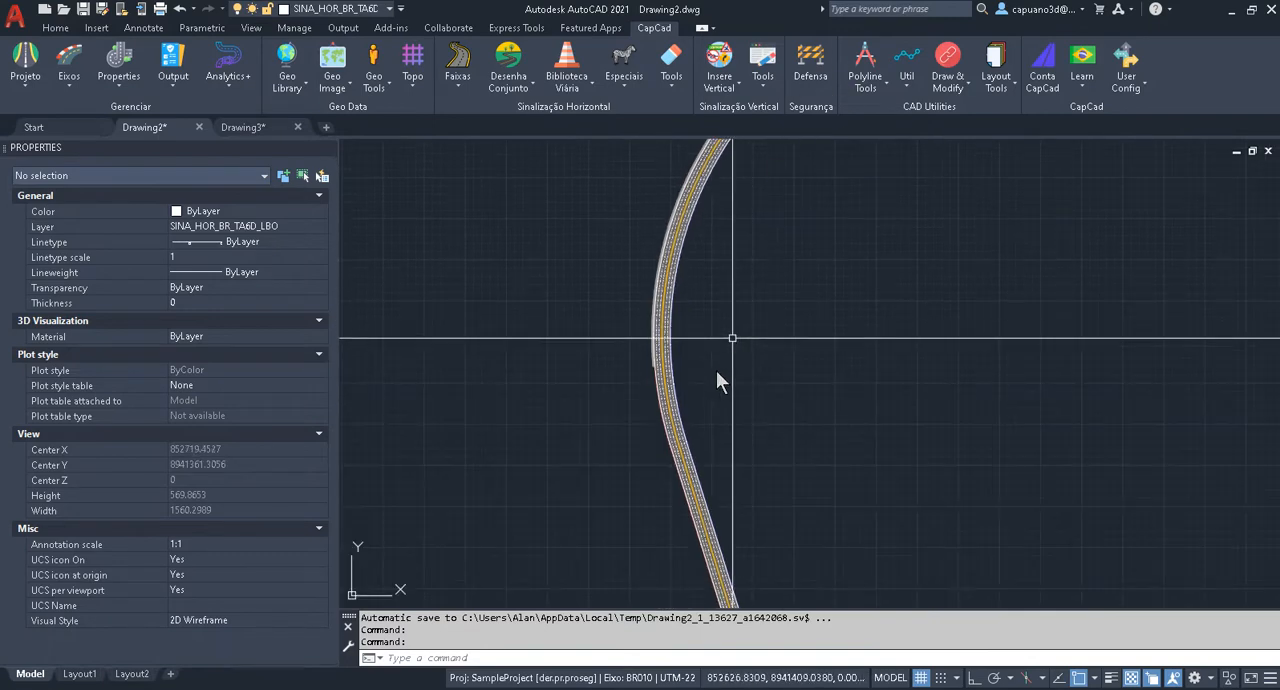
# Examine the lane markings, lane tapers and road edges along the signed road alignment in Drawing2.
pyautogui.scroll(5, 682, 430)
pyautogui.moveTo(684, 435); pyautogui.dragTo(638, 145, button='middle')
pyautogui.moveTo(782, 559); pyautogui.dragTo(622, 30, button='middle')
pyautogui.scroll(-8, 666, 449)
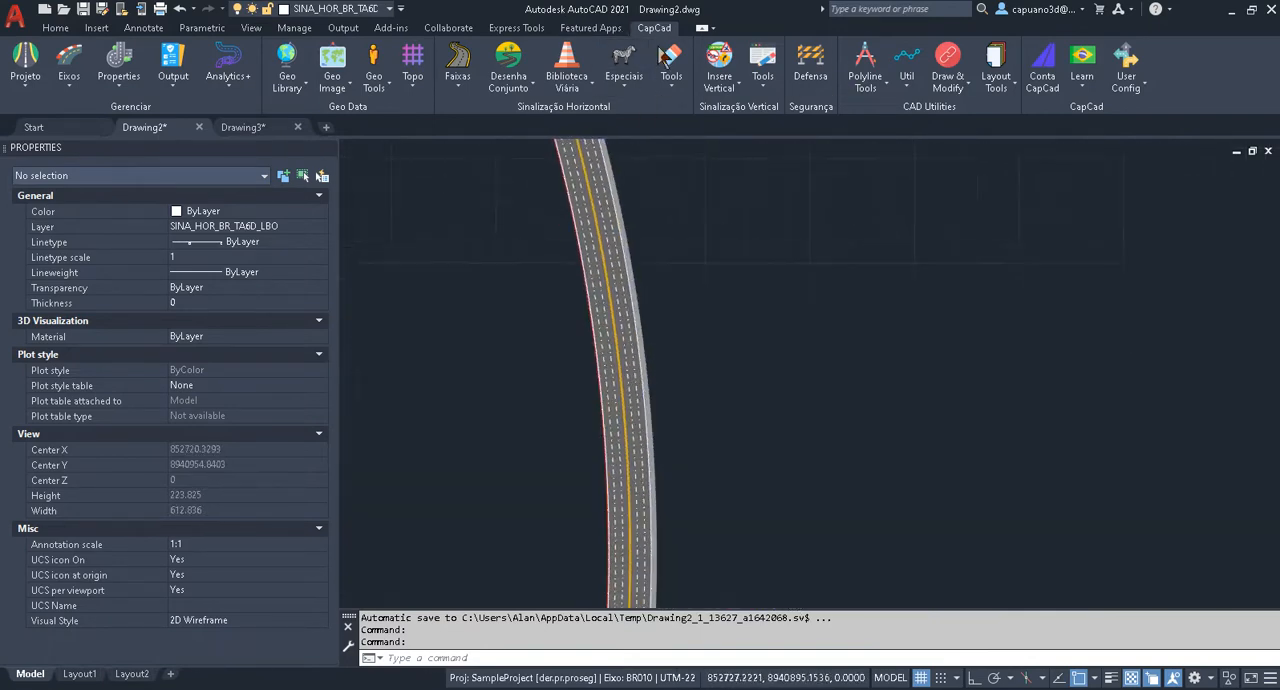
pyautogui.scroll(10, 666, 296)
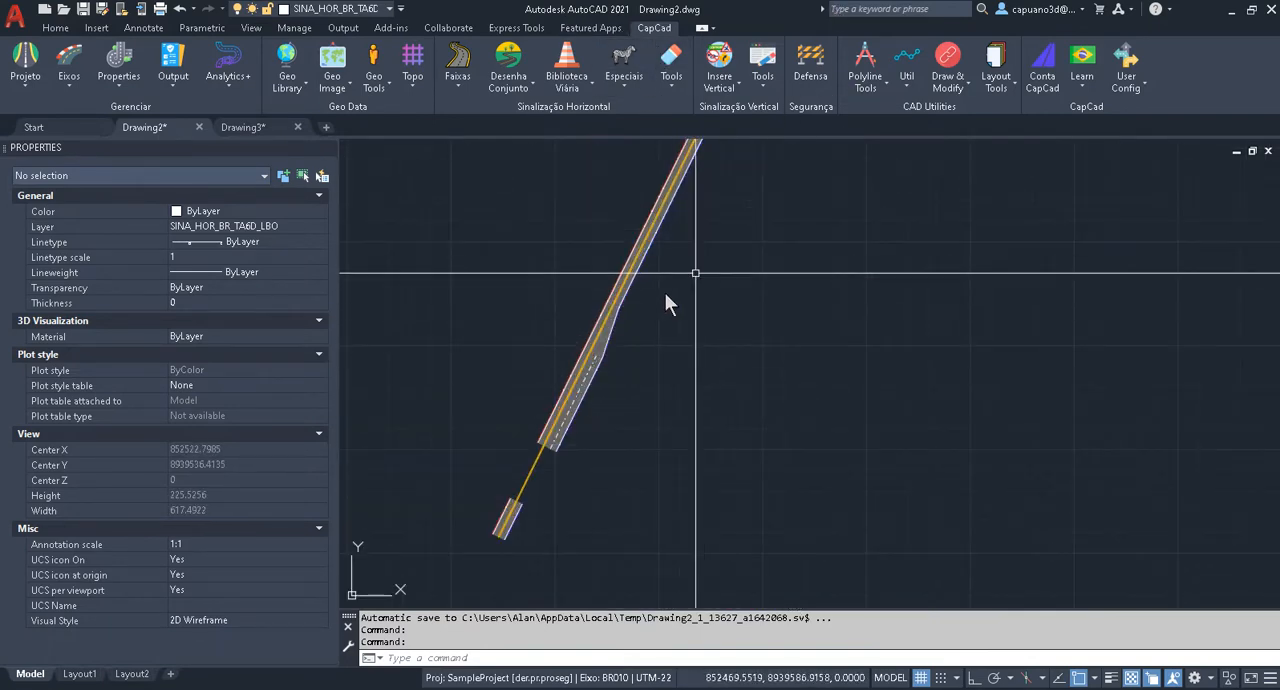
pyautogui.scroll(-6, 656, 341)
pyautogui.moveTo(690, 270); pyautogui.dragTo(557, 547, button='middle')
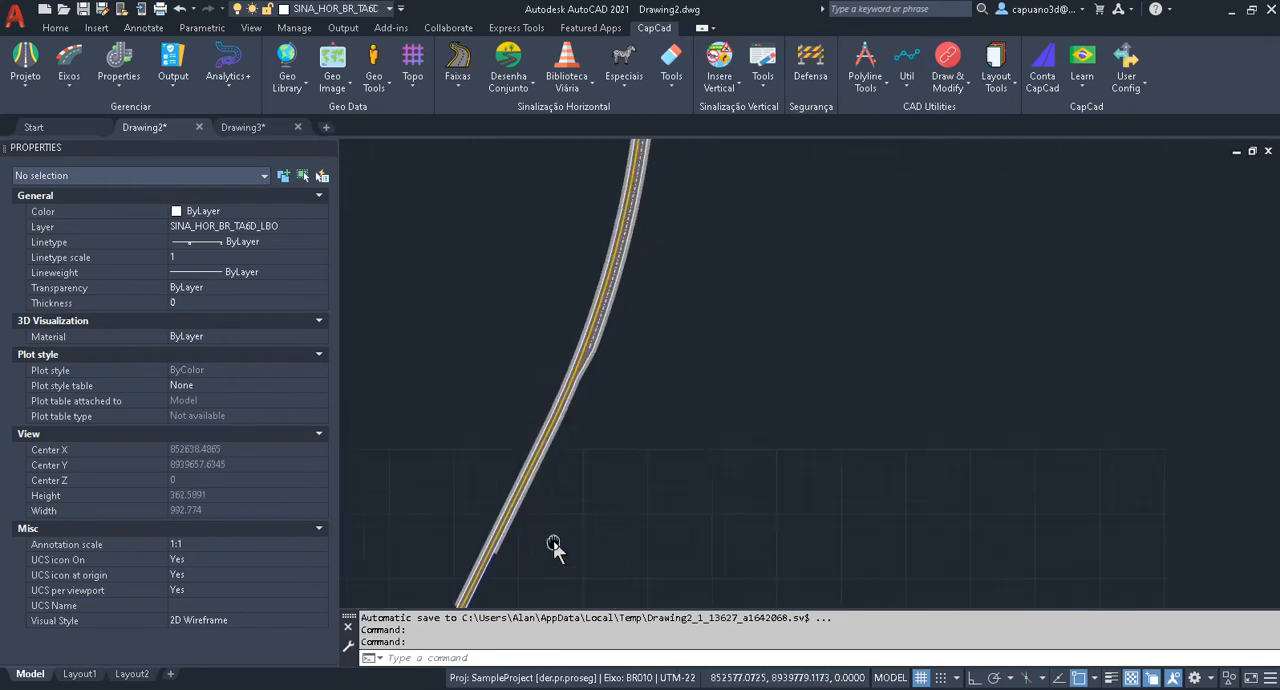
pyautogui.scroll(4, 543, 505)
pyautogui.moveTo(665, 240); pyautogui.dragTo(580, 565, button='middle')
pyautogui.moveTo(697, 285); pyautogui.dragTo(610, 490, button='middle')
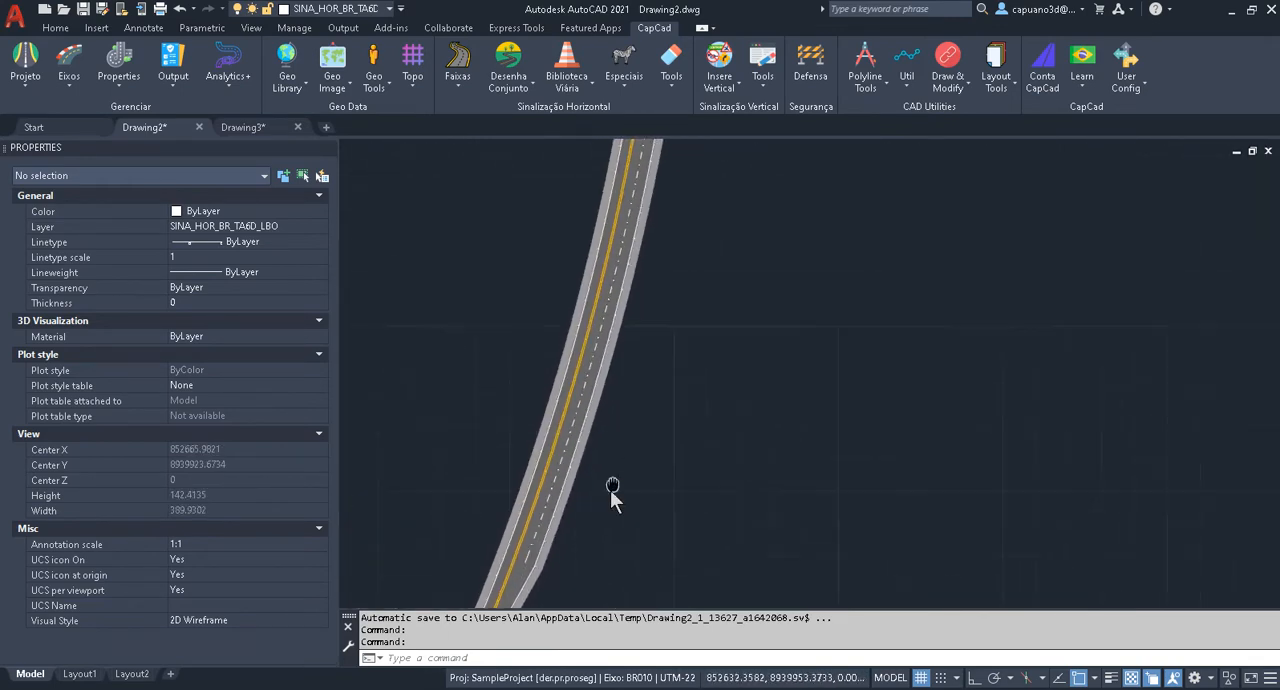
pyautogui.moveTo(663, 242); pyautogui.dragTo(665, 462, button='middle')
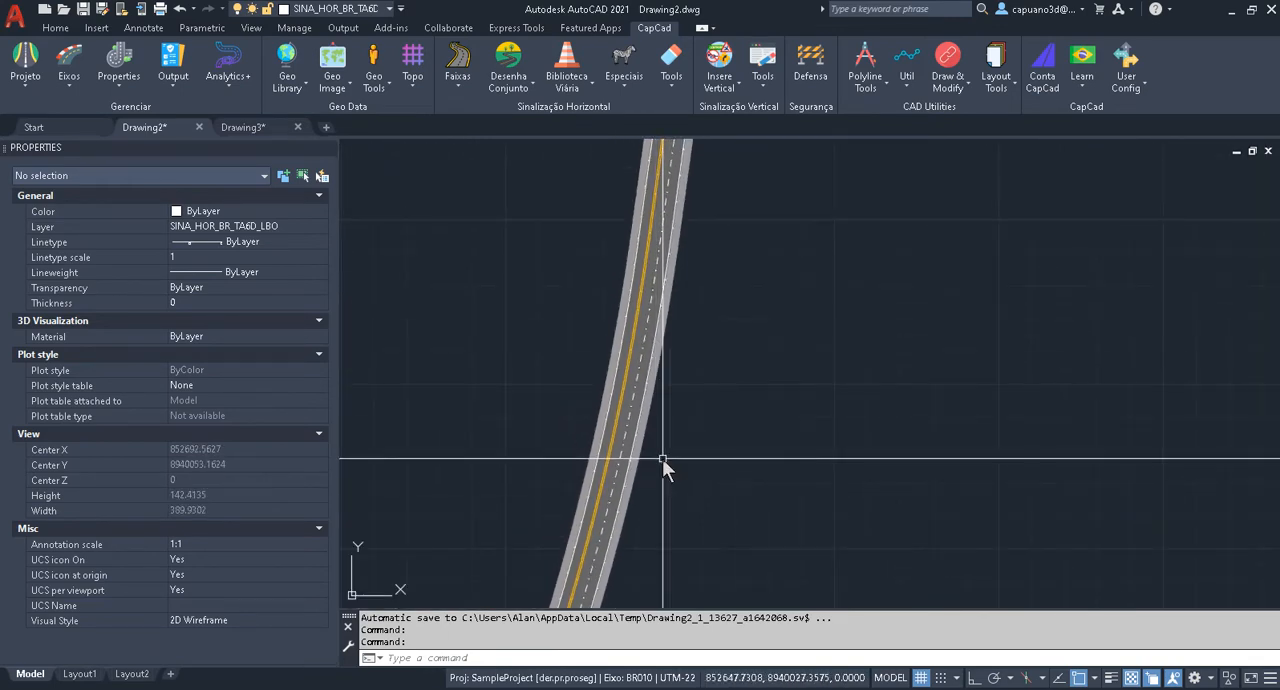
pyautogui.moveTo(720, 365)
pyautogui.mouseDown(button='middle')
pyautogui.moveTo(674, 484)
pyautogui.moveTo(677, 466)
pyautogui.mouseUp(button='middle')
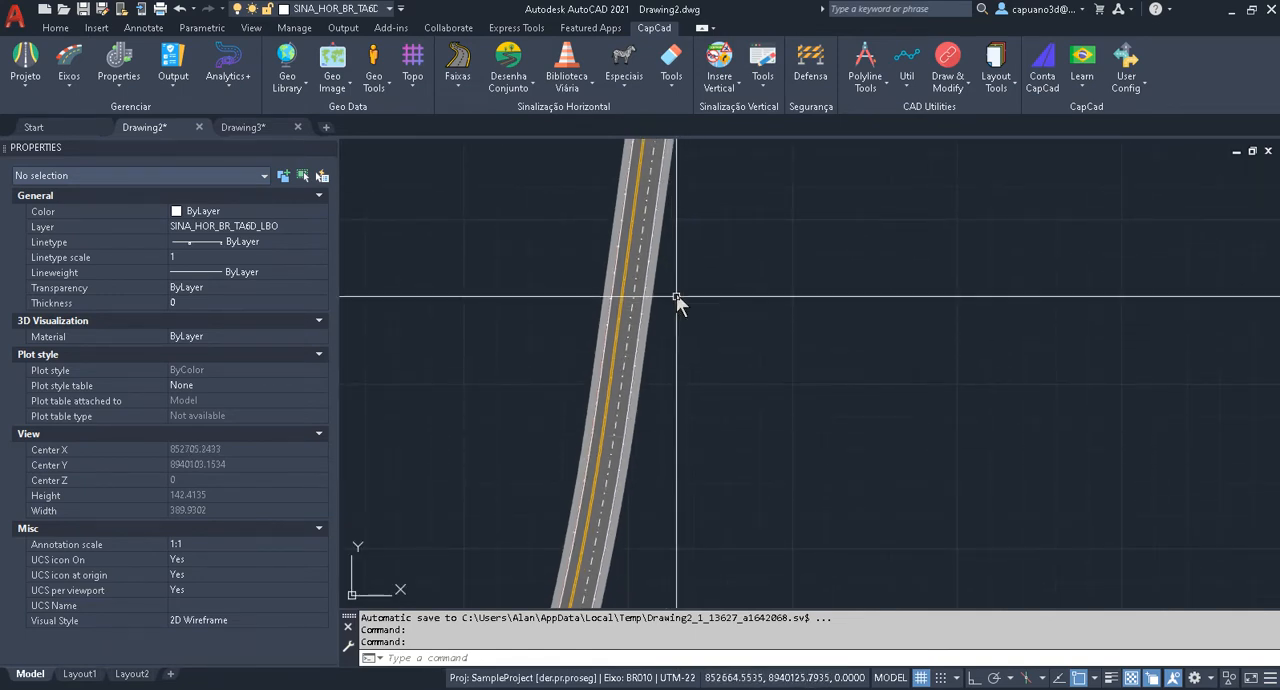
pyautogui.moveTo(676, 293); pyautogui.dragTo(688, 451, button='middle')
pyautogui.moveTo(700, 252); pyautogui.dragTo(705, 318, button='middle')
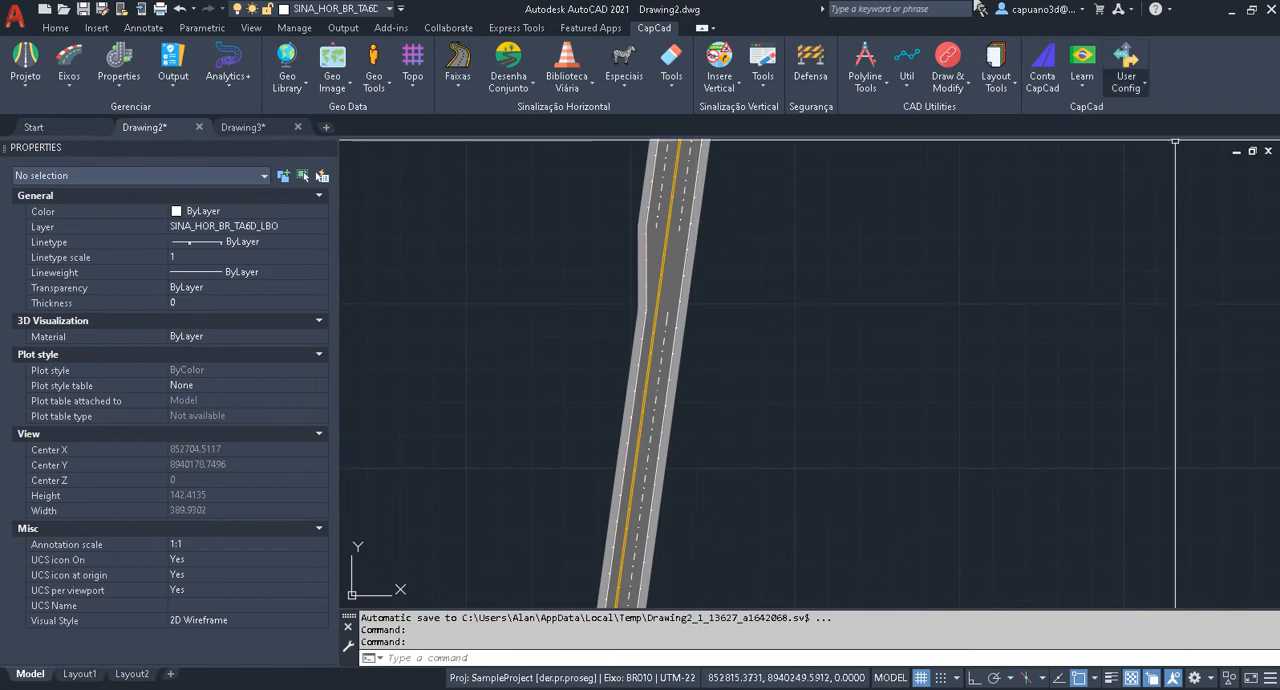
# Switch to Drawing3, activate the CapLearn sample project with alignment BR010 in the Alignment Manager, and zoom to its centre line.
pyautogui.click(264, 126)
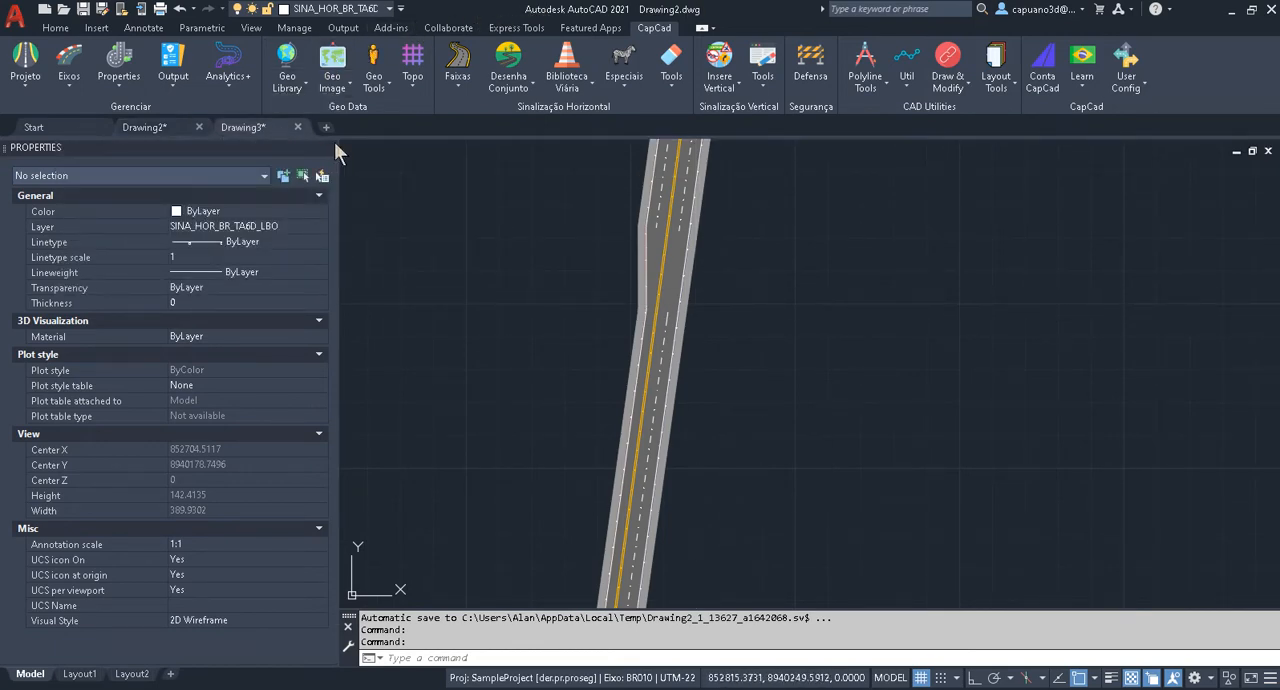
pyautogui.press('Escape')
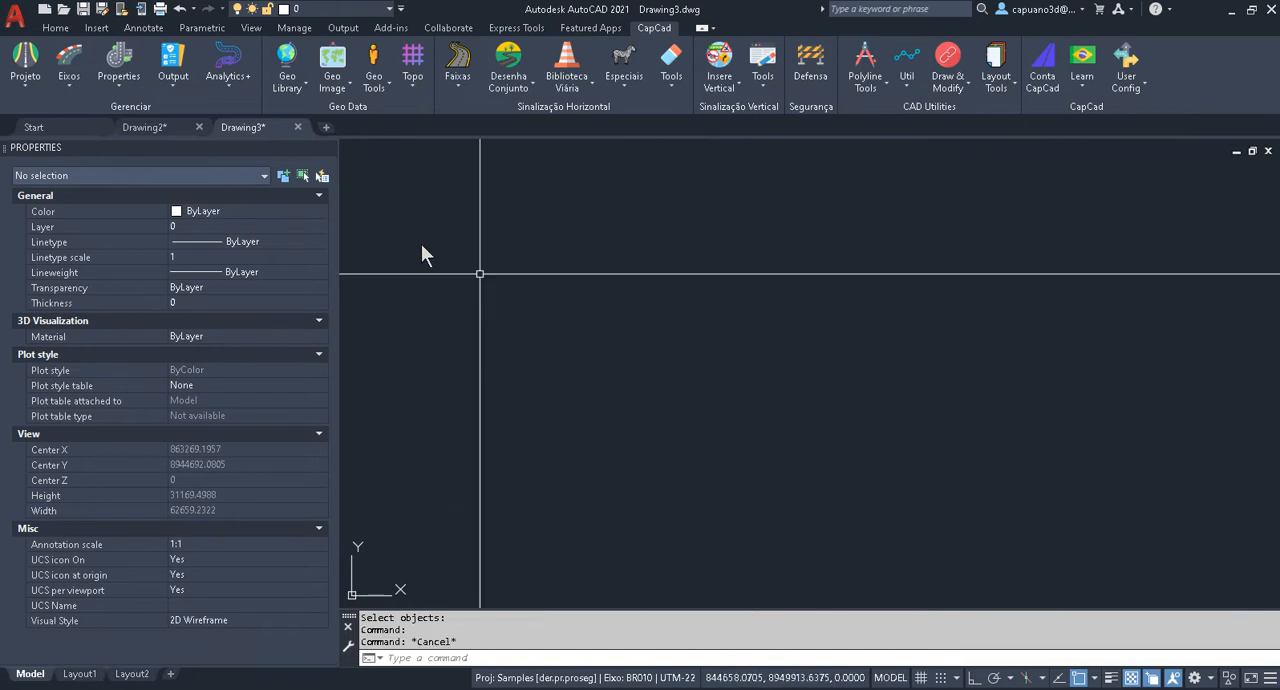
pyautogui.click(70, 66)
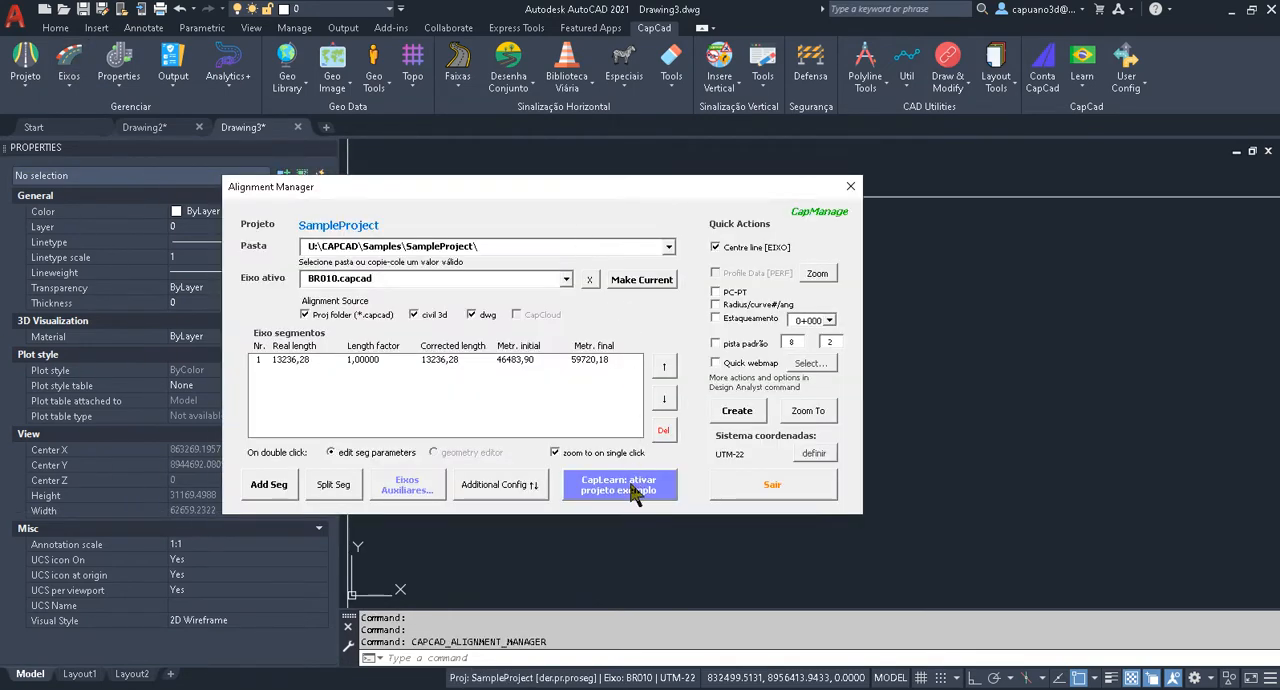
pyautogui.click(631, 496)
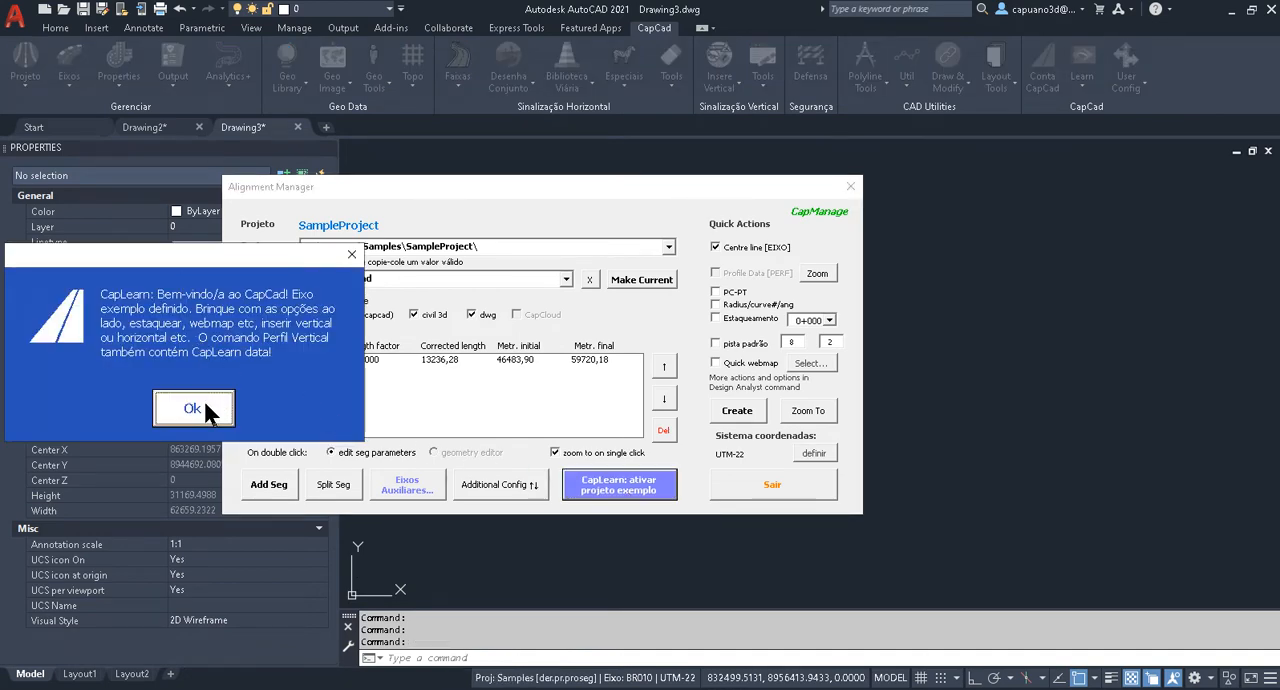
pyautogui.click(205, 406)
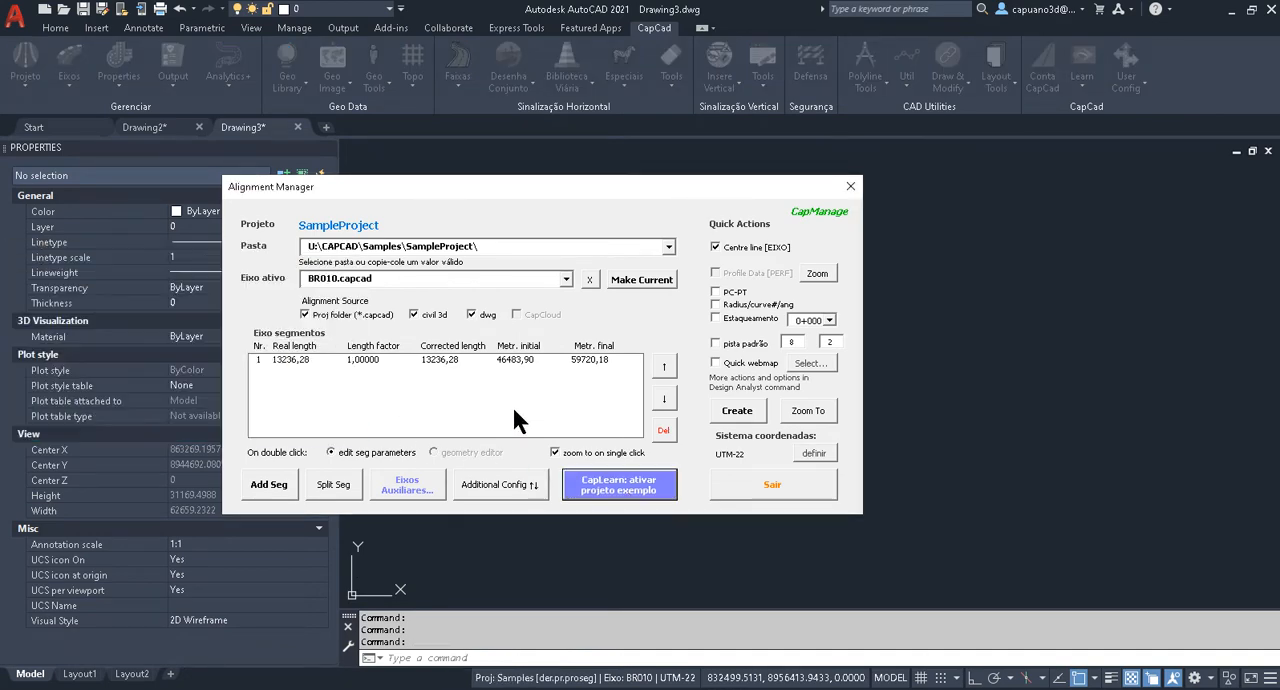
pyautogui.click(805, 412)
pyautogui.click(781, 484)
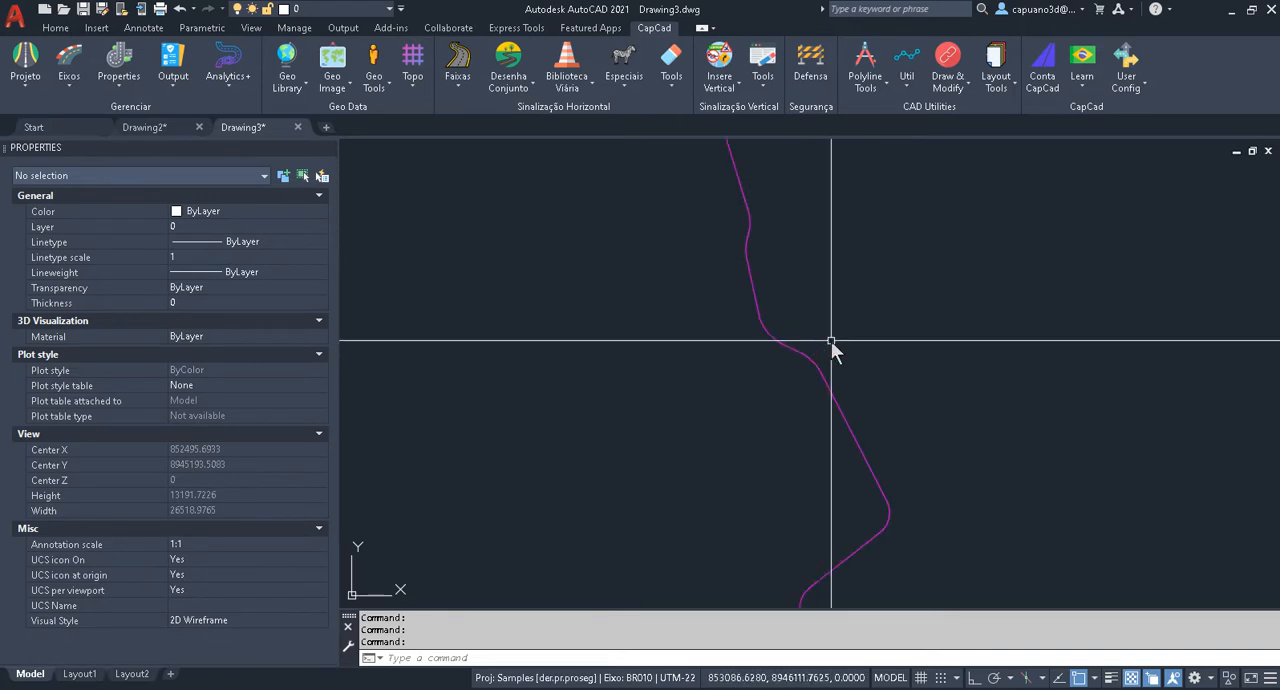
# Open the axis properties (Propriedades Eixo) and browse the available properties, keeping VelocidadeDiretriz selected.
pyautogui.scroll(2, 831, 341)
pyautogui.moveTo(766, 337)
pyautogui.mouseDown(button='middle')
pyautogui.moveTo(727, 419)
pyautogui.moveTo(699, 315)
pyautogui.mouseUp(button='middle')
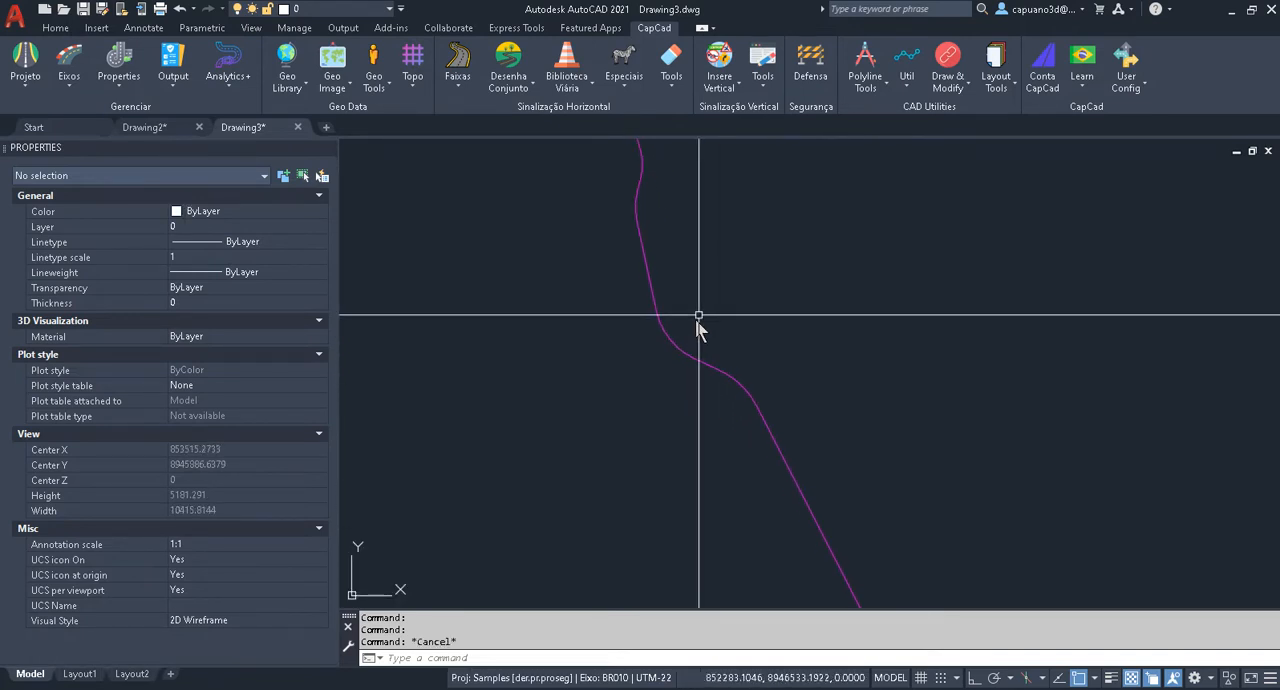
pyautogui.scroll(-4, 788, 288)
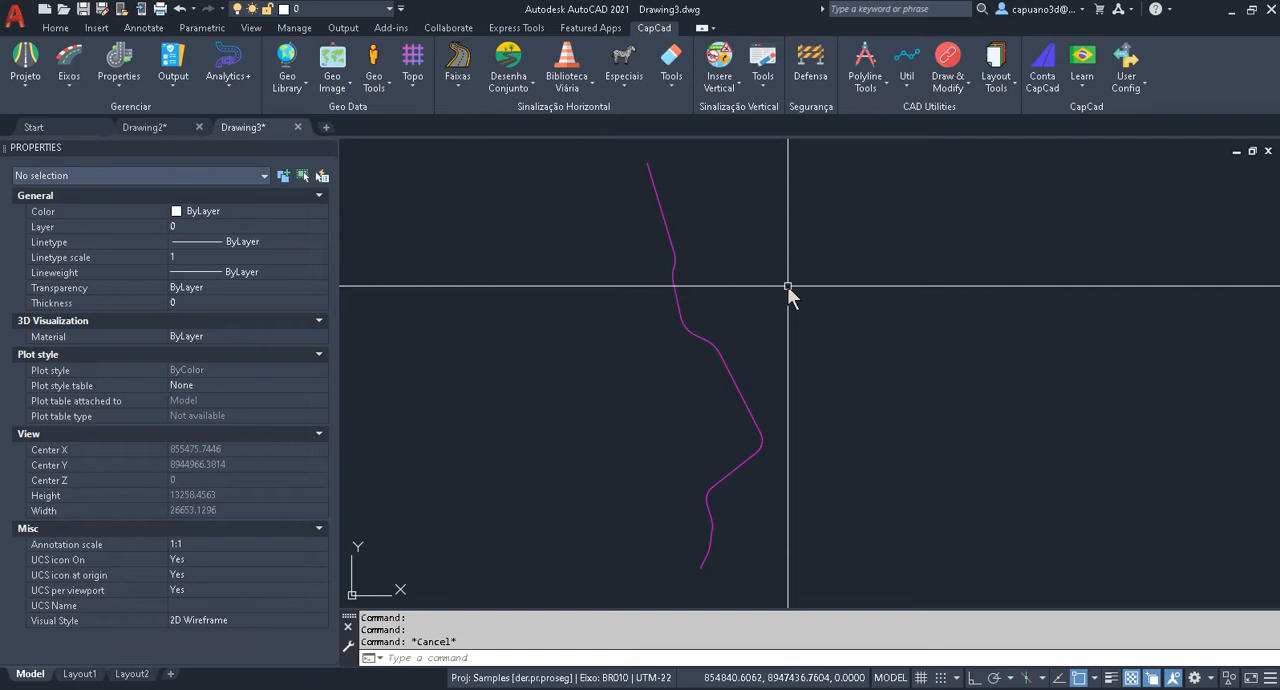
pyautogui.click(120, 87)
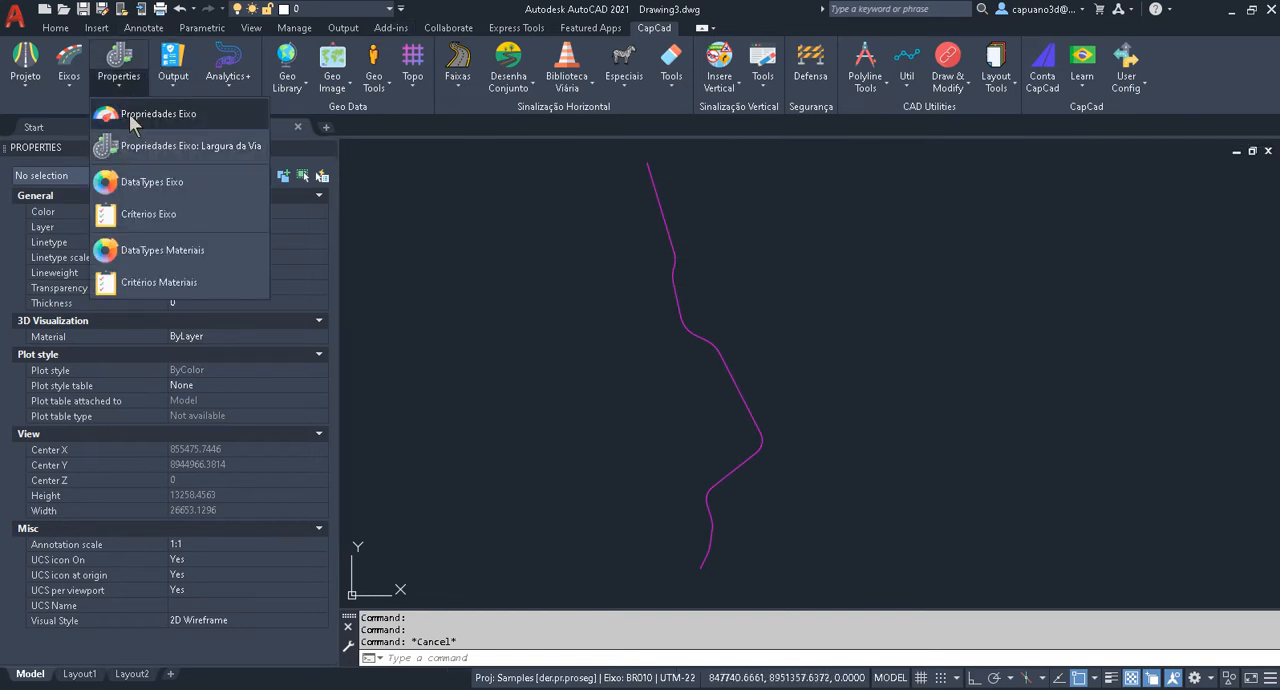
pyautogui.click(129, 114)
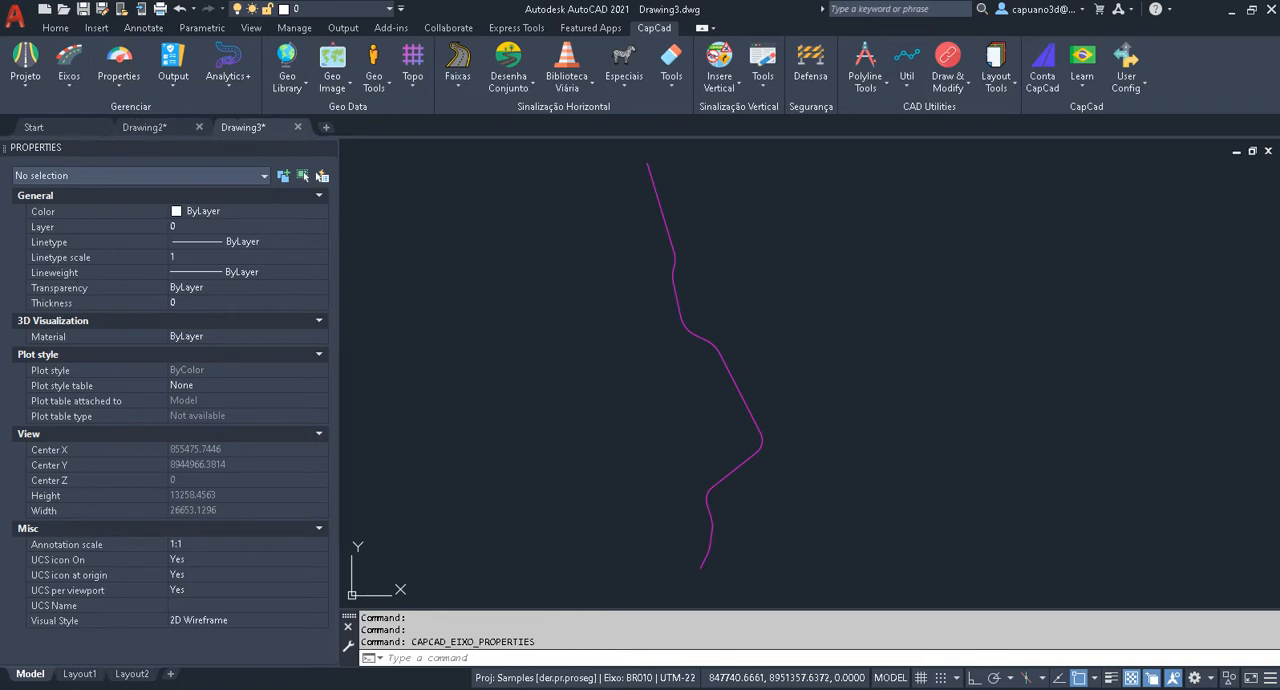
pyautogui.moveTo(727, 295); pyautogui.dragTo(841, 304, button='middle')
pyautogui.click(489, 132)
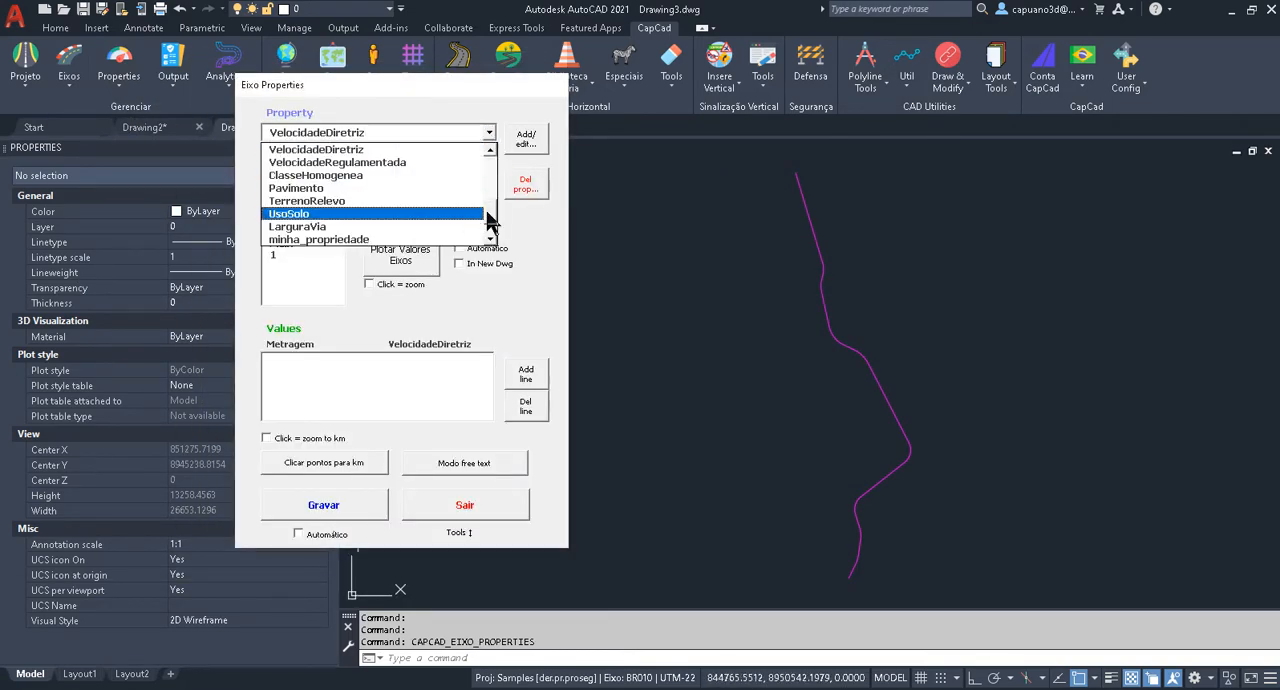
pyautogui.moveTo(491, 214); pyautogui.dragTo(491, 137)
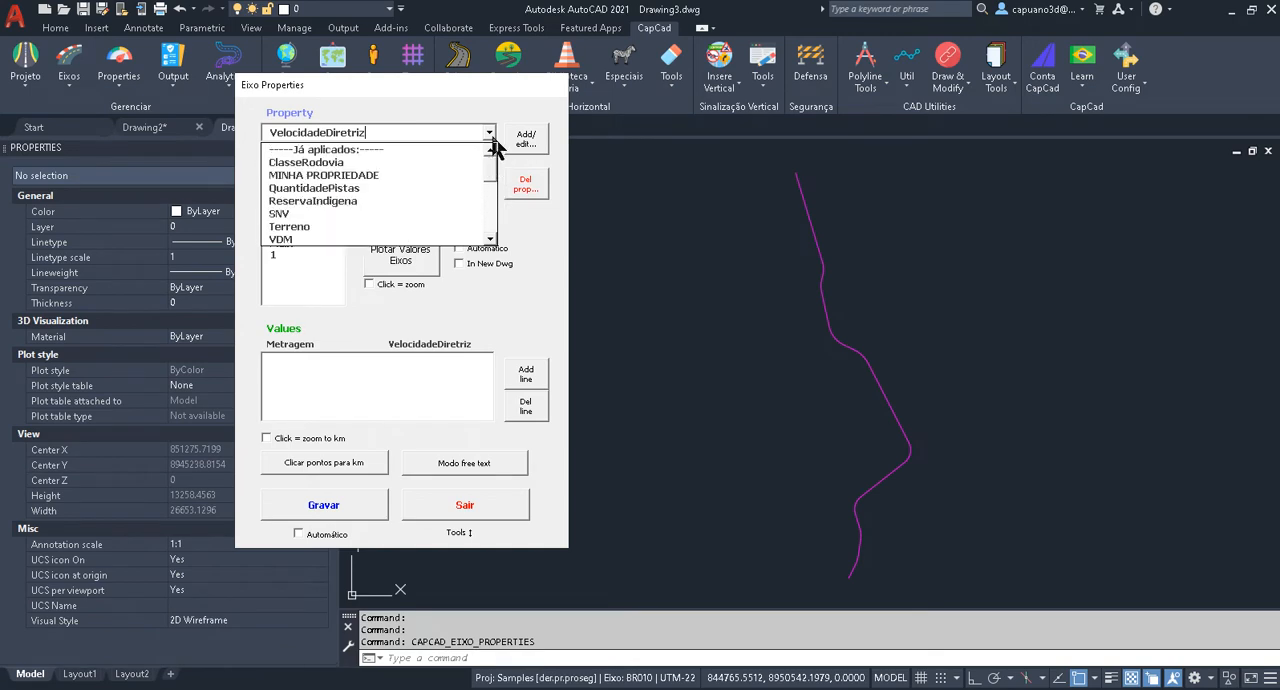
pyautogui.click(506, 88)
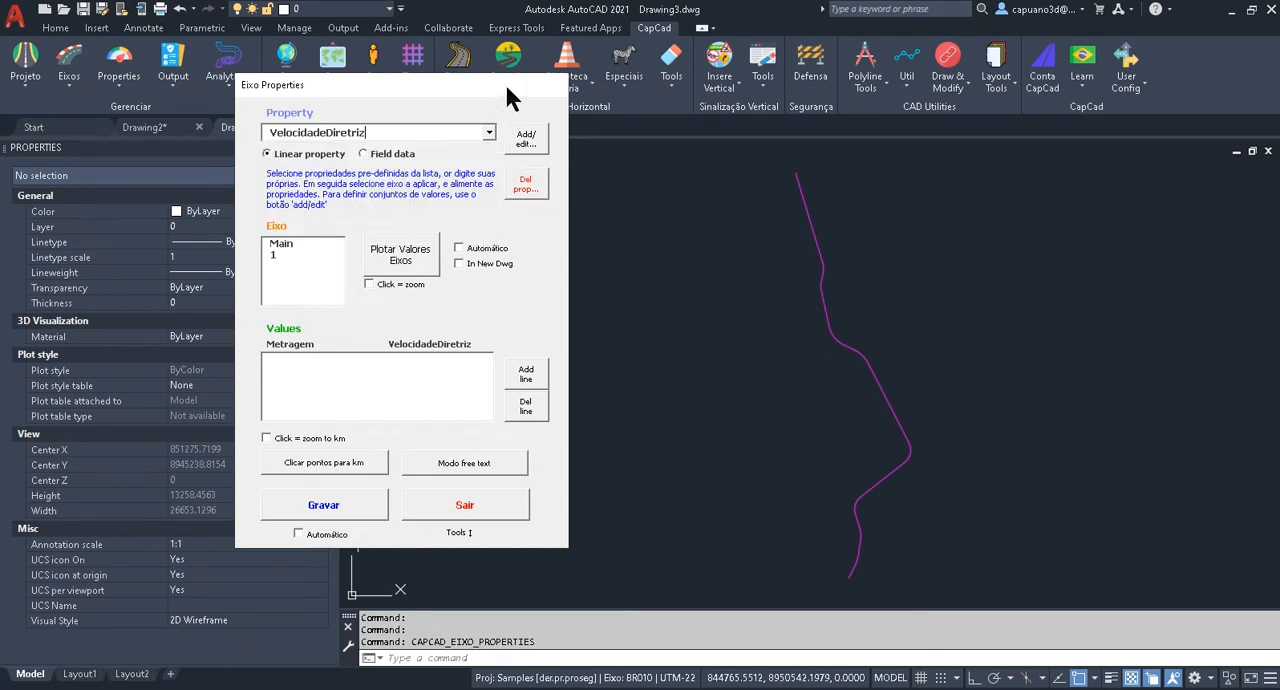
# Assign VelocidadeDiretriz 80 from metragem 0 to axis 1 and save the value.
pyautogui.click(274, 254)
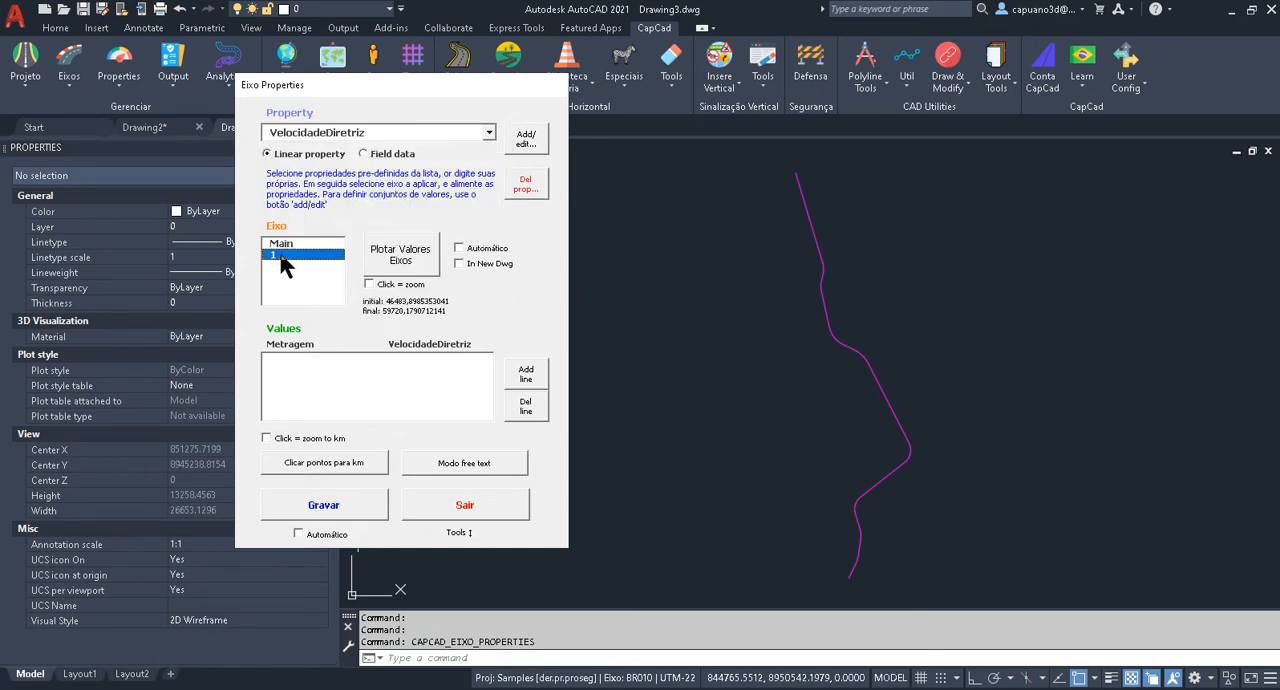
pyautogui.click(291, 362)
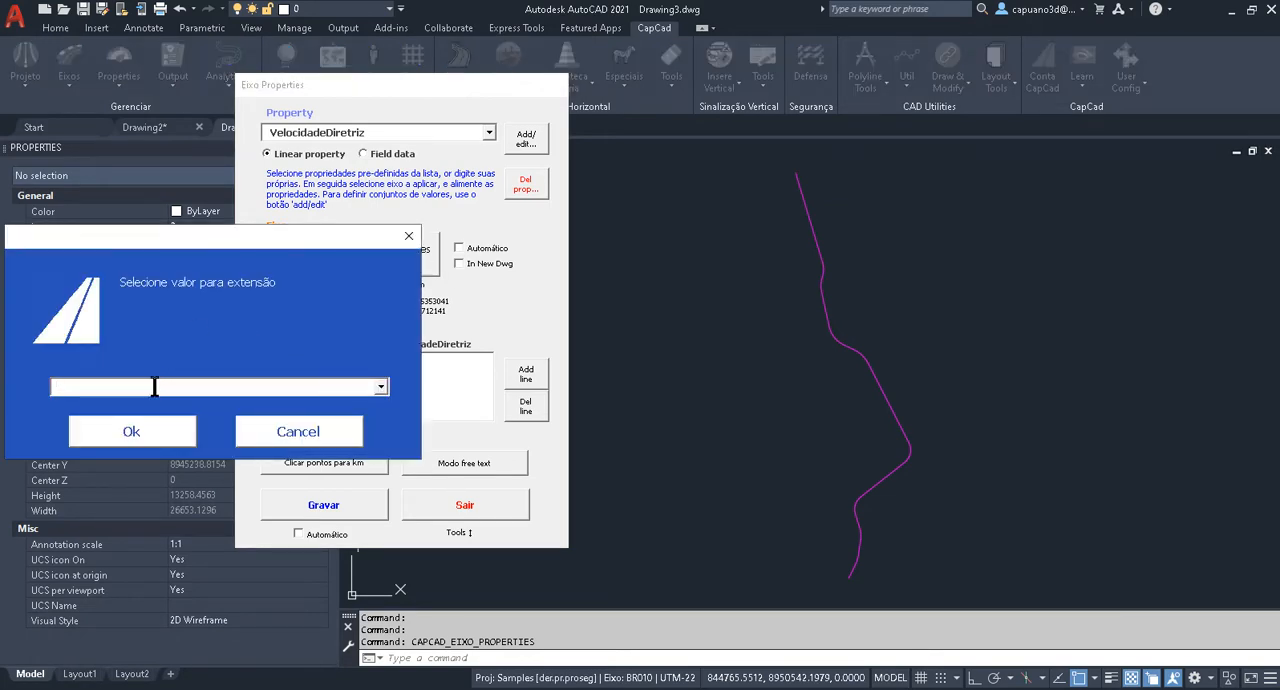
pyautogui.click(160, 436)
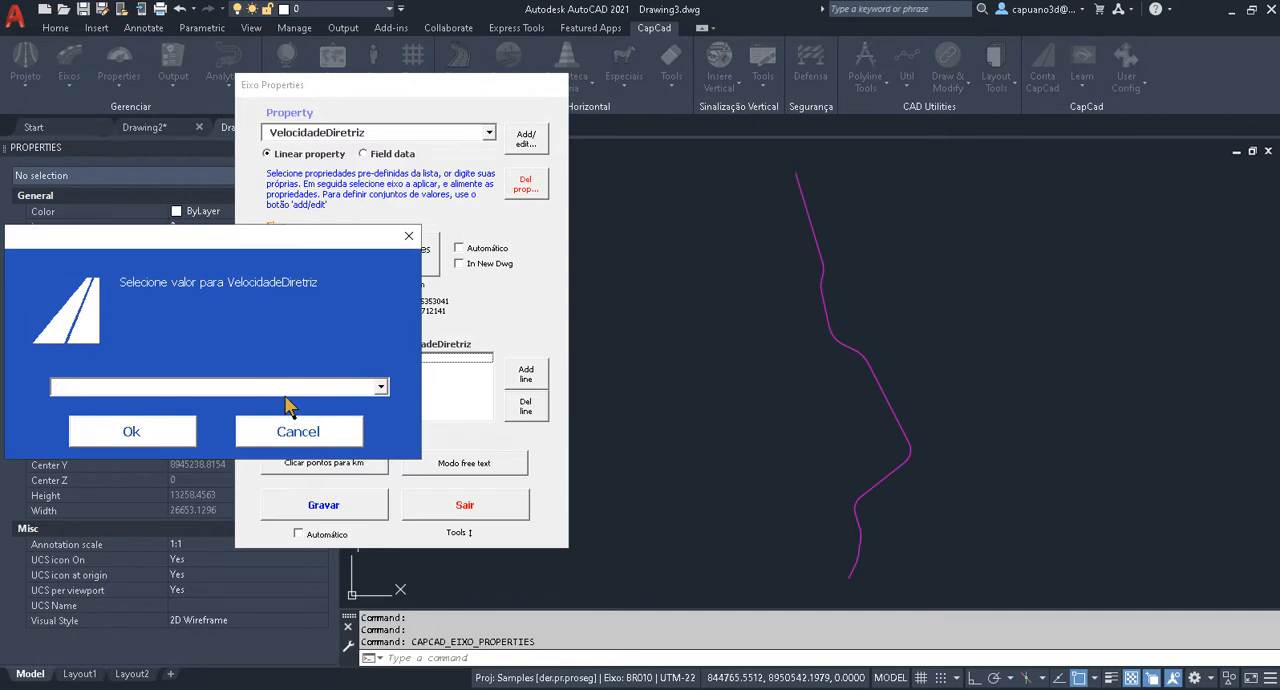
pyautogui.click(381, 390)
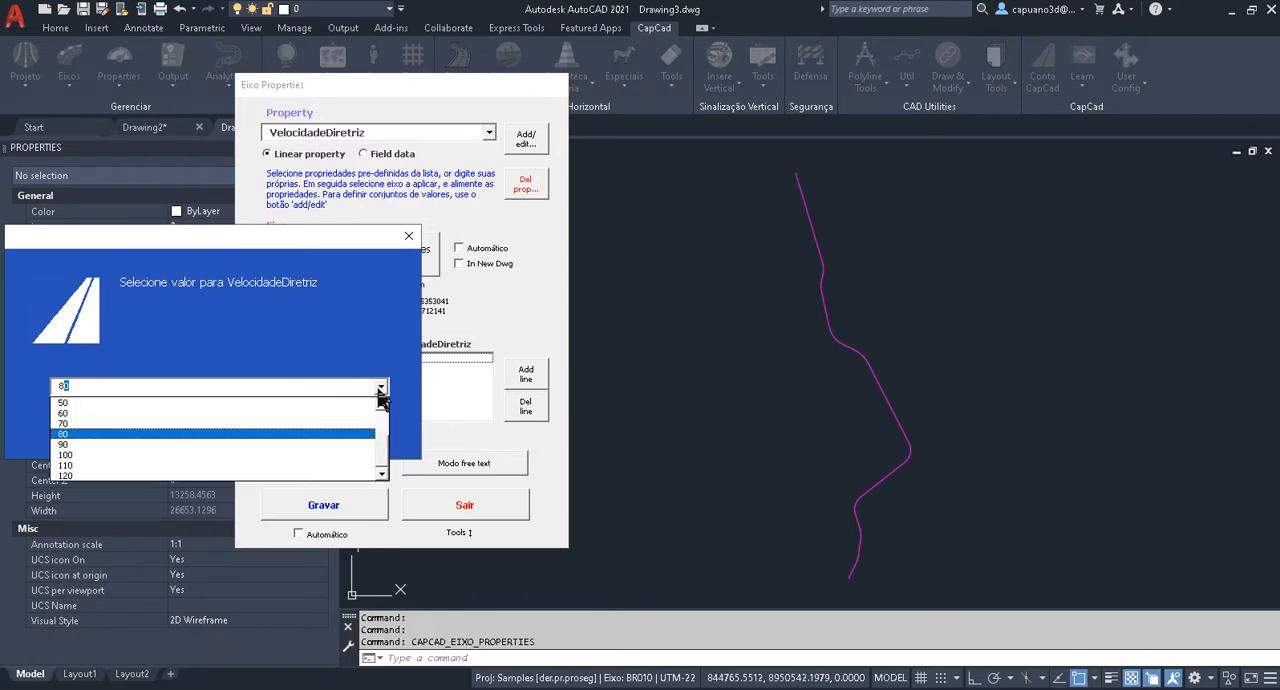
pyautogui.click(381, 390)
pyautogui.click(160, 436)
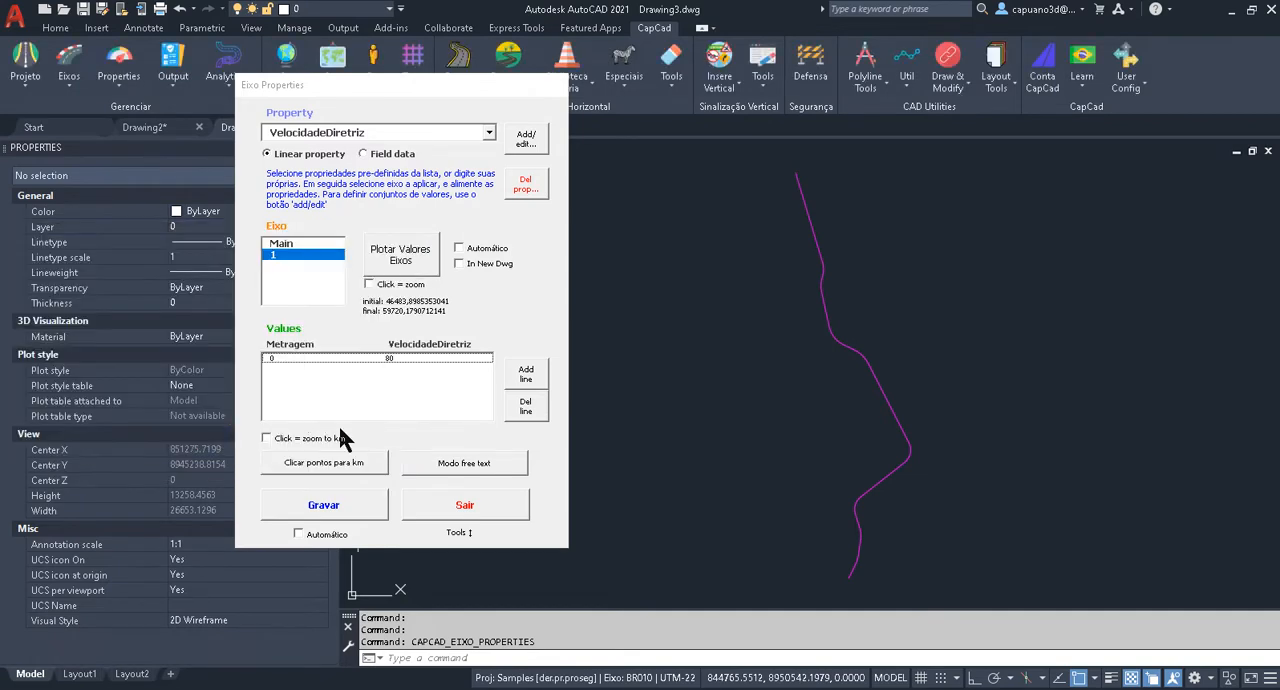
pyautogui.click(337, 510)
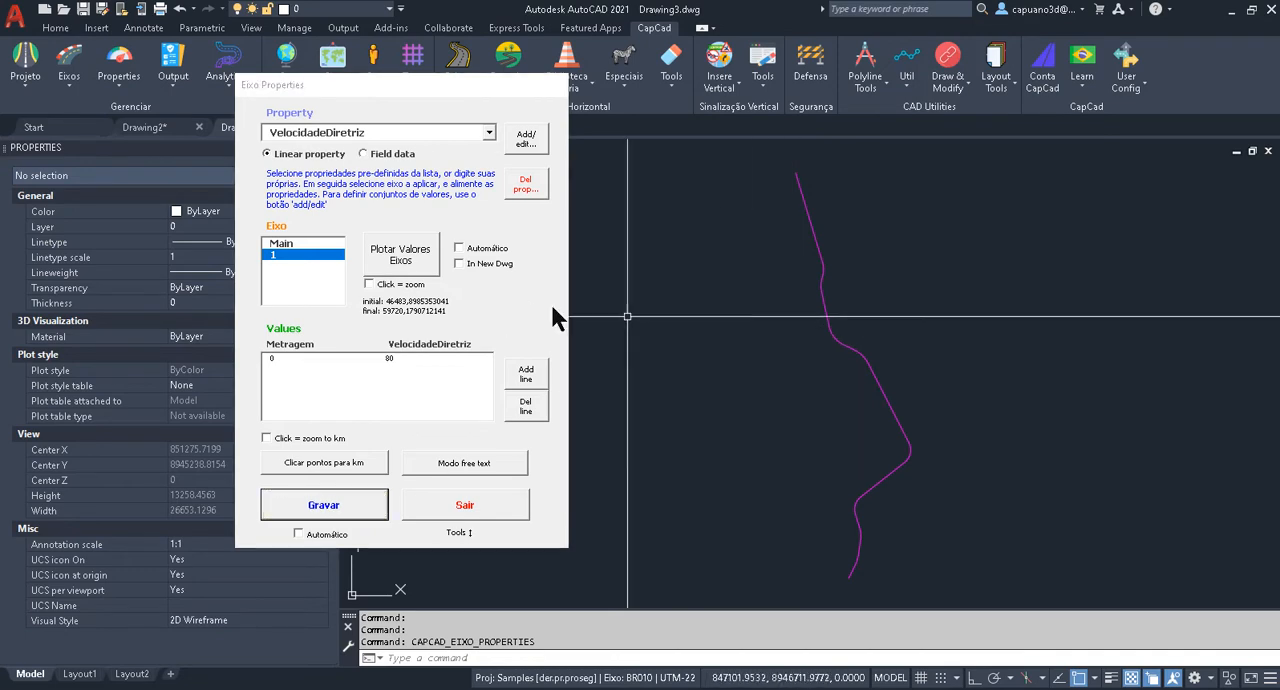
# Plot the VelocidadeDiretriz values along axis 1, check the plotted polyline's layer, and close the axis properties.
pyautogui.click(398, 256)
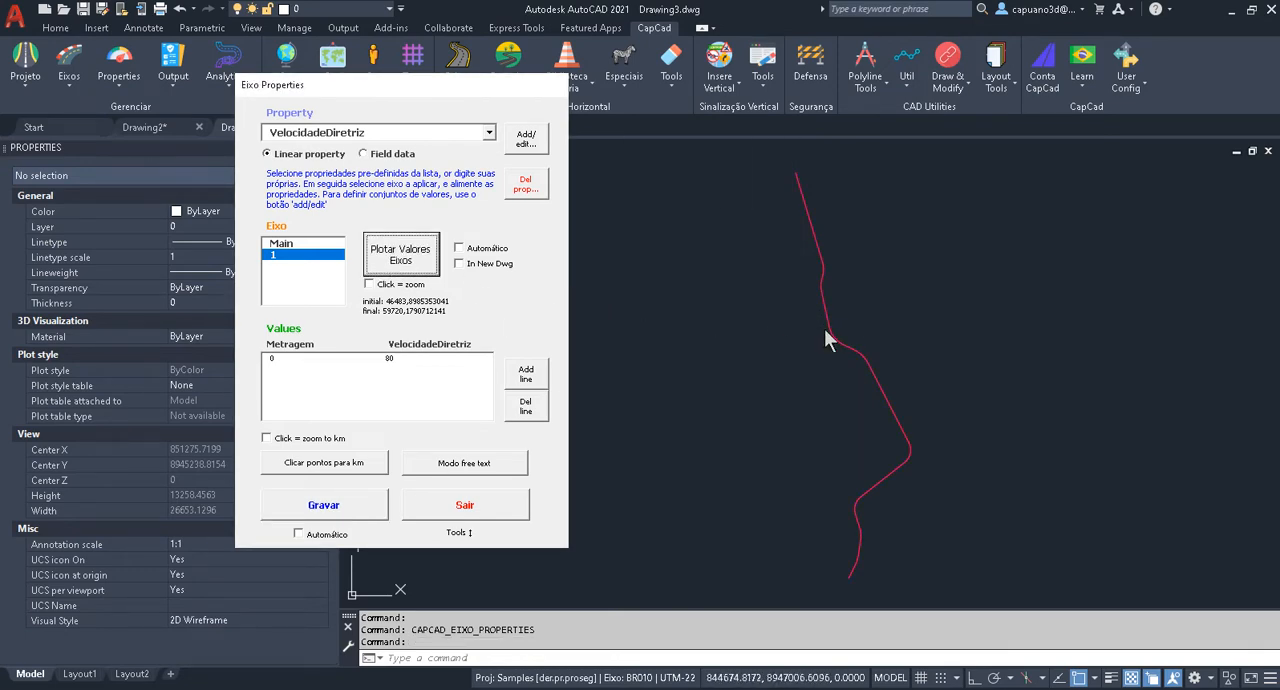
pyautogui.scroll(2, 815, 300)
pyautogui.click(835, 271)
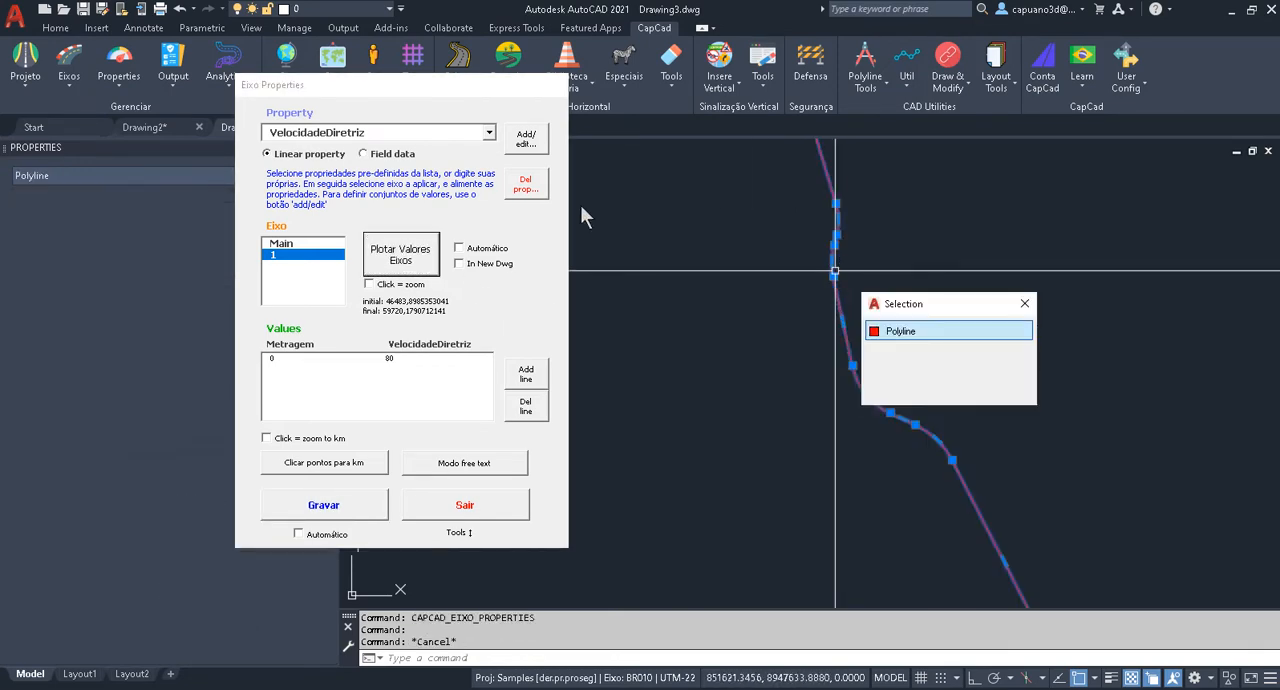
pyautogui.moveTo(450, 85); pyautogui.dragTo(609, 156)
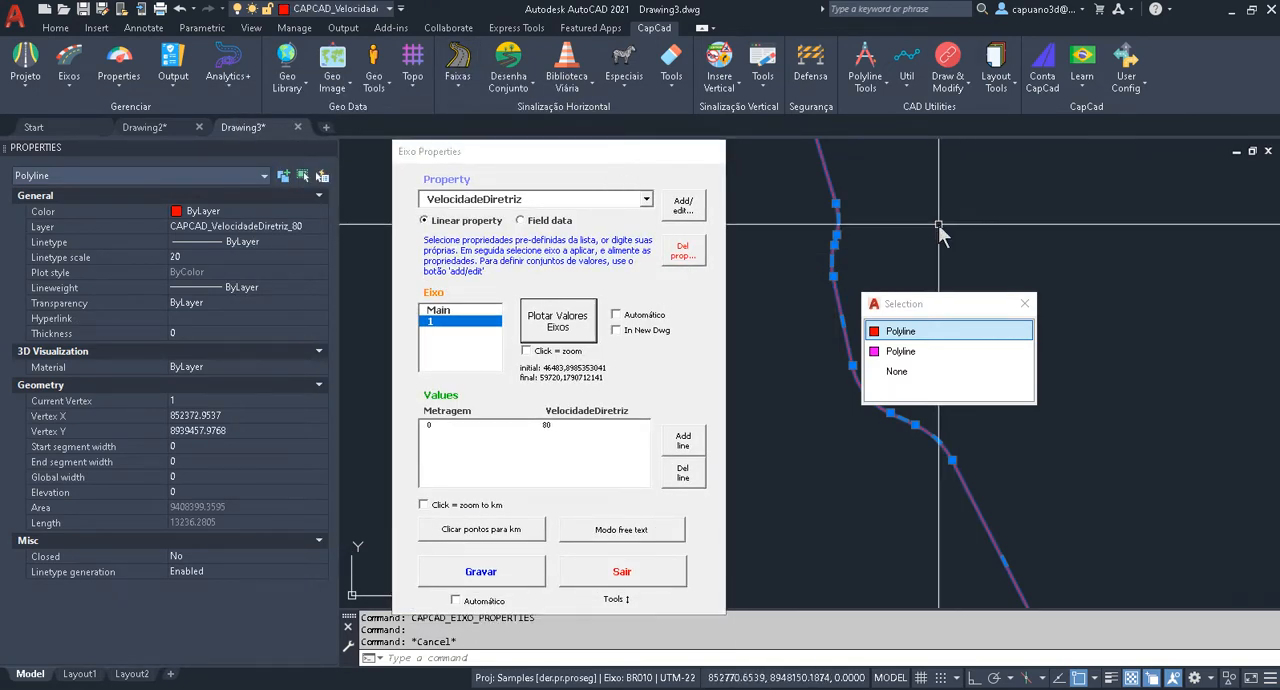
pyautogui.moveTo(825, 230)
pyautogui.mouseDown(button='middle')
pyautogui.moveTo(834, 300)
pyautogui.moveTo(871, 362)
pyautogui.mouseUp(button='middle')
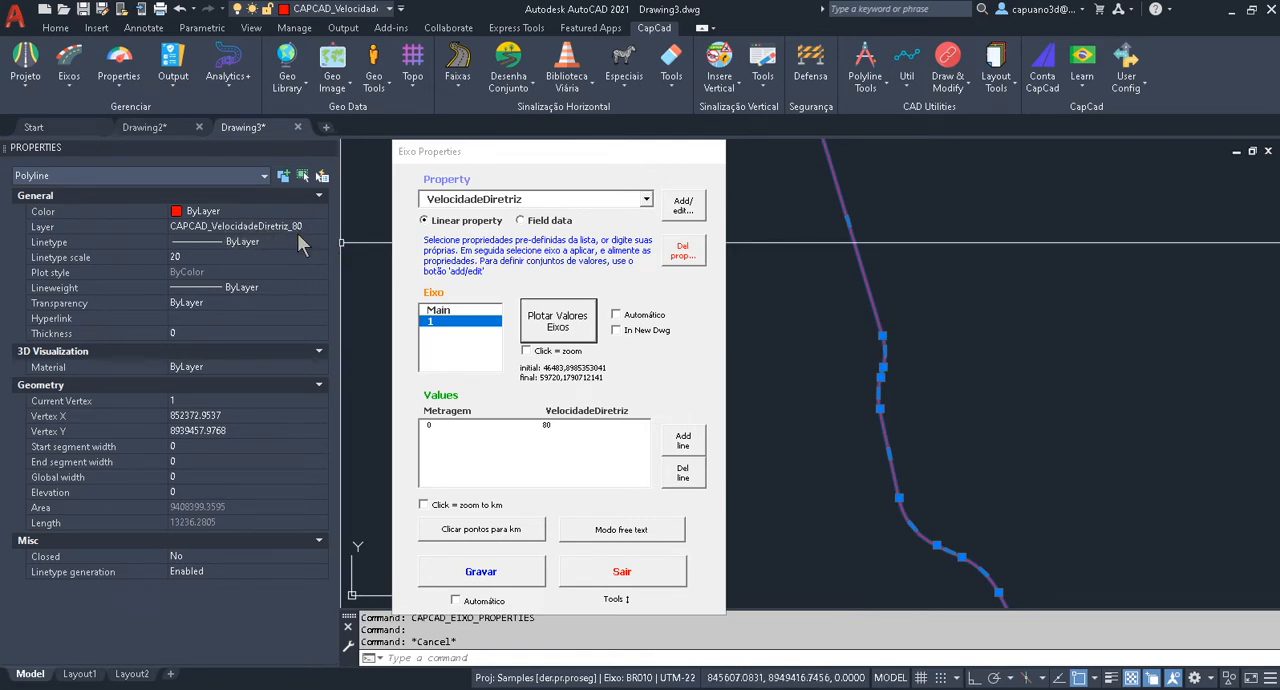
pyautogui.click(625, 571)
pyautogui.press('Escape')
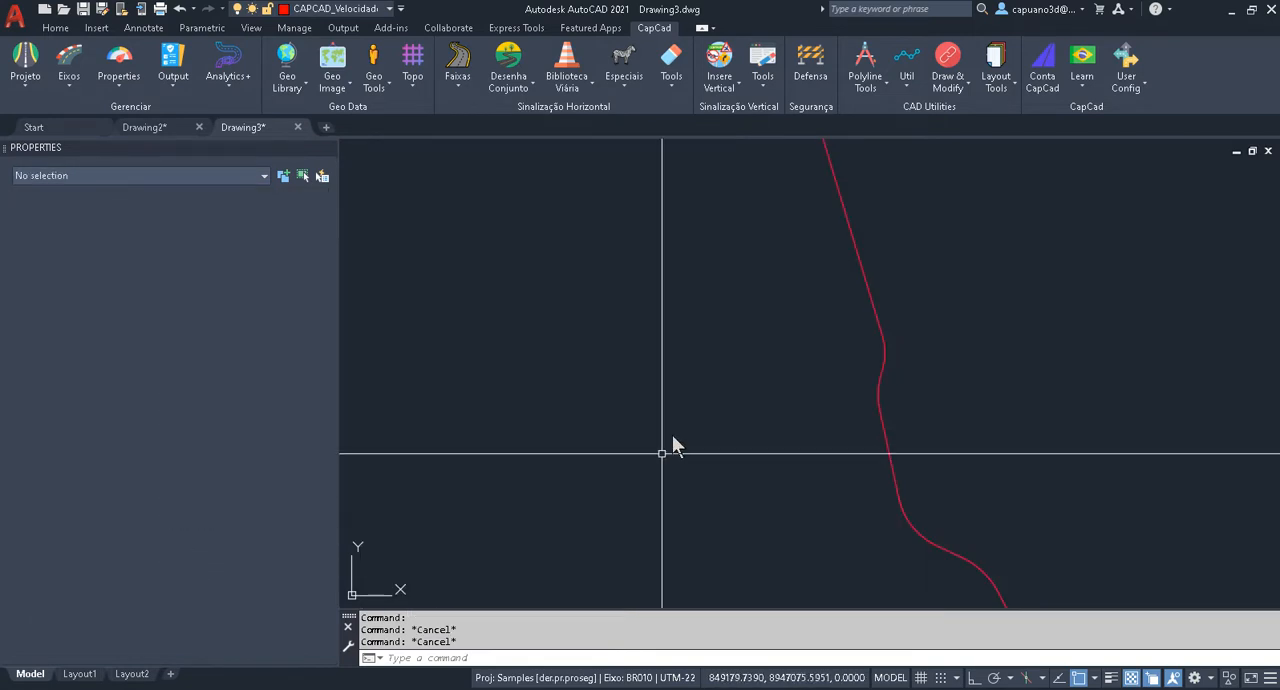
# Erase the red plotted VelocidadeDiretriz polyline, keeping the magenta centre line.
pyautogui.press('Escape')
pyautogui.moveTo(806, 363); pyautogui.dragTo(608, 317, button='middle')
pyautogui.write('e')
pyautogui.press('space')
pyautogui.click(678, 263)
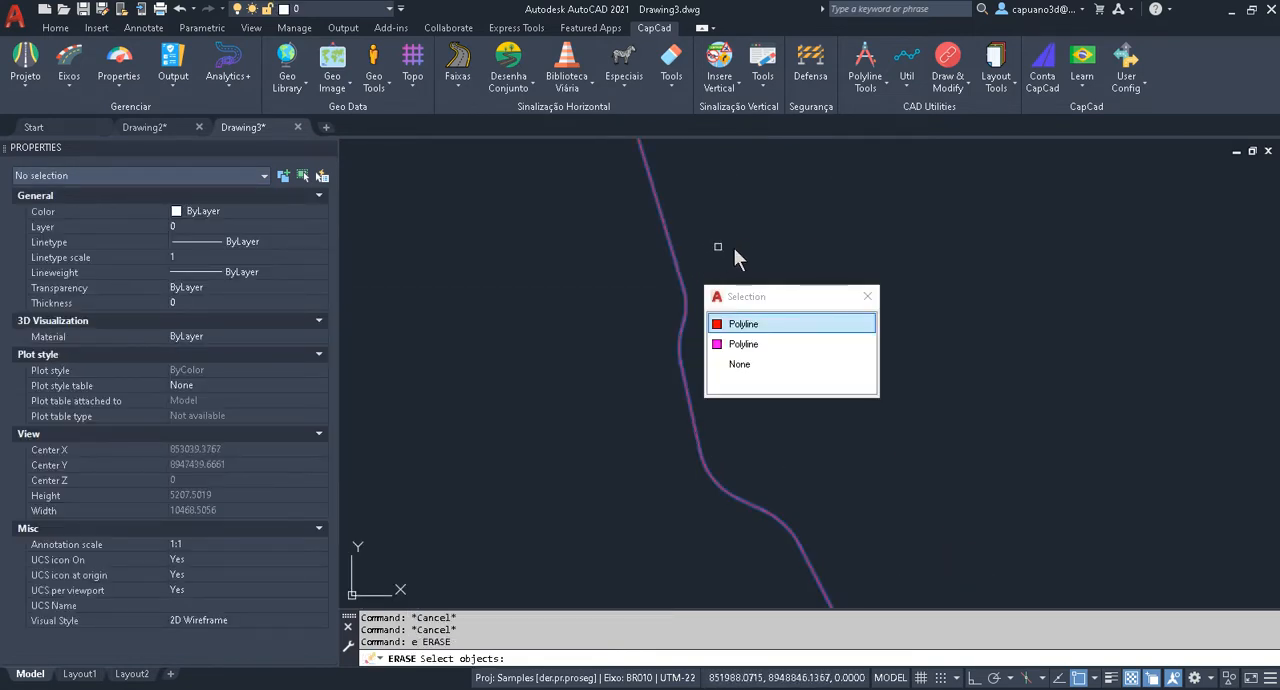
pyautogui.press('space')
pyautogui.press('space')
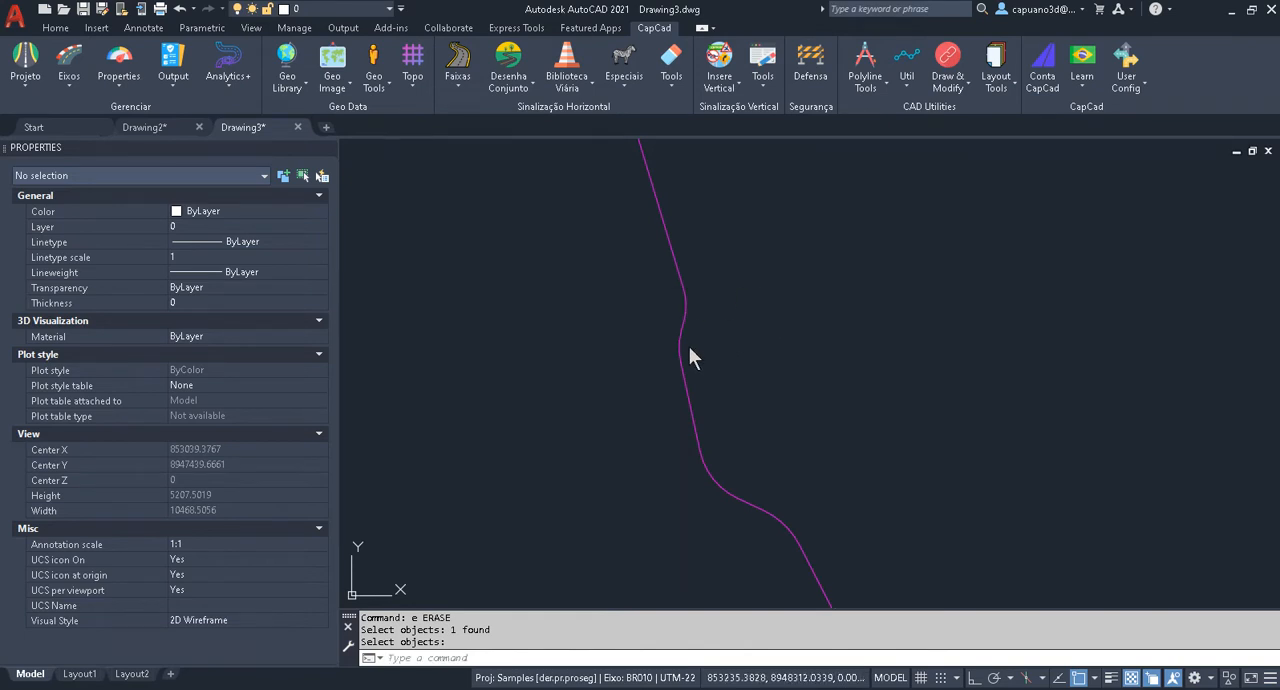
pyautogui.press('Escape')
pyautogui.scroll(-4, 750, 275)
pyautogui.moveTo(675, 268)
pyautogui.mouseDown(button='middle')
pyautogui.moveTo(673, 203)
pyautogui.moveTo(659, 334)
pyautogui.mouseUp(button='middle')
pyautogui.press('Escape')
pyautogui.press('Escape')
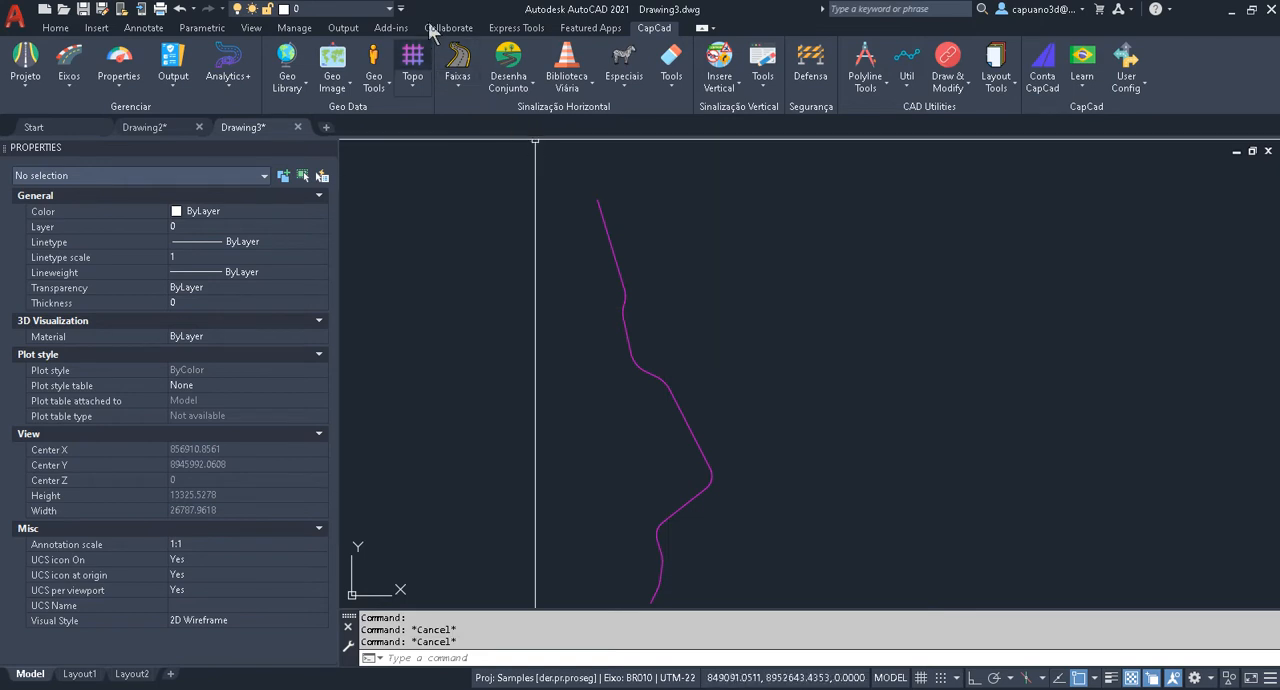
# Open the road-width axis properties (Propriedades Eixo: Largura da Via) and place the dialog clear of the alignment.
pyautogui.moveTo(135, 118)
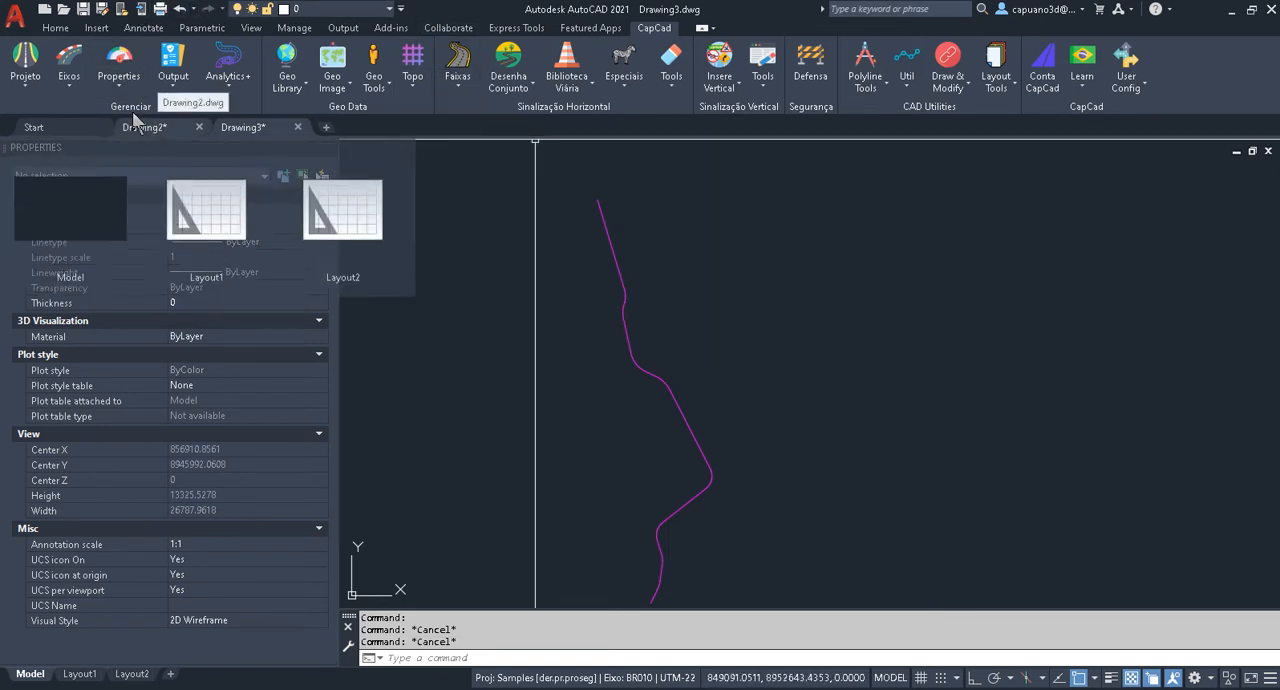
pyautogui.click(113, 89)
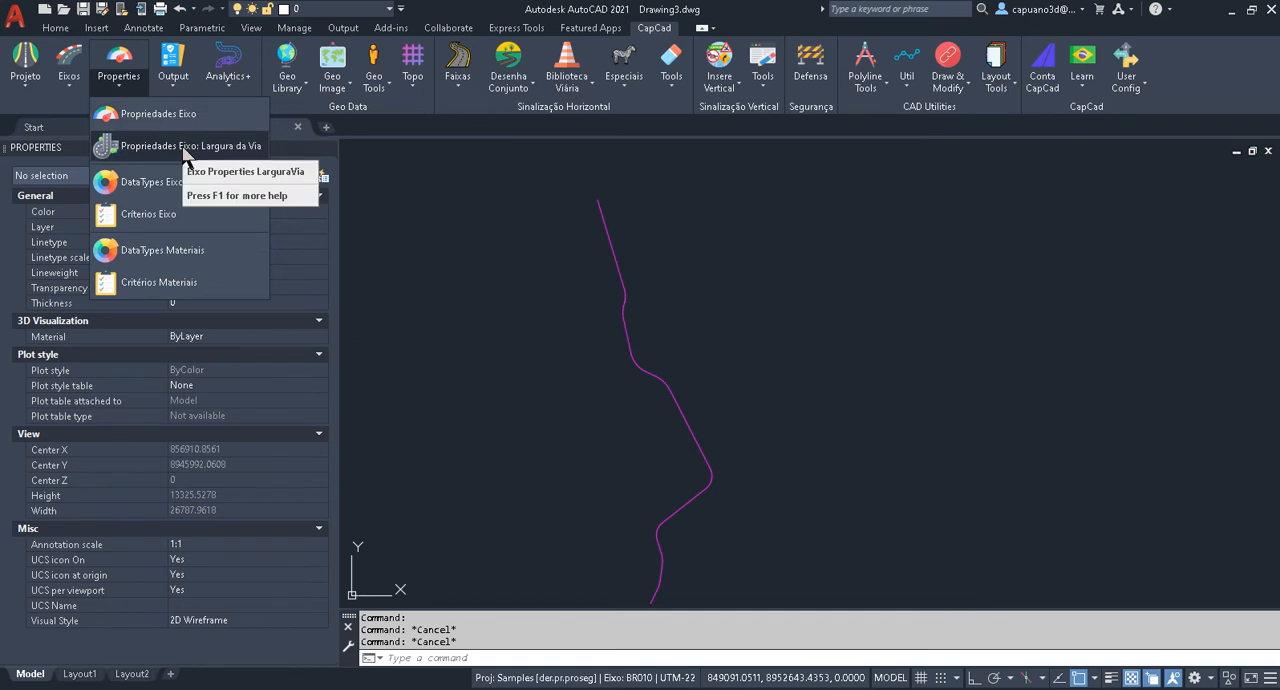
pyautogui.click(182, 146)
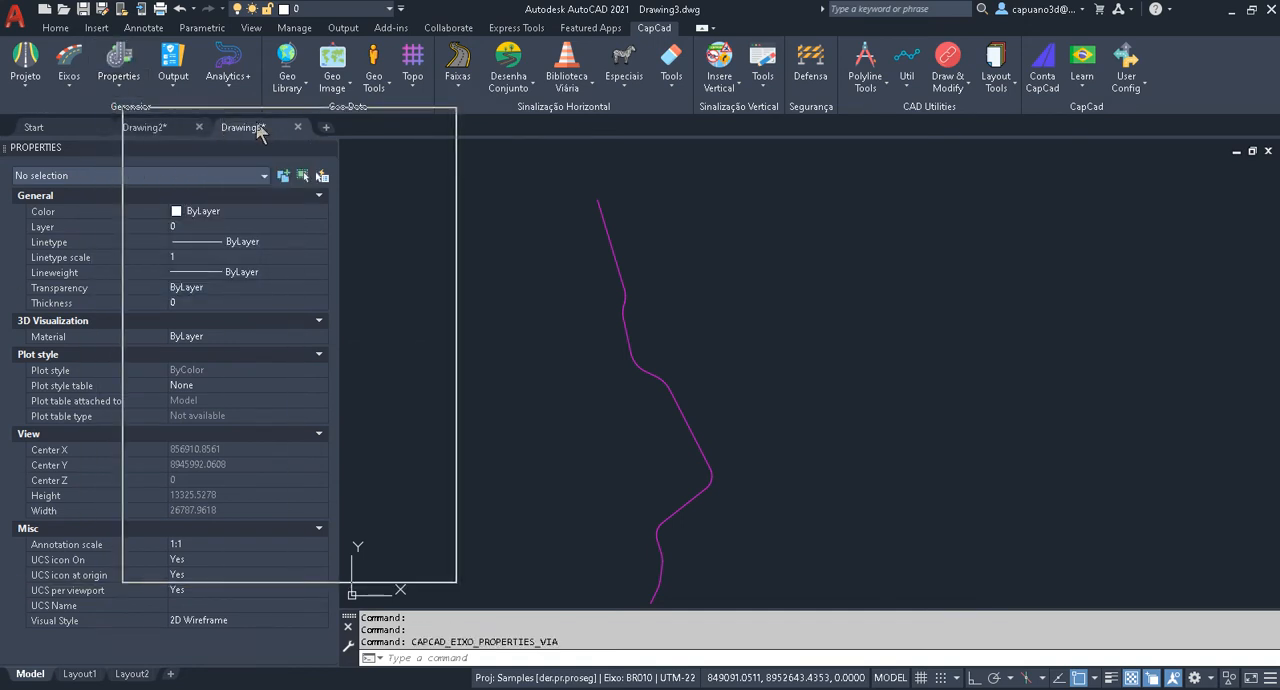
pyautogui.moveTo(296, 120); pyautogui.dragTo(920, 94)
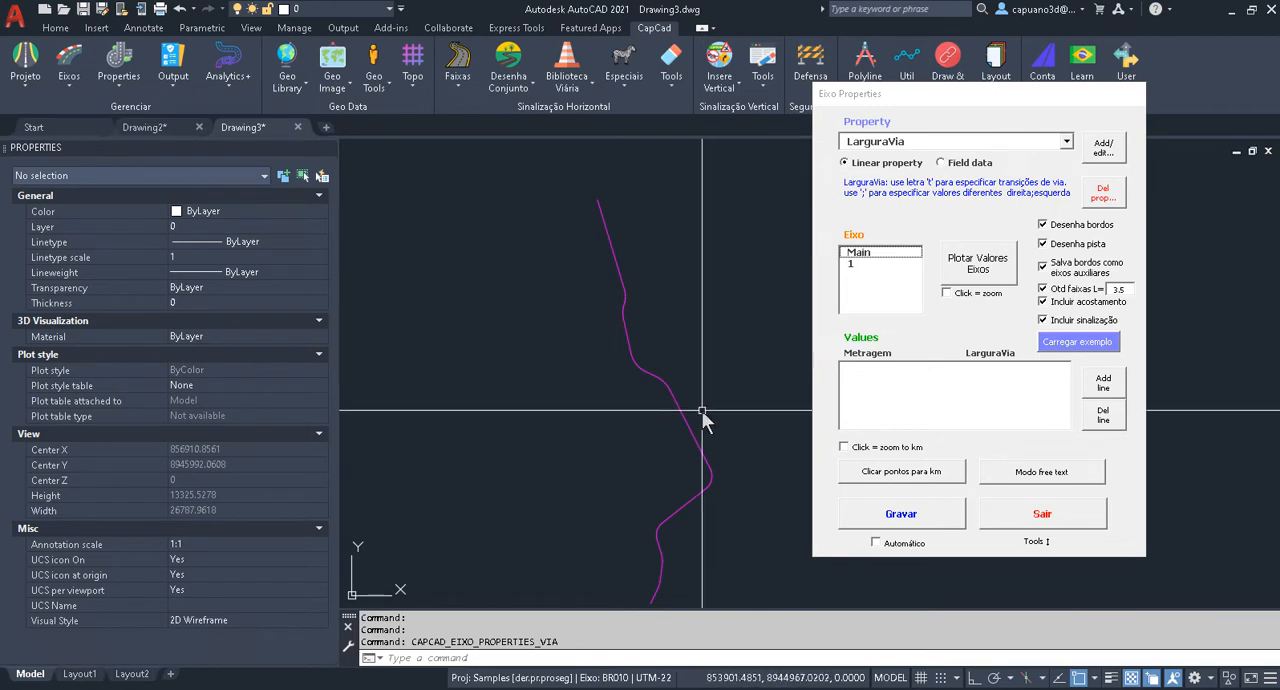
# Load the example LarguraVia values for the axis, dismiss the notice, and review the list of metragem and width values.
pyautogui.moveTo(701, 410)
pyautogui.mouseDown(button='middle')
pyautogui.moveTo(689, 270)
pyautogui.moveTo(662, 417)
pyautogui.mouseUp(button='middle')
pyautogui.scroll(6, 676, 361)
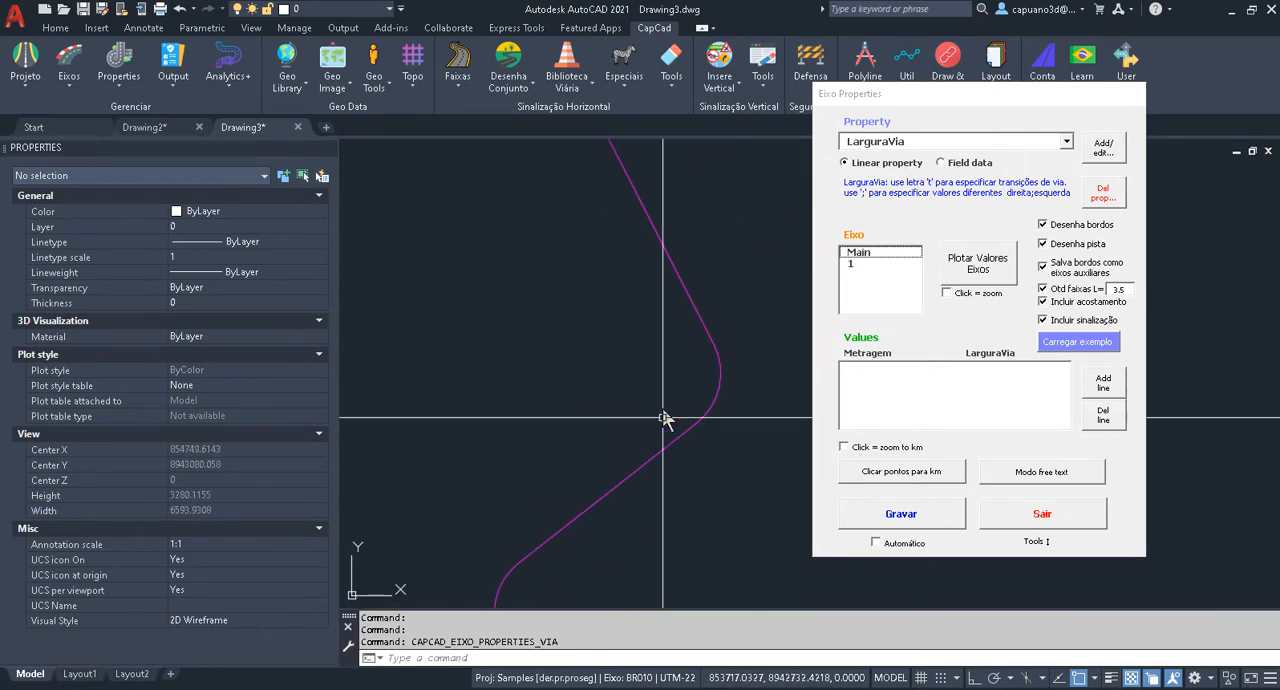
pyautogui.scroll(-2, 653, 406)
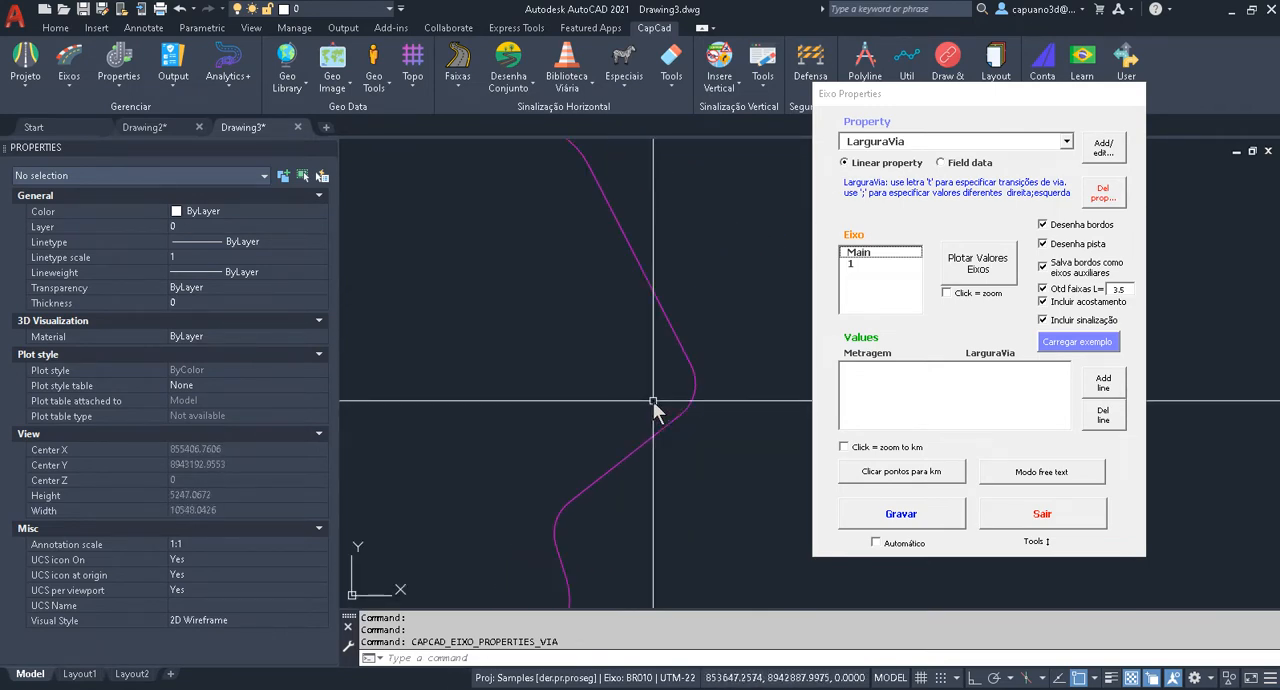
pyautogui.moveTo(653, 406); pyautogui.dragTo(673, 299, button='middle')
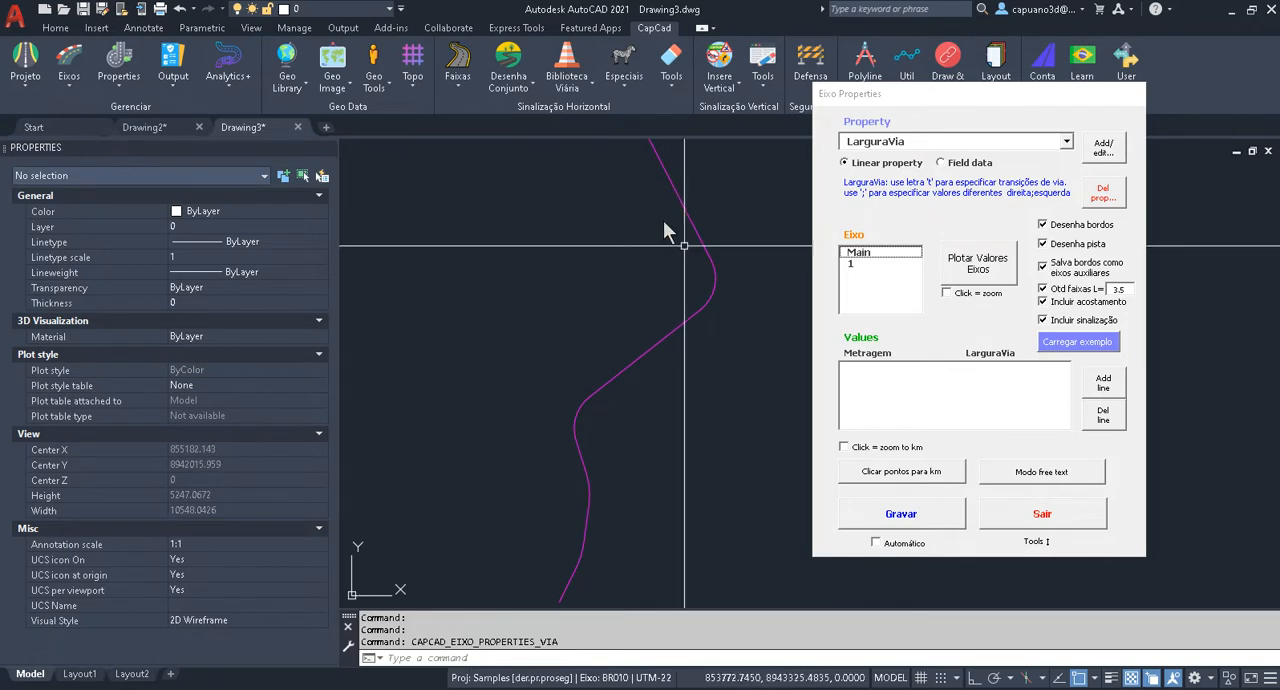
pyautogui.moveTo(700, 357)
pyautogui.mouseDown(button='middle')
pyautogui.moveTo(706, 271)
pyautogui.moveTo(697, 323)
pyautogui.mouseUp(button='middle')
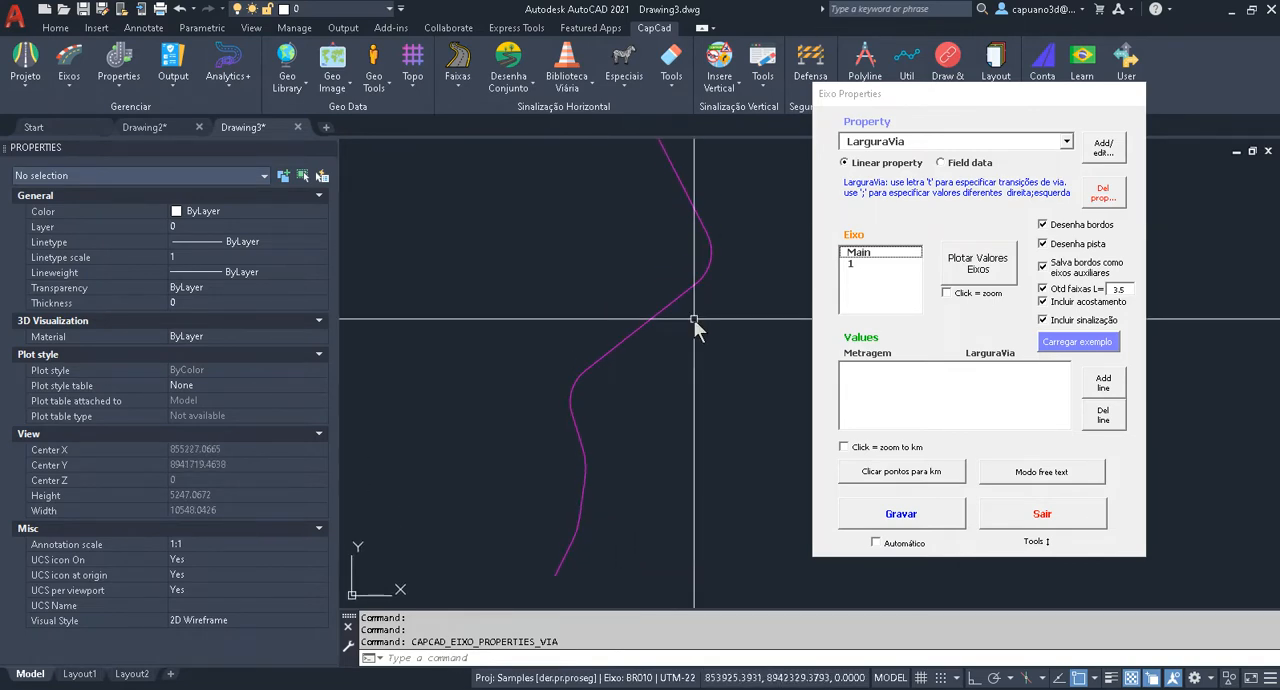
pyautogui.click(1098, 350)
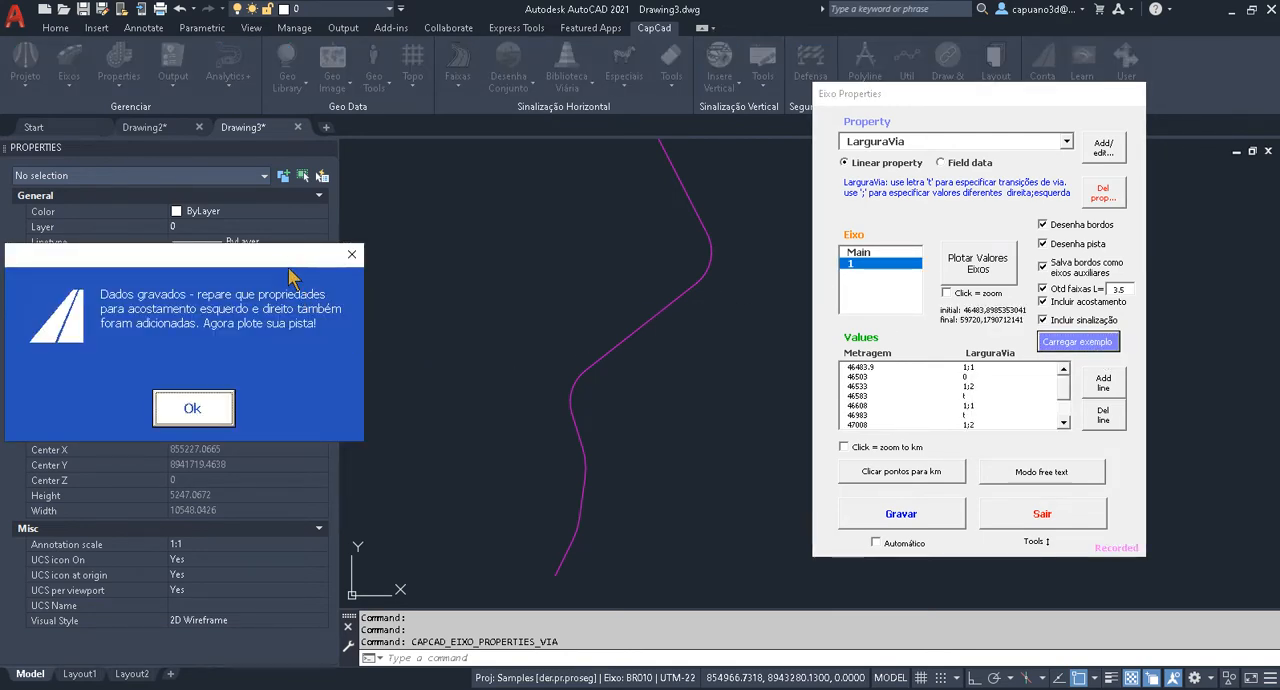
pyautogui.moveTo(289, 264)
pyautogui.mouseDown()
pyautogui.moveTo(470, 204)
pyautogui.moveTo(457, 194)
pyautogui.mouseUp()
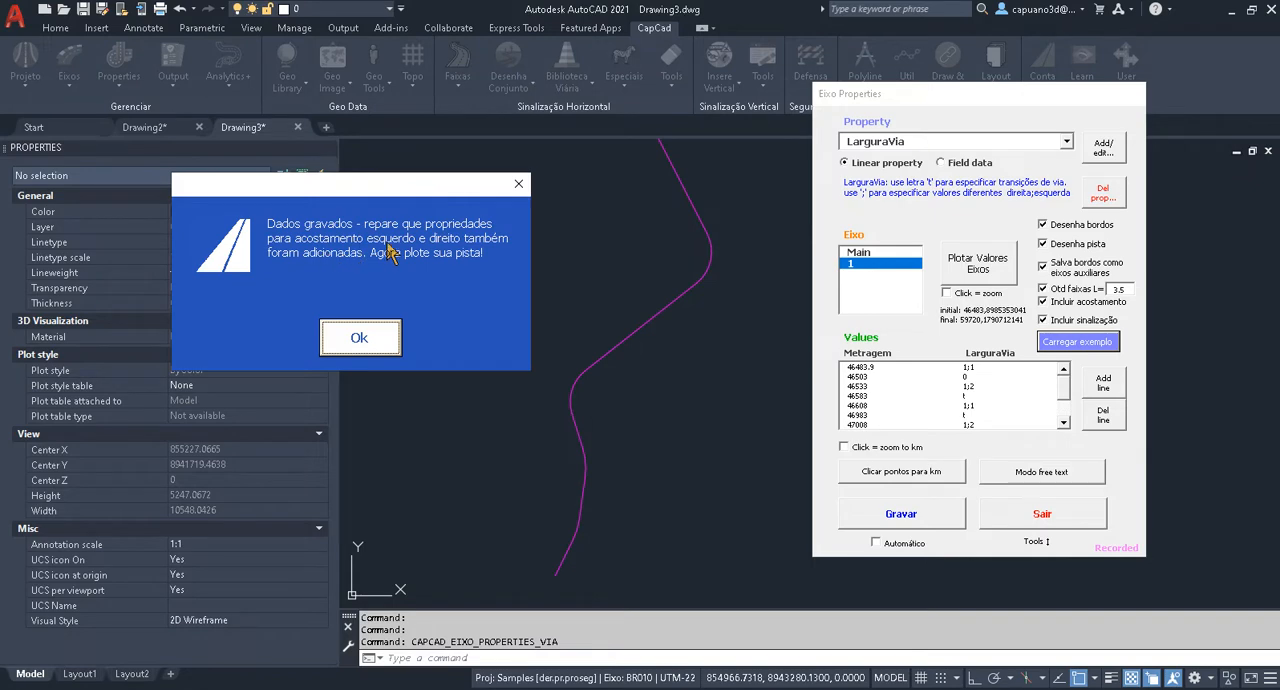
pyautogui.click(360, 338)
pyautogui.scroll(-2, 1066, 410)
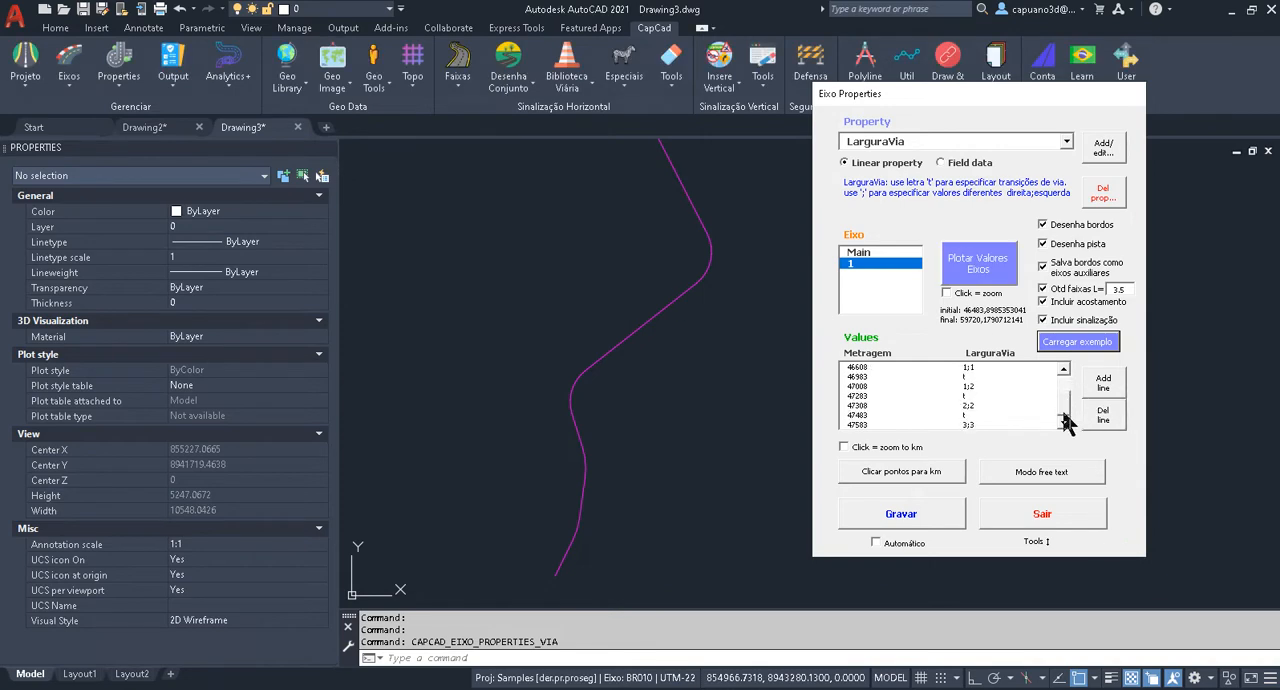
pyautogui.scroll(2, 1066, 398)
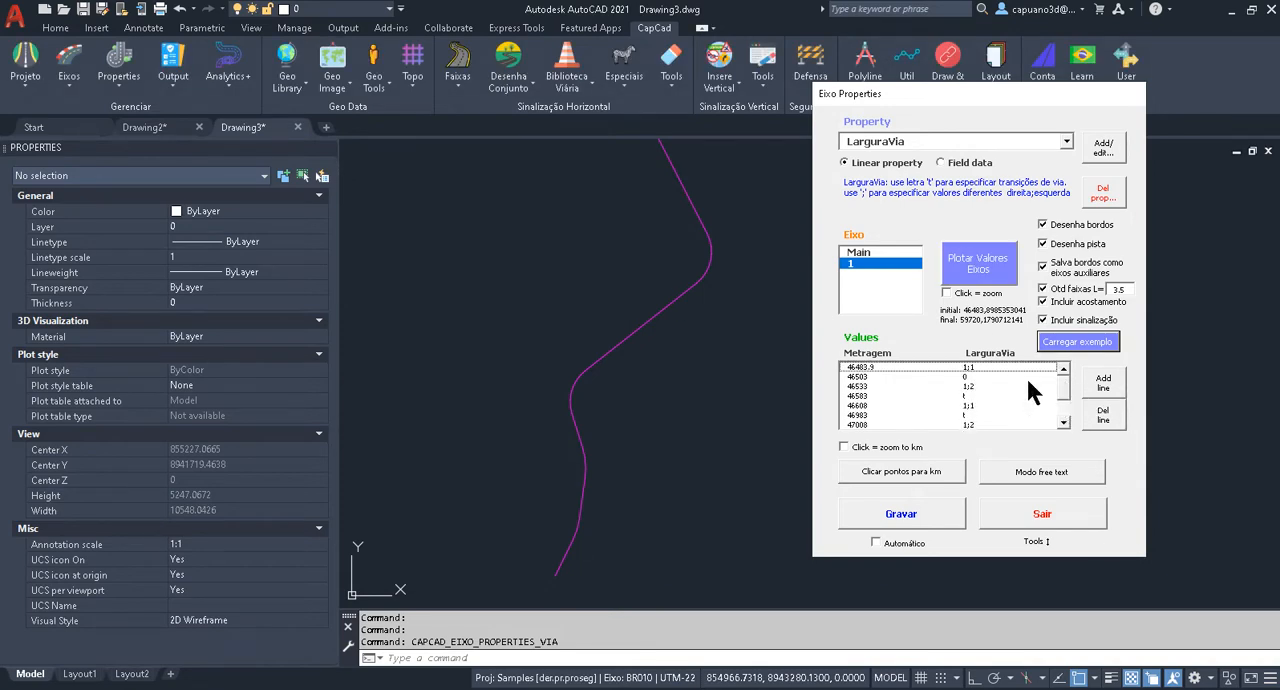
# Switch to Drawing2 and examine the short isolated road segment at the start of the axis against the first LarguraVia row.
pyautogui.click(145, 127)
pyautogui.click(611, 362)
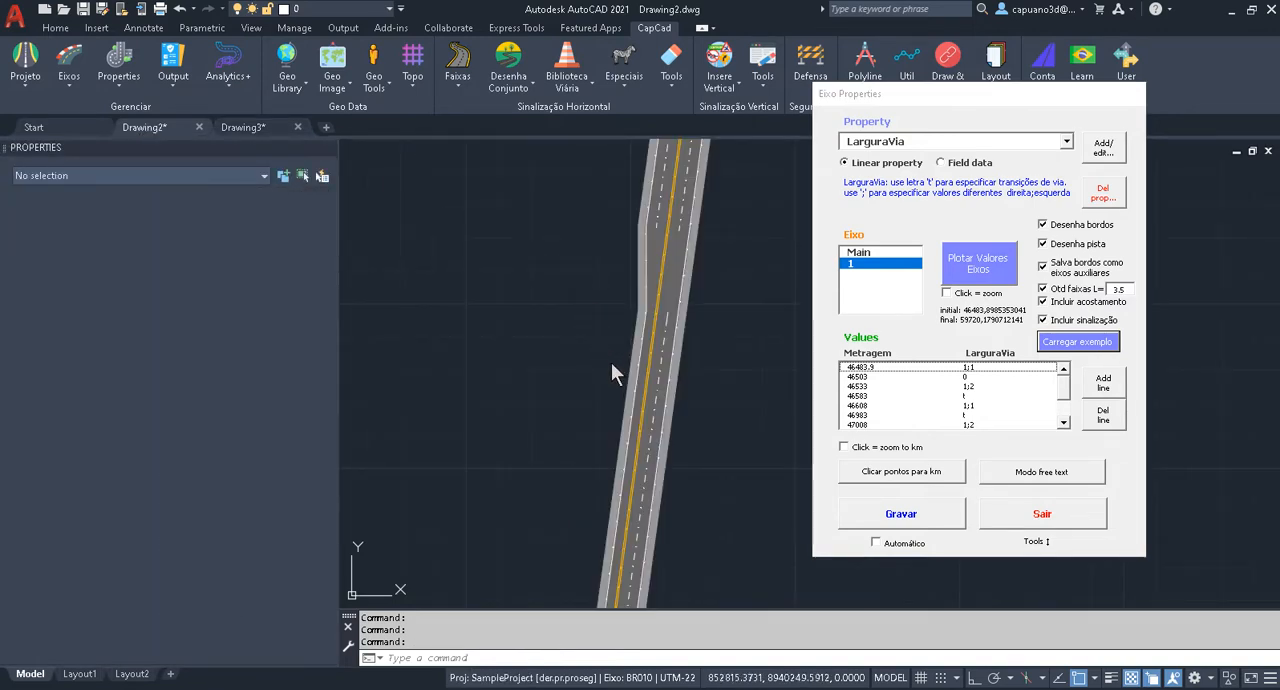
pyautogui.scroll(-6, 551, 455)
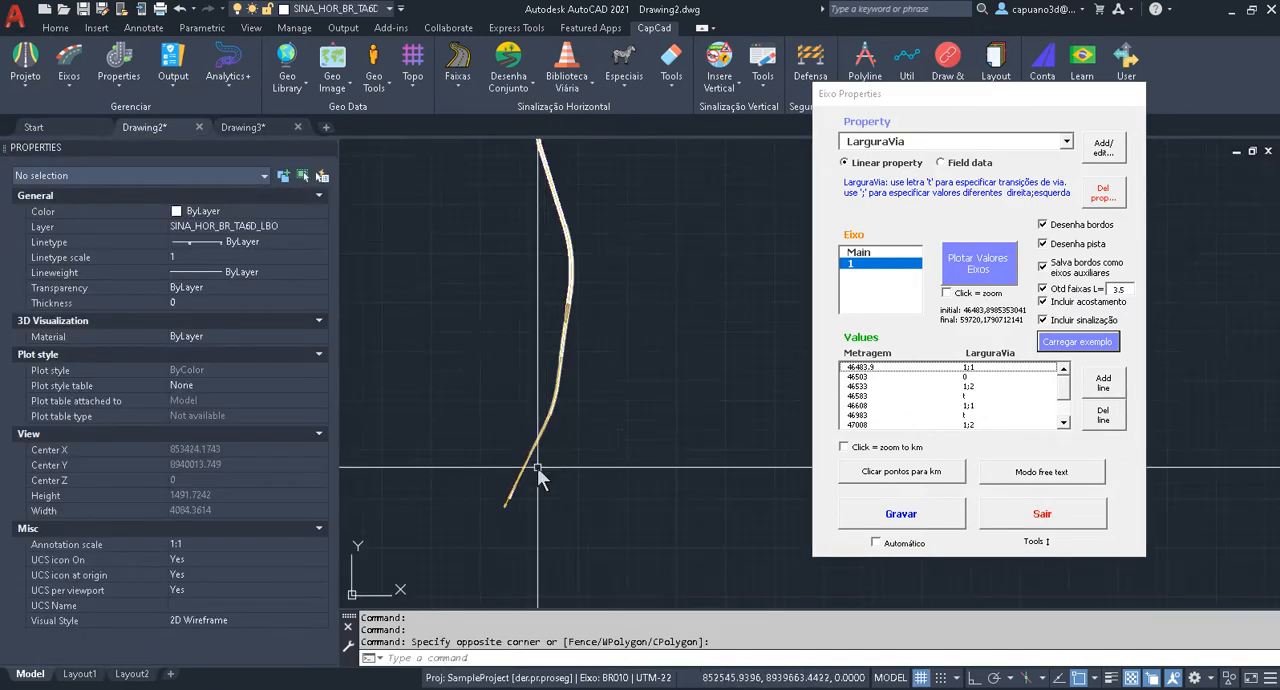
pyautogui.scroll(8, 660, 300)
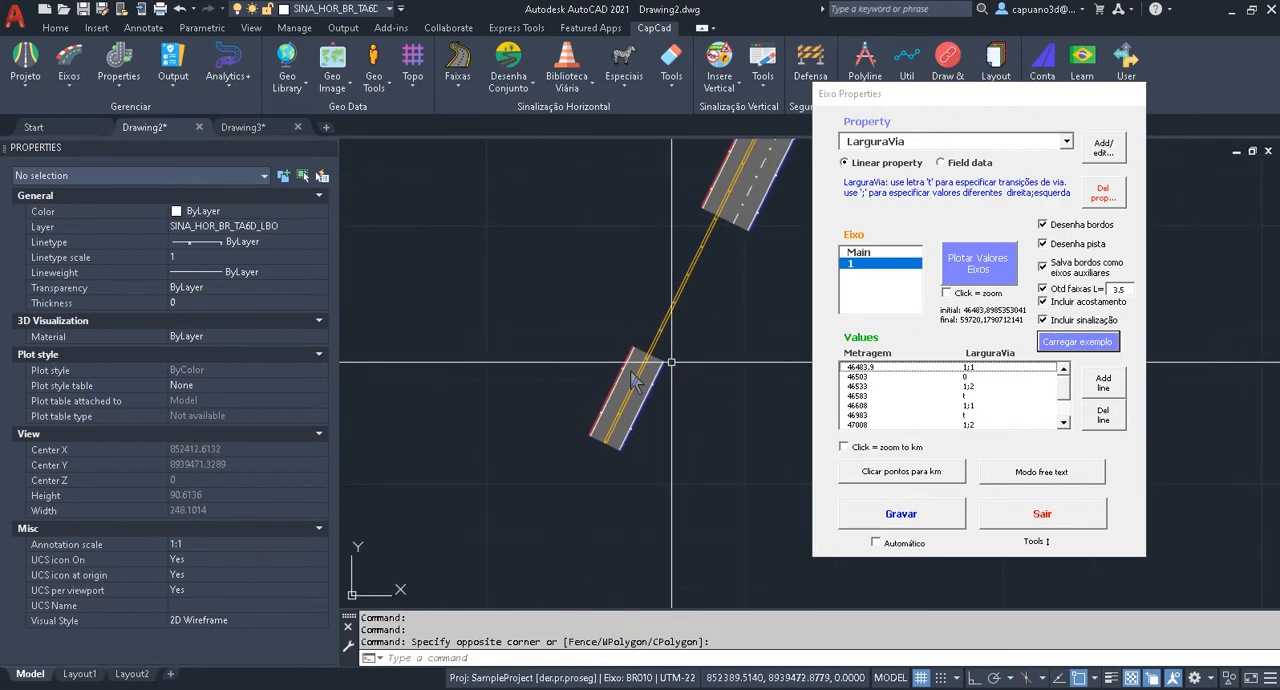
pyautogui.press('Escape')
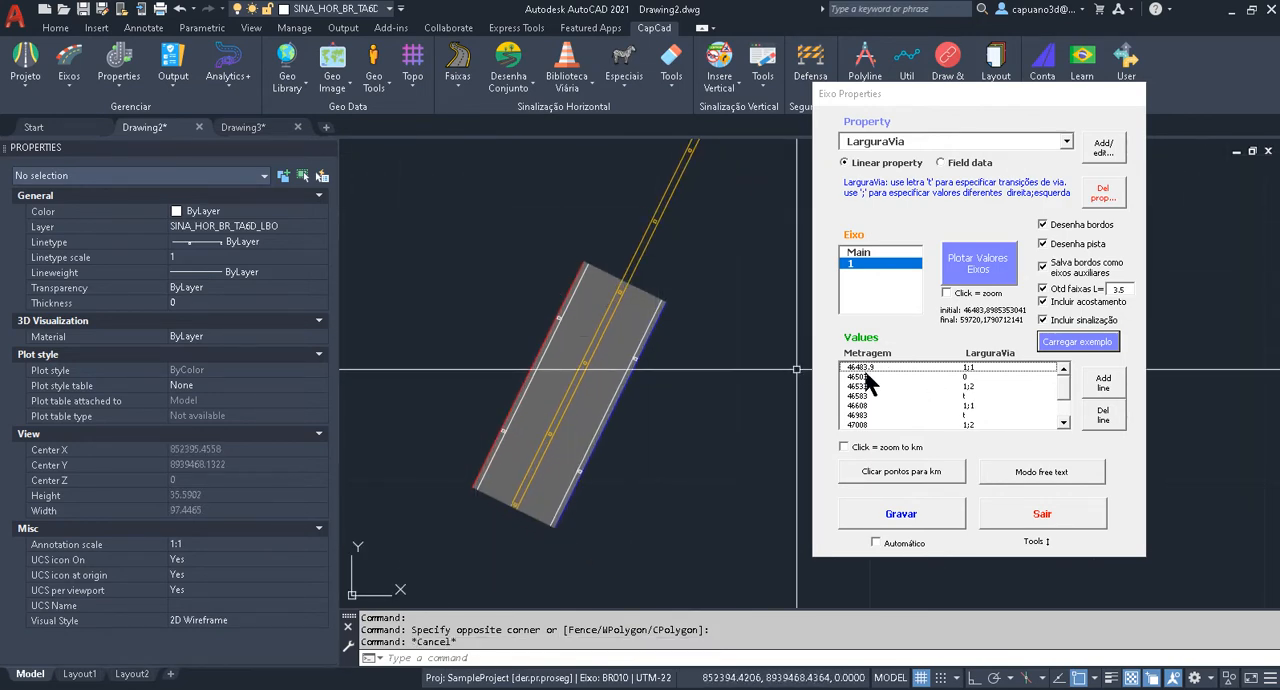
pyautogui.moveTo(627, 365); pyautogui.dragTo(634, 408, button='middle')
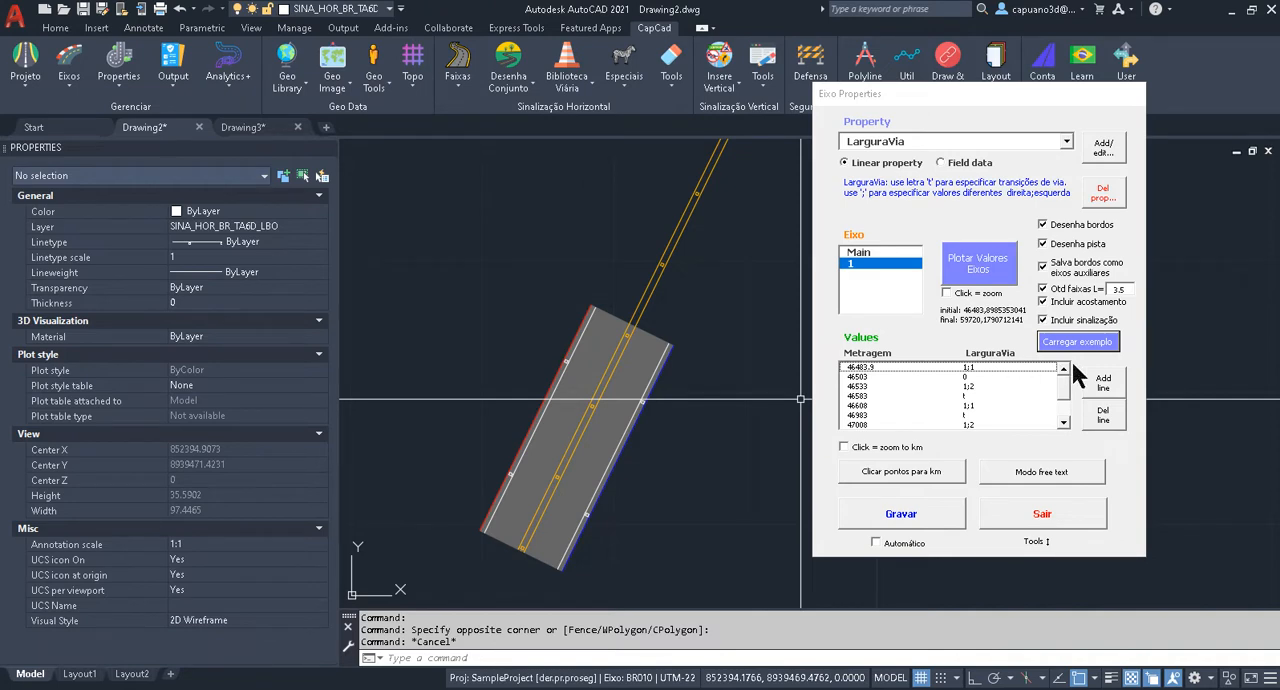
pyautogui.press('Escape')
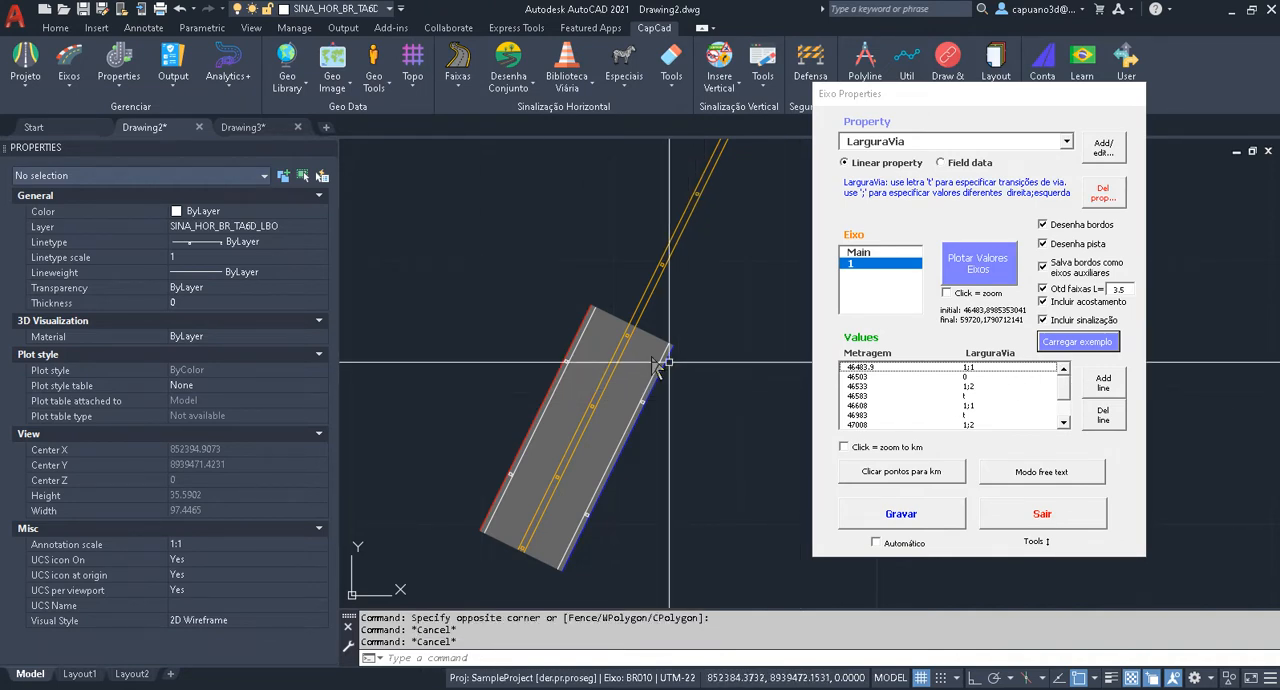
pyautogui.moveTo(694, 374); pyautogui.dragTo(706, 301, button='middle')
pyautogui.scroll(2, 611, 336)
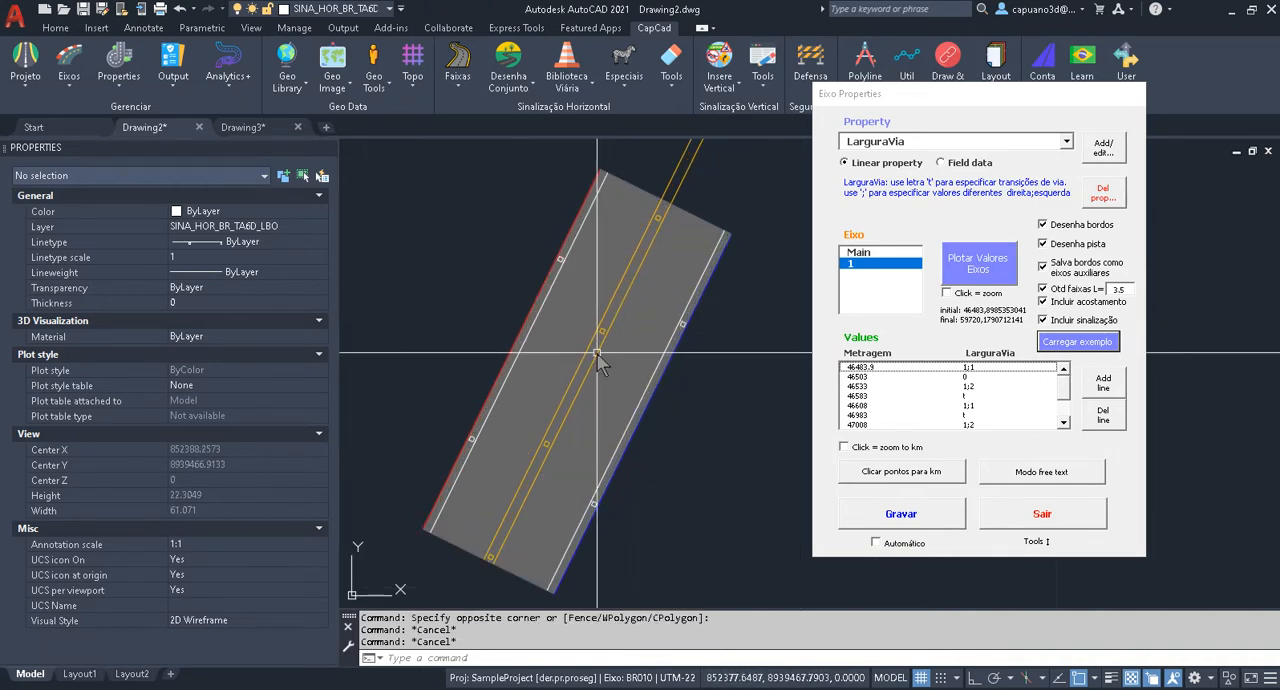
pyautogui.moveTo(634, 362); pyautogui.dragTo(622, 392, button='middle')
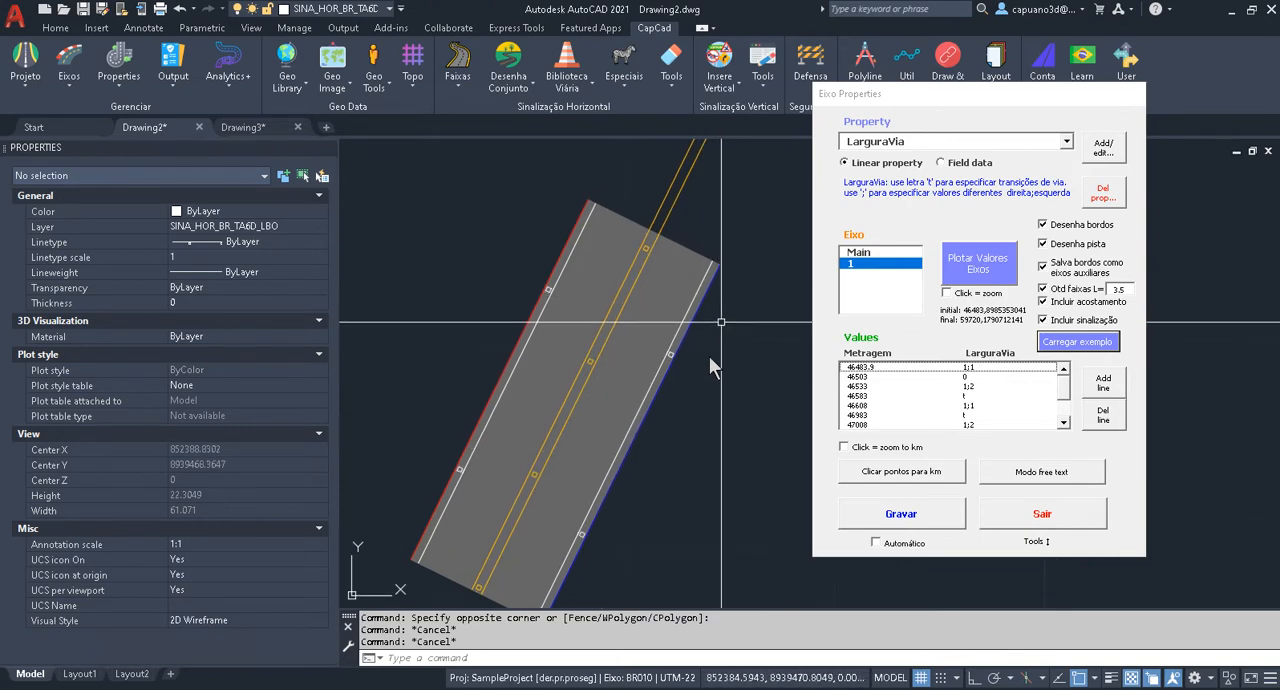
# Examine the pavement gap after the first segment and the start of the following segment against the metragem 46503 and 46533 rows.
pyautogui.scroll(-4, 715, 335)
pyautogui.moveTo(711, 290); pyautogui.dragTo(591, 454, button='middle')
pyautogui.moveTo(650, 399)
pyautogui.mouseDown(button='middle')
pyautogui.moveTo(589, 455)
pyautogui.moveTo(675, 390)
pyautogui.mouseUp(button='middle')
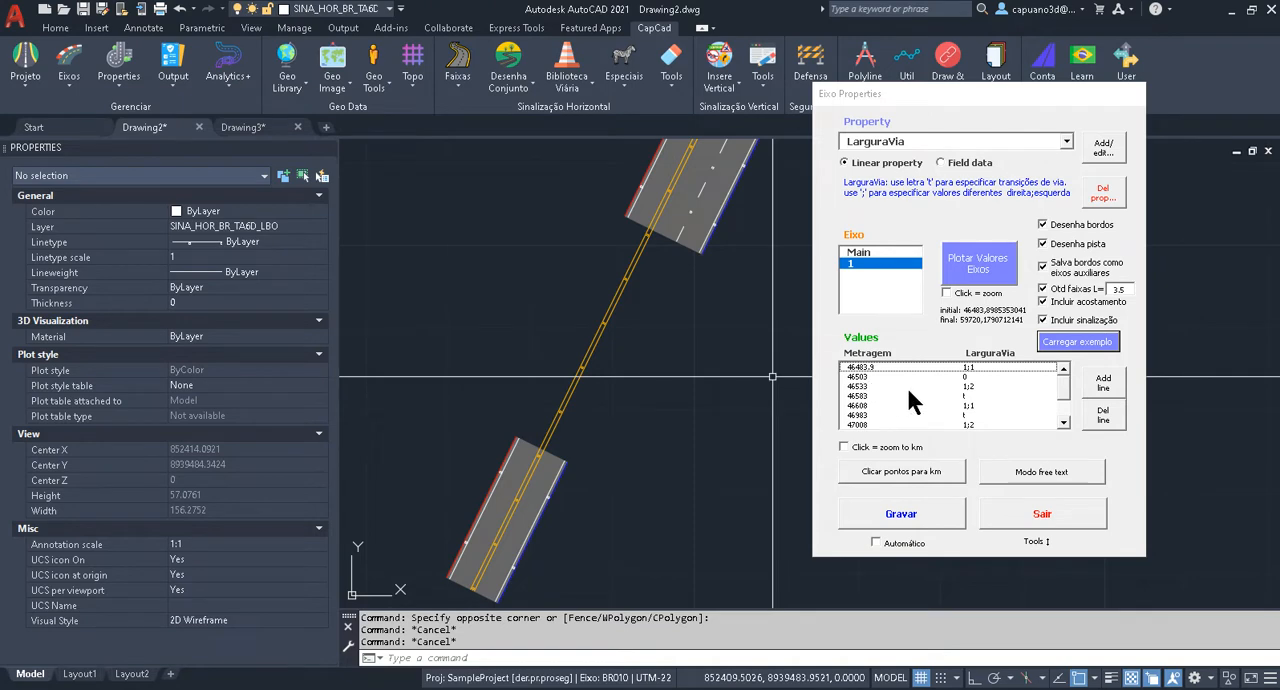
pyautogui.moveTo(575, 285); pyautogui.dragTo(586, 371, button='middle')
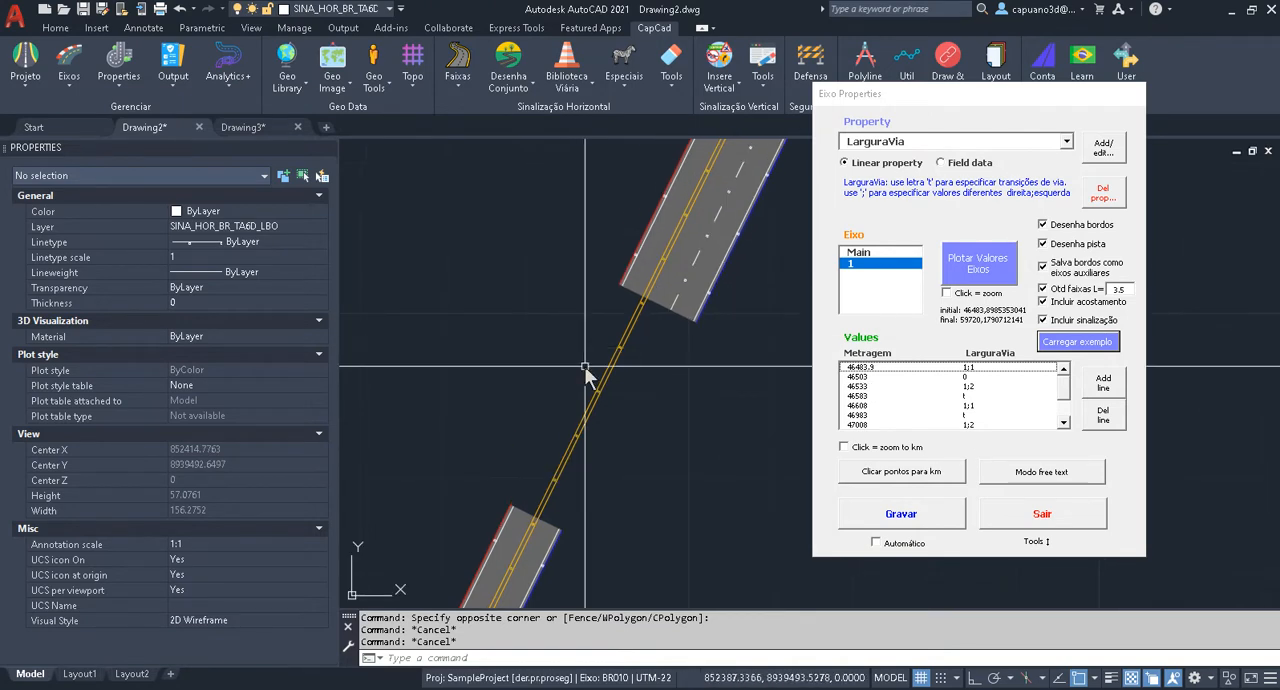
pyautogui.moveTo(677, 337)
pyautogui.mouseDown(button='middle')
pyautogui.moveTo(640, 395)
pyautogui.moveTo(591, 408)
pyautogui.moveTo(583, 357)
pyautogui.moveTo(596, 444)
pyautogui.mouseUp(button='middle')
pyautogui.middleClick(529, 357)
pyautogui.scroll(2, 593, 411)
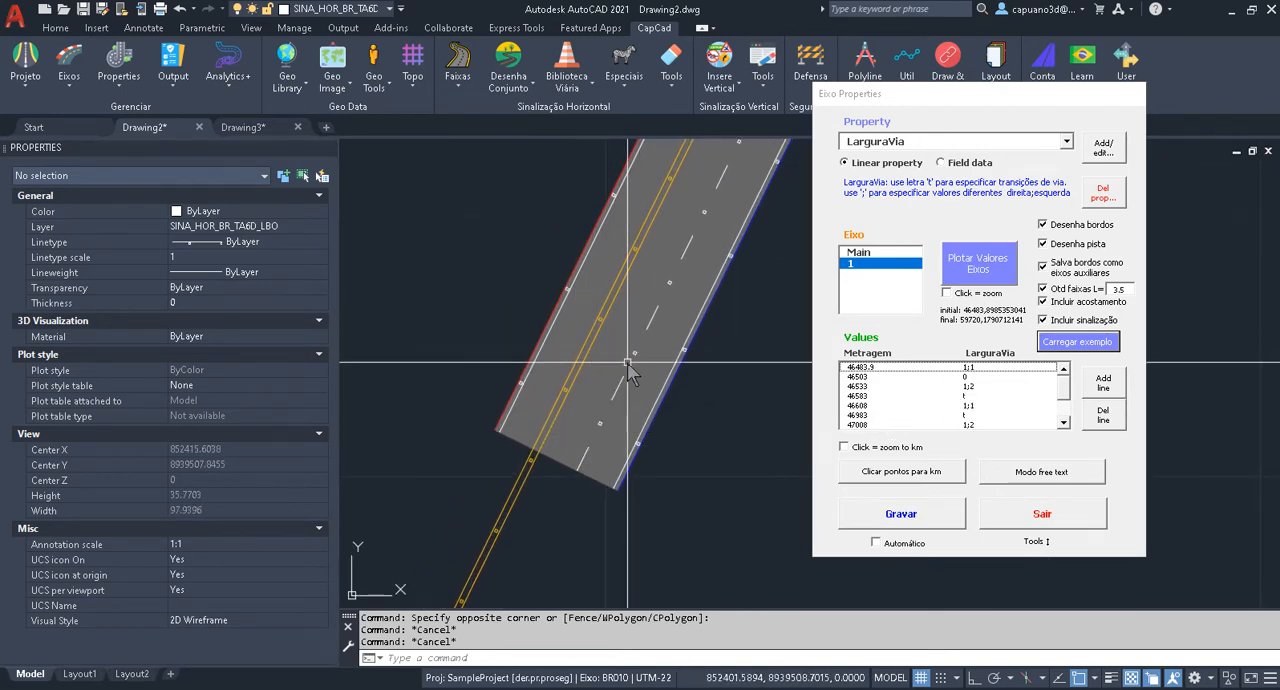
# Examine the narrowing transition starting at metragem 46583 and inspect the LarguraVia value in the 46608 row.
pyautogui.moveTo(700, 204); pyautogui.dragTo(533, 564, button='middle')
pyautogui.scroll(-3, 533, 564)
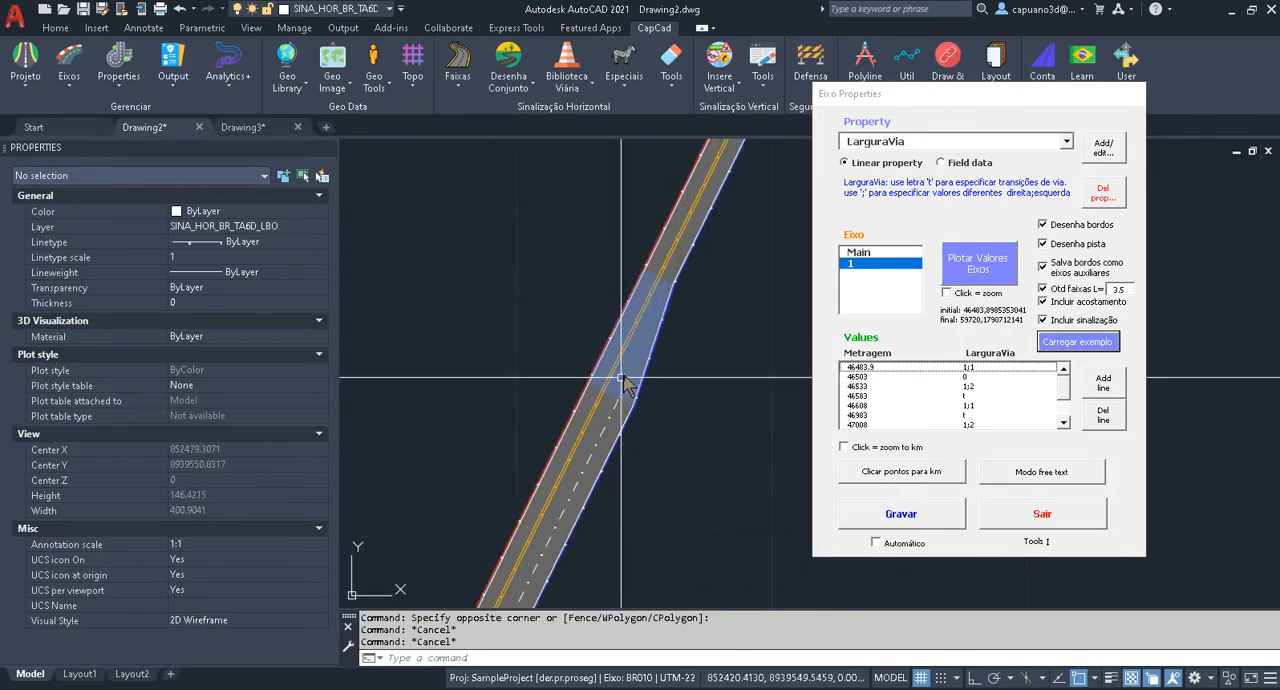
pyautogui.scroll(1, 625, 374)
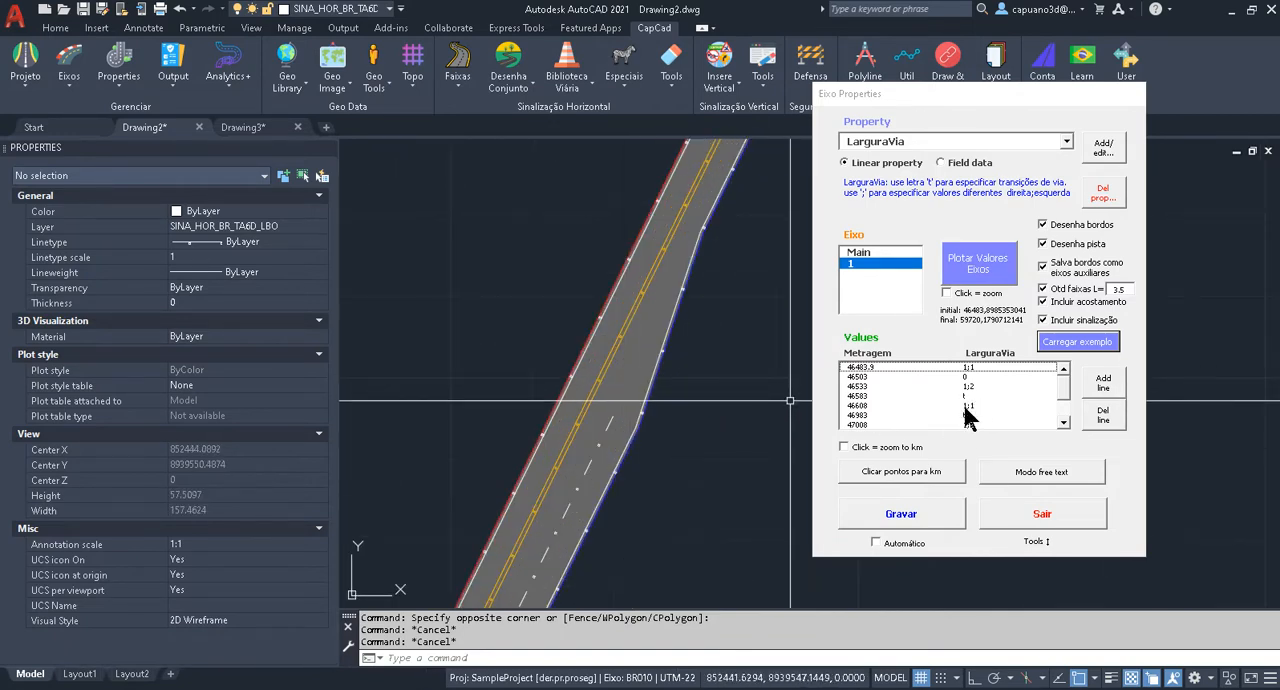
pyautogui.moveTo(697, 226); pyautogui.dragTo(609, 479, button='middle')
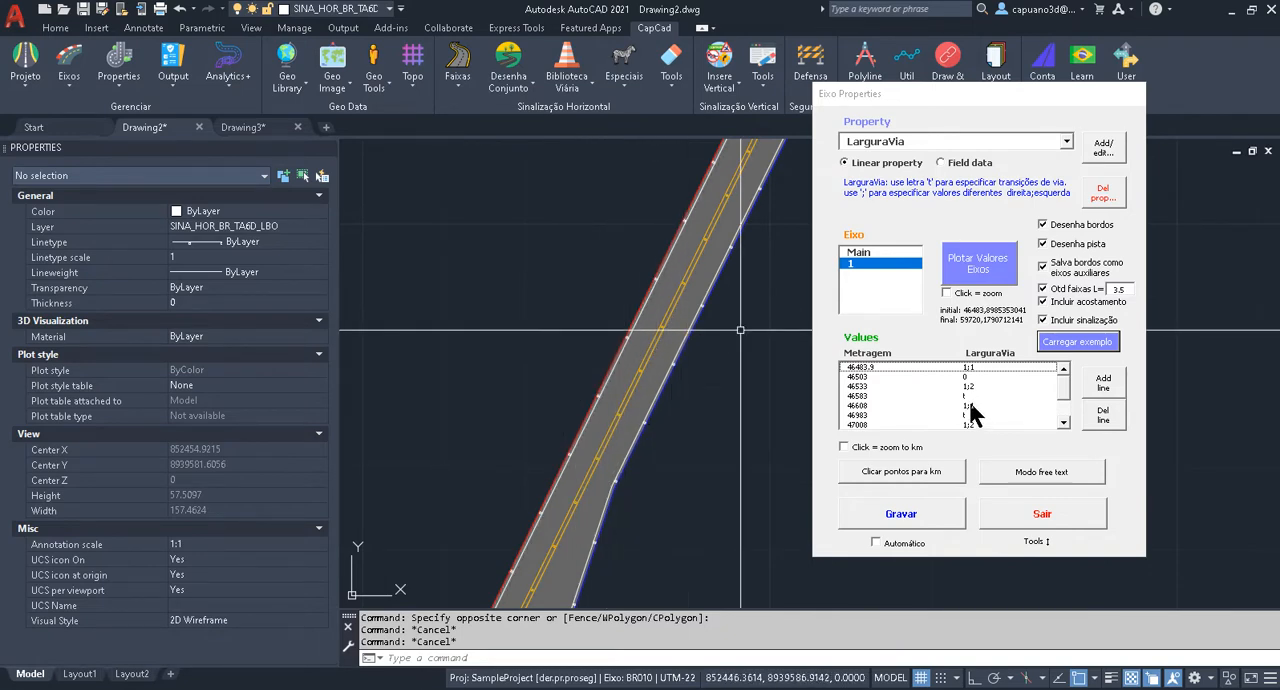
pyautogui.doubleClick(899, 406)
pyautogui.click(297, 431)
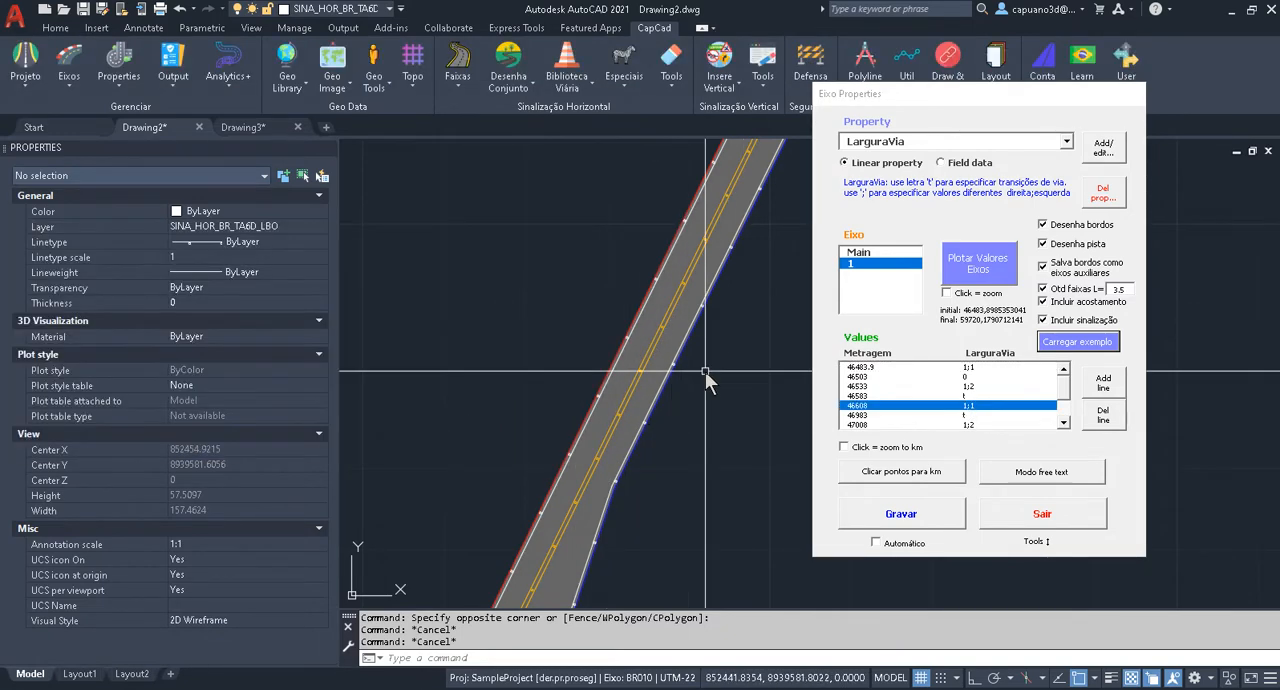
# Examine the widening transition between metragem 46983 and 47008 and inspect the LarguraVia value in the 47008 row.
pyautogui.moveTo(747, 261); pyautogui.dragTo(560, 560, button='middle')
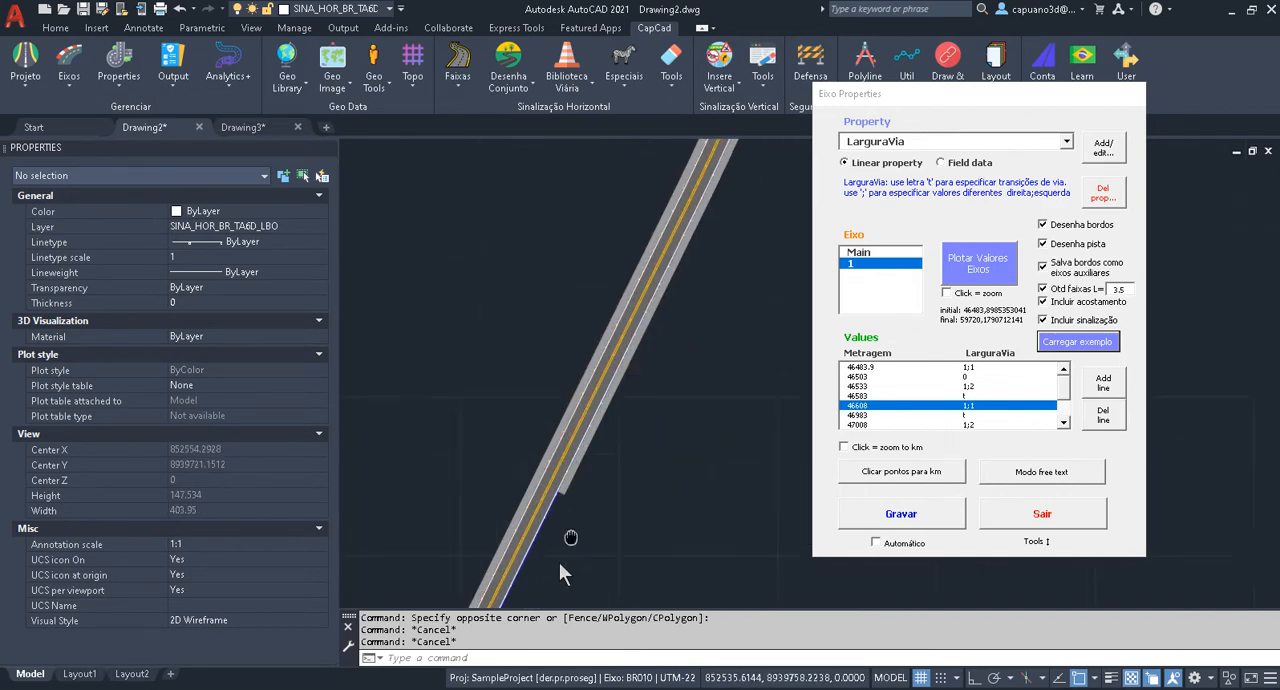
pyautogui.scroll(3, 592, 485)
pyautogui.scroll(-3, 654, 276)
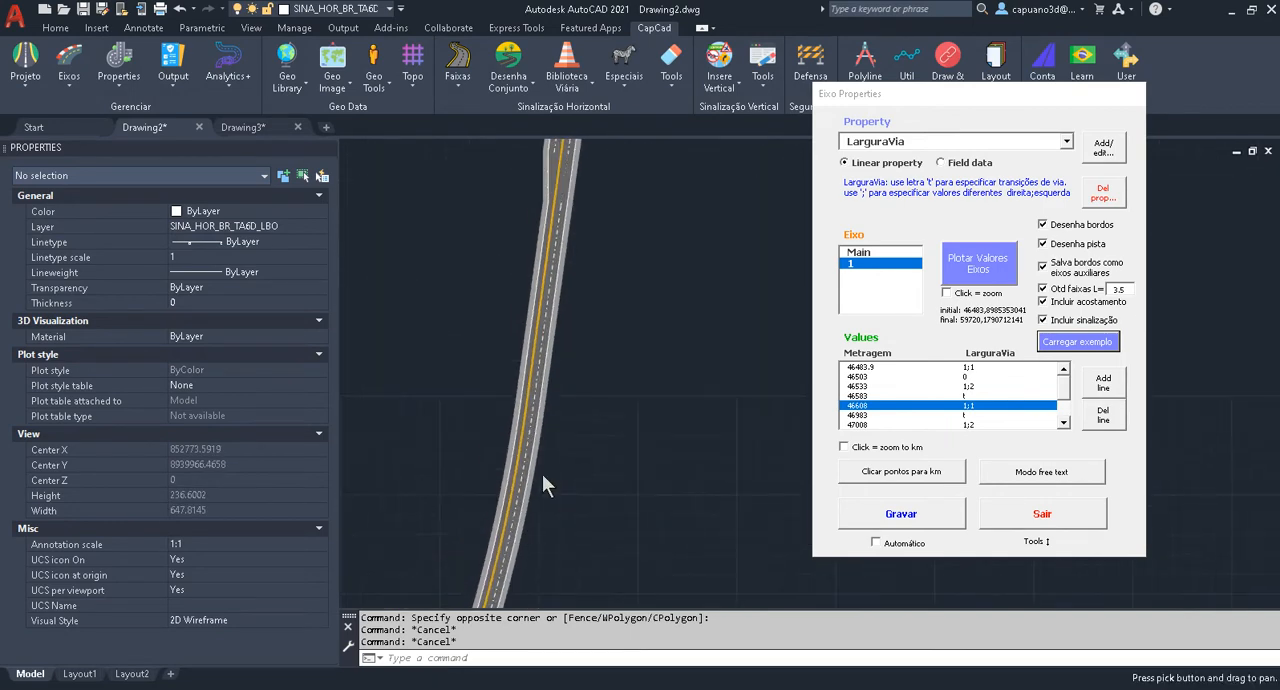
pyautogui.scroll(4, 600, 375)
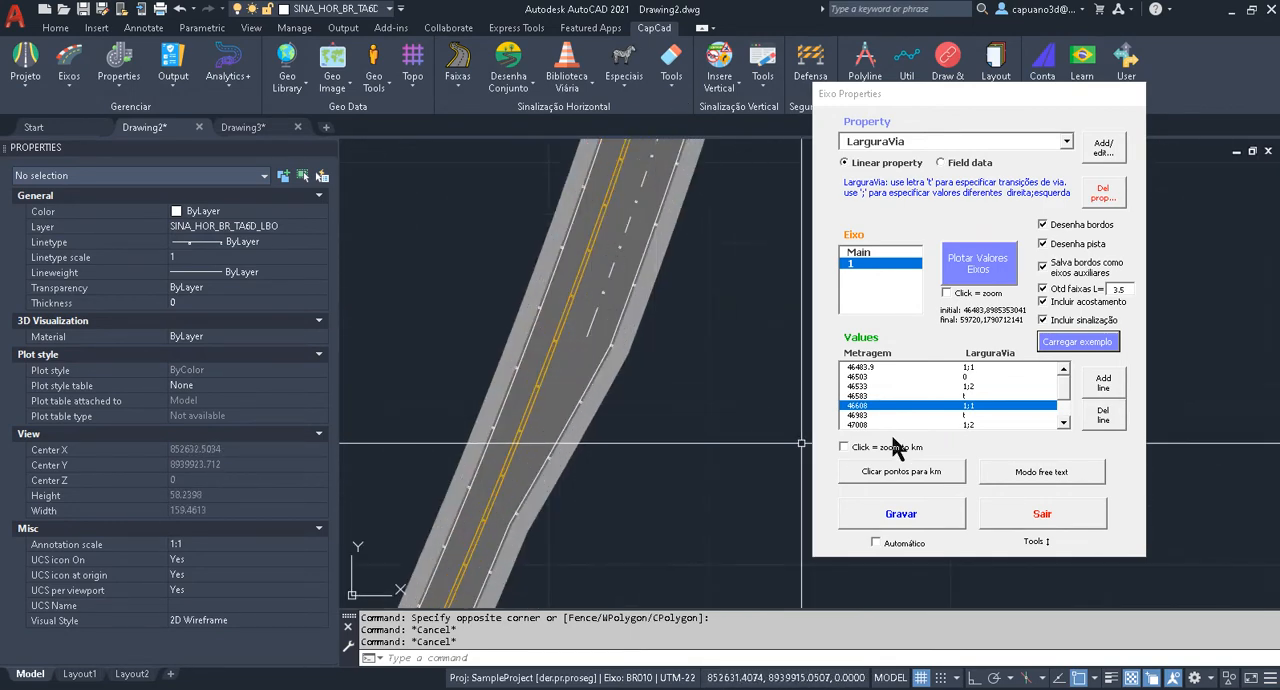
pyautogui.moveTo(593, 328); pyautogui.dragTo(591, 352, button='middle')
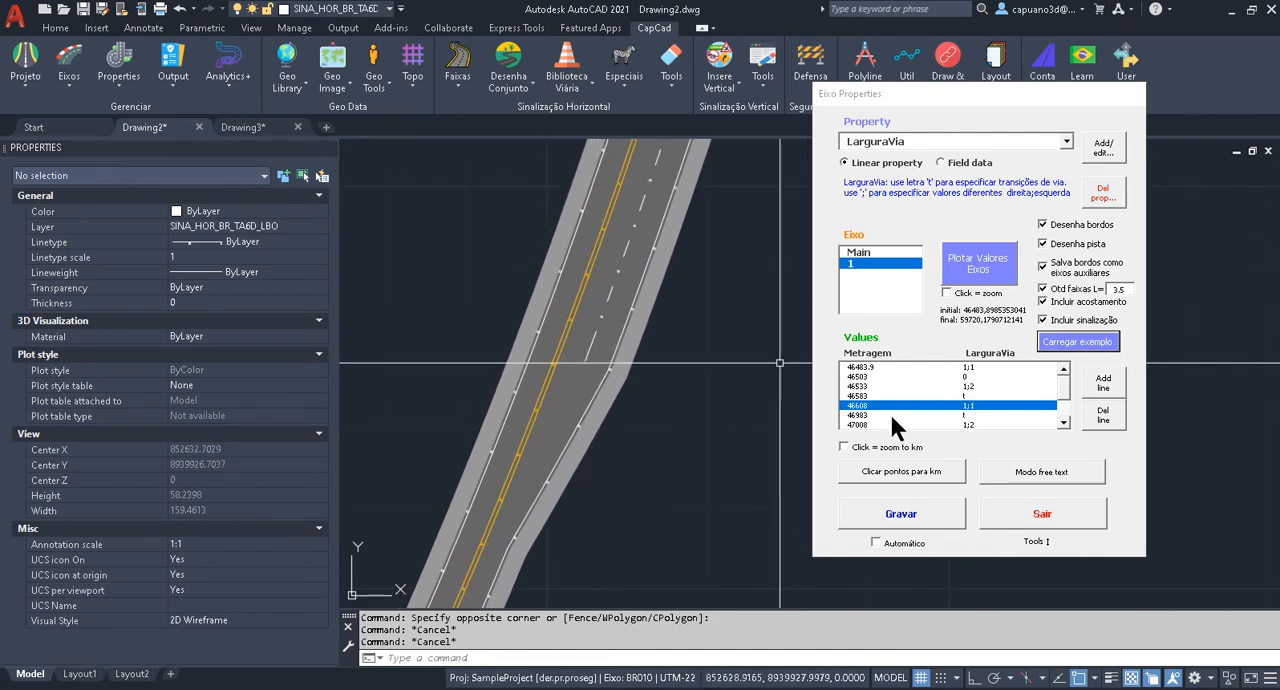
pyautogui.scroll(-4, 1066, 428)
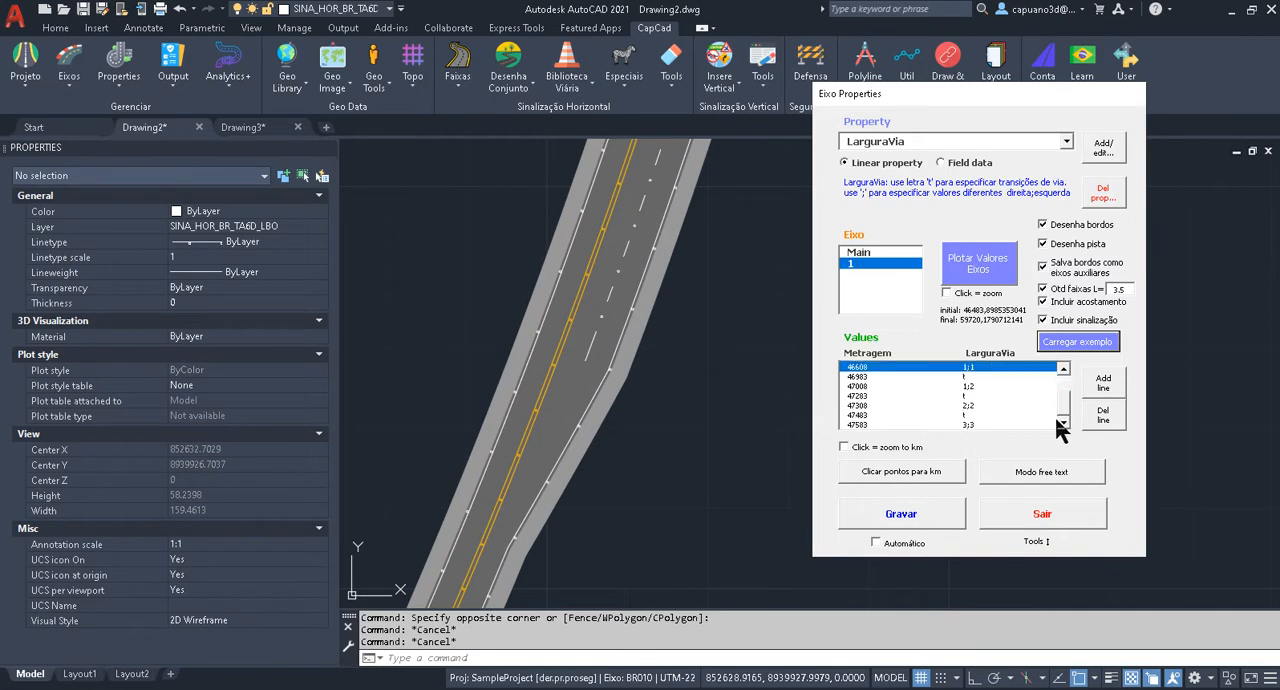
pyautogui.doubleClick(977, 385)
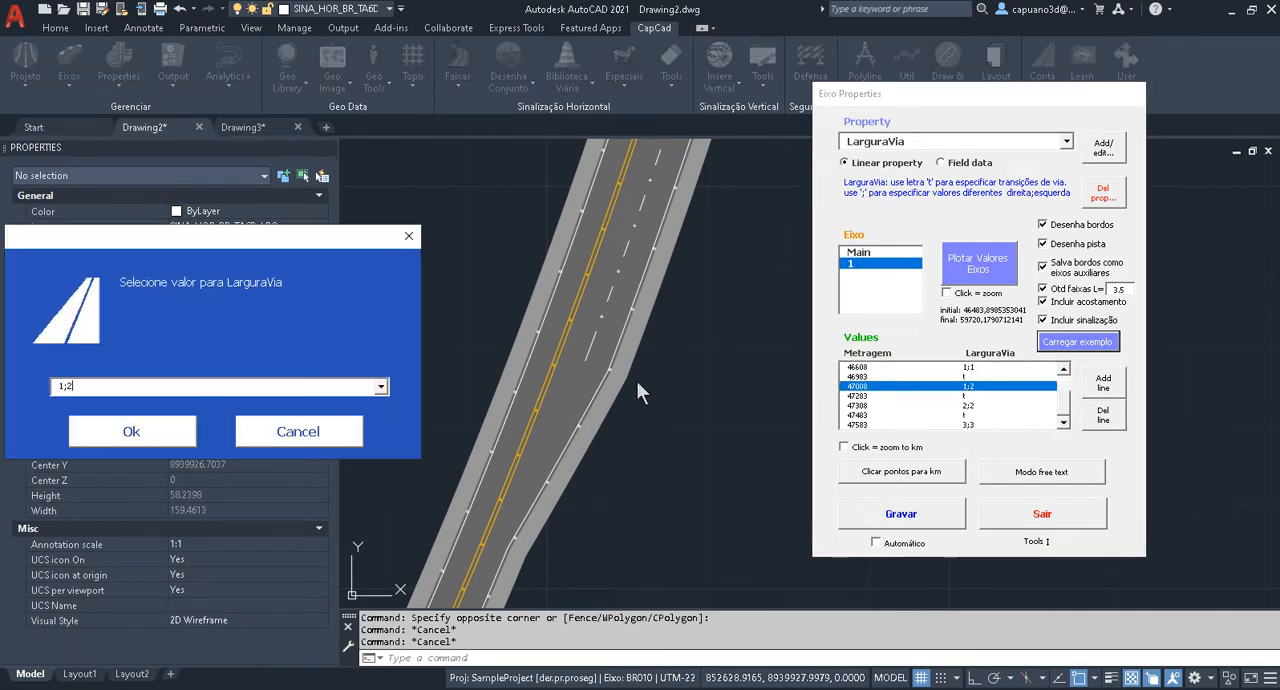
pyautogui.click(318, 431)
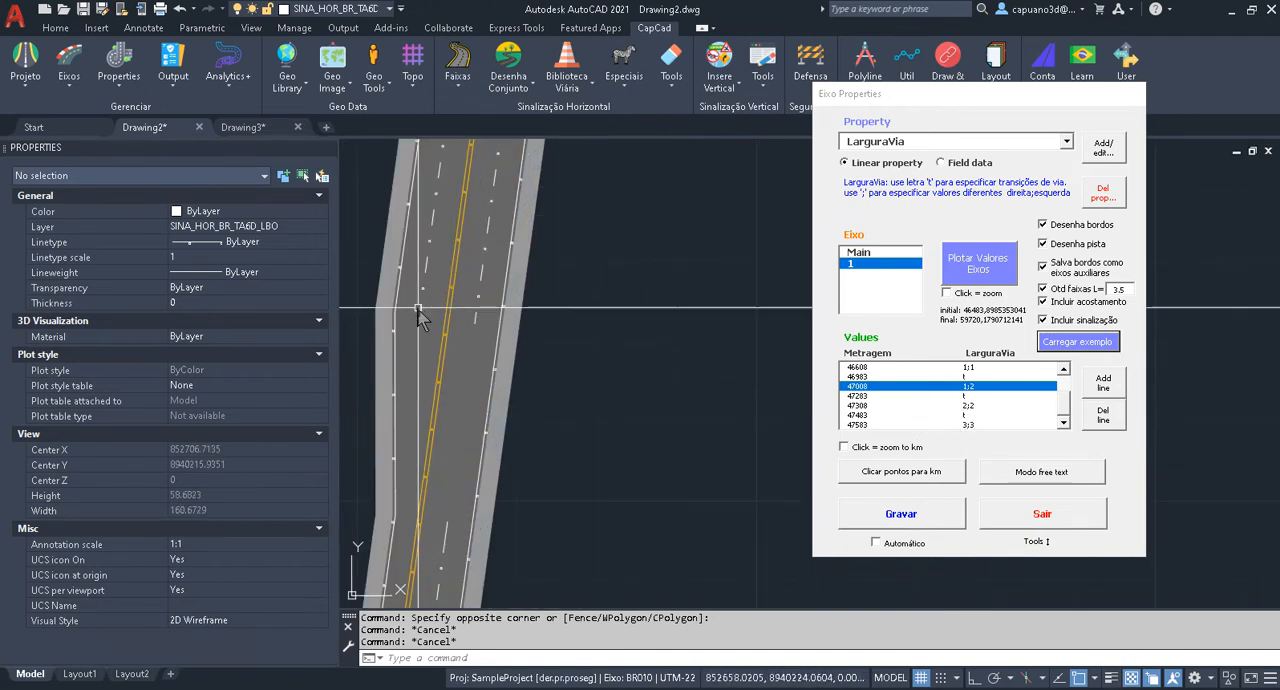
# Examine the remaining widening transitions along the road in Drawing2 and inspect the LarguraVia value in the 47483 row.
pyautogui.scroll(-4, 508, 233)
pyautogui.moveTo(537, 207); pyautogui.dragTo(539, 400, button='middle')
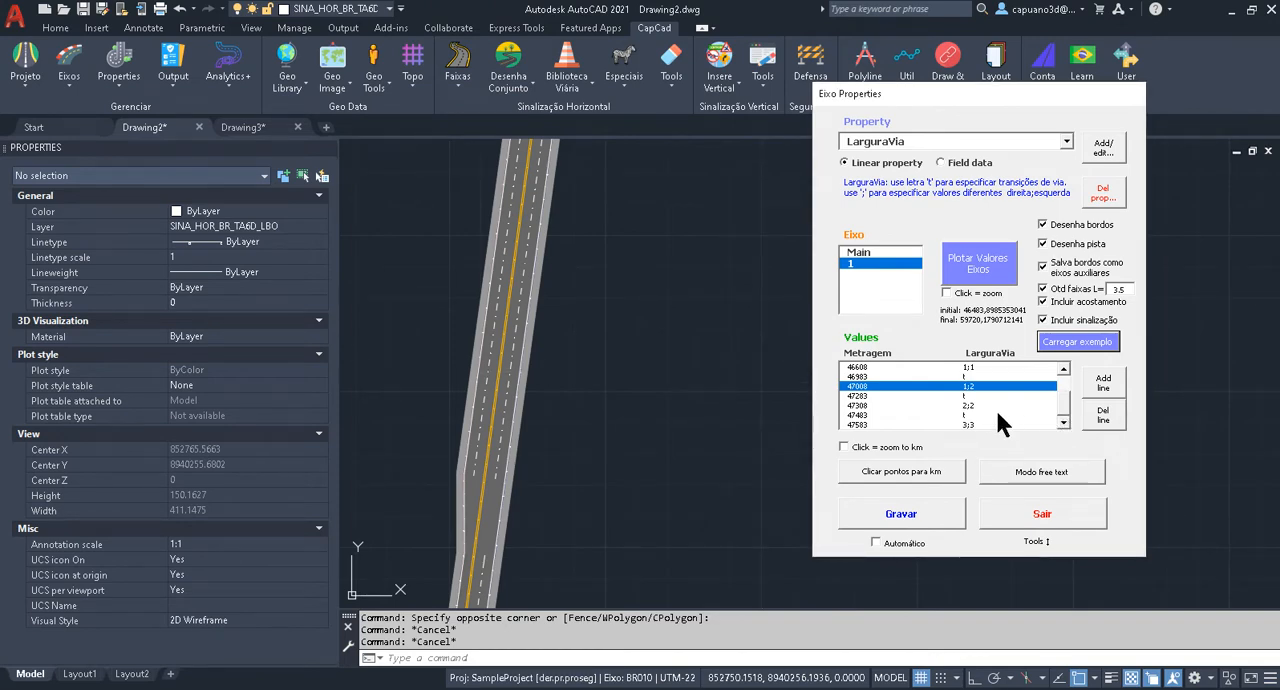
pyautogui.doubleClick(997, 414)
pyautogui.click(349, 429)
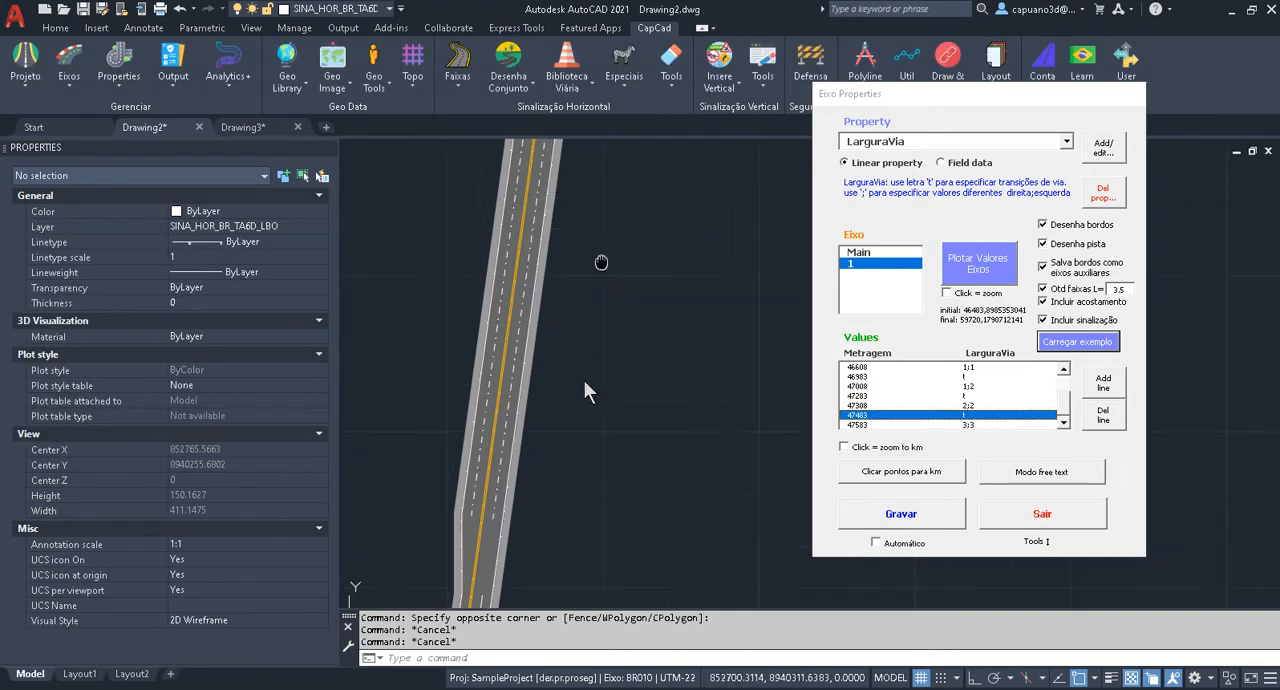
pyautogui.scroll(3, 540, 300)
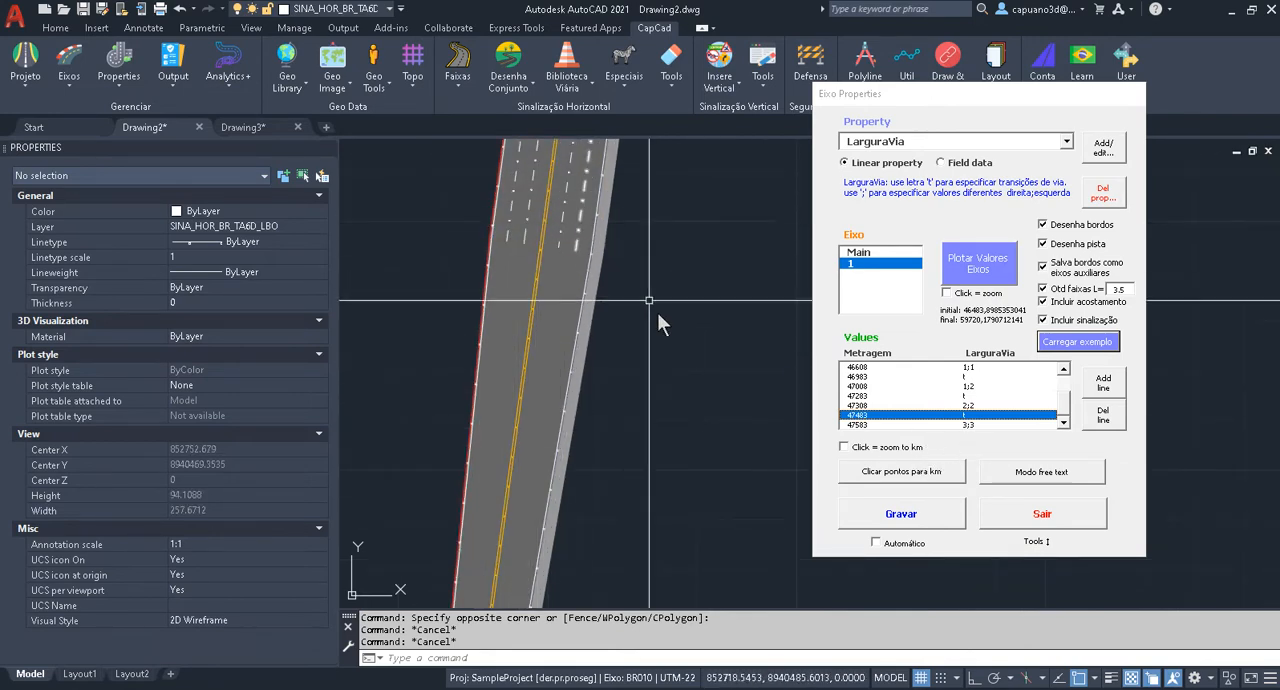
pyautogui.moveTo(649, 299); pyautogui.dragTo(633, 201, button='middle')
pyautogui.press('Escape')
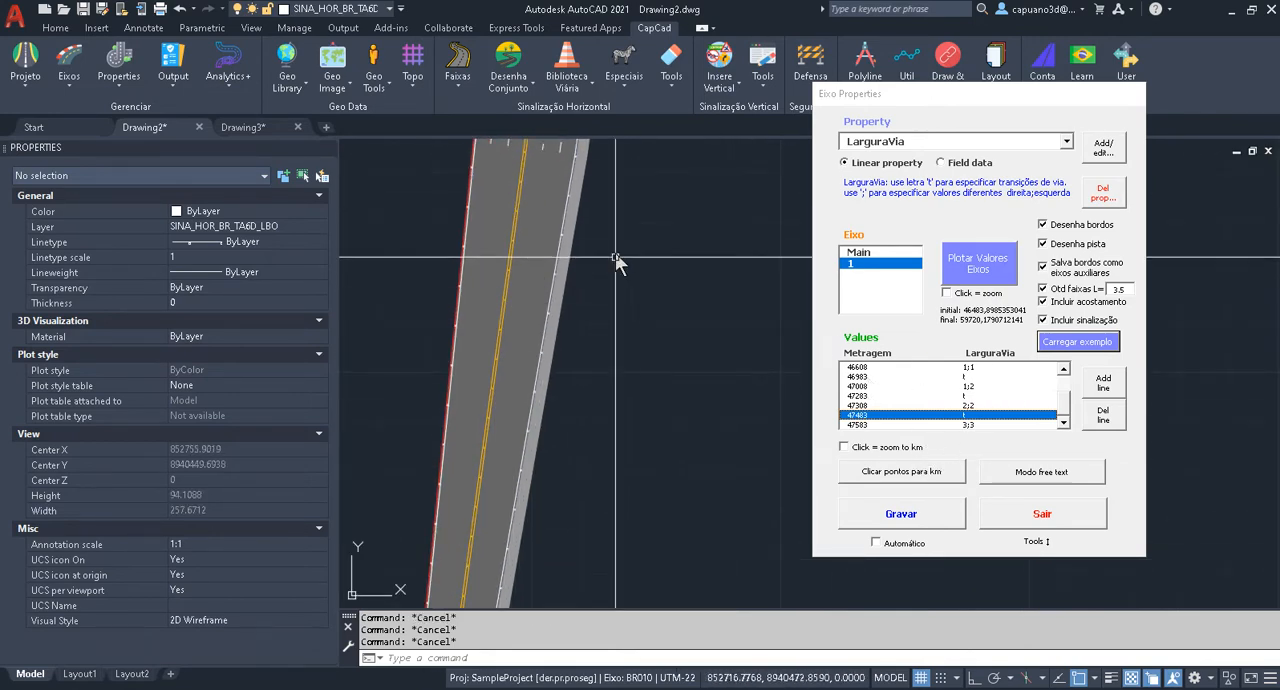
pyautogui.moveTo(615, 252); pyautogui.dragTo(619, 501, button='middle')
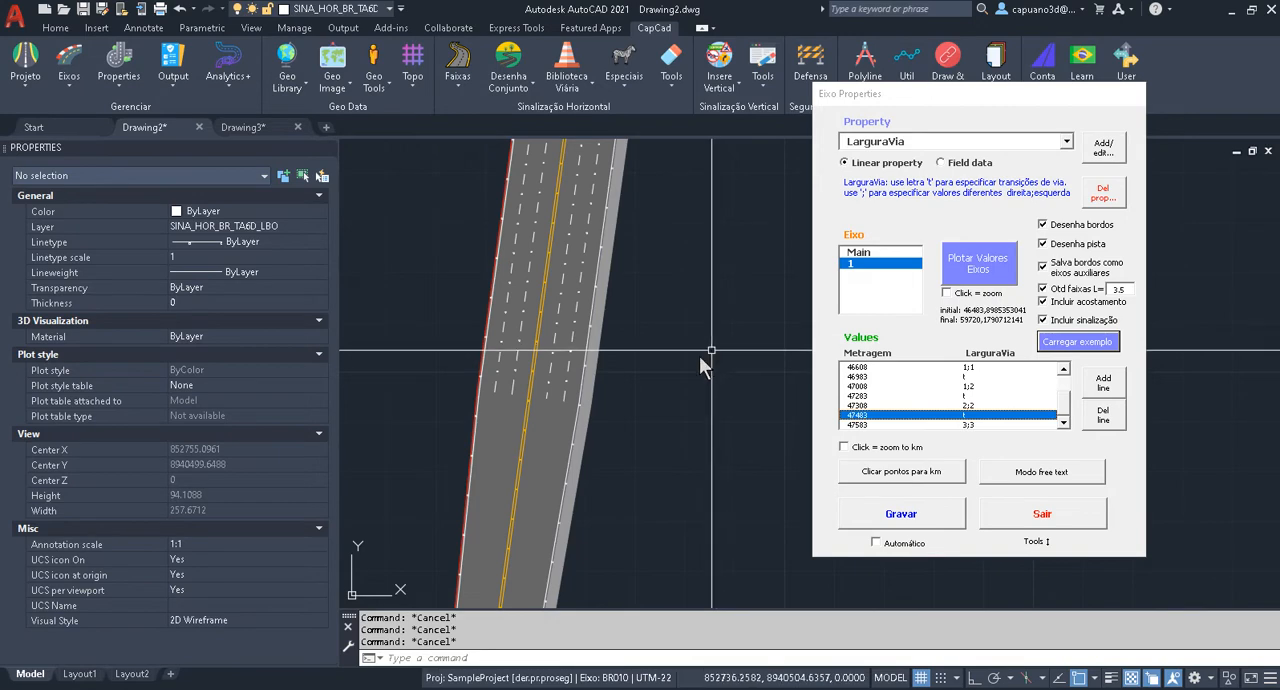
pyautogui.scroll(-5, 705, 420)
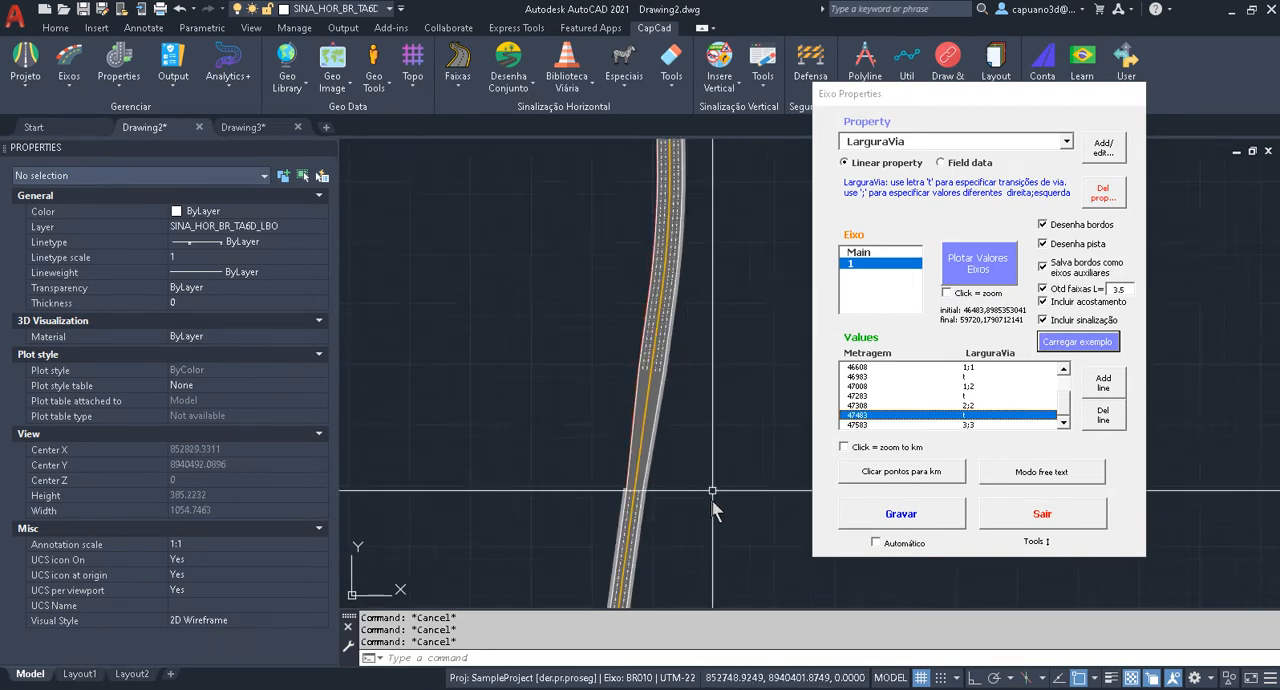
# Switch to Drawing3 and plot the LarguraVia values of axis 1 along the alignment.
pyautogui.click(245, 128)
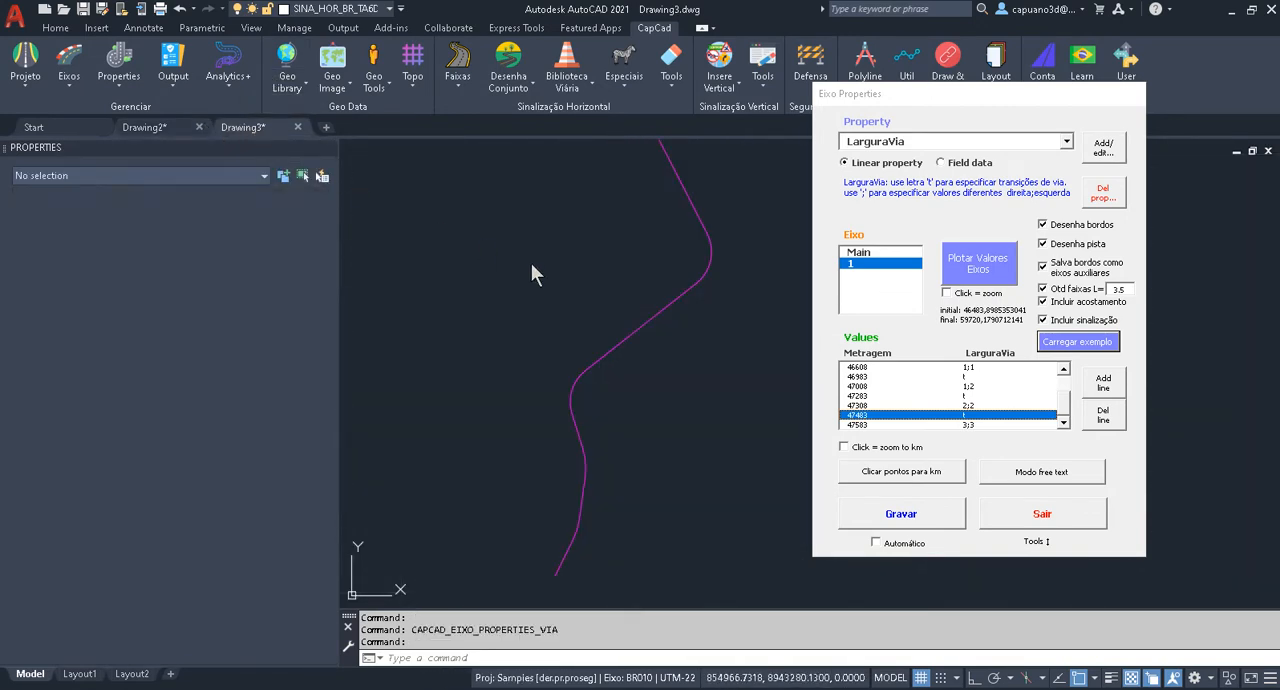
pyautogui.scroll(-2, 602, 258)
pyautogui.moveTo(612, 260); pyautogui.dragTo(567, 432, button='middle')
pyautogui.press('Escape')
pyautogui.moveTo(517, 331); pyautogui.dragTo(558, 319, button='middle')
pyautogui.click(988, 272)
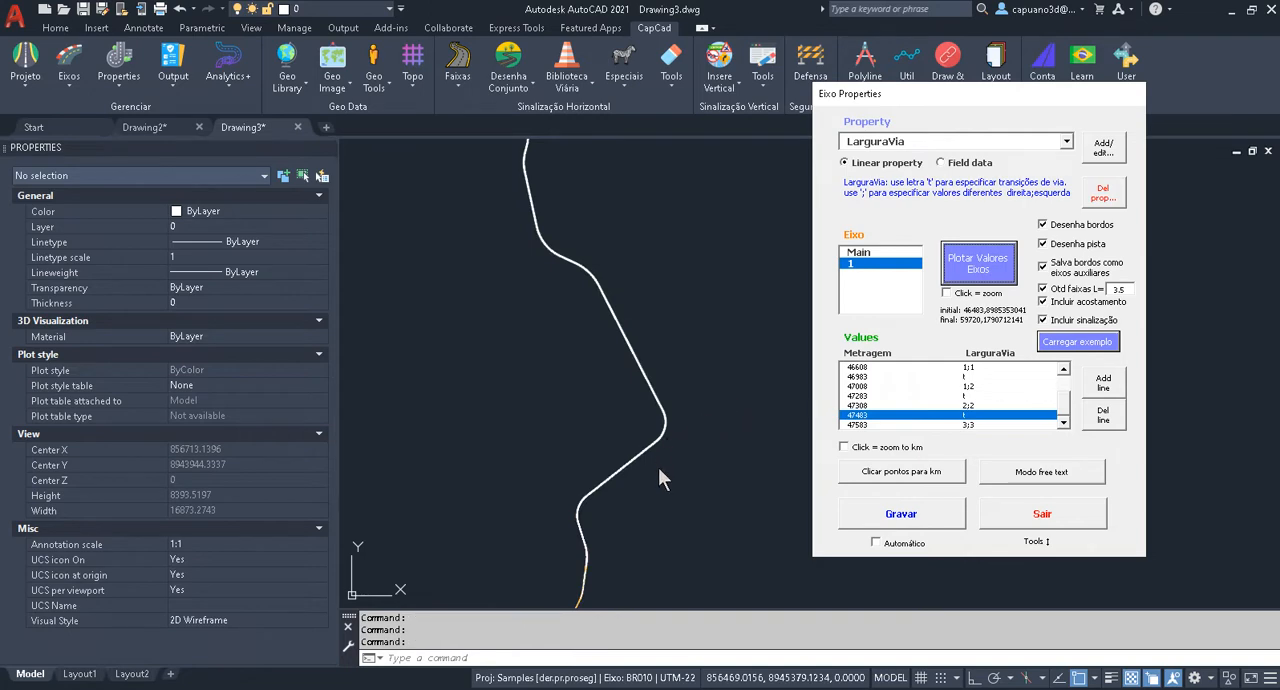
# Regenerate the Drawing3 model to refresh the display of the plotted road.
pyautogui.moveTo(622, 524); pyautogui.dragTo(622, 255, button='middle')
pyautogui.scroll(17, 592, 308)
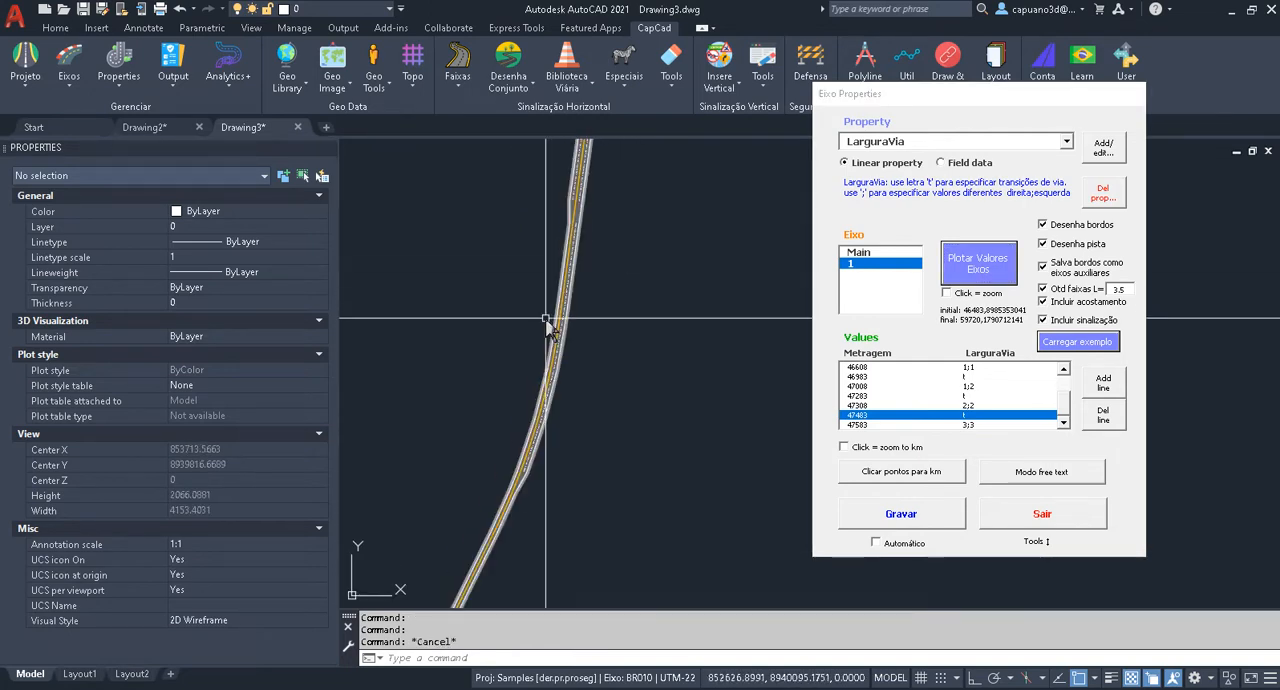
pyautogui.scroll(-2, 610, 385)
pyautogui.write('re')
pyautogui.press('Return')
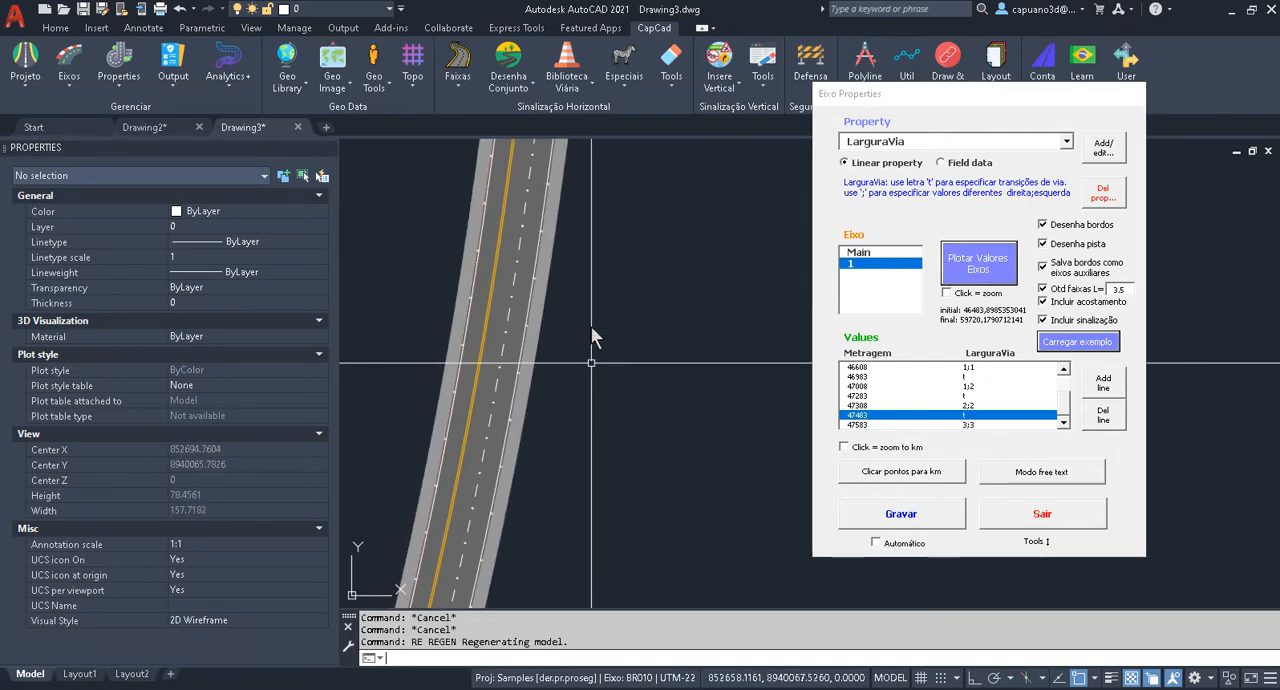
# Examine the widening into two lanes per side on the plotted Drawing3 road against the LarguraVia rows.
pyautogui.moveTo(590, 244)
pyautogui.mouseDown(button='middle')
pyautogui.moveTo(600, 535)
pyautogui.moveTo(592, 480)
pyautogui.mouseUp(button='middle')
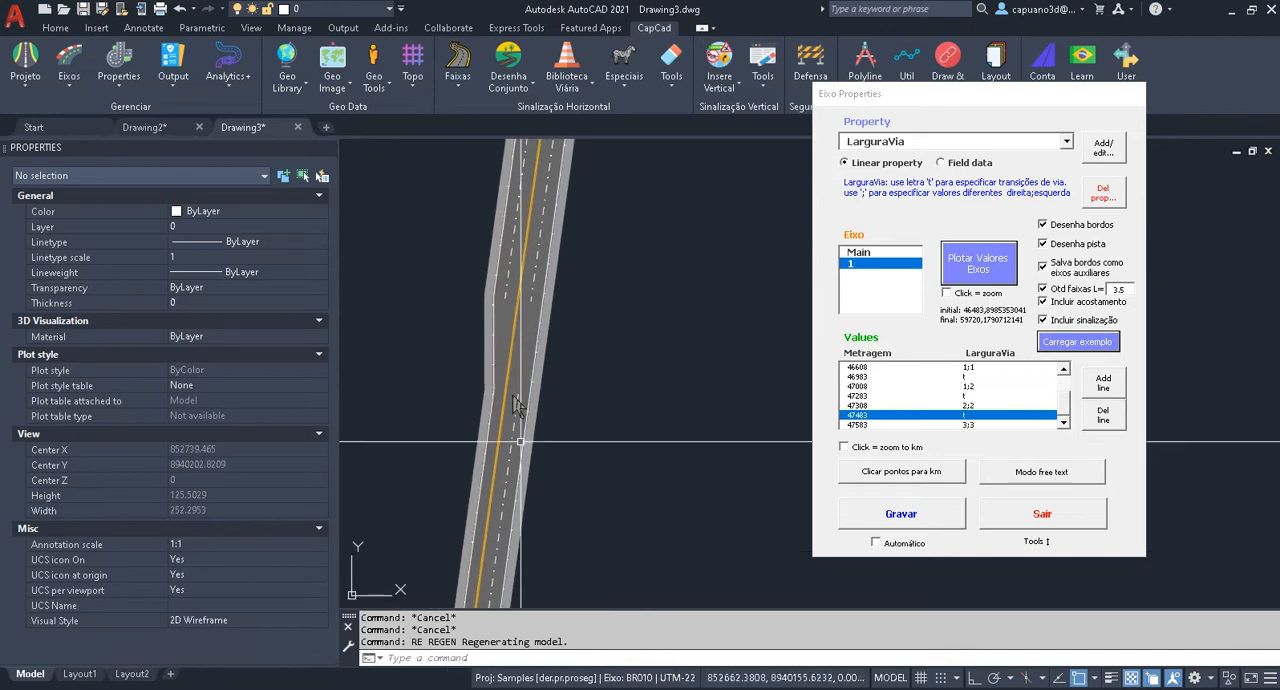
pyautogui.scroll(2, 526, 268)
pyautogui.moveTo(496, 246); pyautogui.dragTo(491, 338, button='middle')
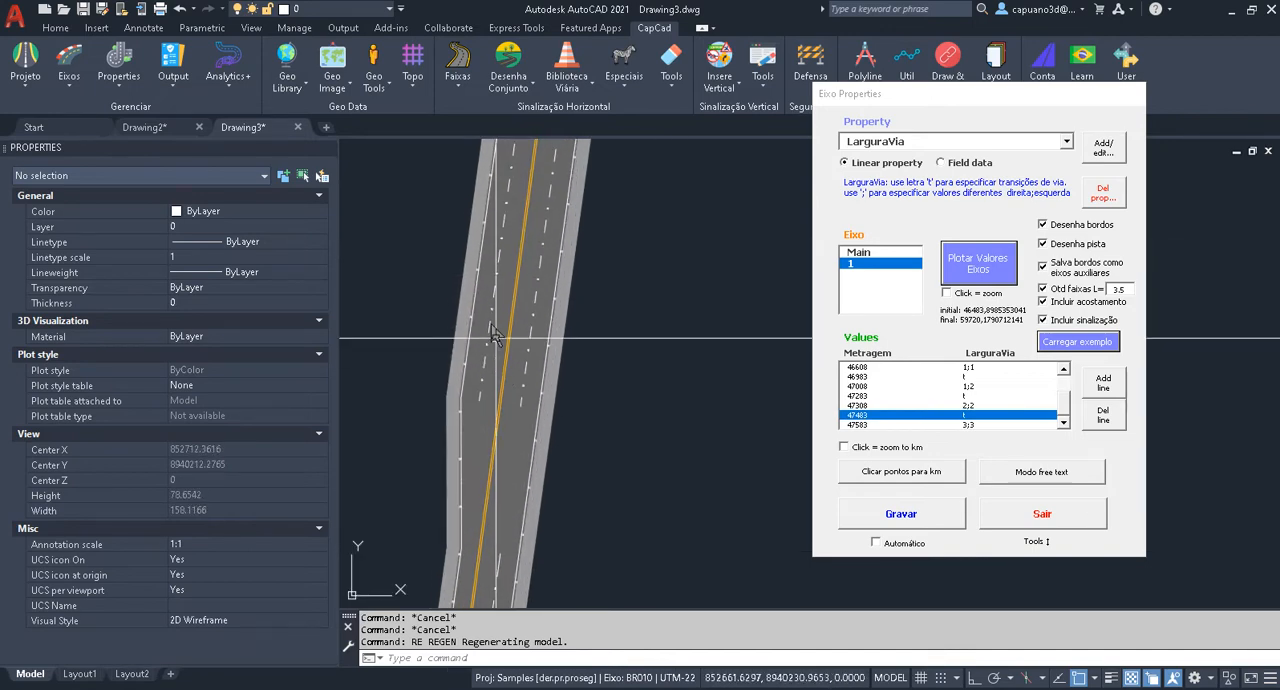
pyautogui.moveTo(500, 255); pyautogui.dragTo(501, 378, button='middle')
pyautogui.moveTo(574, 219)
pyautogui.mouseDown(button='middle')
pyautogui.moveTo(574, 263)
pyautogui.moveTo(559, 163)
pyautogui.moveTo(495, 470)
pyautogui.mouseUp(button='middle')
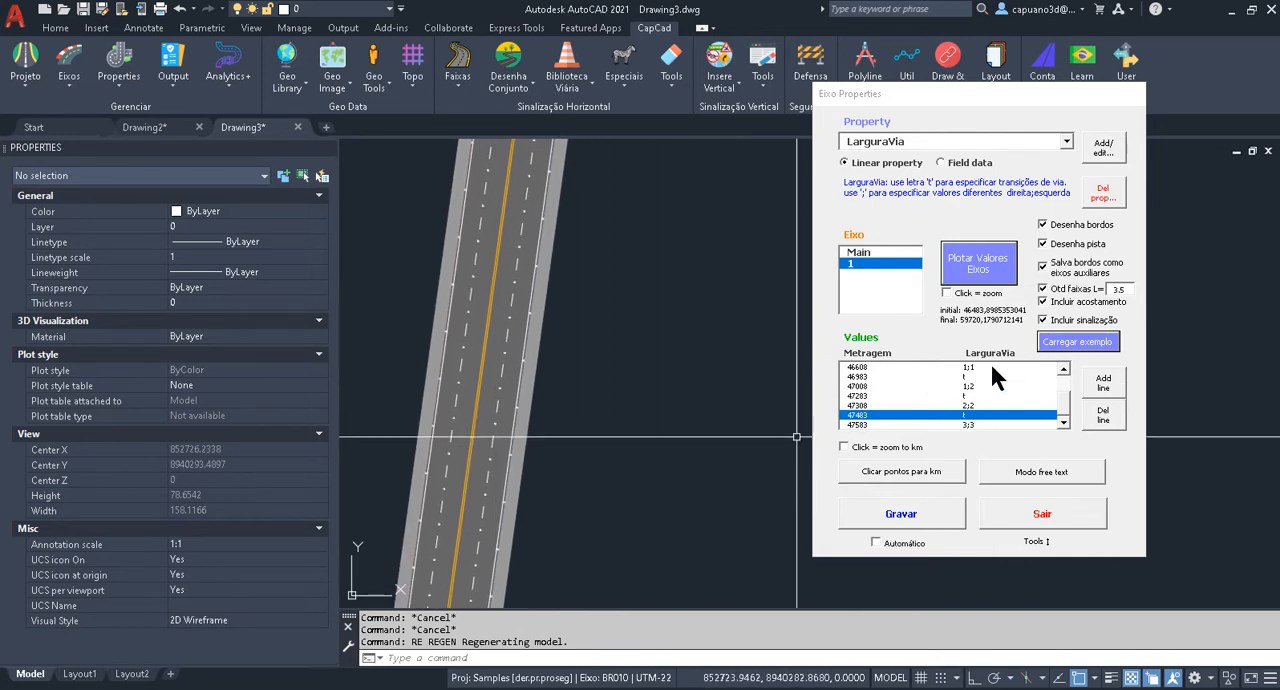
pyautogui.moveTo(1063, 415); pyautogui.dragTo(1063, 403)
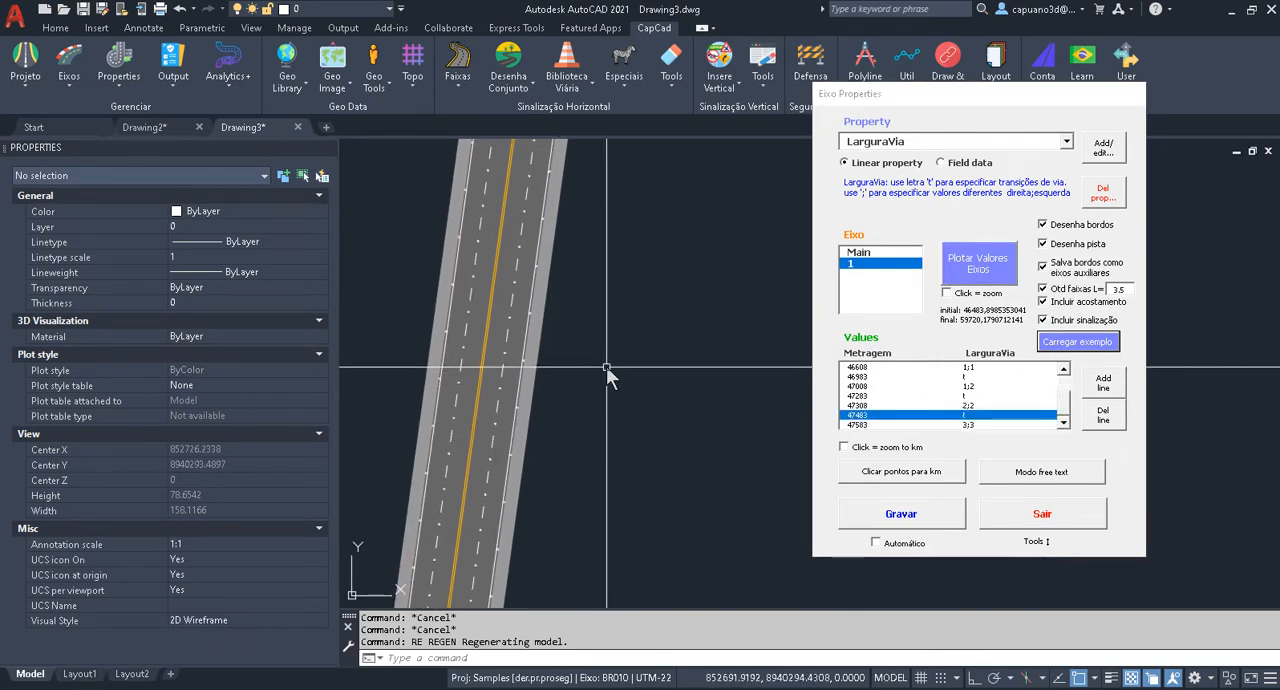
# Examine the stretch up to the following widening, and return to where the two-lanes-per-side section begins.
pyautogui.scroll(-3, 610, 380)
pyautogui.moveTo(599, 6)
pyautogui.mouseDown(button='middle')
pyautogui.moveTo(611, 89)
pyautogui.moveTo(595, 387)
pyautogui.mouseUp(button='middle')
pyautogui.moveTo(563, 300); pyautogui.dragTo(535, 420, button='middle')
pyautogui.moveTo(556, 310)
pyautogui.mouseDown(button='middle')
pyautogui.moveTo(514, 519)
pyautogui.moveTo(566, 253)
pyautogui.mouseUp(button='middle')
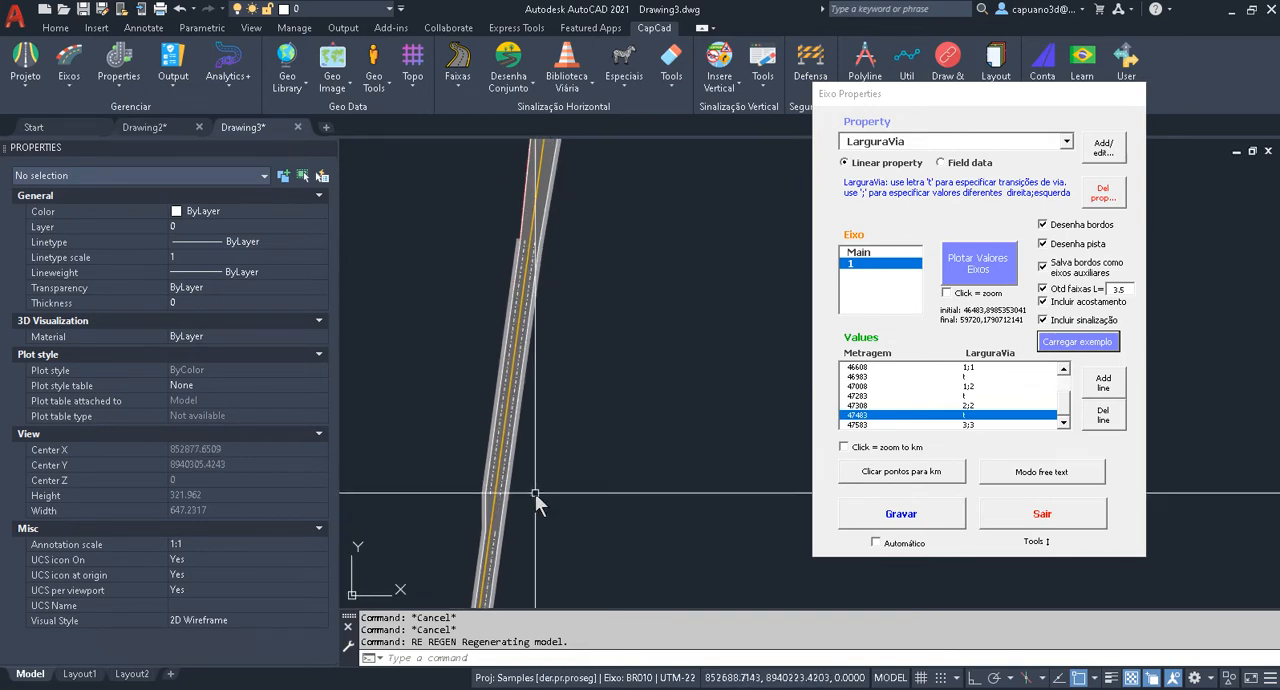
pyautogui.moveTo(556, 435)
pyautogui.mouseDown(button='middle')
pyautogui.moveTo(596, 207)
pyautogui.moveTo(534, 466)
pyautogui.moveTo(548, 403)
pyautogui.mouseUp(button='middle')
pyautogui.scroll(6, 548, 403)
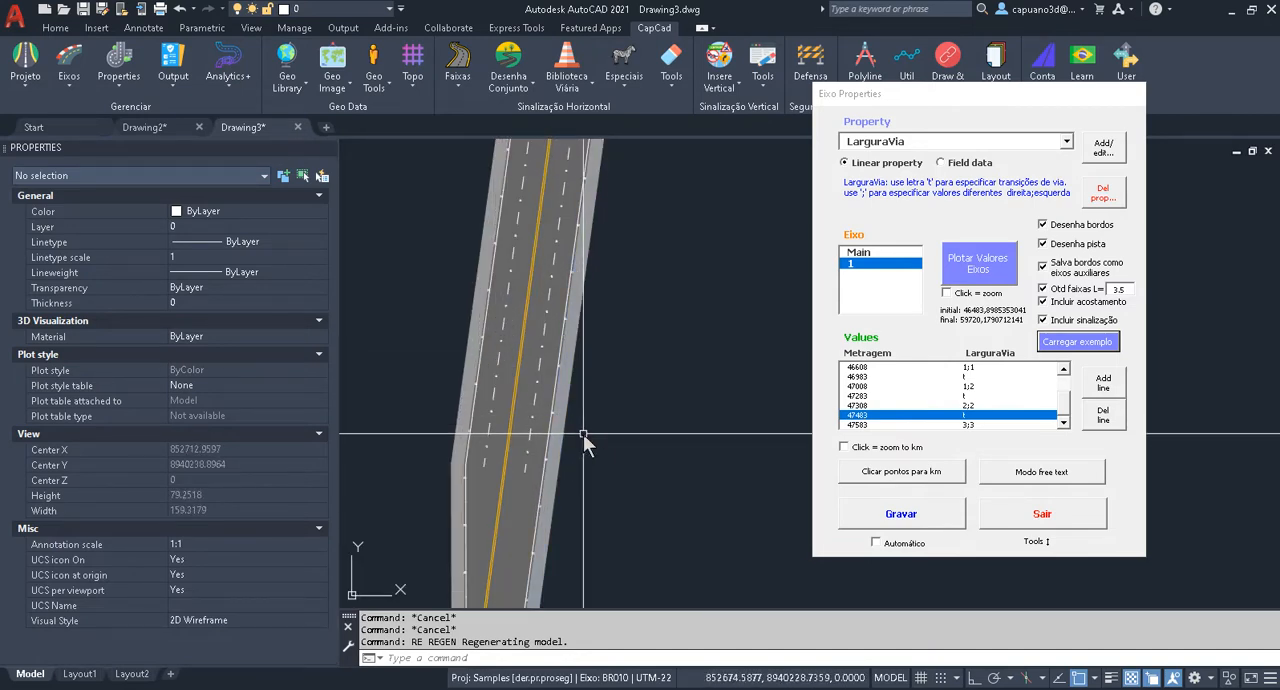
pyautogui.scroll(-2, 515, 390)
pyautogui.scroll(2, 515, 390)
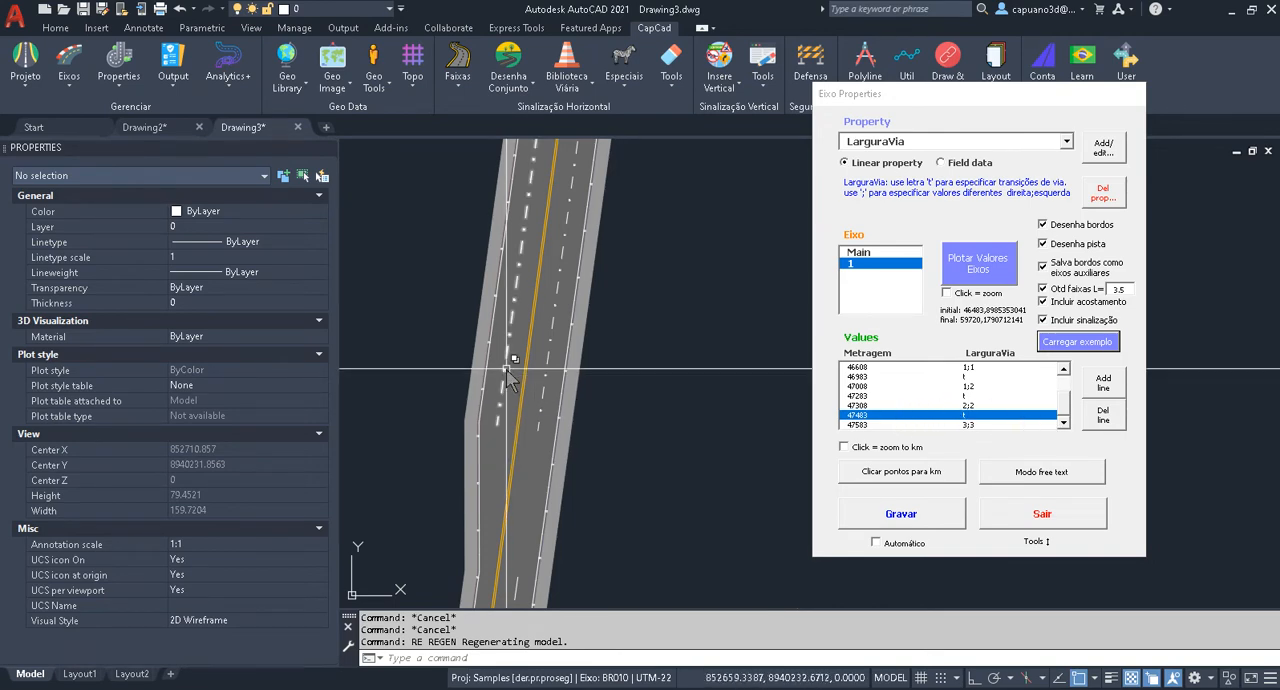
# Query the axis data with IK at the start of the two-lanes-per-side section and check it against the 47308 metragem row.
pyautogui.write('ik')
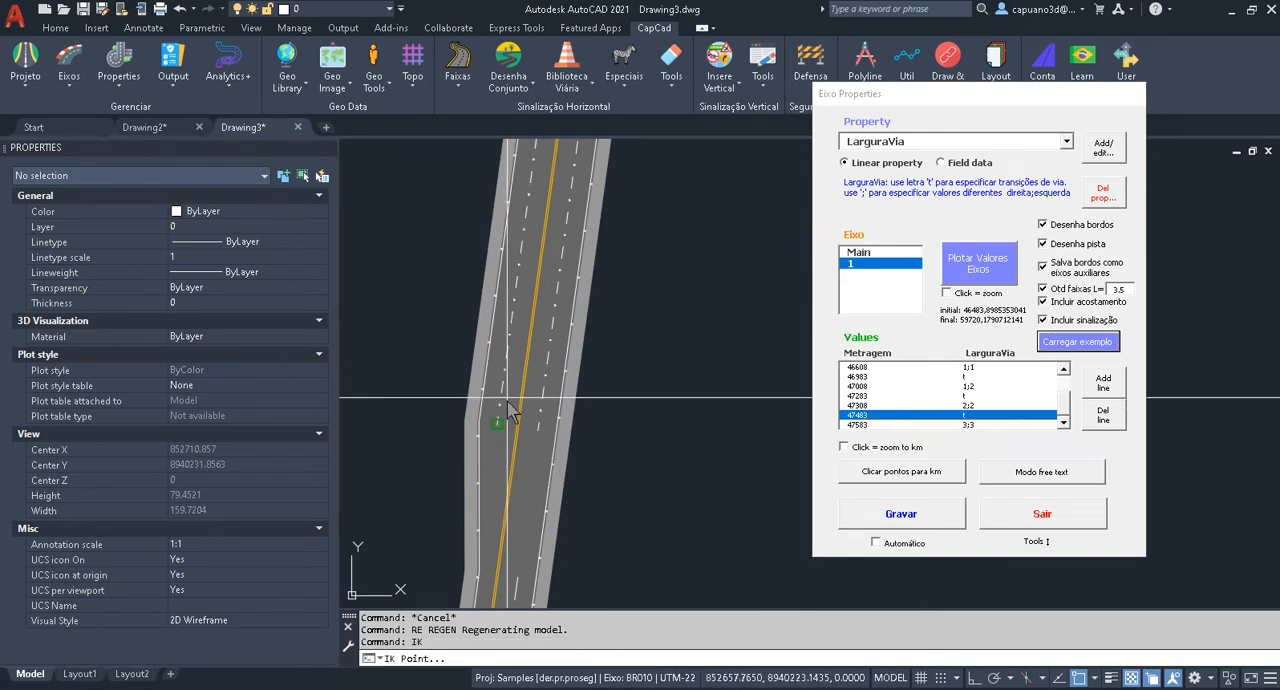
pyautogui.click(511, 428)
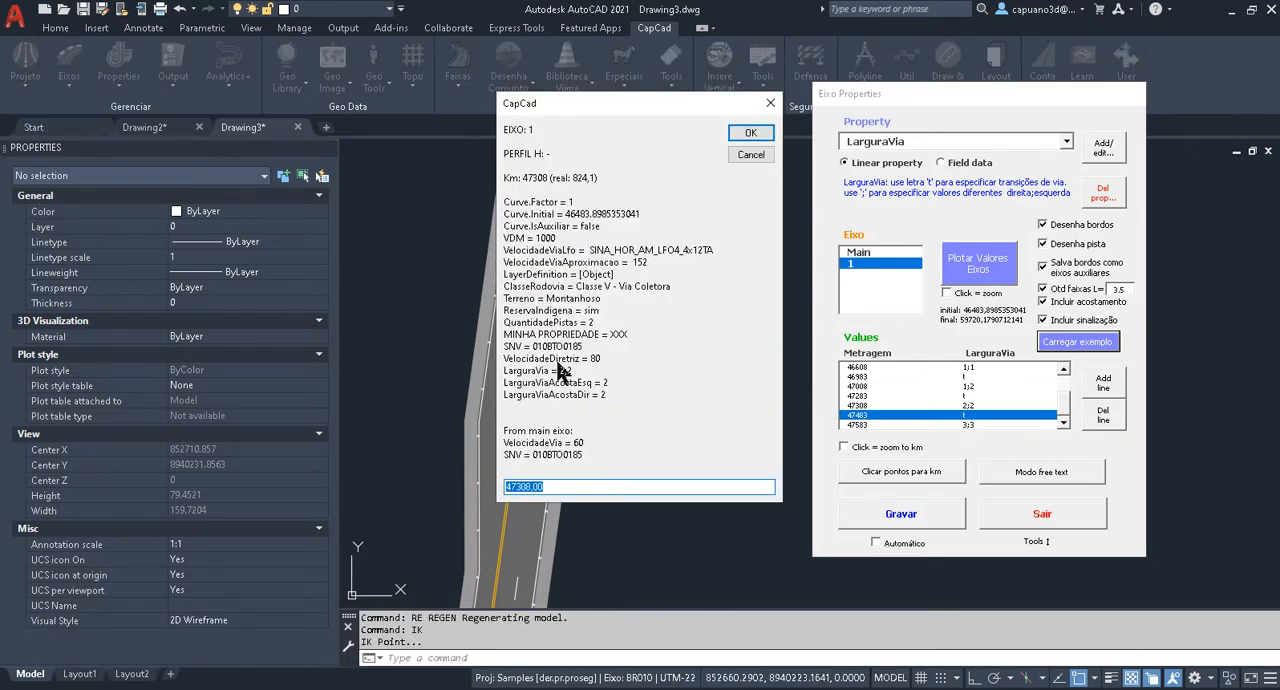
pyautogui.click(769, 104)
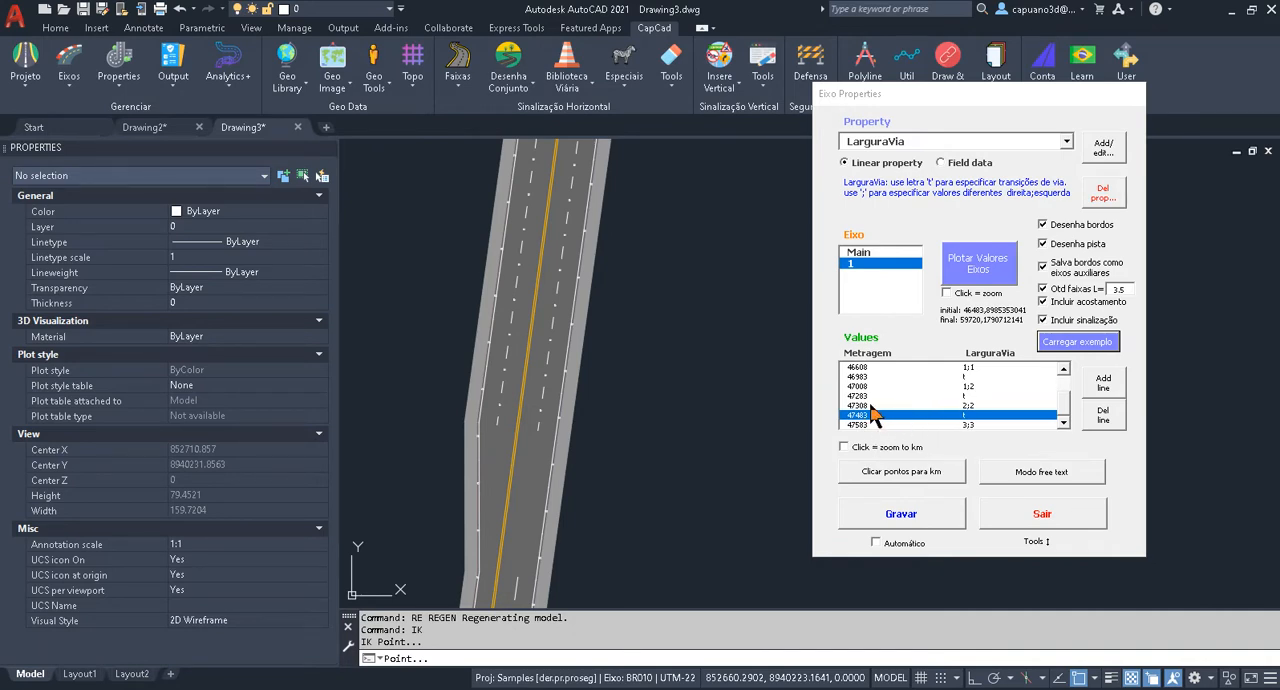
pyautogui.doubleClick(908, 406)
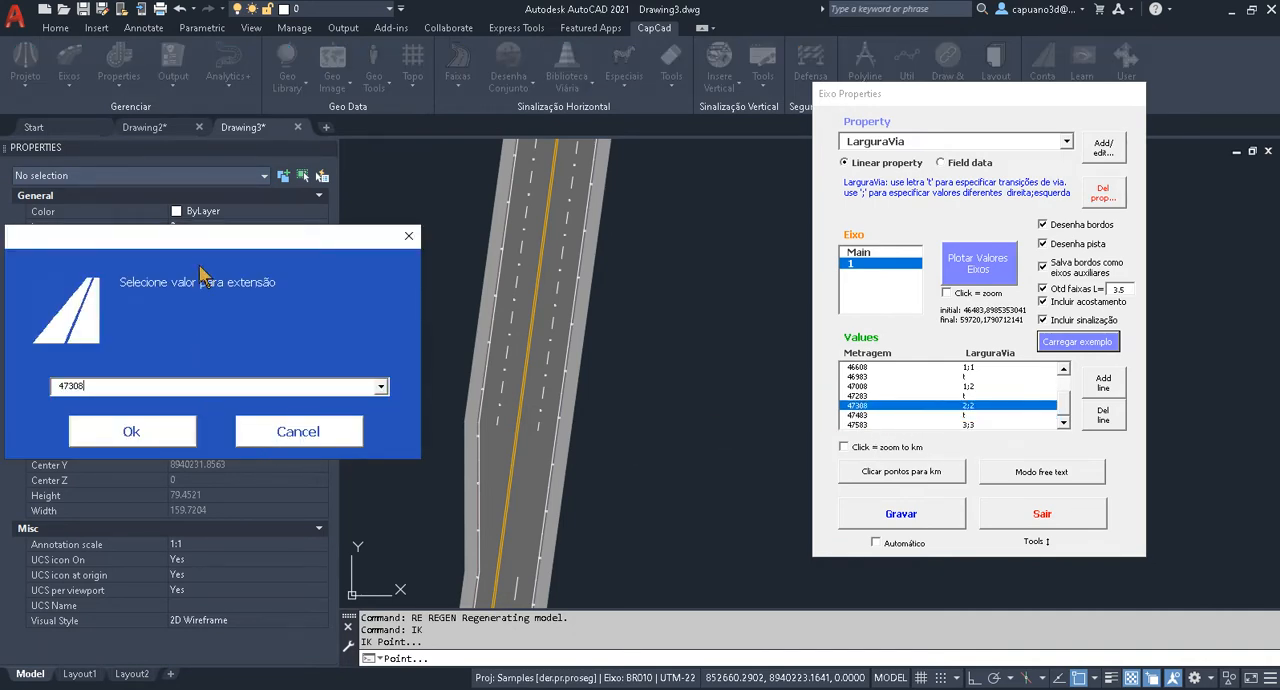
pyautogui.click(300, 432)
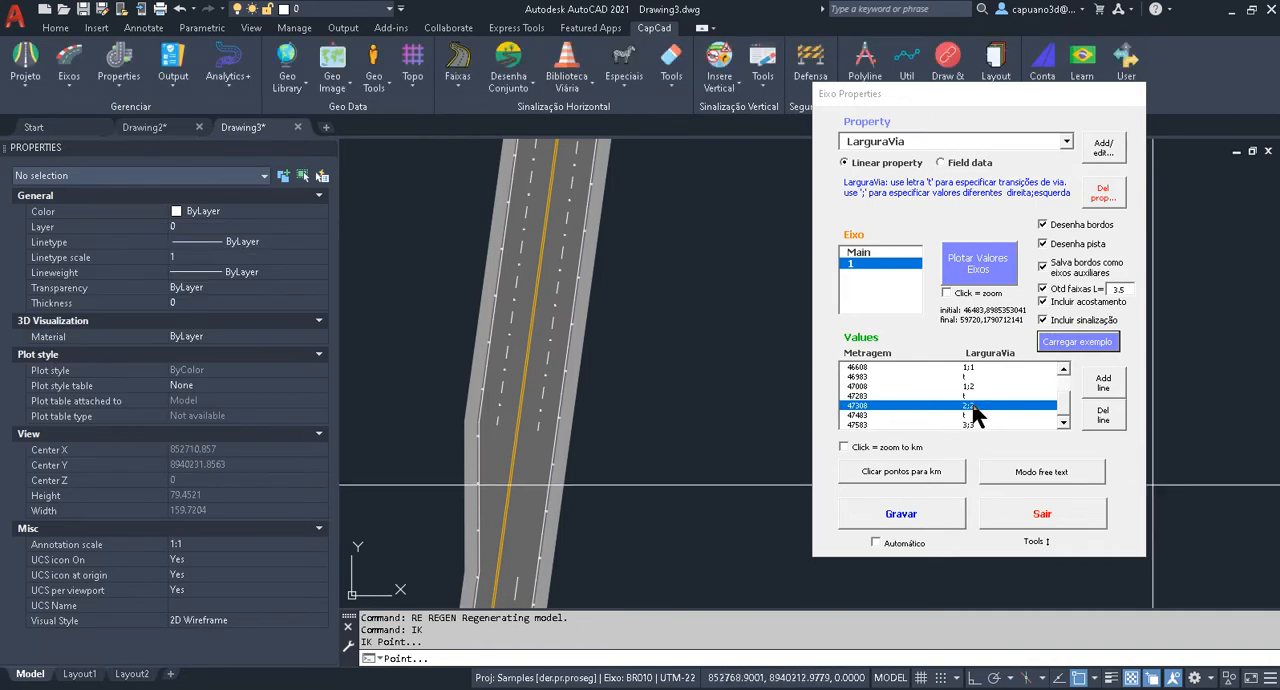
# Set the LarguraVia value at metragem 47308 to 3;2 and replot the values of axis 1.
pyautogui.doubleClick(972, 407)
pyautogui.moveTo(194, 240); pyautogui.dragTo(250, 138)
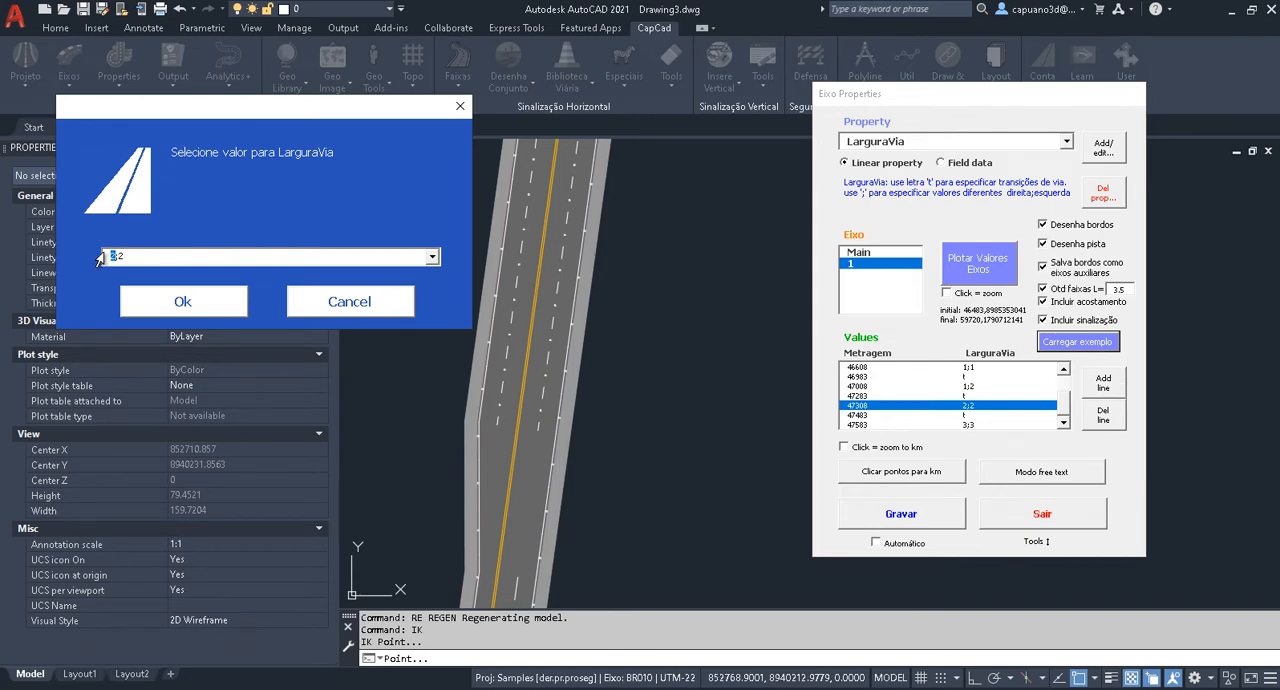
pyautogui.click(184, 302)
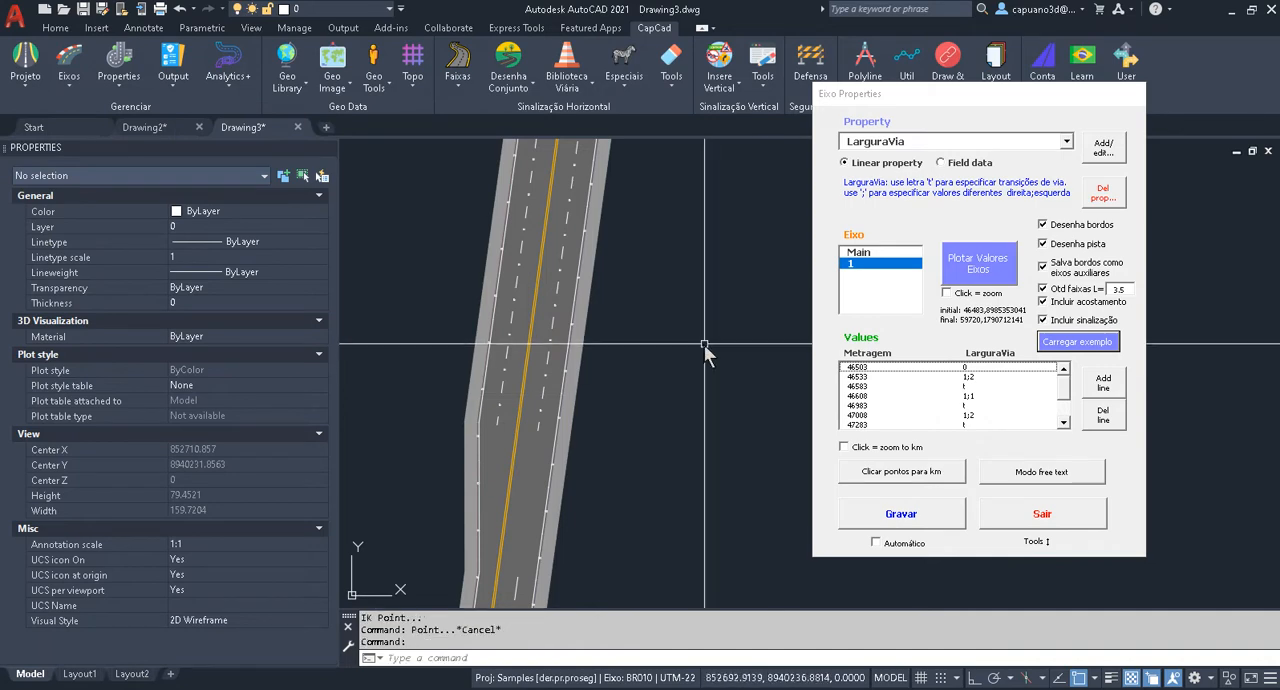
pyautogui.click(980, 270)
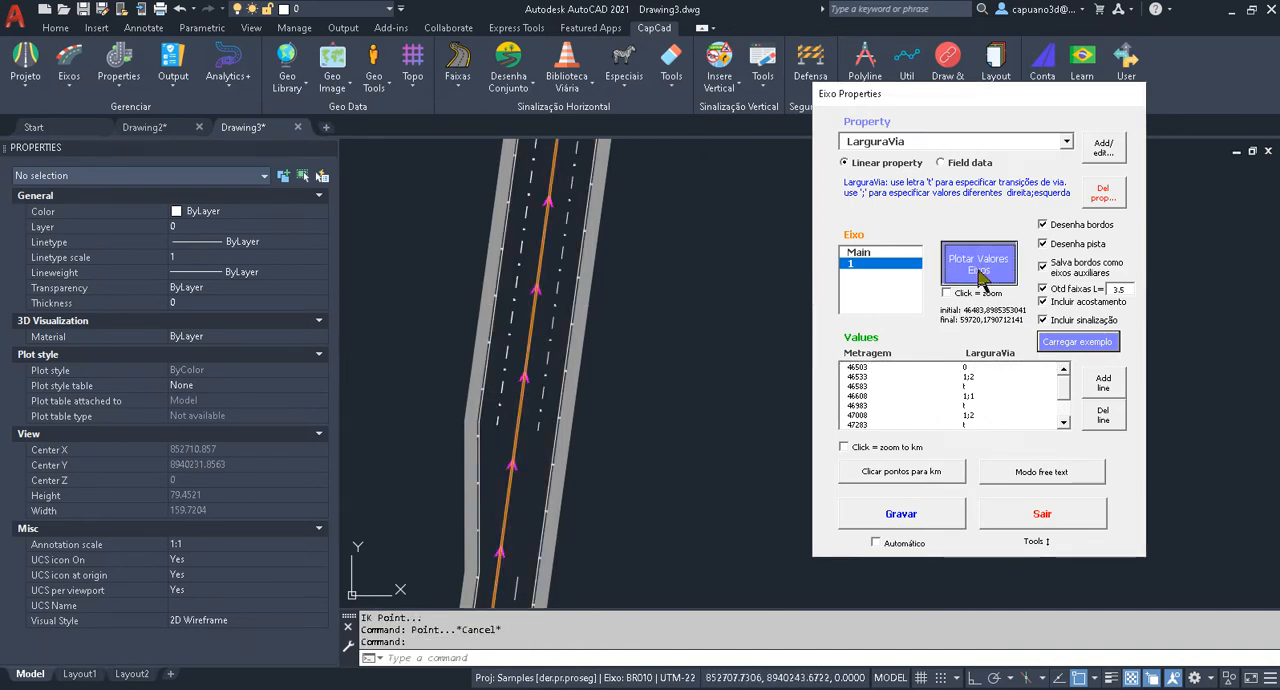
pyautogui.press('Escape')
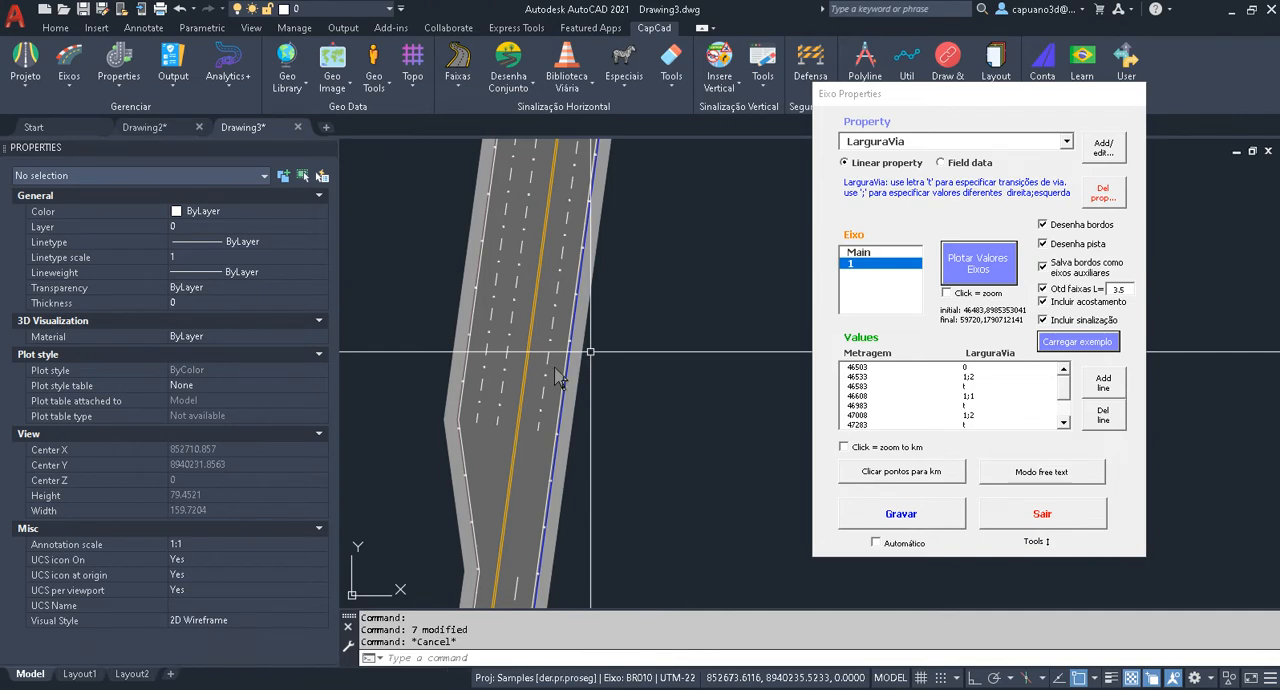
pyautogui.press('Escape')
# Examine the replotted road around the widening into the 3;2 section, comparing the edges on both sides.
pyautogui.scroll(-4, 563, 354)
pyautogui.moveTo(610, 262); pyautogui.dragTo(492, 568, button='middle')
pyautogui.moveTo(501, 458)
pyautogui.mouseDown(button='middle')
pyautogui.moveTo(534, 454)
pyautogui.moveTo(618, 184)
pyautogui.mouseUp(button='middle')
pyautogui.moveTo(564, 530); pyautogui.dragTo(618, 305, button='middle')
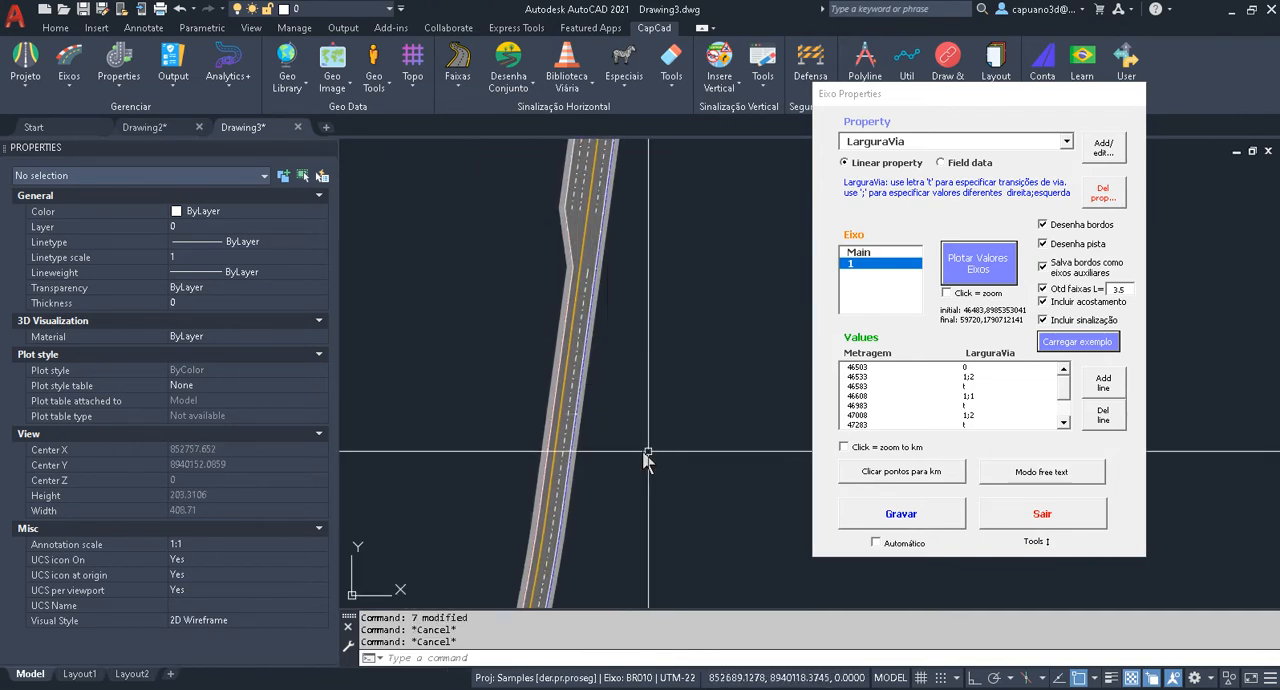
pyautogui.moveTo(643, 452); pyautogui.dragTo(634, 388, button='middle')
pyautogui.scroll(2, 594, 366)
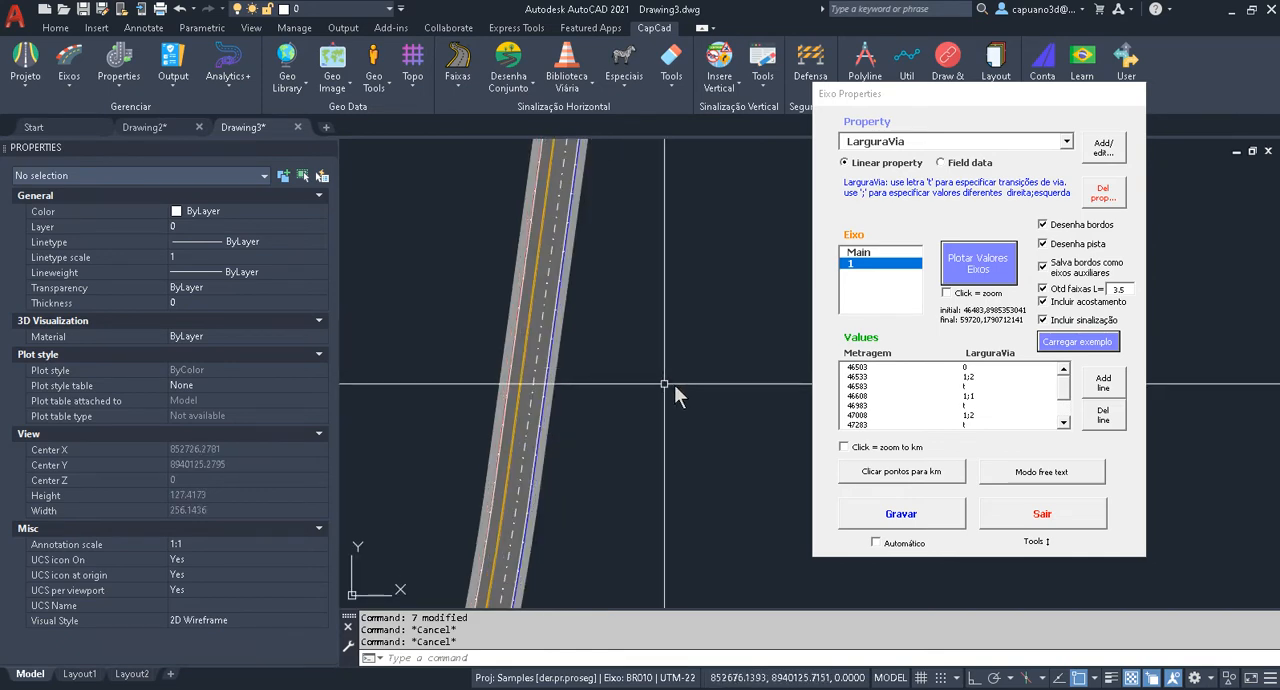
pyautogui.moveTo(601, 337)
pyautogui.mouseDown(button='middle')
pyautogui.moveTo(598, 389)
pyautogui.moveTo(566, 378)
pyautogui.mouseUp(button='middle')
pyautogui.press('Escape')
pyautogui.scroll(2, 555, 380)
pyautogui.moveTo(611, 438)
pyautogui.mouseDown(button='middle')
pyautogui.moveTo(619, 313)
pyautogui.moveTo(553, 611)
pyautogui.moveTo(587, 497)
pyautogui.mouseUp(button='middle')
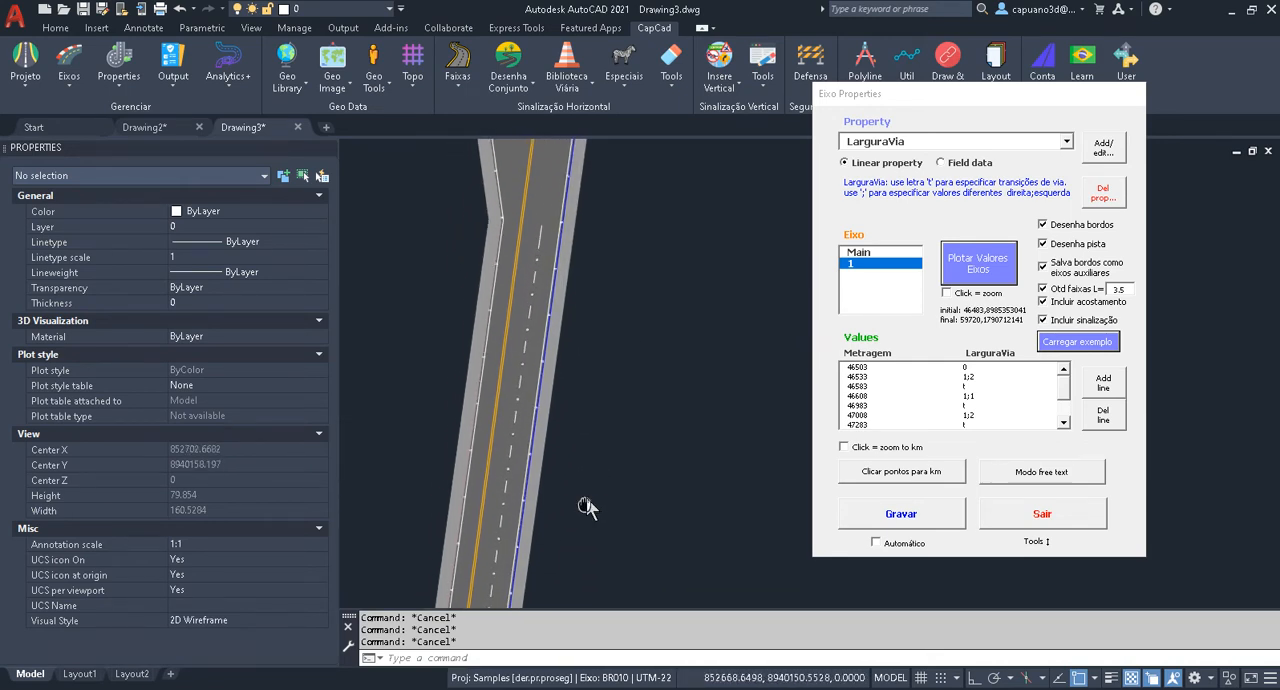
pyautogui.moveTo(576, 283); pyautogui.dragTo(577, 414, button='middle')
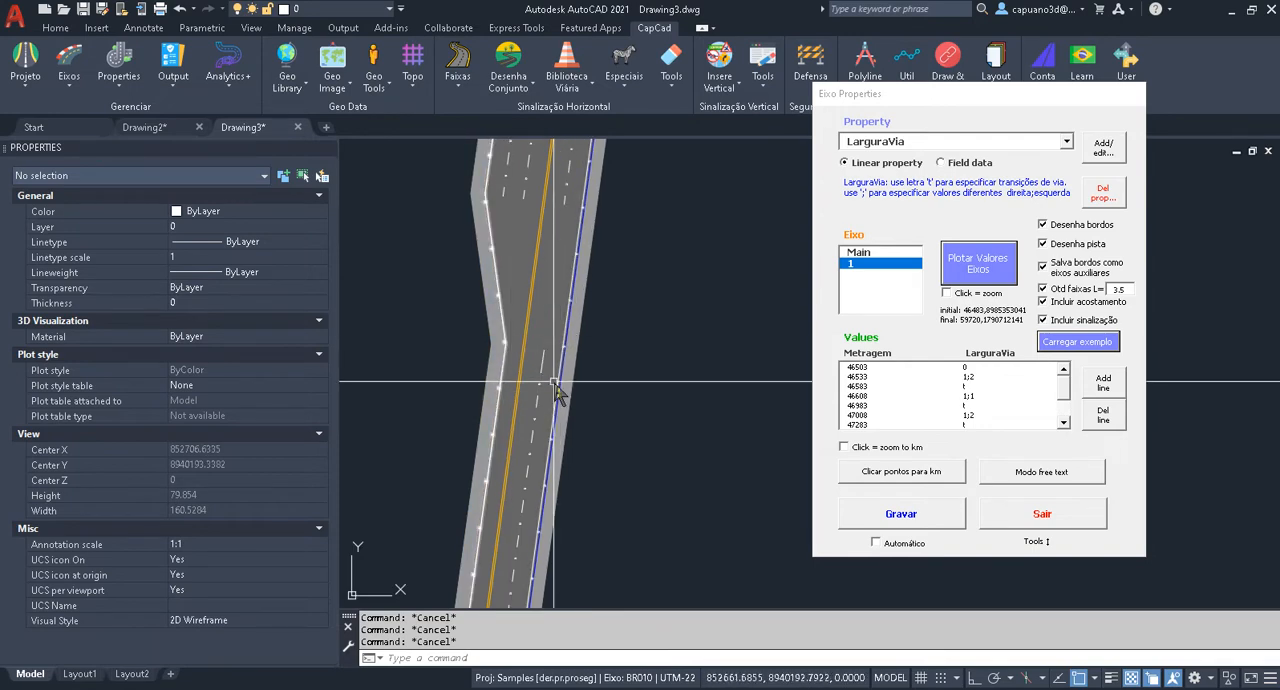
pyautogui.moveTo(561, 343); pyautogui.dragTo(529, 300, button='middle')
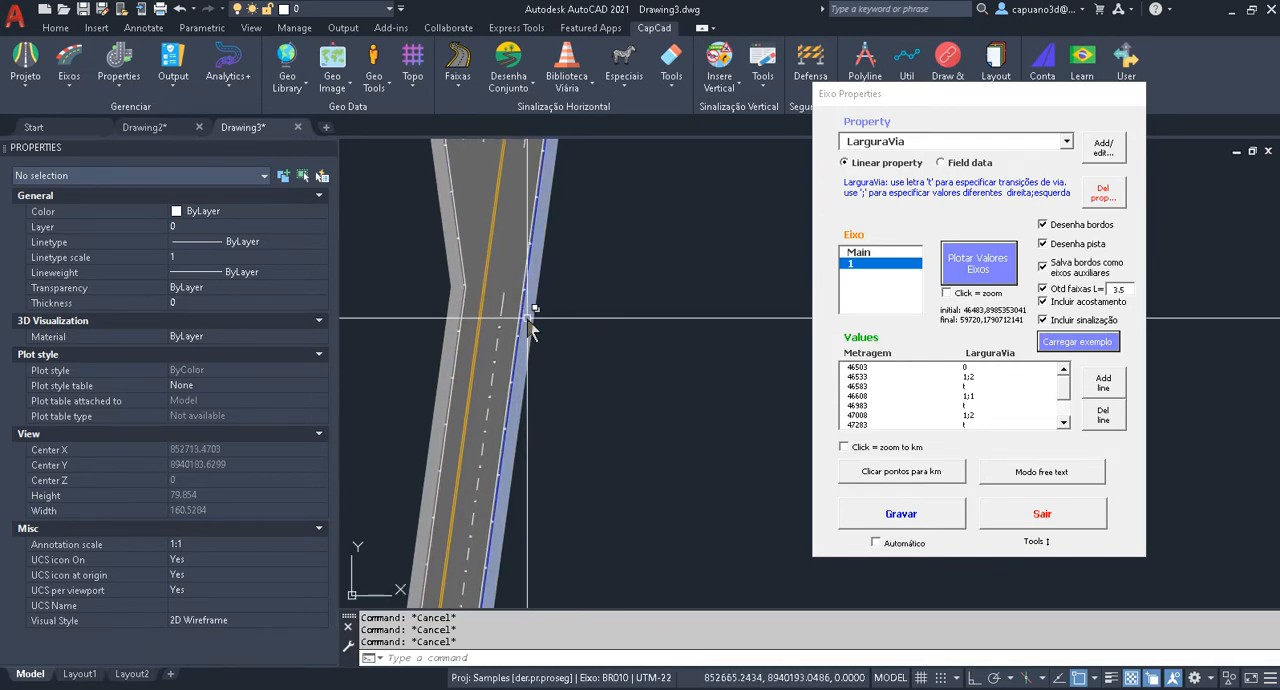
# Examine the start of the widening before the 3;2 section and inspect the metragem value in the 47283 row.
pyautogui.scroll(-4, 543, 323)
pyautogui.moveTo(551, 383); pyautogui.dragTo(566, 290, button='middle')
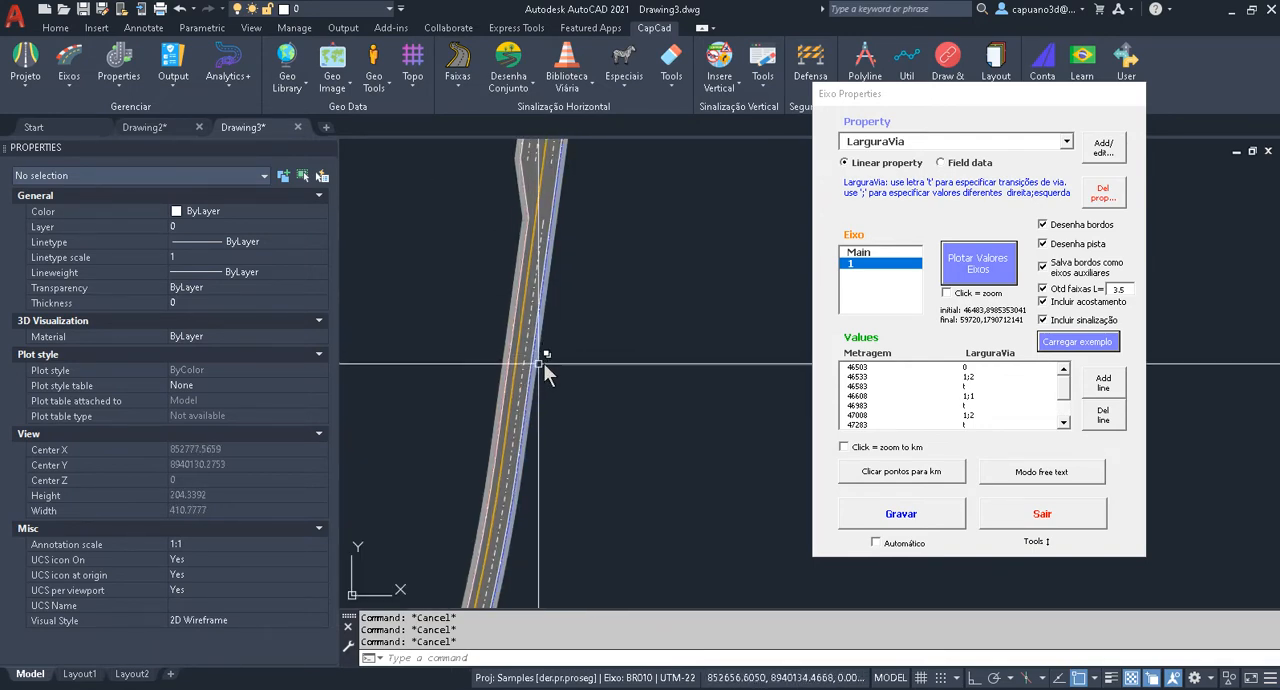
pyautogui.scroll(2, 548, 228)
pyautogui.moveTo(548, 222); pyautogui.dragTo(541, 292, button='middle')
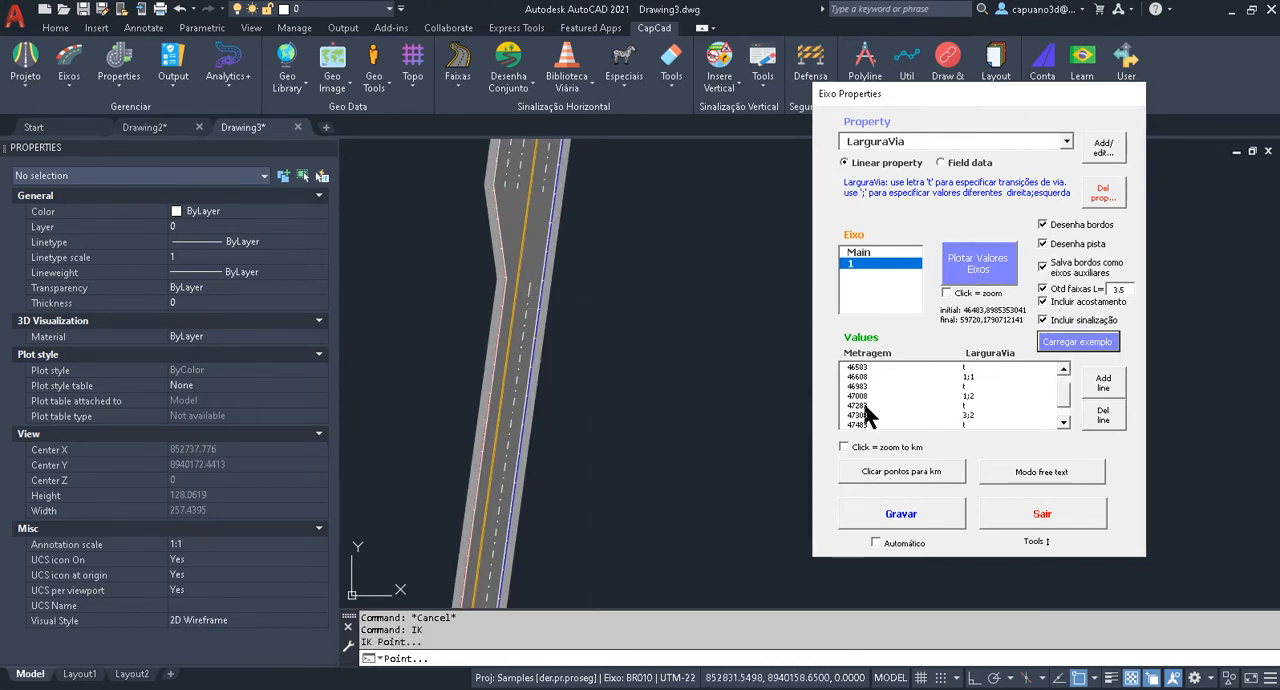
pyautogui.doubleClick(881, 404)
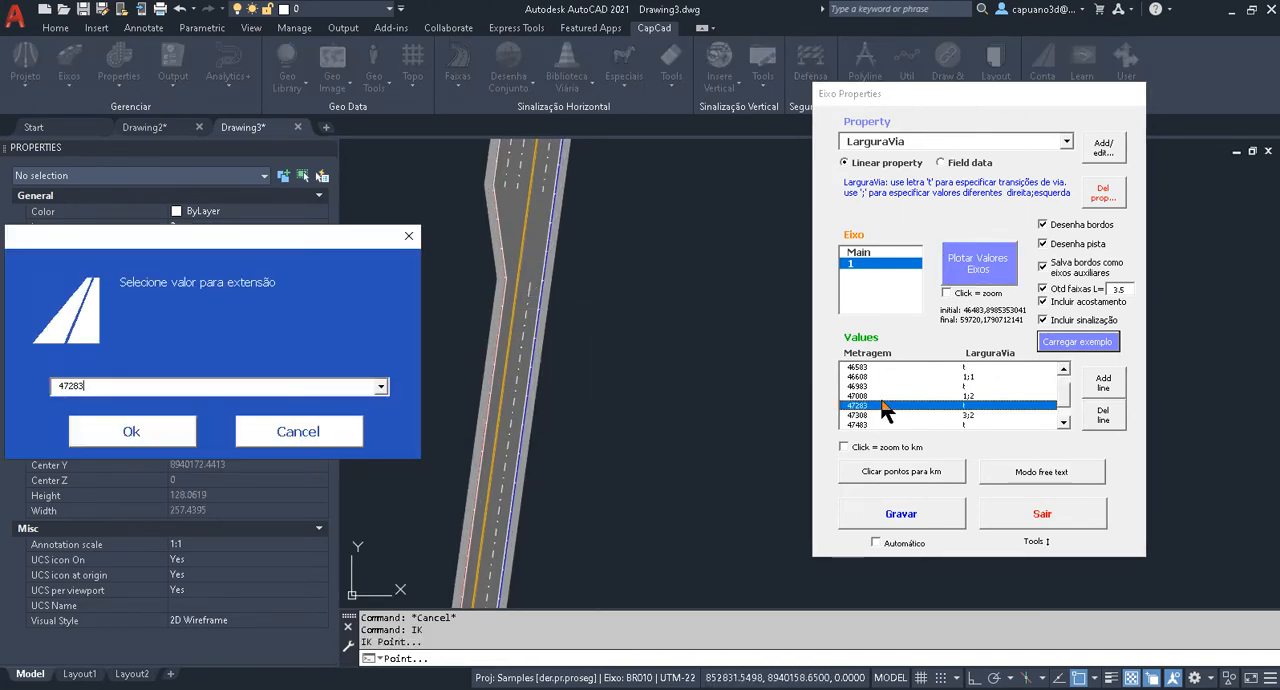
pyautogui.click(297, 434)
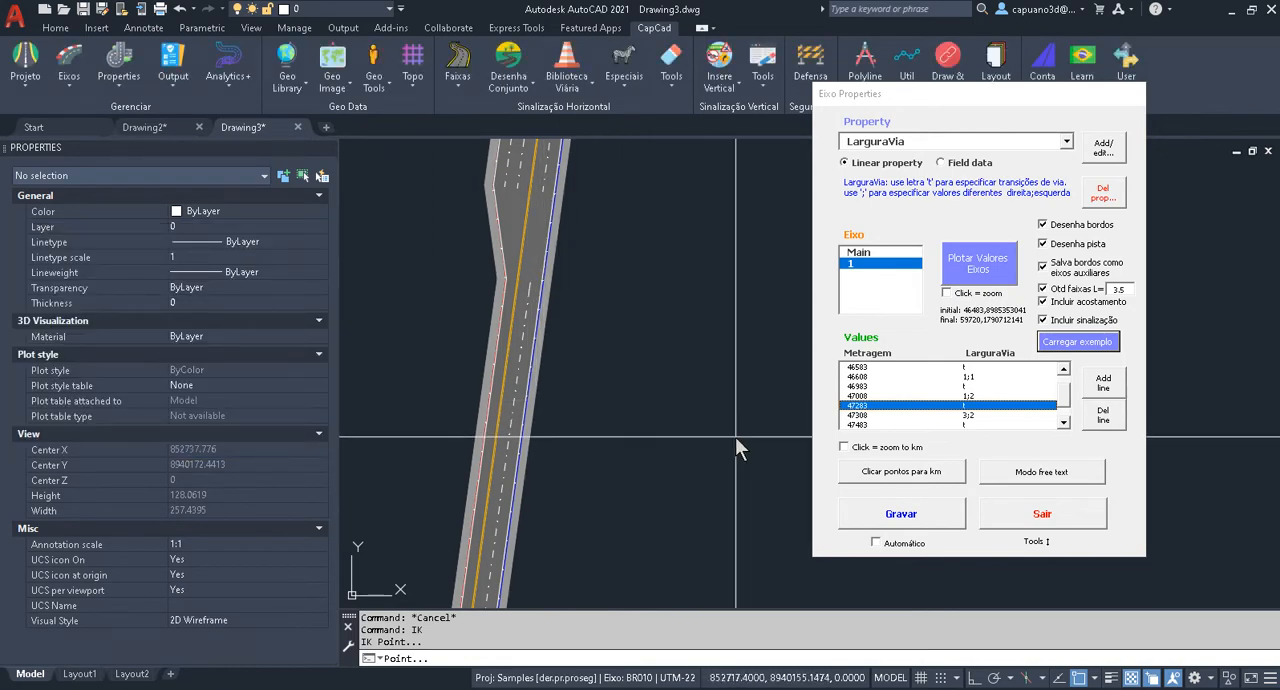
# Add a LarguraVia transition value t at a point picked on the road shortly before the existing 47283 transition.
pyautogui.click(890, 465)
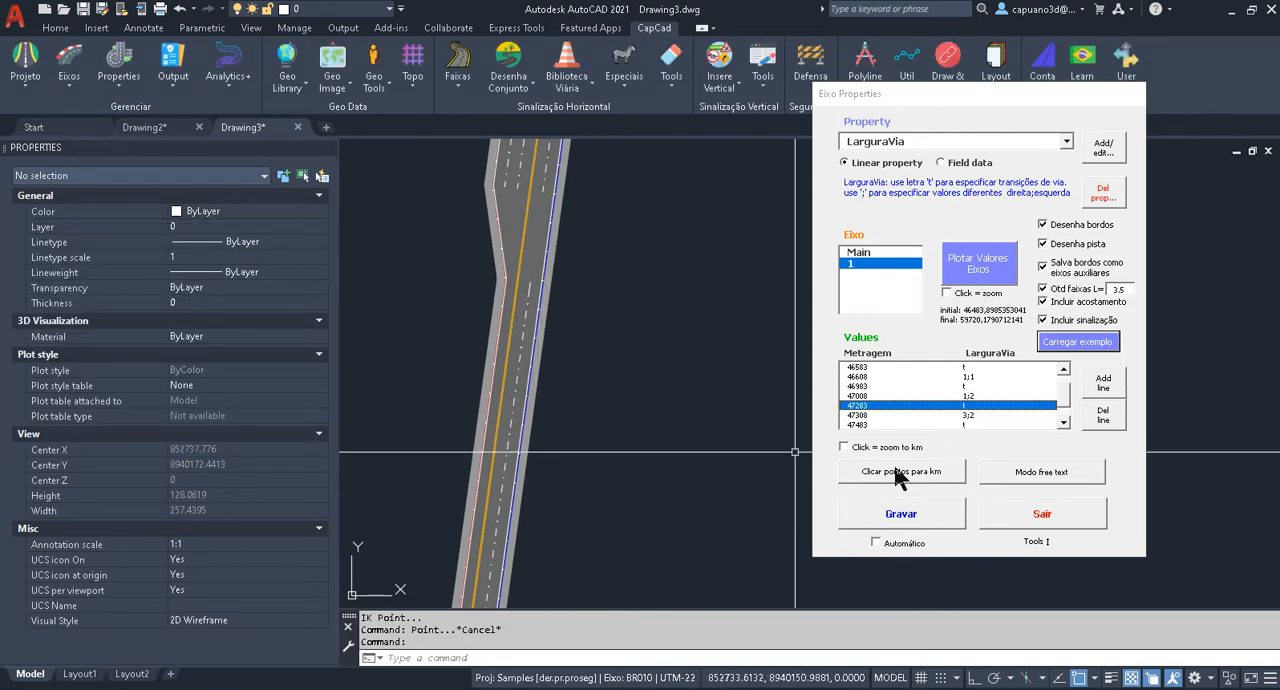
pyautogui.click(547, 403)
pyautogui.click(545, 422)
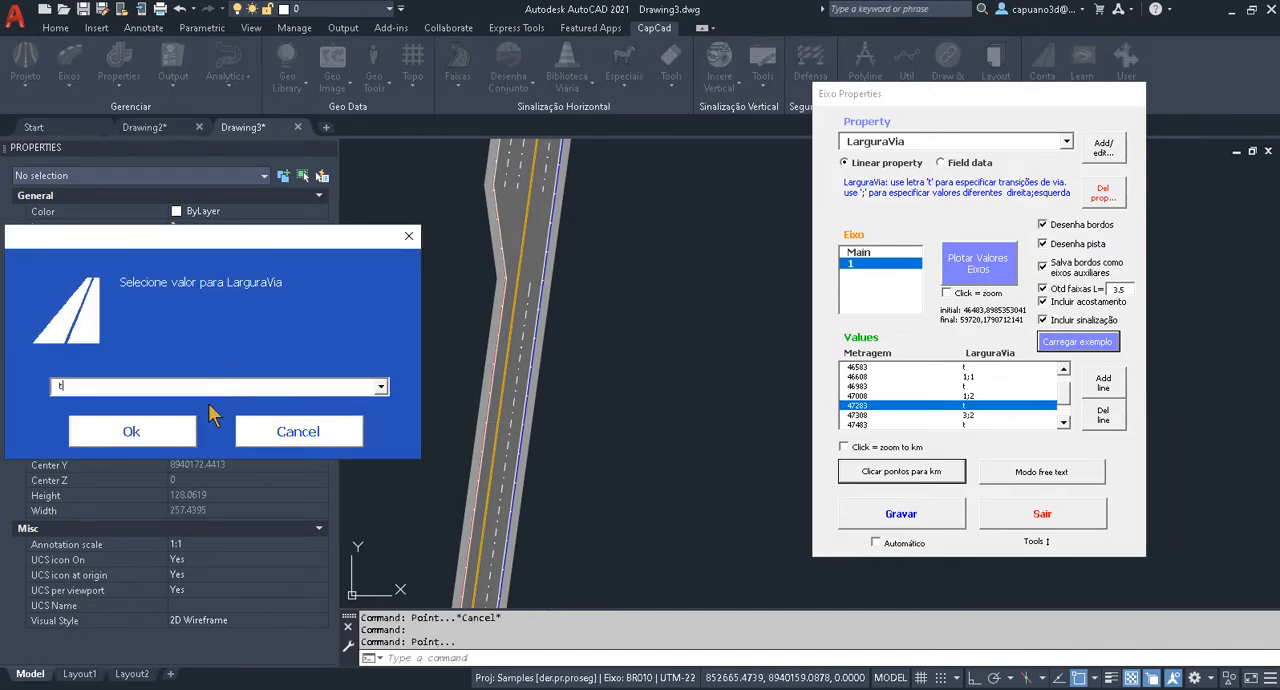
pyautogui.click(128, 438)
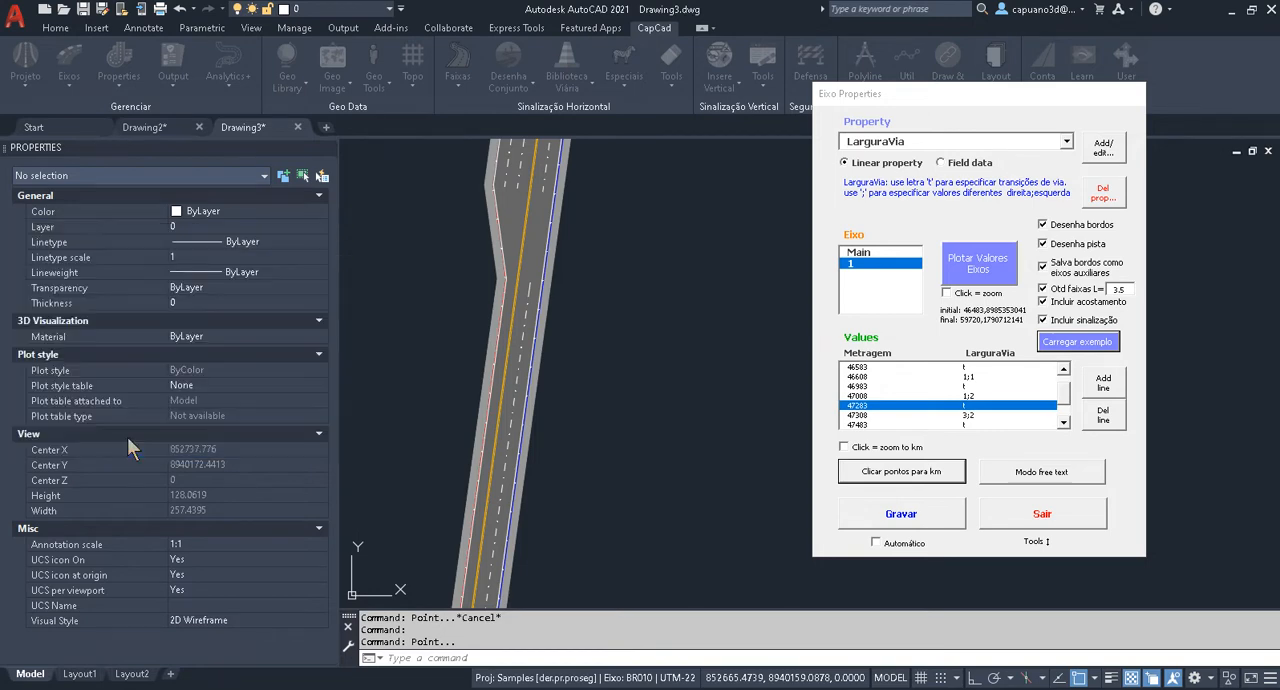
# Delete the transition row at metragem 47283 and replot the values of axis 1.
pyautogui.doubleClick(1062, 422)
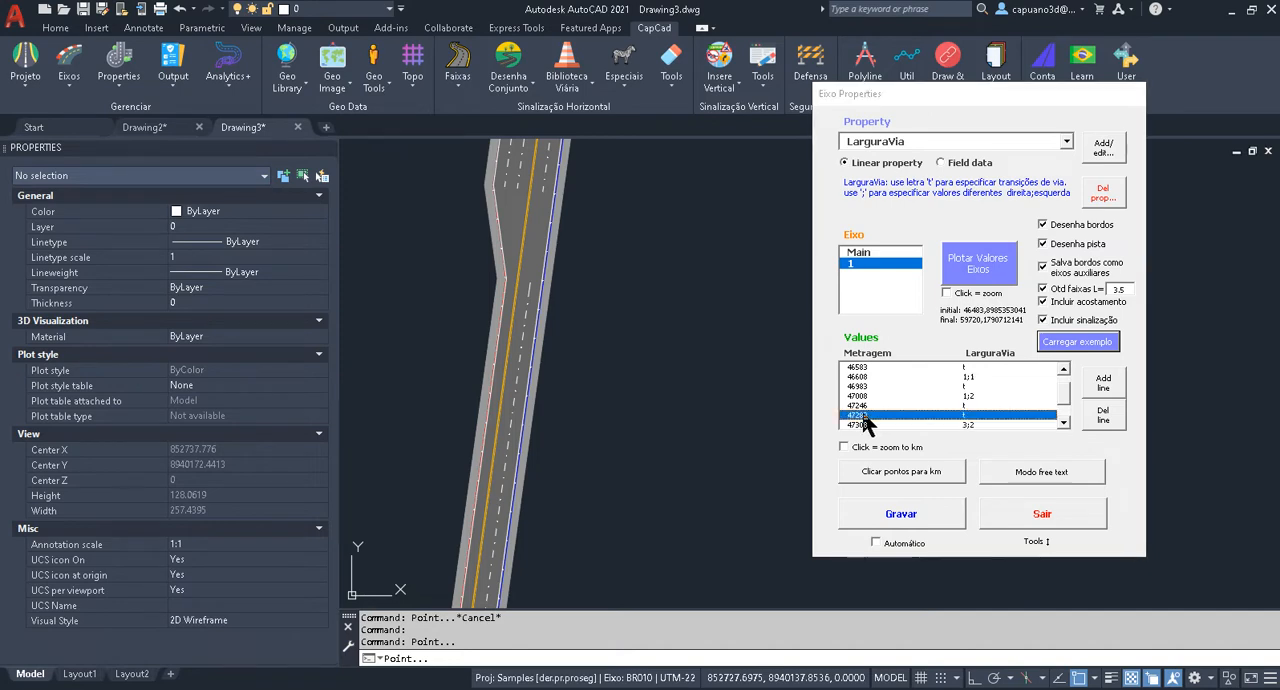
pyautogui.doubleClick(862, 416)
pyautogui.click(356, 432)
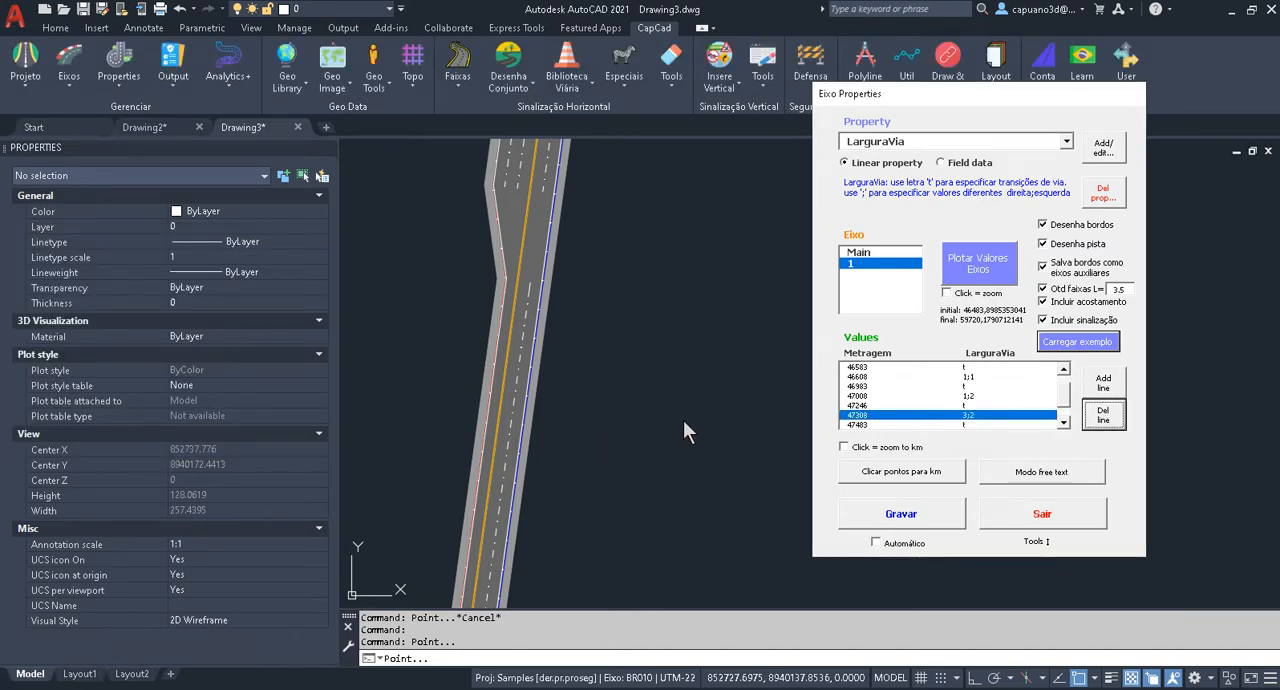
pyautogui.click(978, 266)
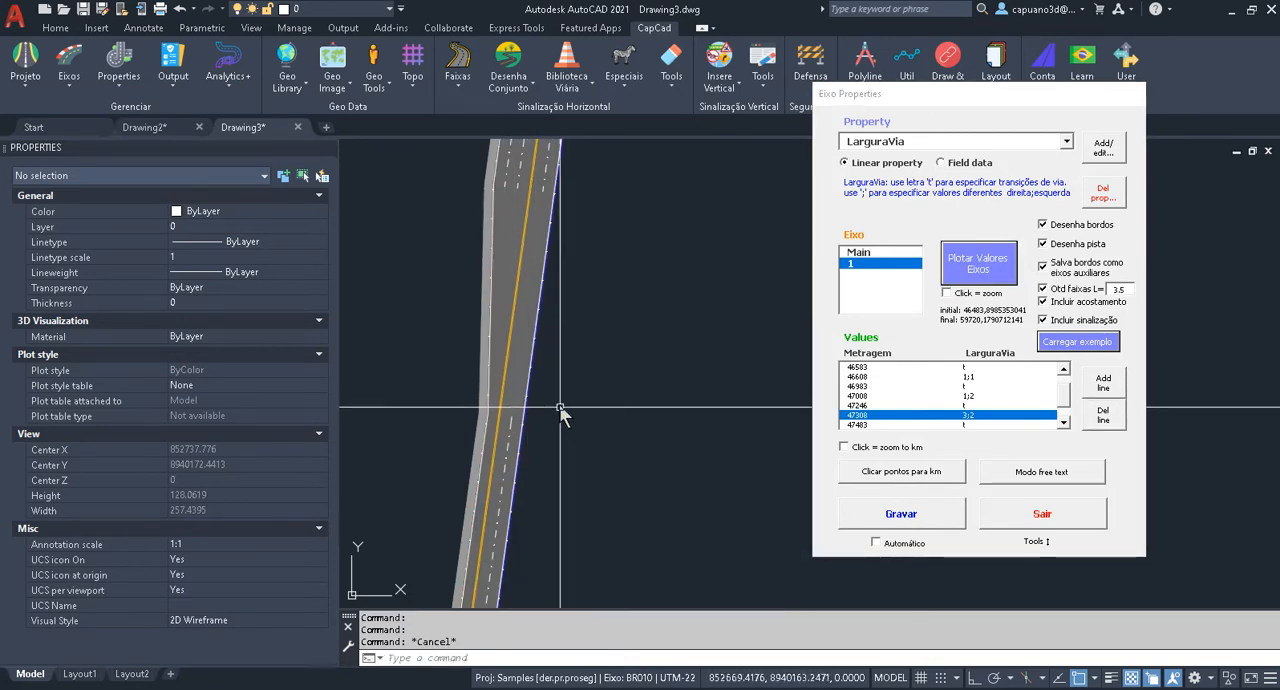
# Select the roadway polyline just before the replotted transition and inspect its width properties.
pyautogui.scroll(5, 535, 374)
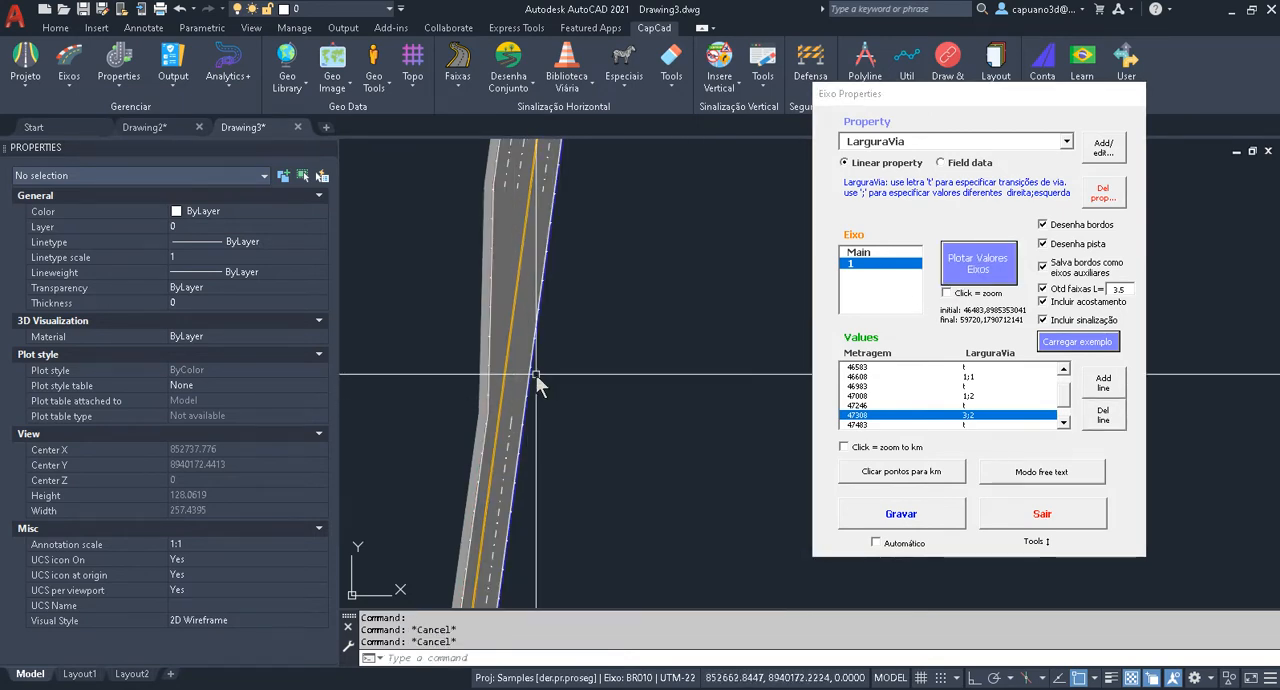
pyautogui.moveTo(528, 370)
pyautogui.mouseDown(button='middle')
pyautogui.moveTo(510, 425)
pyautogui.moveTo(537, 351)
pyautogui.moveTo(555, 343)
pyautogui.mouseUp(button='middle')
pyautogui.click(555, 343)
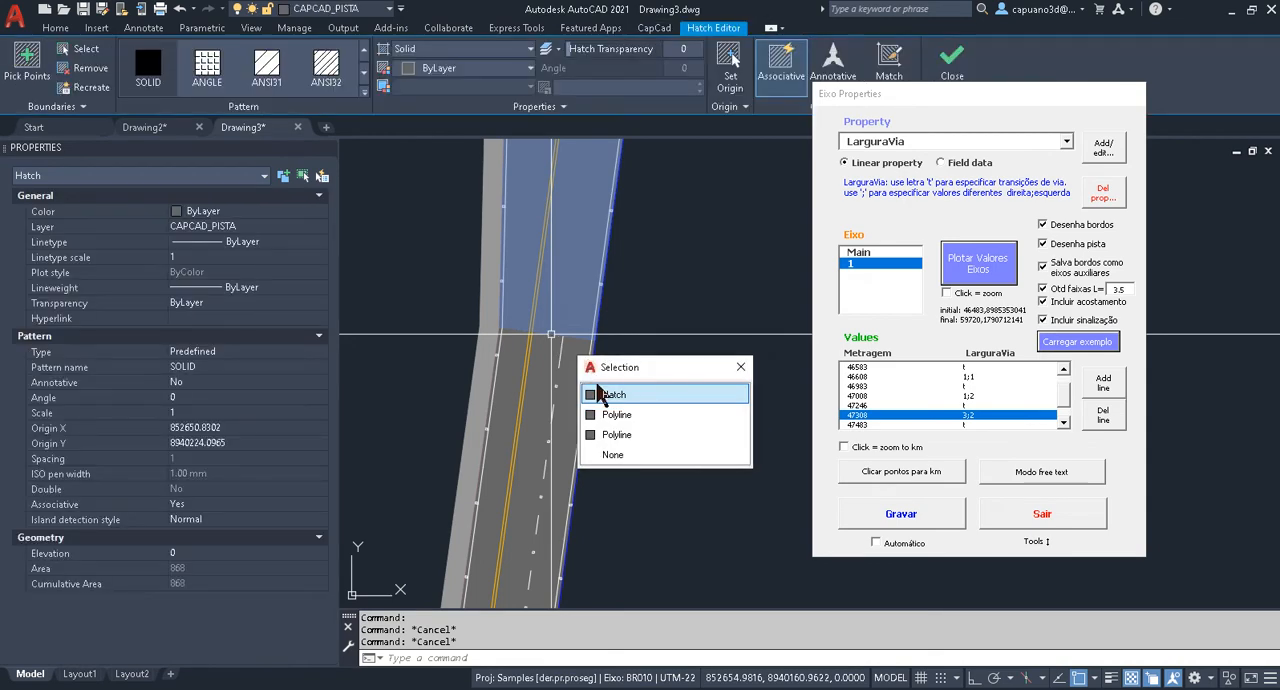
pyautogui.click(612, 436)
pyautogui.scroll(-3, 605, 455)
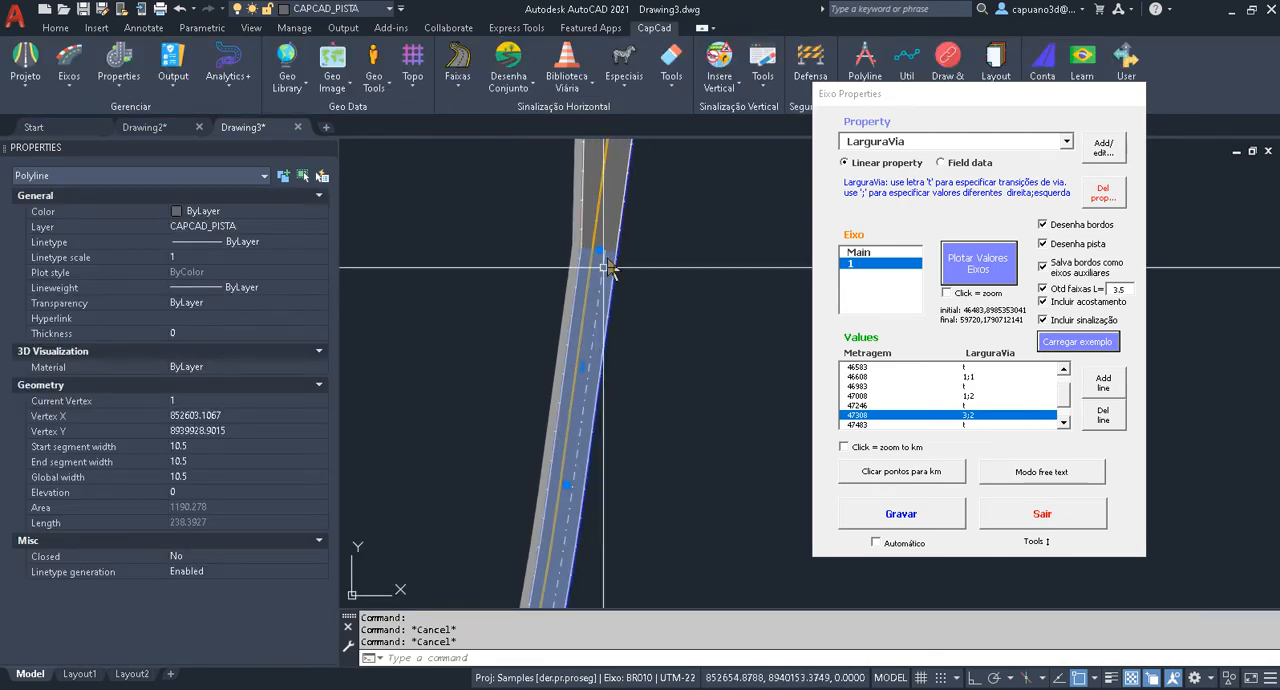
pyautogui.scroll(3, 572, 462)
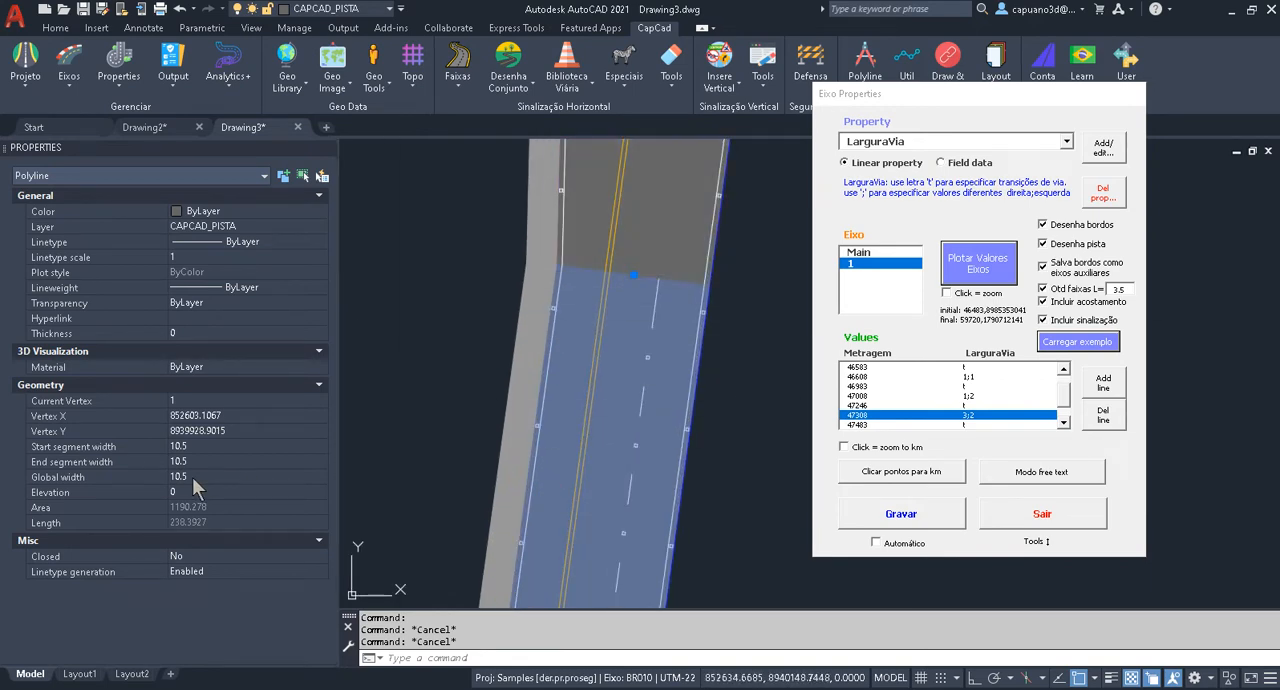
pyautogui.moveTo(722, 310); pyautogui.dragTo(568, 526, button='middle')
# Examine the replotted transition along its full length up to the start of the 3;2 section.
pyautogui.scroll(-2, 522, 372)
pyautogui.moveTo(531, 265); pyautogui.dragTo(532, 440, button='middle')
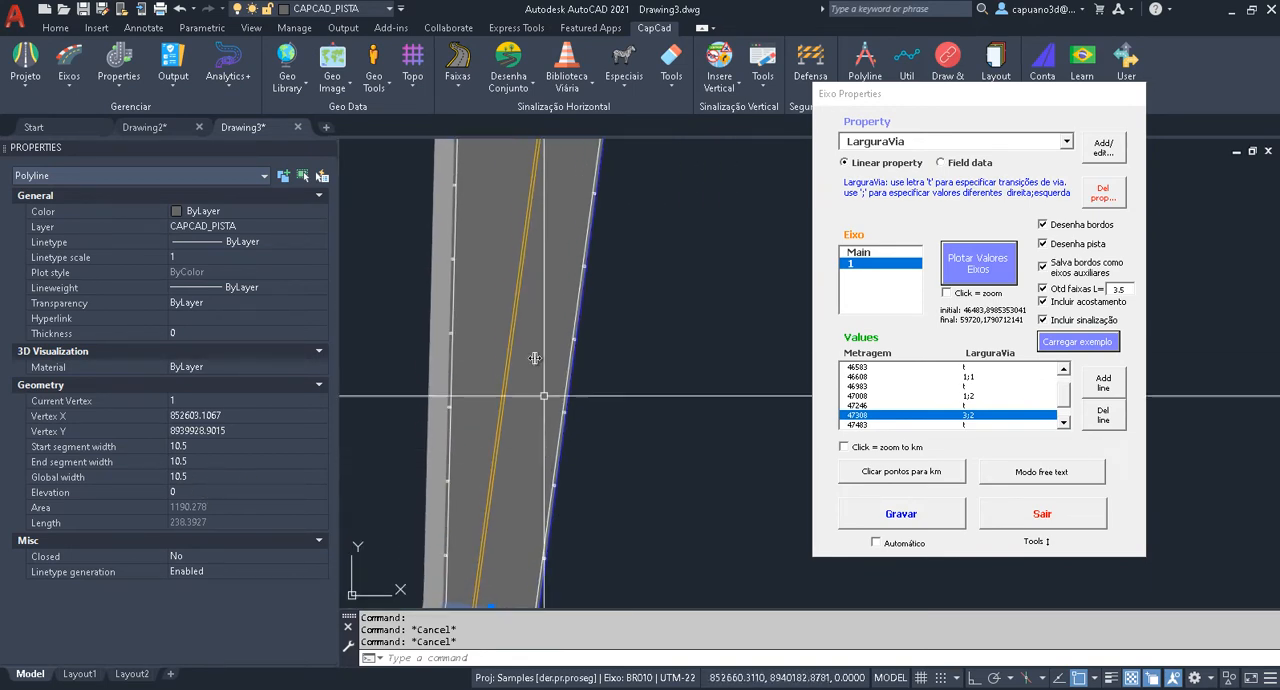
pyautogui.scroll(-3, 533, 300)
pyautogui.moveTo(536, 240)
pyautogui.mouseDown(button='middle')
pyautogui.moveTo(546, 406)
pyautogui.moveTo(546, 240)
pyautogui.moveTo(560, 300)
pyautogui.mouseUp(button='middle')
pyautogui.press('Escape')
pyautogui.scroll(2, 530, 247)
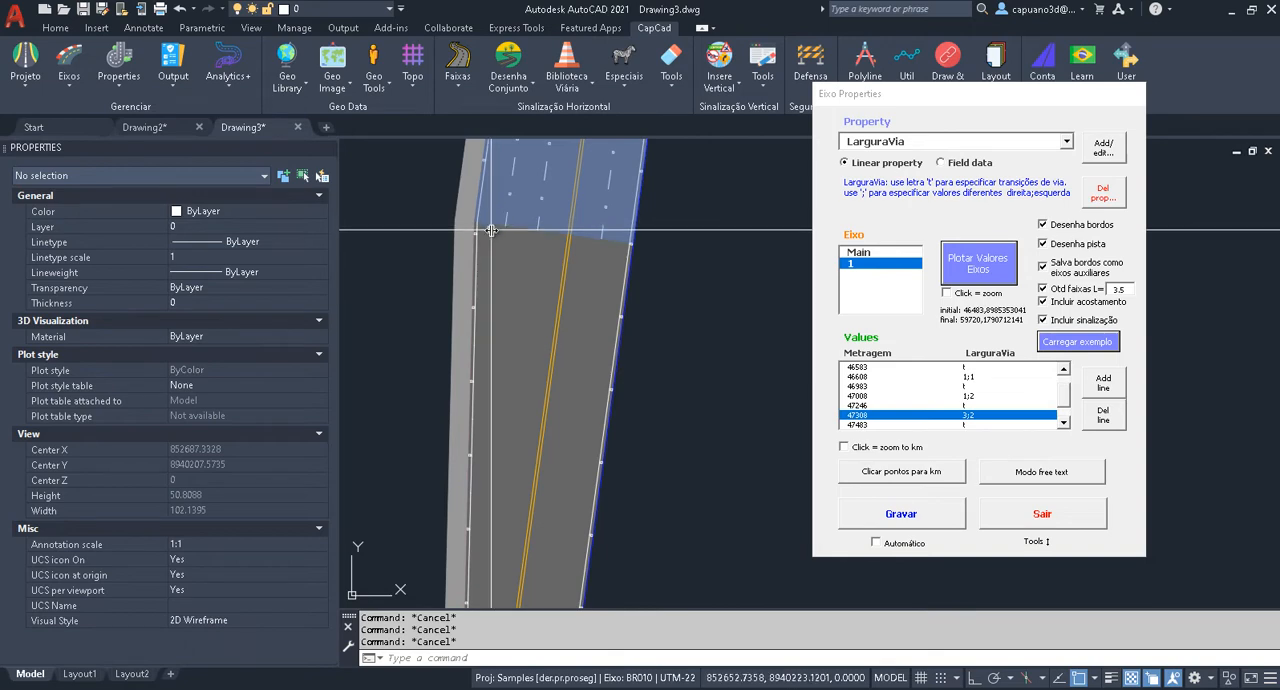
pyautogui.moveTo(613, 300); pyautogui.dragTo(603, 234, button='middle')
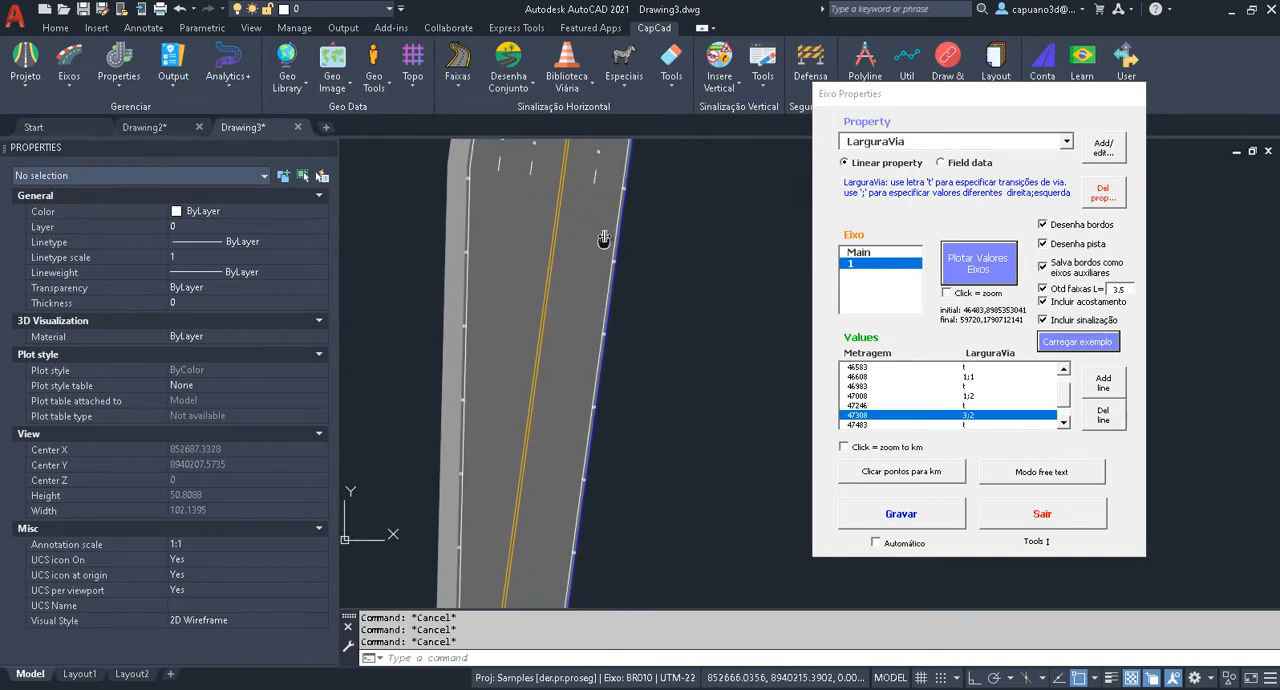
pyautogui.scroll(-2, 607, 286)
pyautogui.moveTo(519, 560); pyautogui.dragTo(493, 400, button='middle')
pyautogui.moveTo(473, 212); pyautogui.dragTo(500, 420, button='middle')
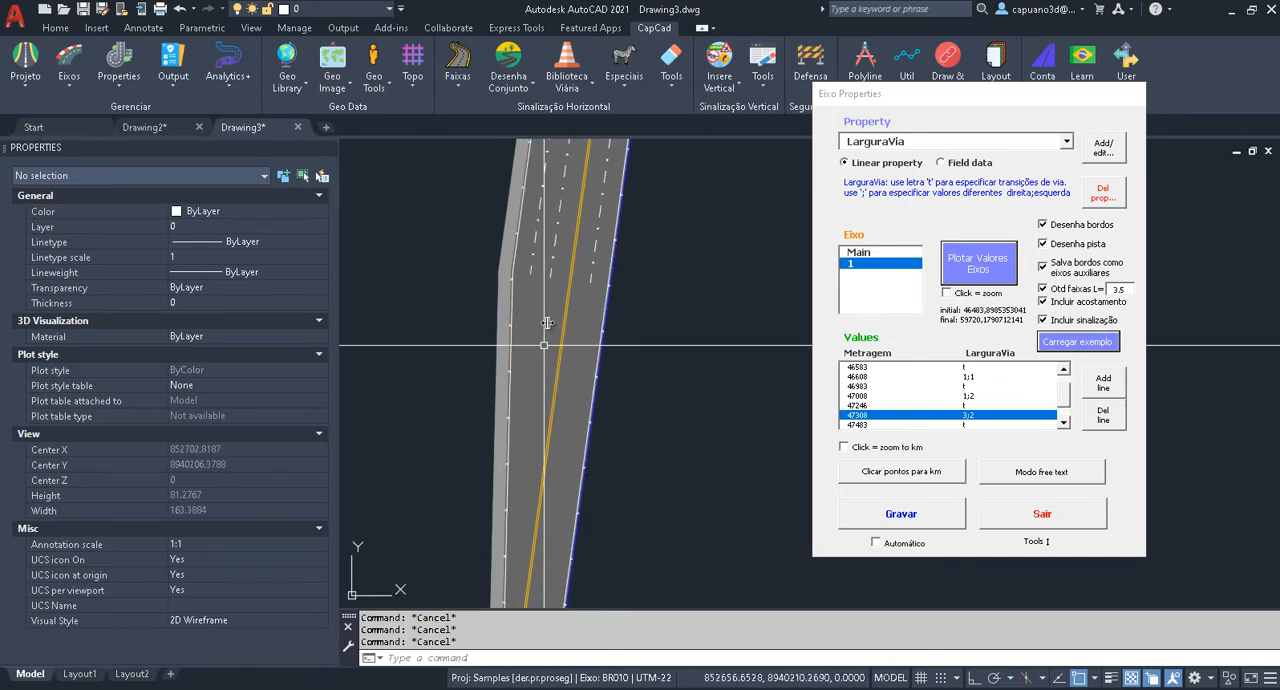
# Select the transition's pavement hatch and its closed outline polyline to inspect how the widening is drawn.
pyautogui.click(543, 295)
pyautogui.scroll(3, 530, 282)
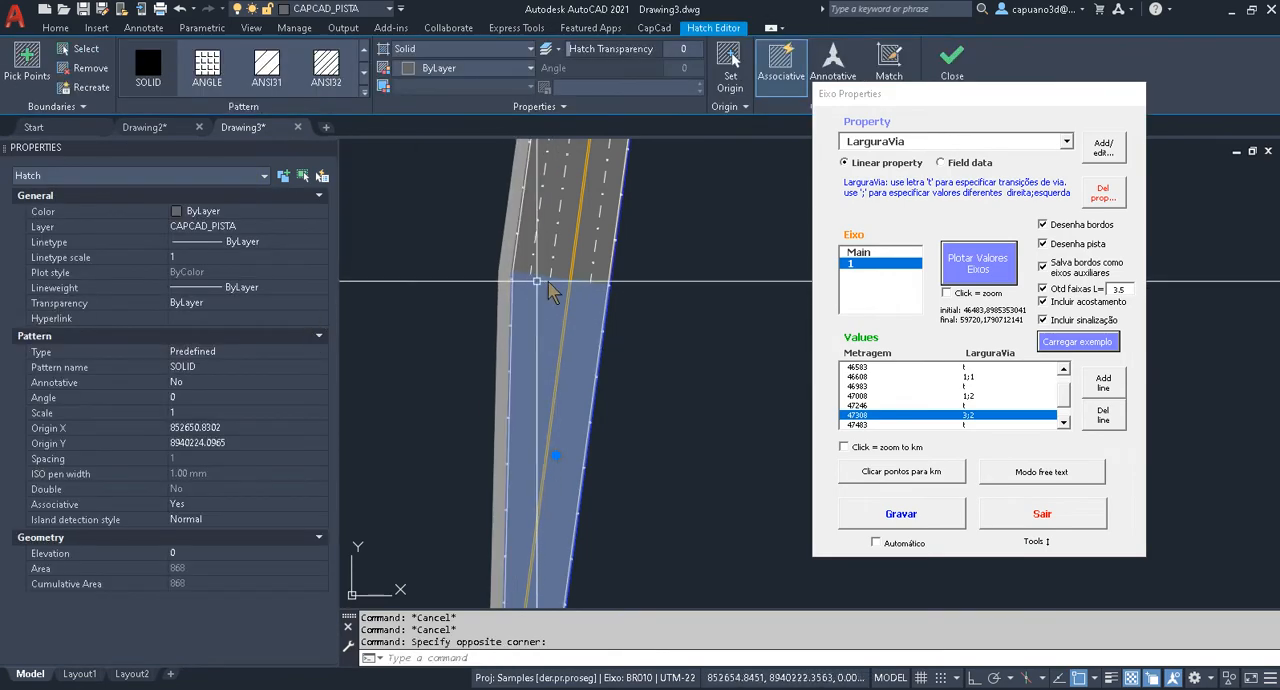
pyautogui.press('Escape')
pyautogui.click(530, 272)
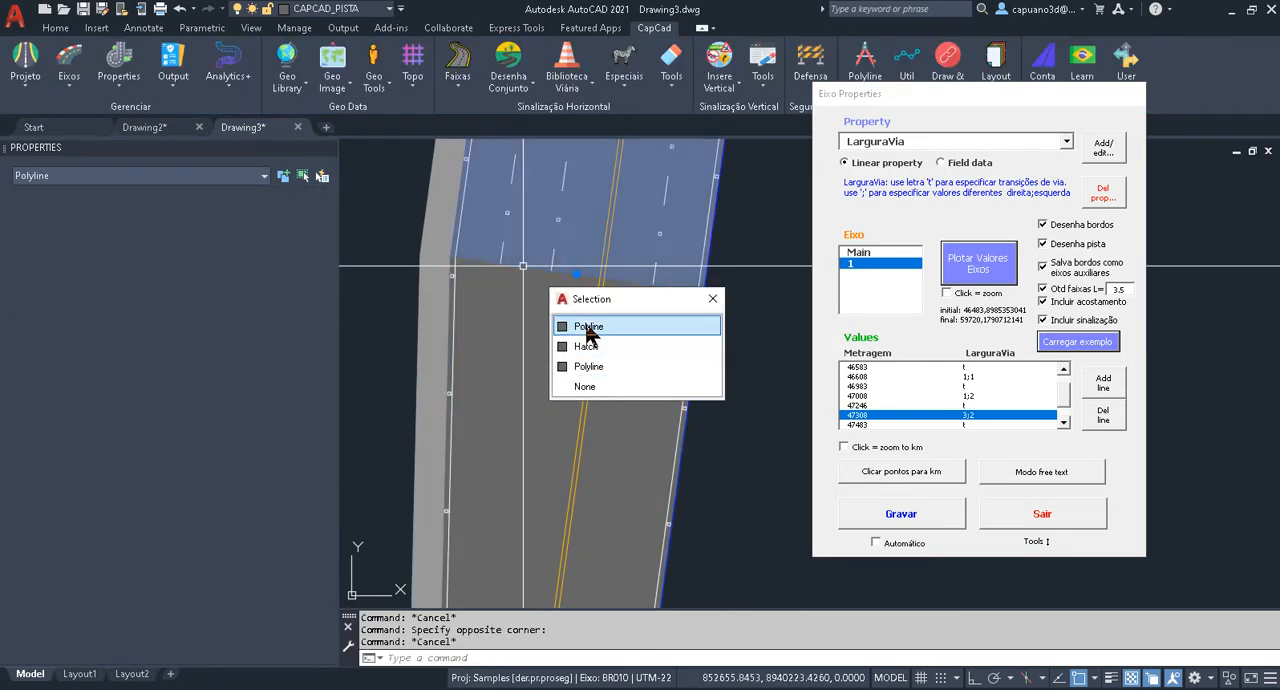
pyautogui.click(590, 368)
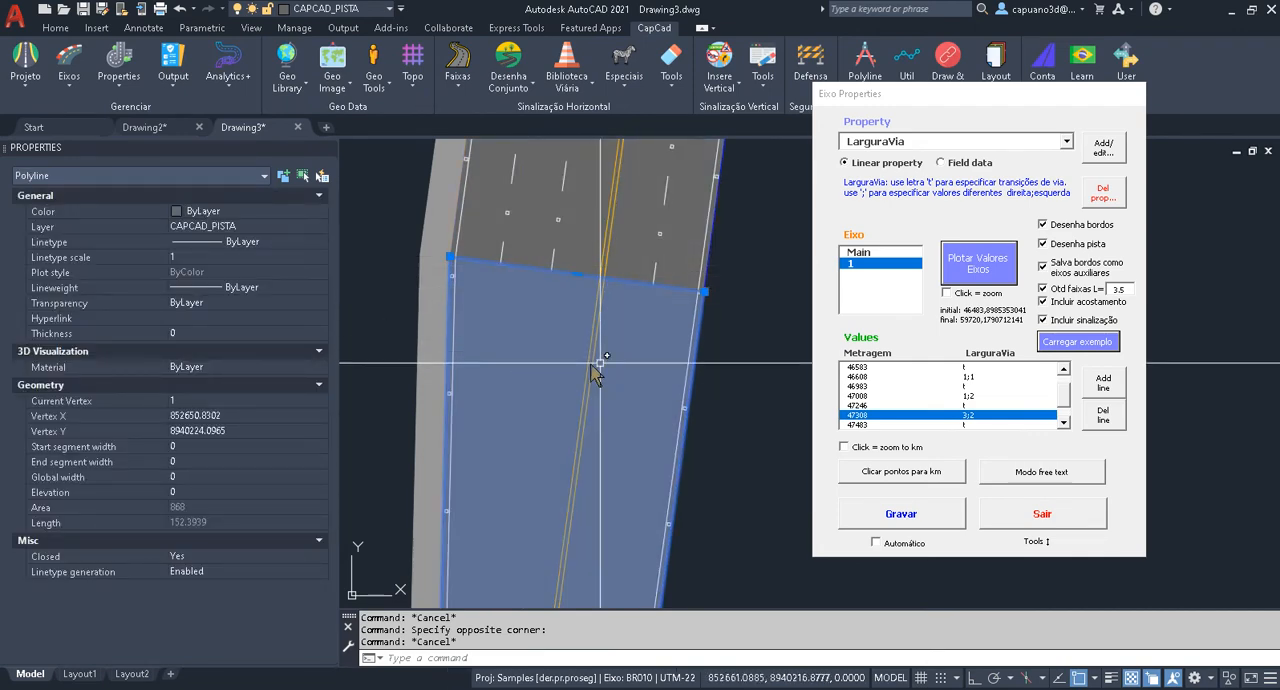
pyautogui.scroll(-5, 621, 348)
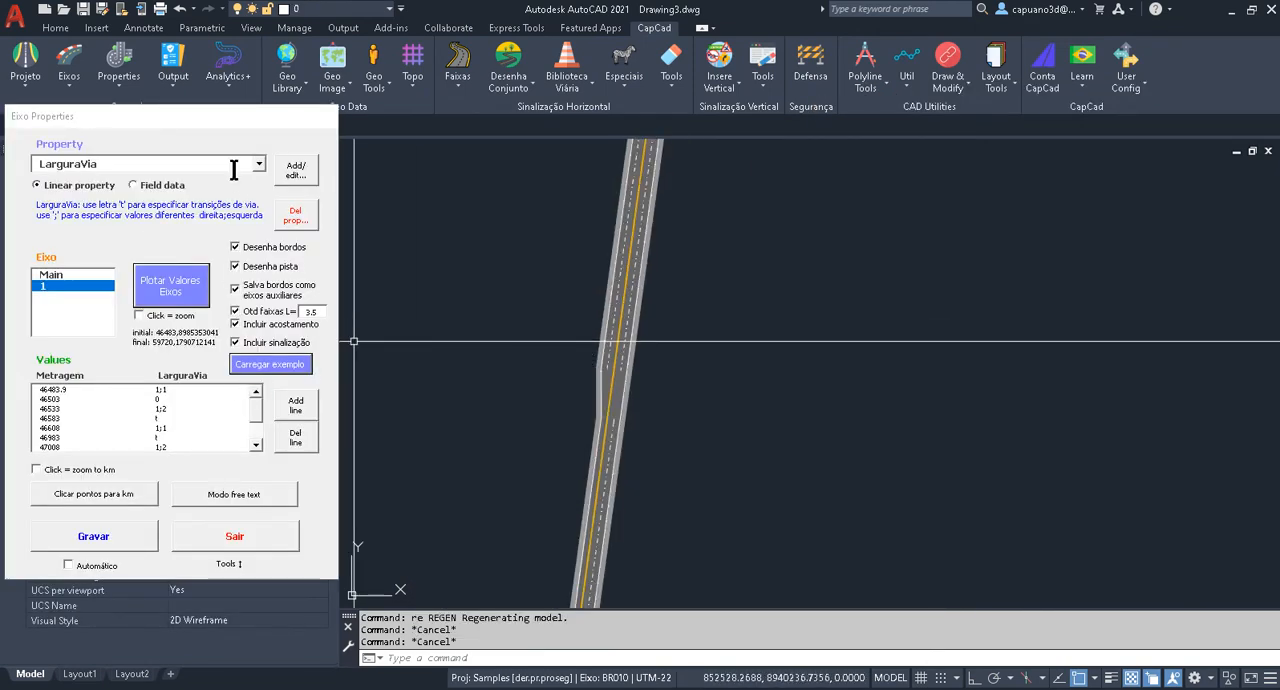
# Erase all the plotted road objects together with the axis line from the drawing.
pyautogui.moveTo(231, 120); pyautogui.dragTo(491, 181)
pyautogui.scroll(-8, 620, 272)
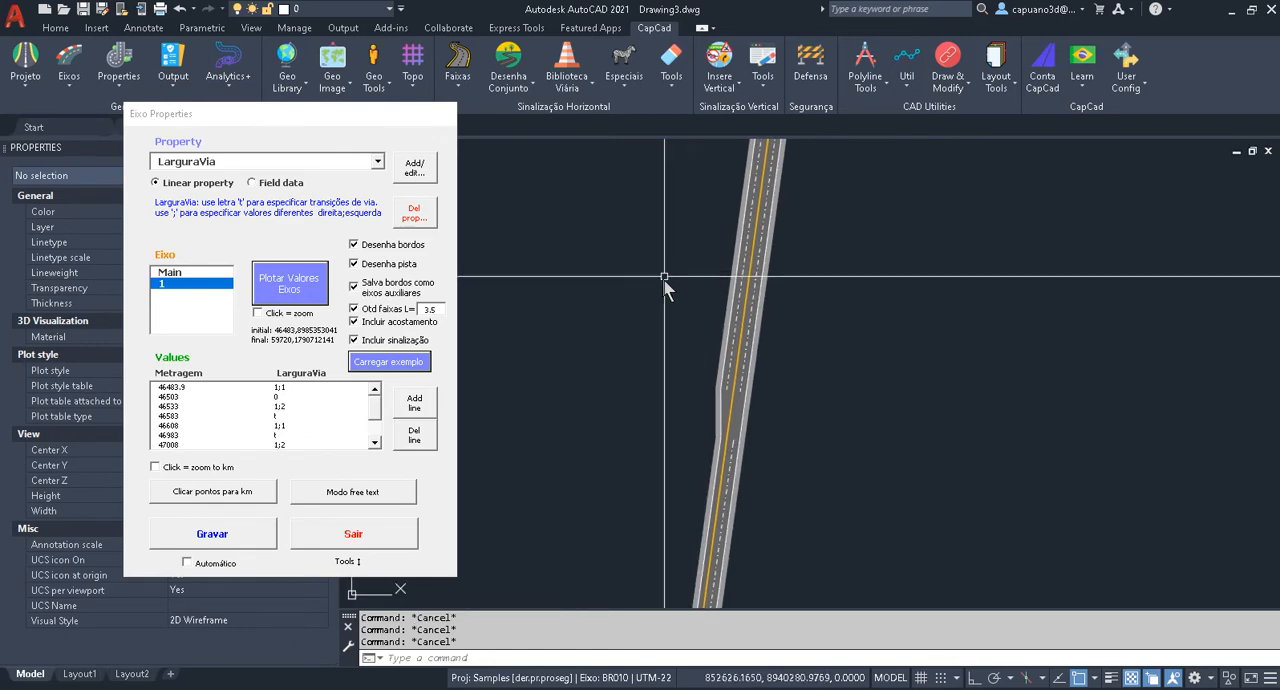
pyautogui.scroll(-5, 714, 370)
pyautogui.write('e')
pyautogui.press('Return')
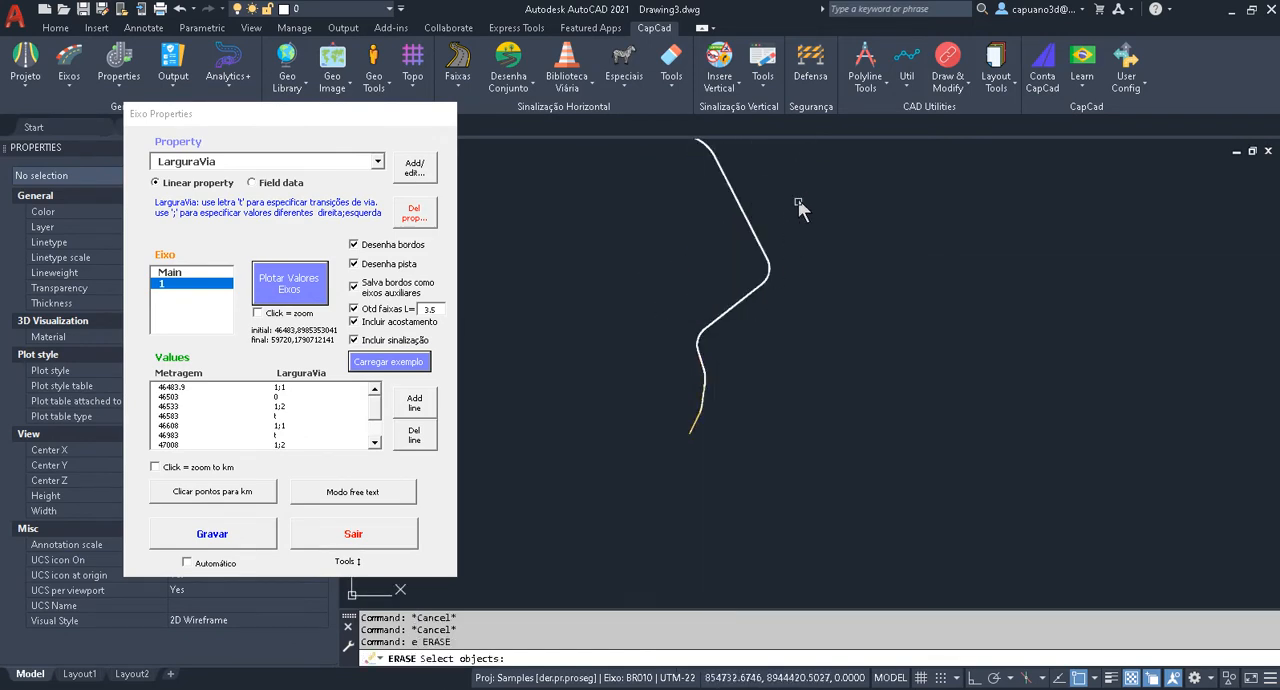
pyautogui.scroll(-4, 776, 258)
pyautogui.moveTo(776, 258); pyautogui.dragTo(742, 386, button='middle')
pyautogui.click(776, 190)
pyautogui.click(637, 490)
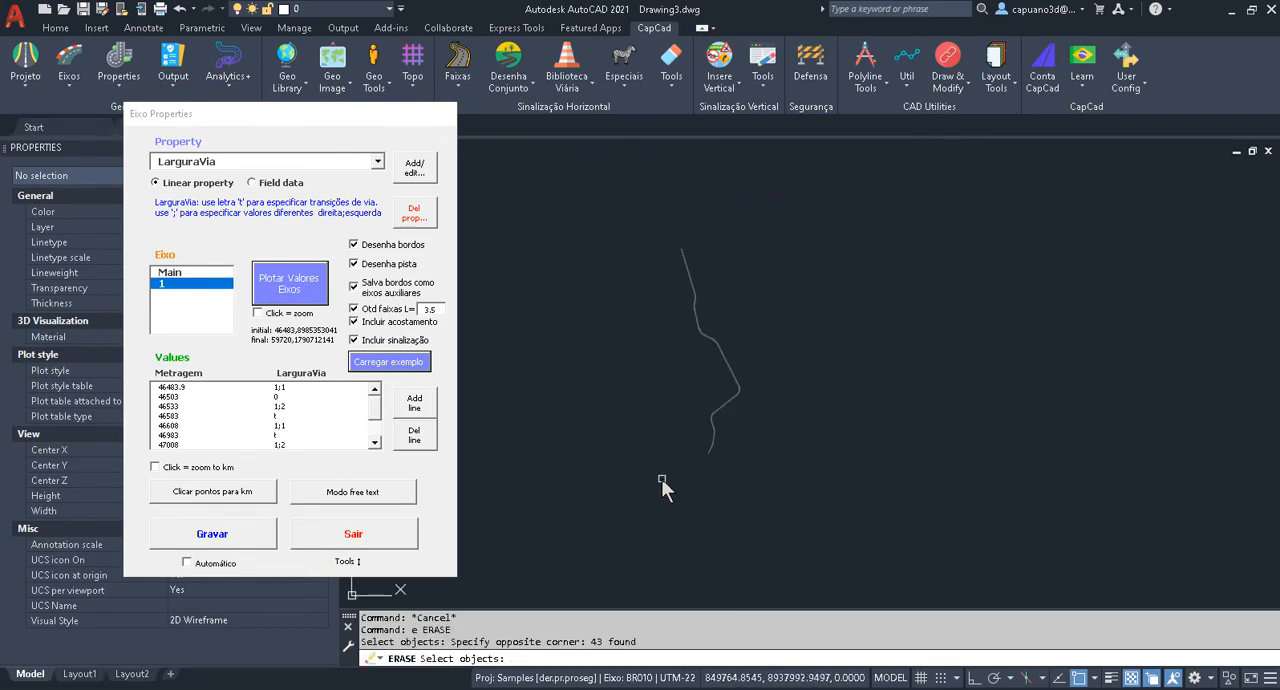
pyautogui.press('Return')
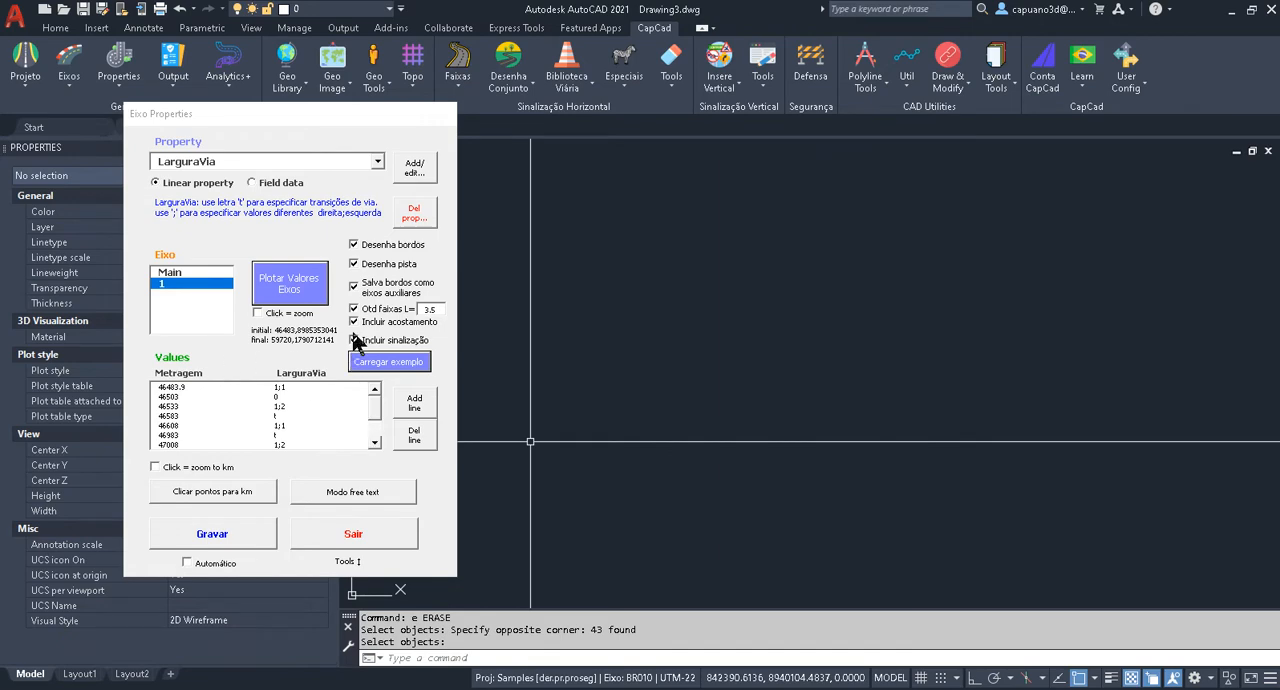
# Delete the LarguraVia property, with all its values, from axis 1.
pyautogui.click(406, 217)
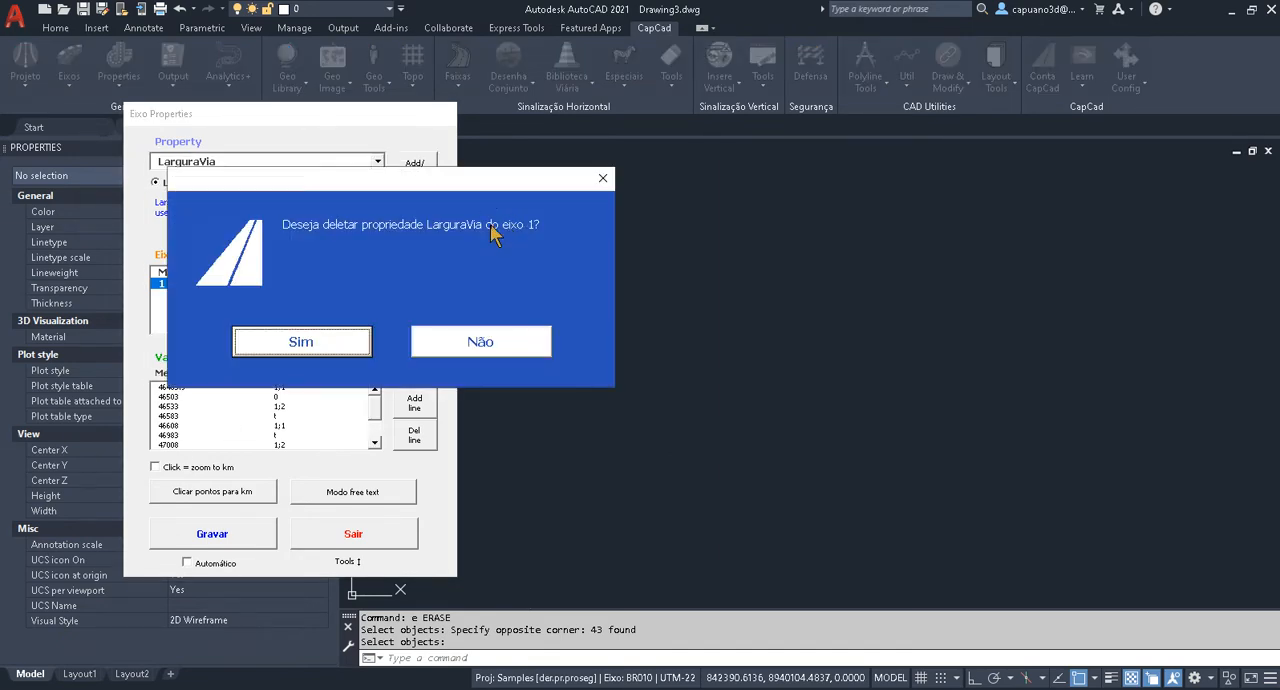
pyautogui.click(421, 345)
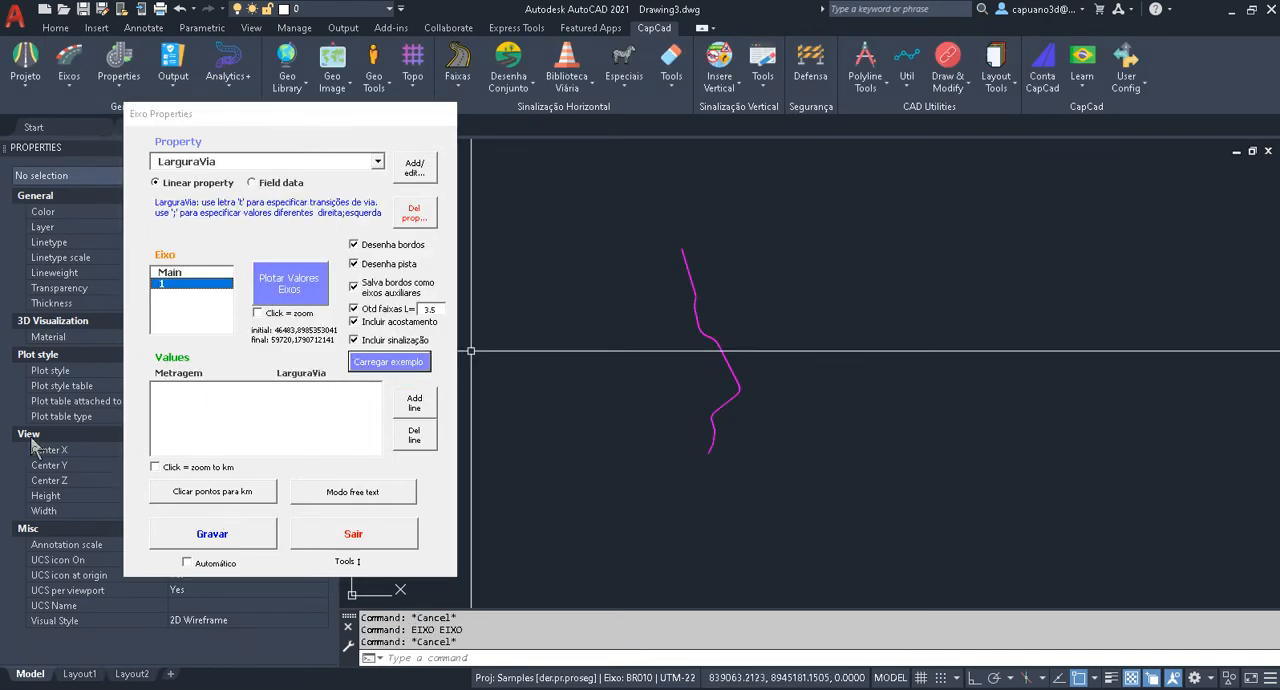
pyautogui.scroll(2, 766, 406)
pyautogui.moveTo(683, 420); pyautogui.dragTo(730, 391, button='middle')
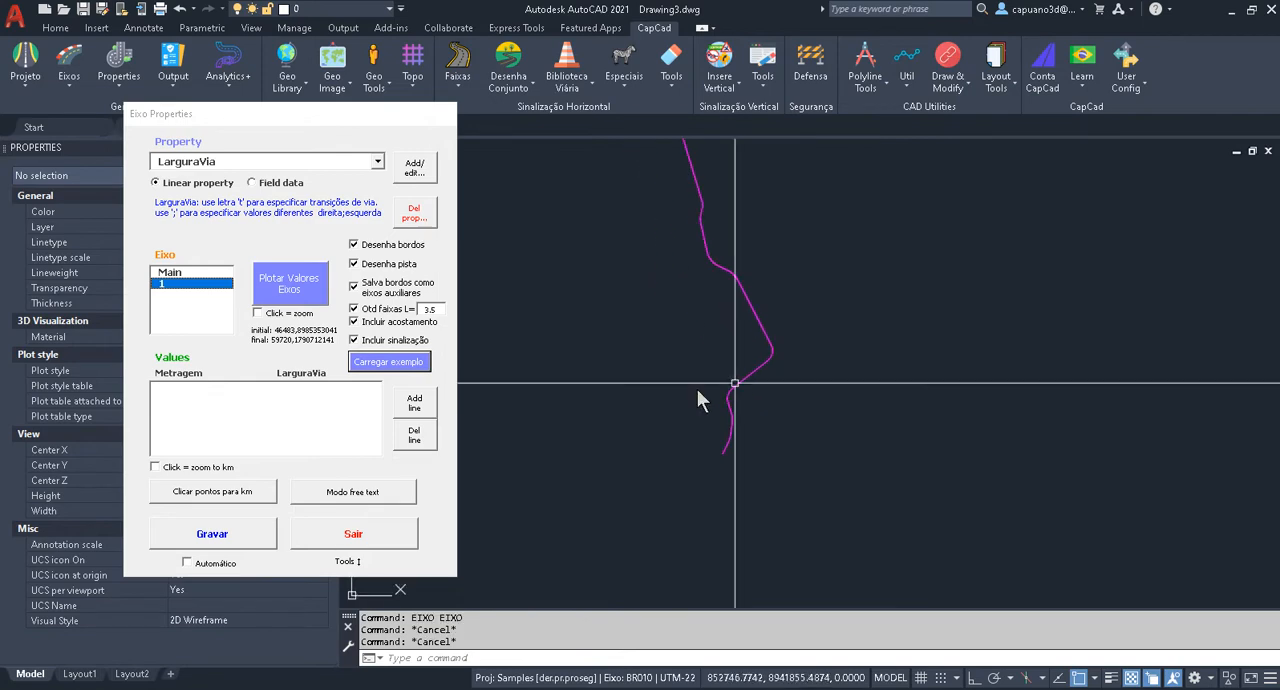
pyautogui.click(336, 114)
pyautogui.moveTo(389, 108)
pyautogui.mouseDown()
pyautogui.moveTo(484, 101)
pyautogui.moveTo(510, 55)
pyautogui.mouseUp()
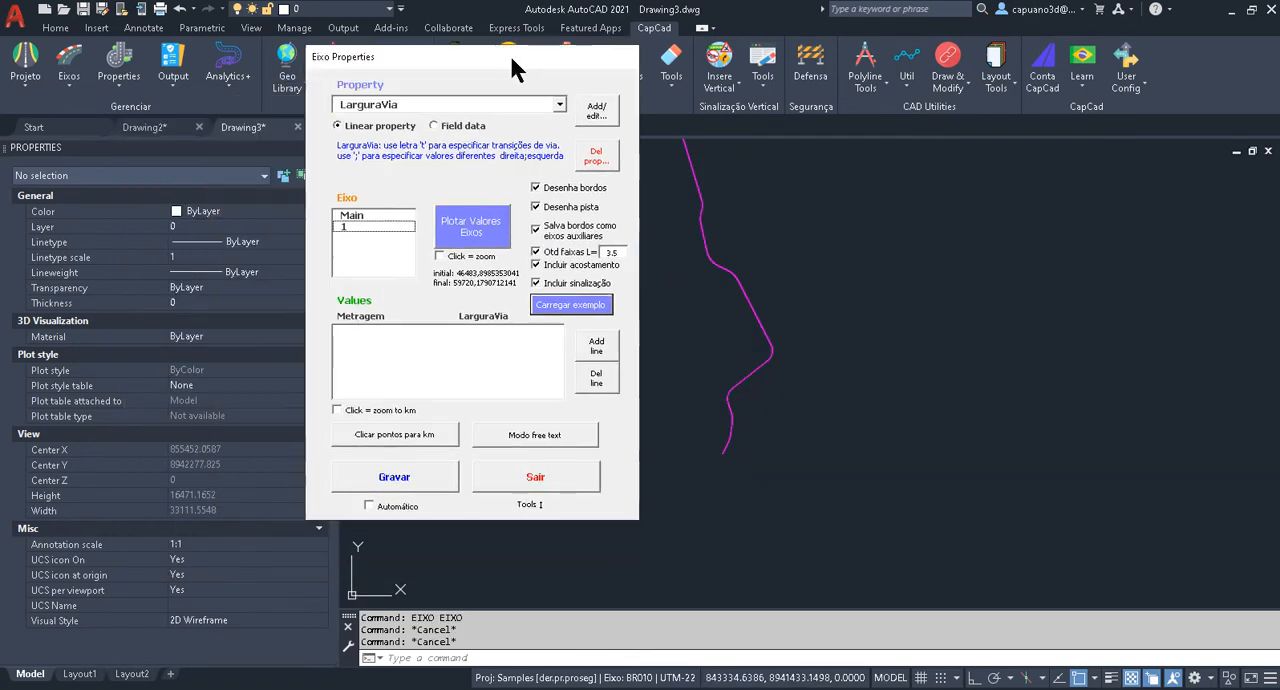
# Assign the LarguraVia value 1;1 to a point picked at the start of axis 1.
pyautogui.scroll(2, 705, 440)
pyautogui.moveTo(705, 440); pyautogui.dragTo(786, 435, button='middle')
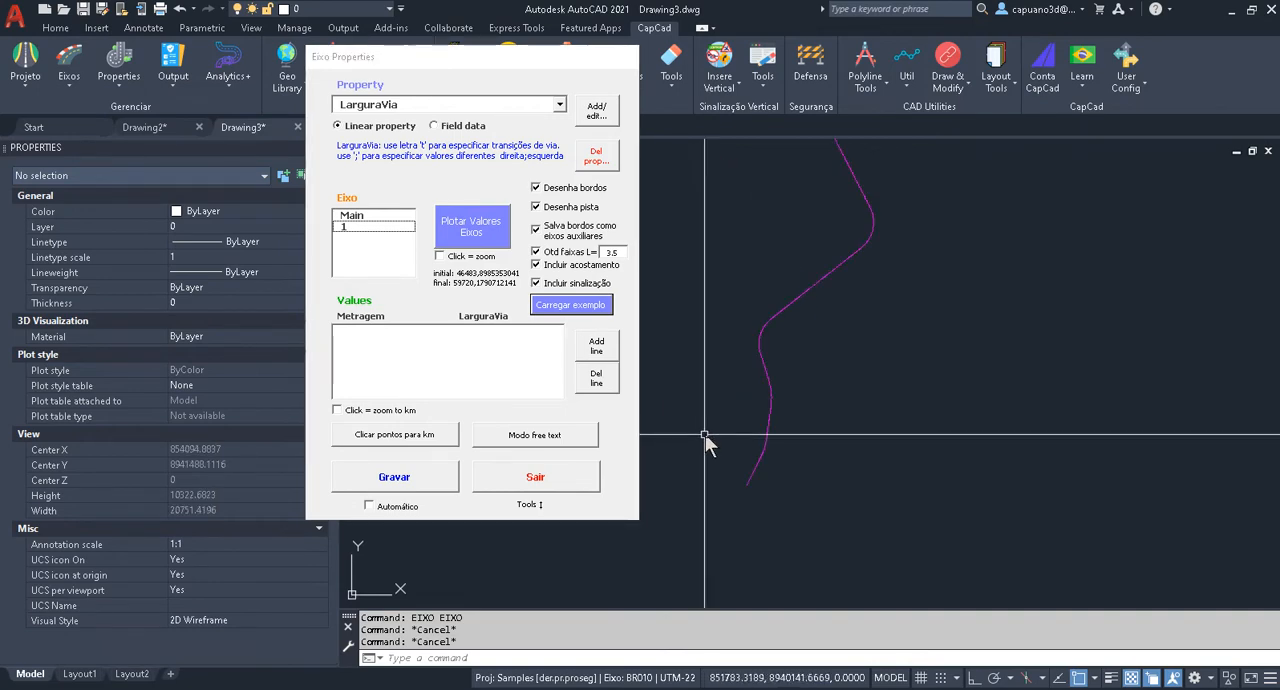
pyautogui.scroll(2, 651, 435)
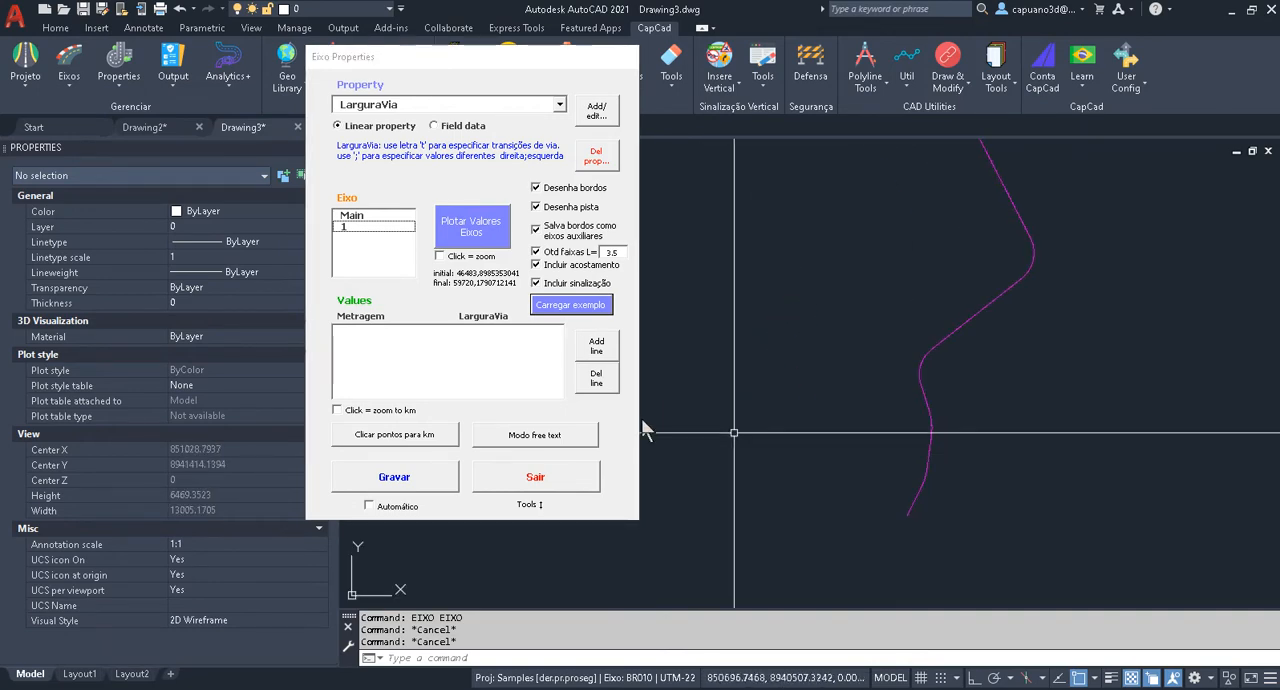
pyautogui.click(404, 436)
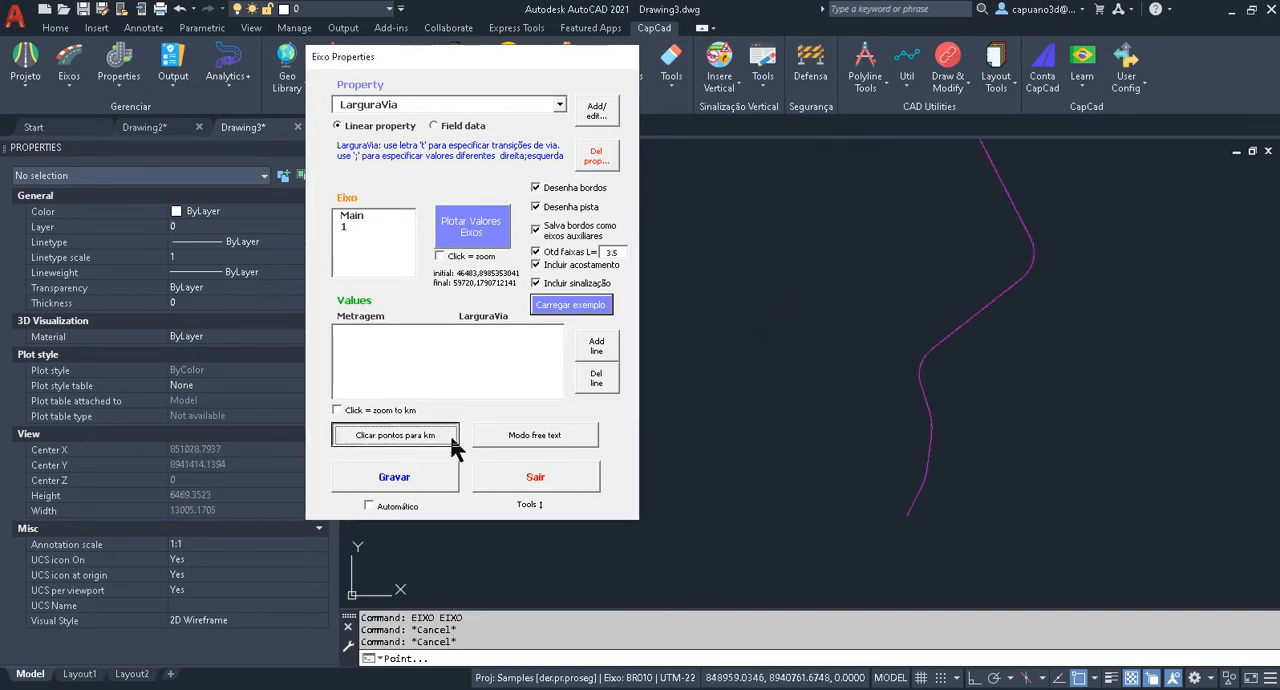
pyautogui.scroll(3, 916, 495)
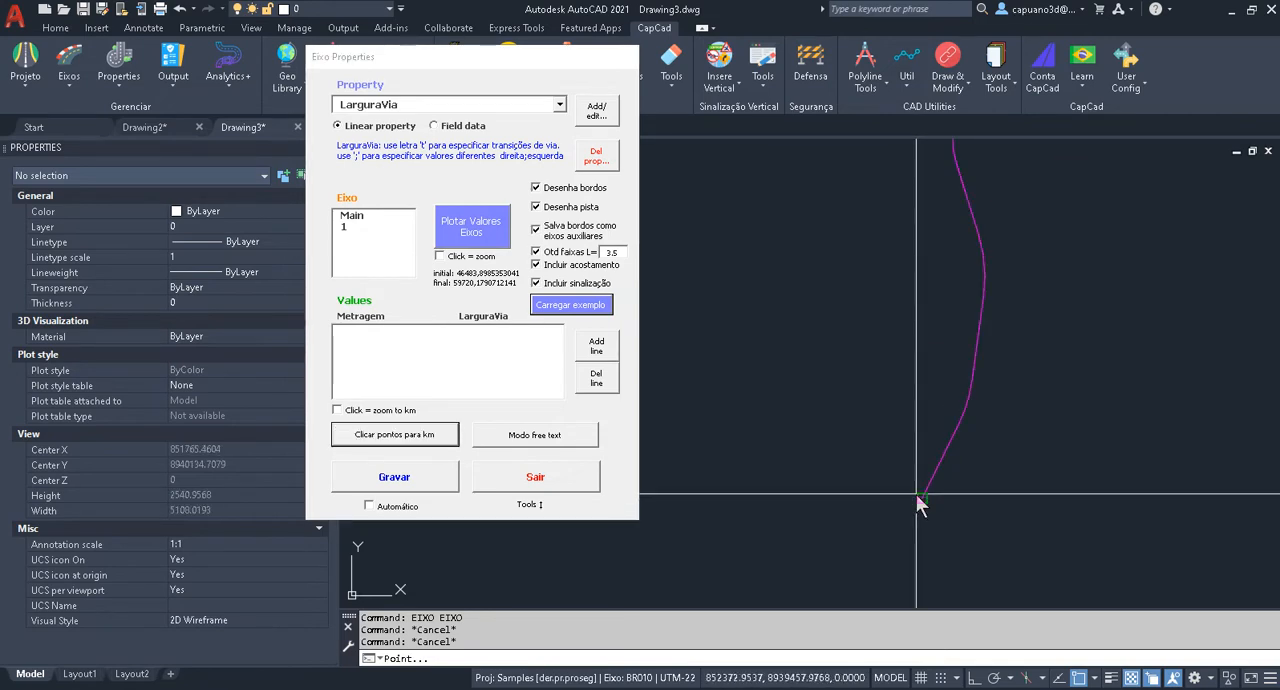
pyautogui.click(916, 495)
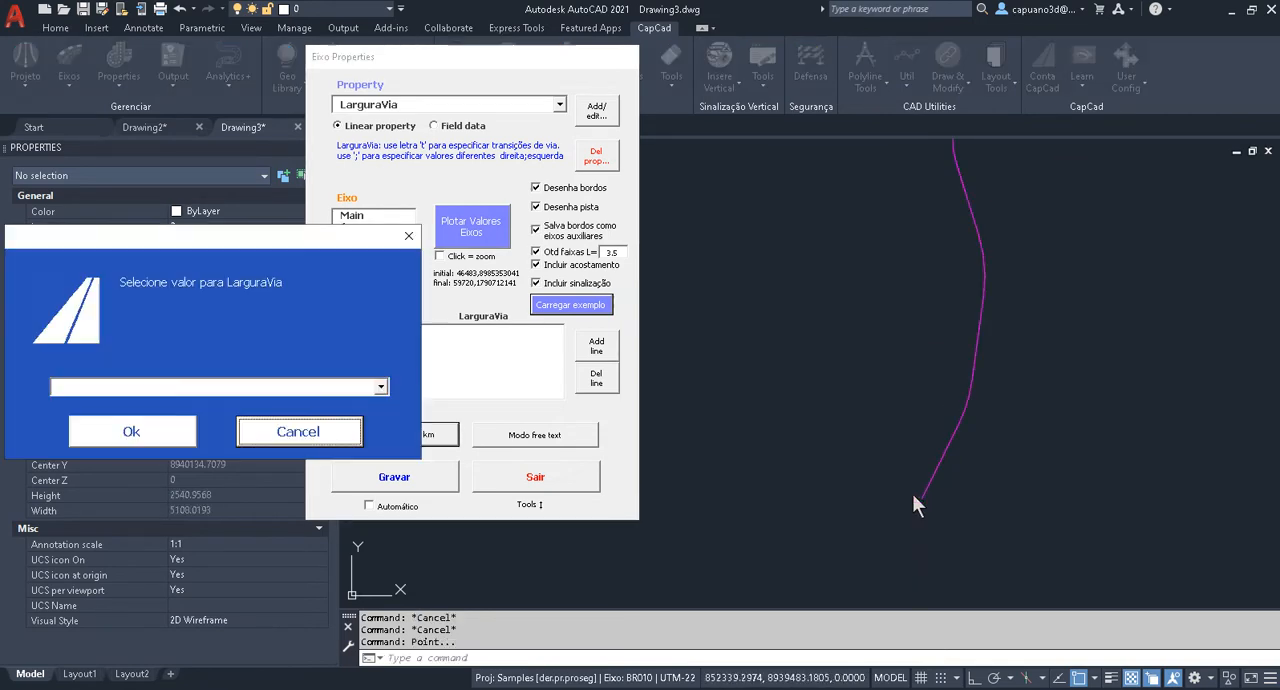
pyautogui.click(248, 387)
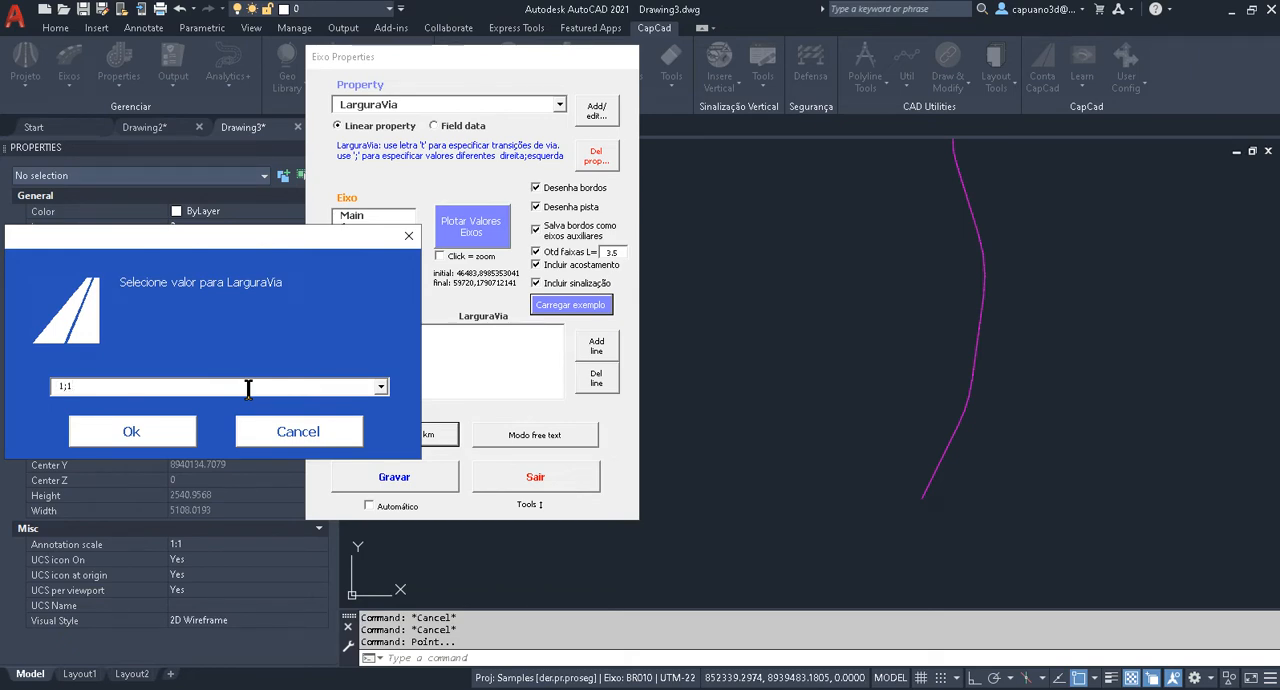
pyautogui.moveTo(235, 247); pyautogui.dragTo(446, 204)
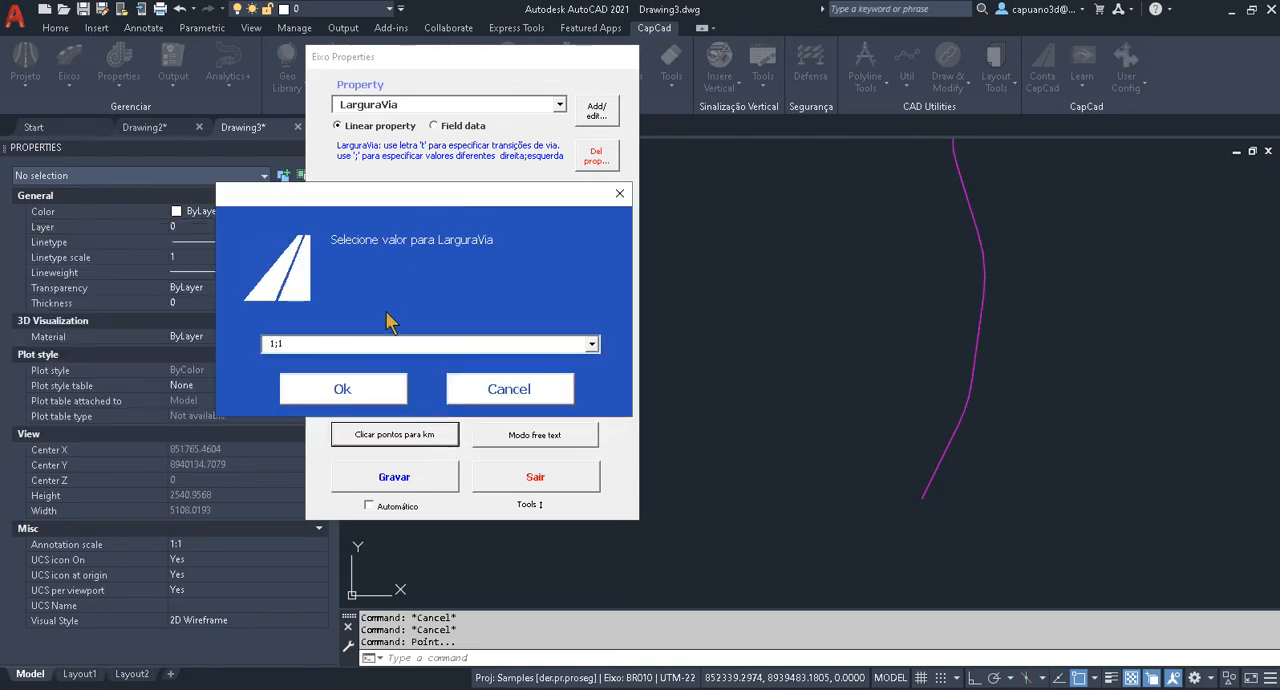
pyautogui.click(364, 392)
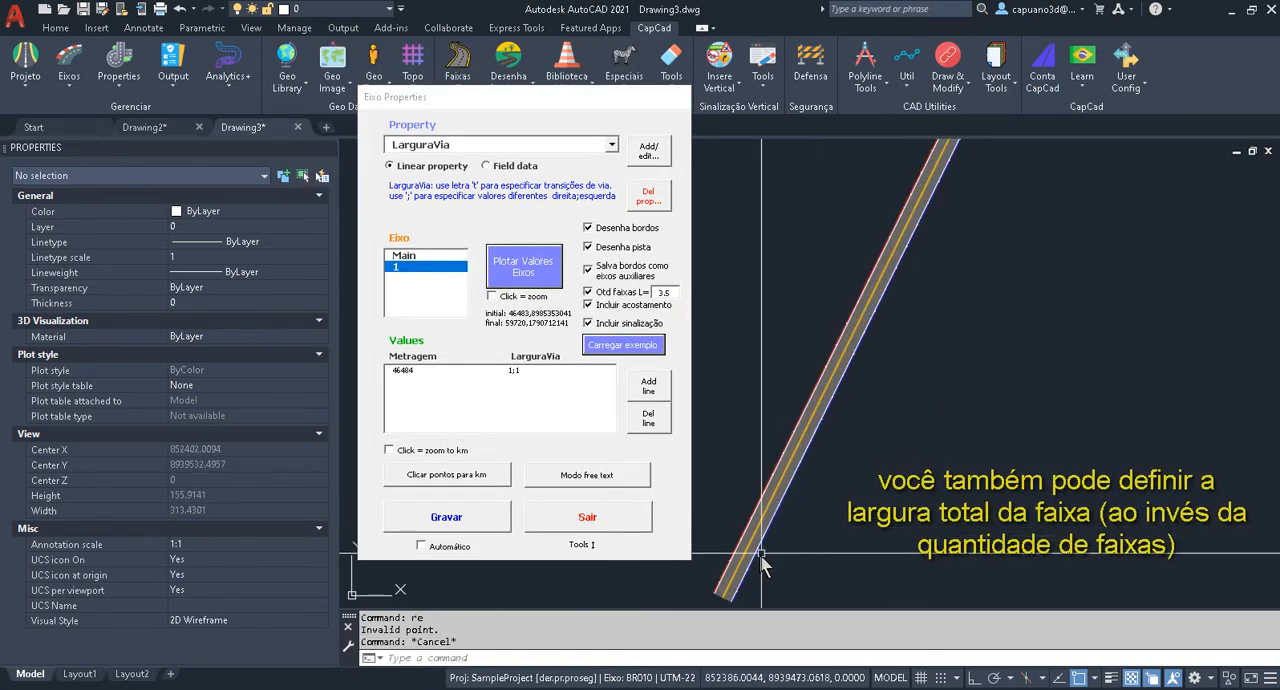
pyautogui.scroll(5, 844, 455)
pyautogui.press('Escape')
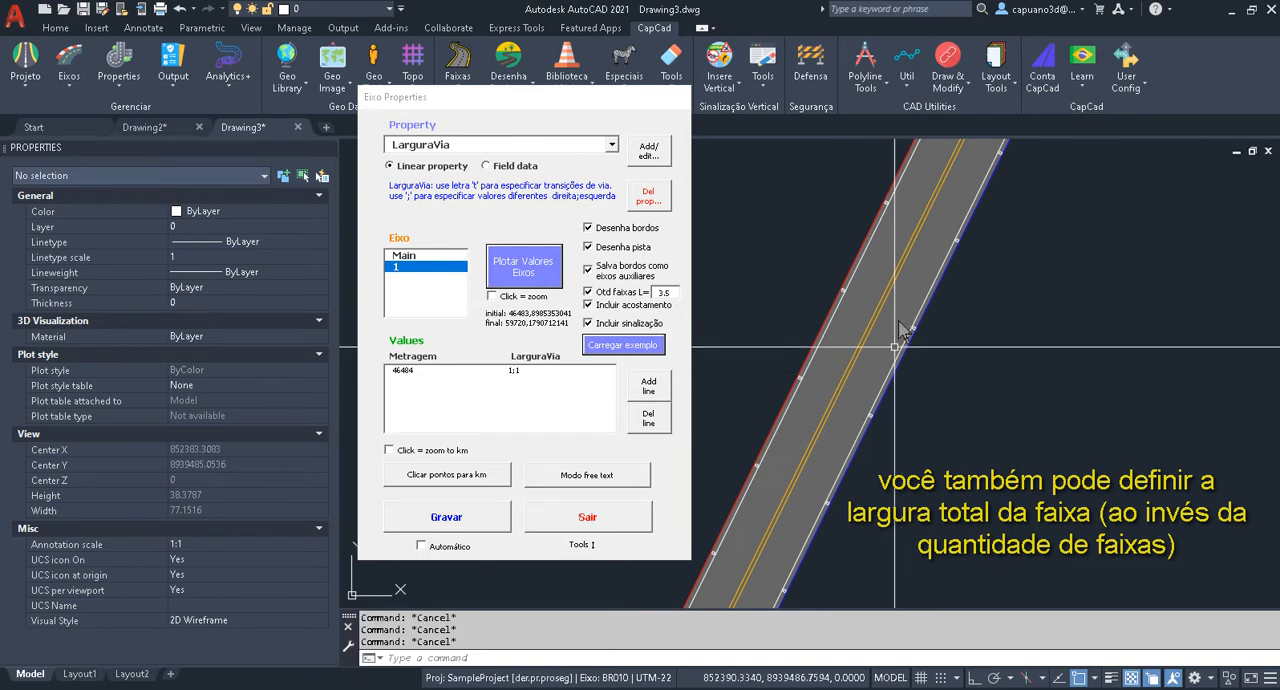
# Examine the plotted road along axis 1, checking its edges, shoulders and lane markings through the straights and curves.
pyautogui.scroll(-7, 910, 307)
pyautogui.moveTo(933, 211); pyautogui.dragTo(848, 430, button='middle')
pyautogui.scroll(-4, 886, 297)
pyautogui.moveTo(963, 191); pyautogui.dragTo(857, 522, button='middle')
pyautogui.moveTo(999, 302); pyautogui.dragTo(930, 413, button='middle')
pyautogui.scroll(8, 930, 413)
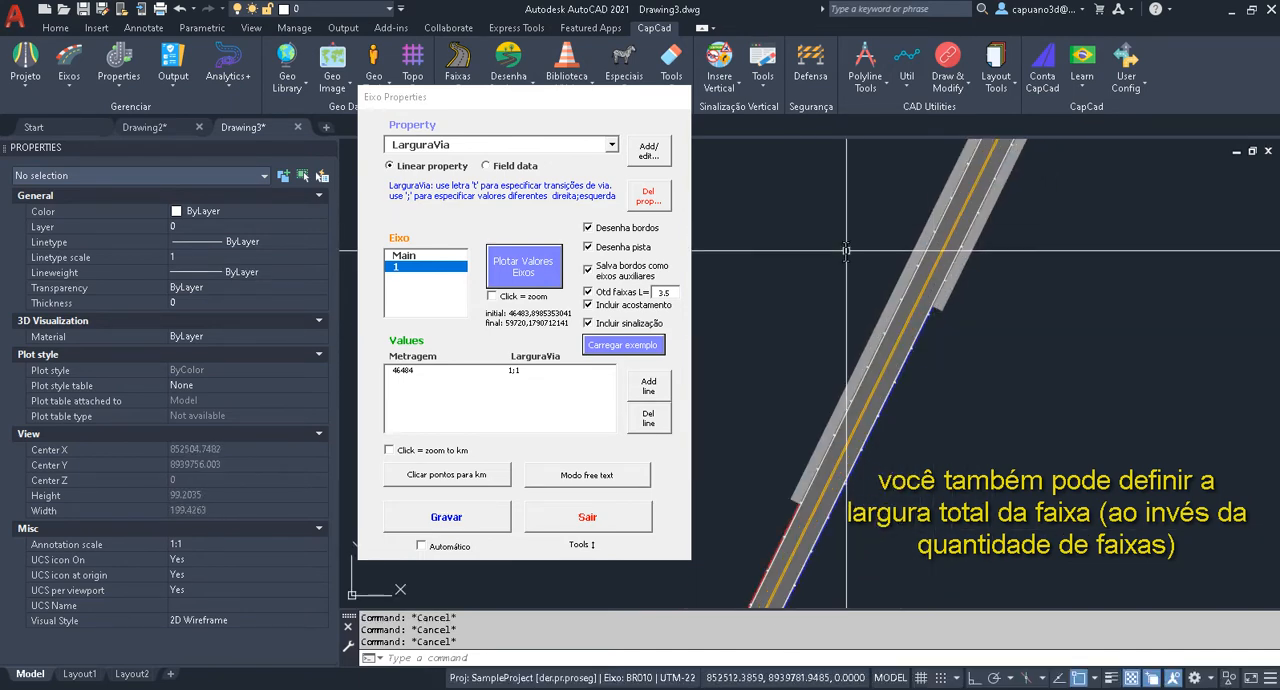
pyautogui.scroll(-6, 886, 186)
pyautogui.moveTo(922, 172); pyautogui.dragTo(843, 552, button='middle')
pyautogui.moveTo(974, 196); pyautogui.dragTo(858, 570, button='middle')
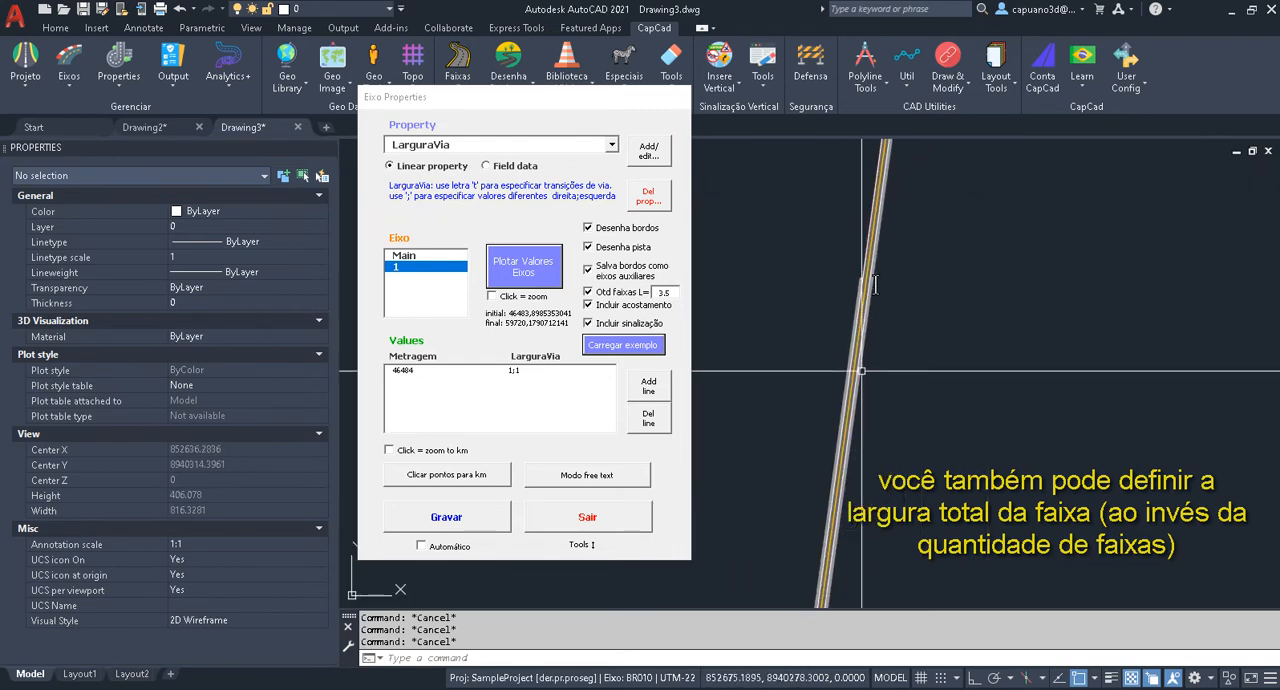
pyautogui.moveTo(880, 228); pyautogui.dragTo(858, 398, button='middle')
pyautogui.scroll(4, 850, 402)
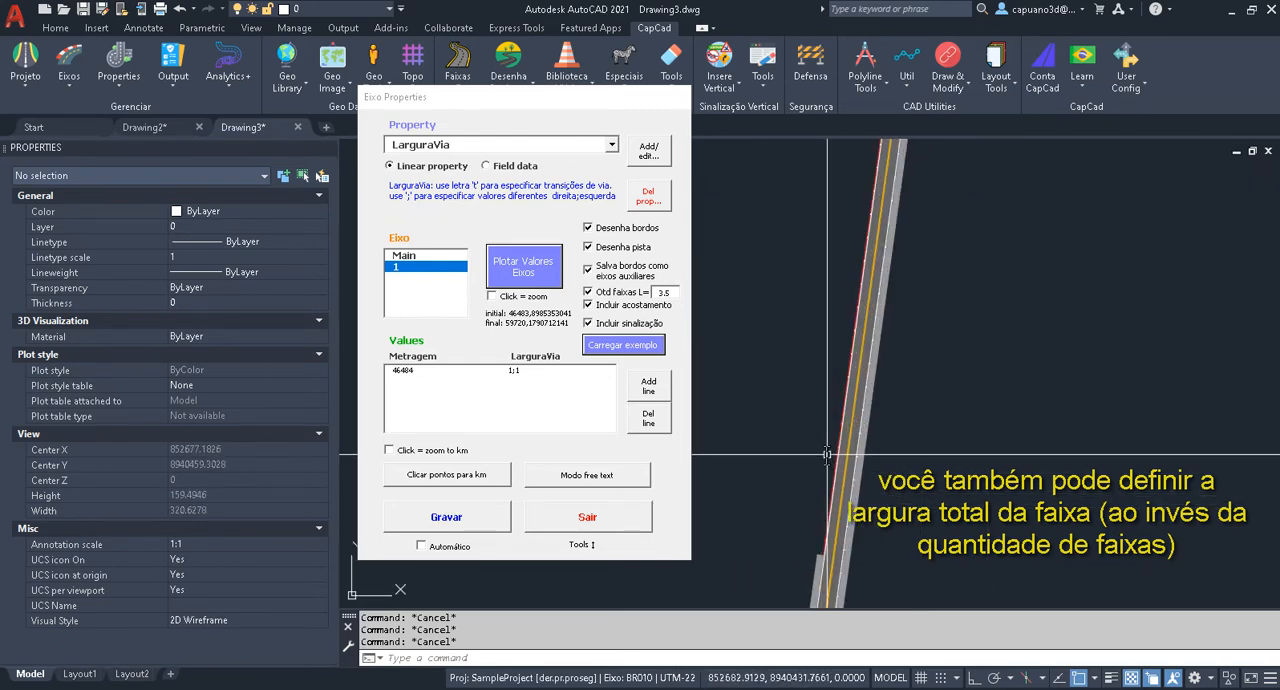
pyautogui.scroll(-4, 838, 405)
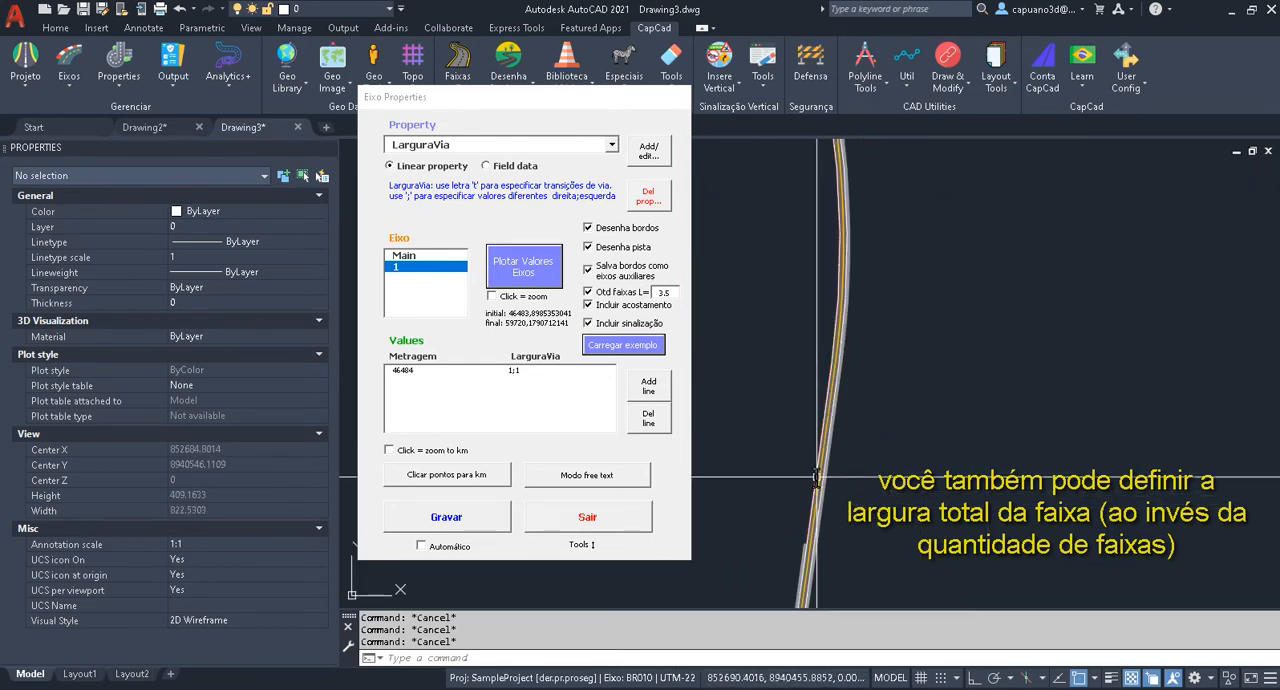
pyautogui.moveTo(895, 226); pyautogui.dragTo(880, 377, button='middle')
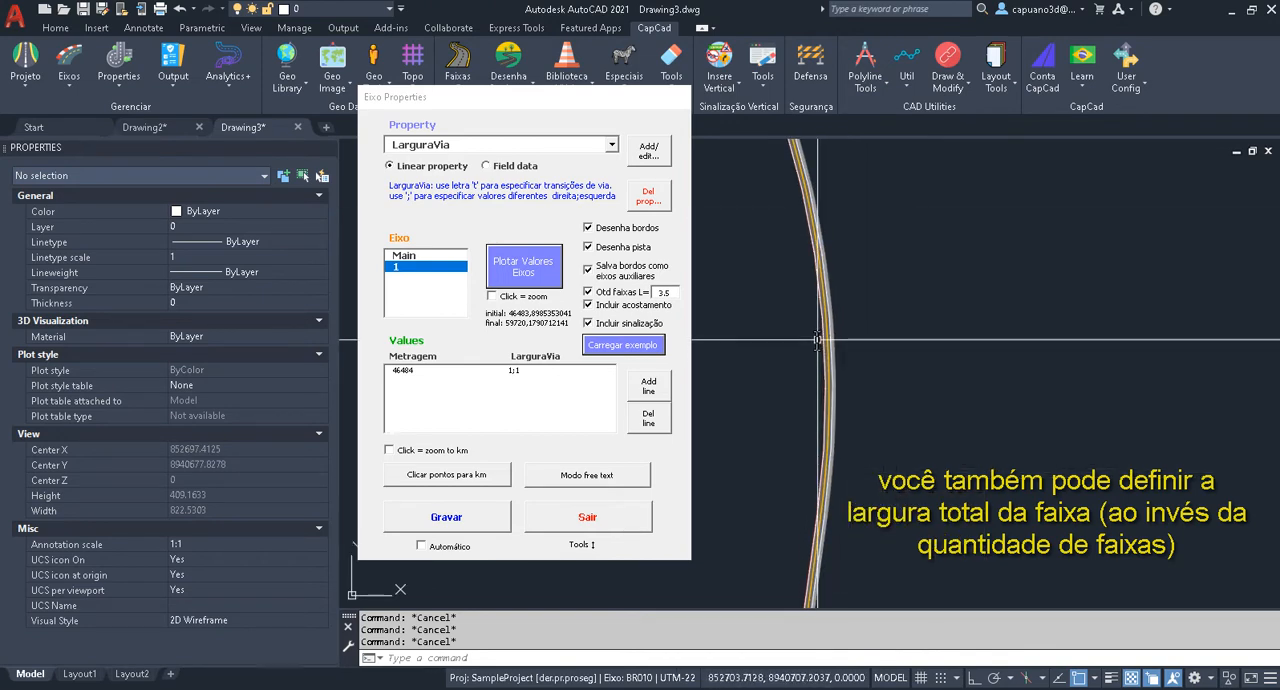
pyautogui.scroll(10, 1024, 437)
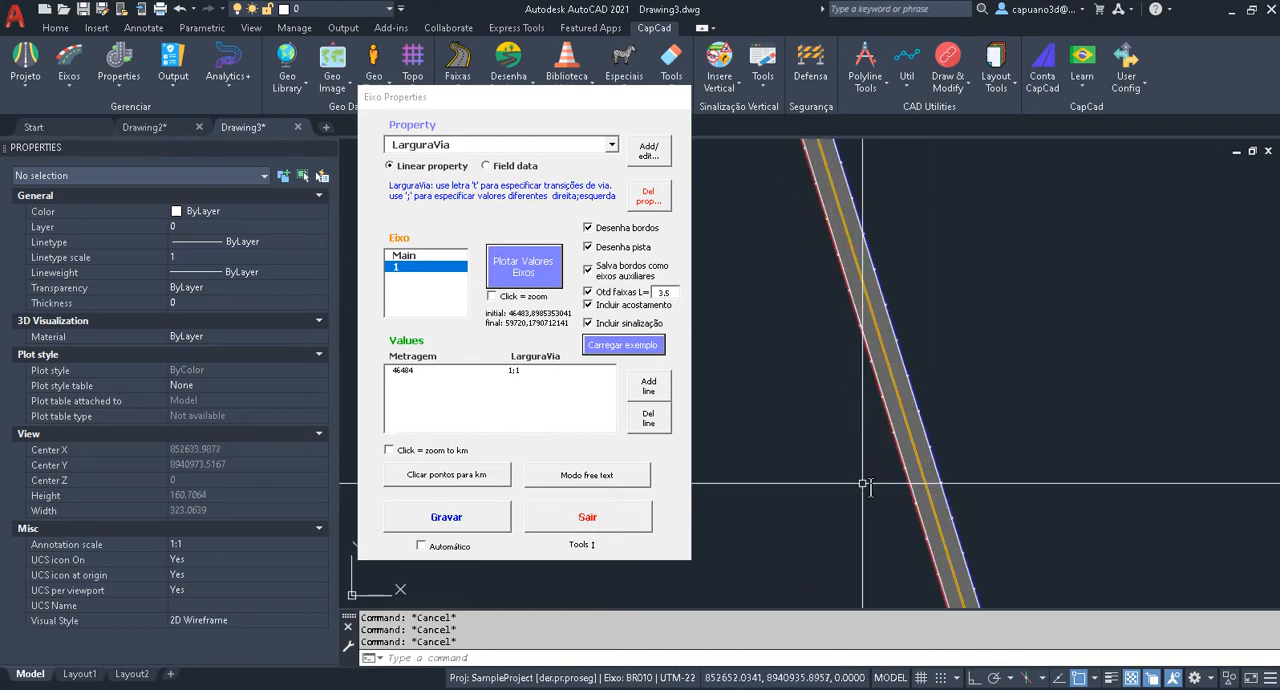
pyautogui.scroll(-12, 1015, 420)
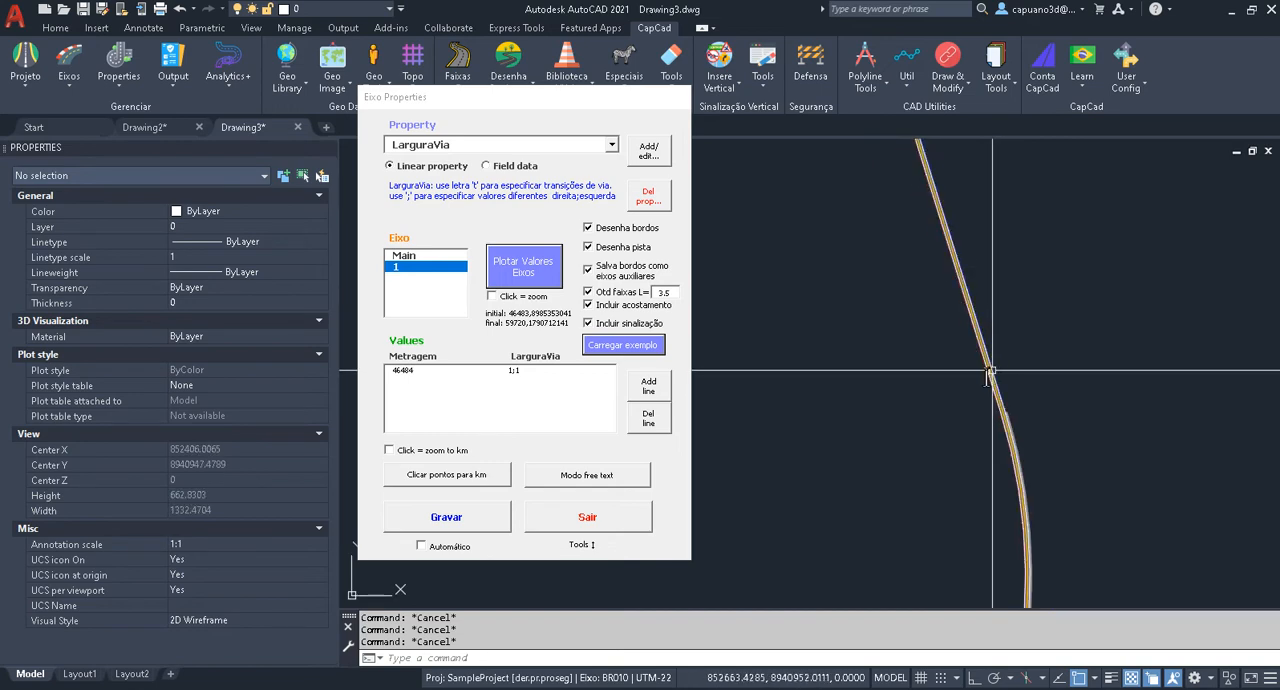
# Set the LarguraVia value at metragem 46484 of axis 1 to 2;3.
pyautogui.doubleClick(513, 371)
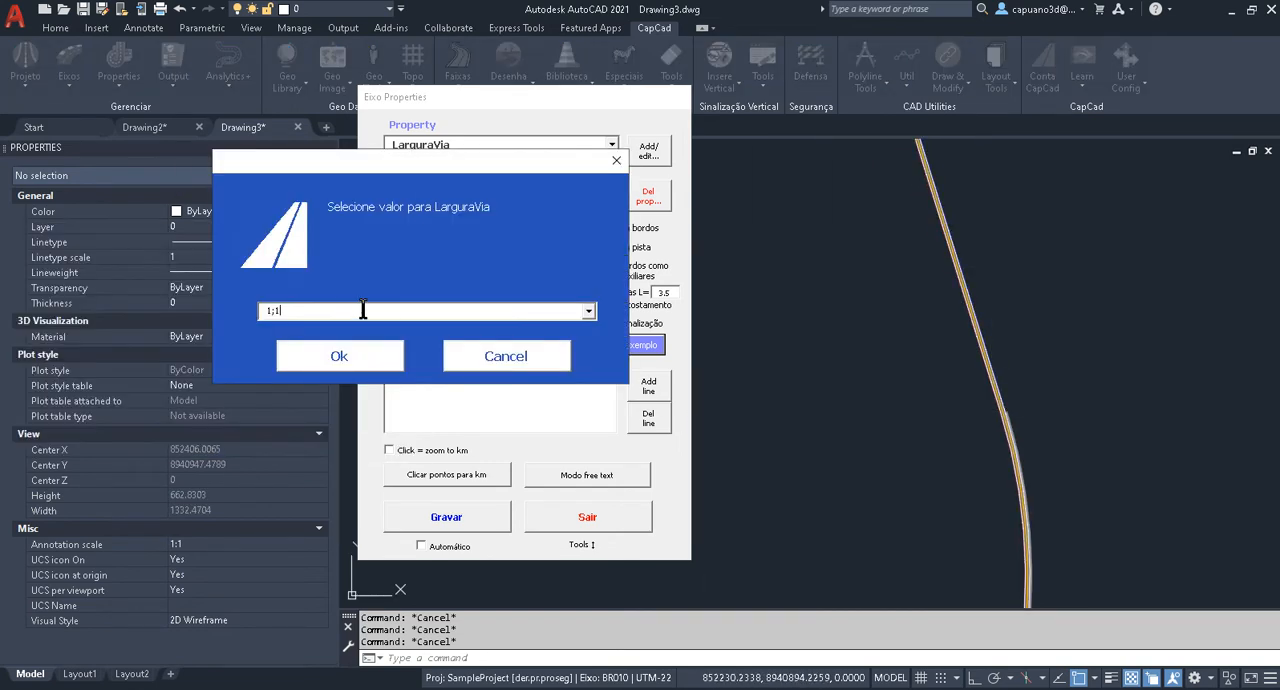
pyautogui.moveTo(338, 312); pyautogui.dragTo(160, 312)
pyautogui.click(338, 357)
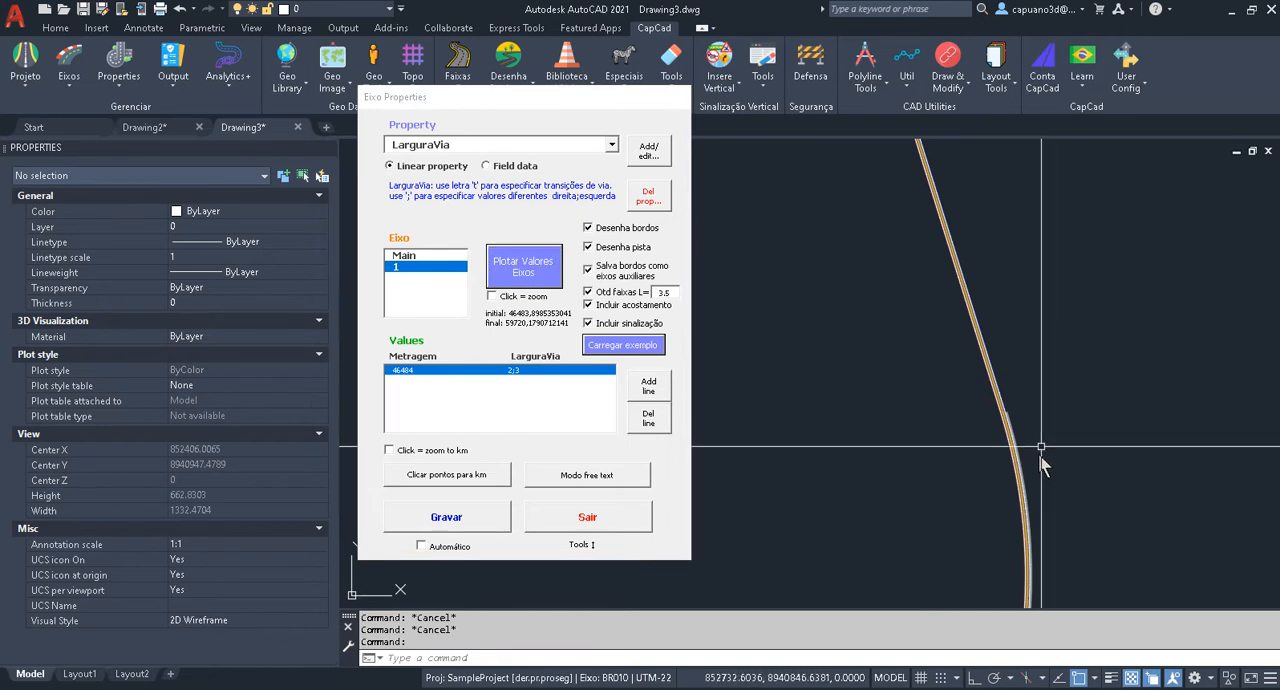
# Regenerate the drawing, then save the 2;3 LarguraVia value and plot axis 1 again.
pyautogui.moveTo(1032, 545); pyautogui.dragTo(1008, 286, button='middle')
pyautogui.scroll(-3, 972, 445)
pyautogui.scroll(10, 972, 447)
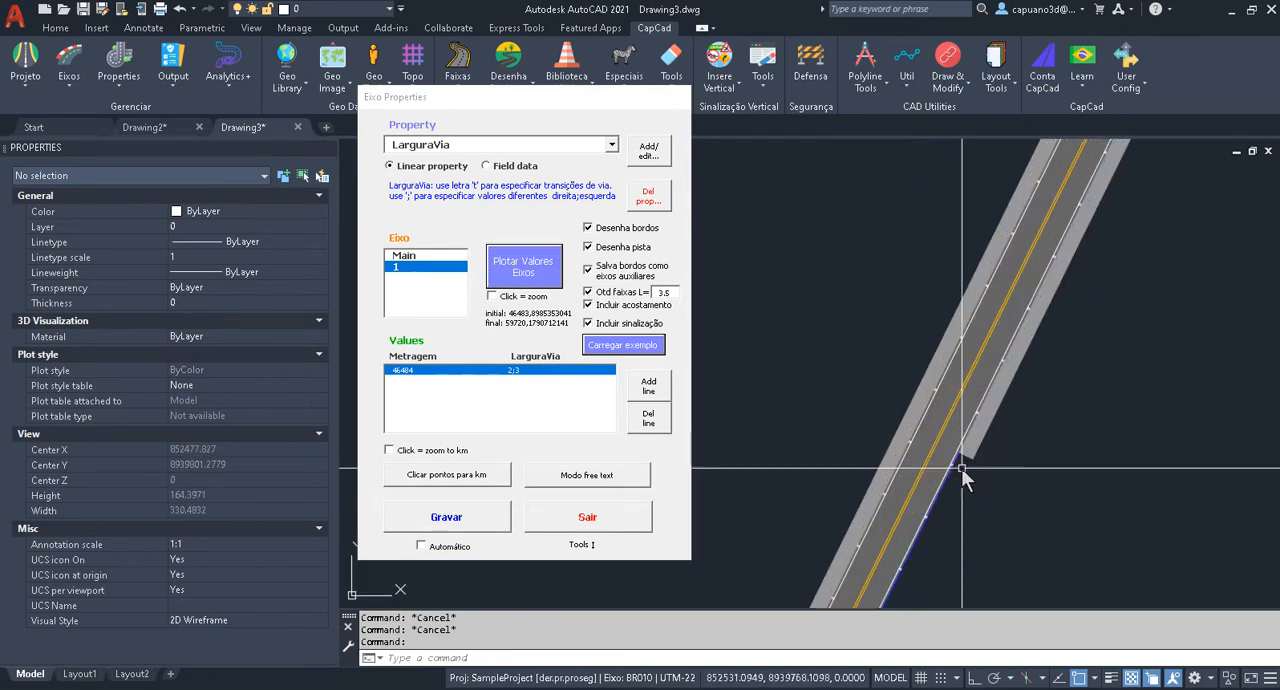
pyautogui.write('re')
pyautogui.press('Return')
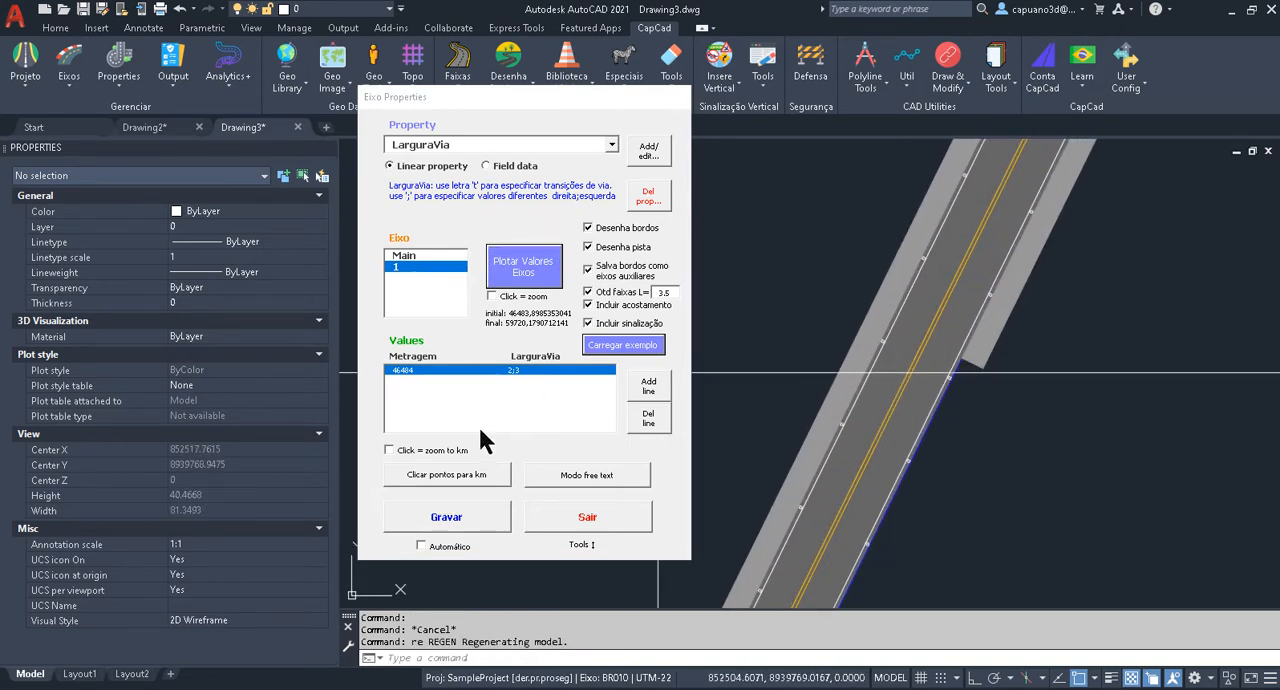
pyautogui.click(444, 516)
pyautogui.click(549, 279)
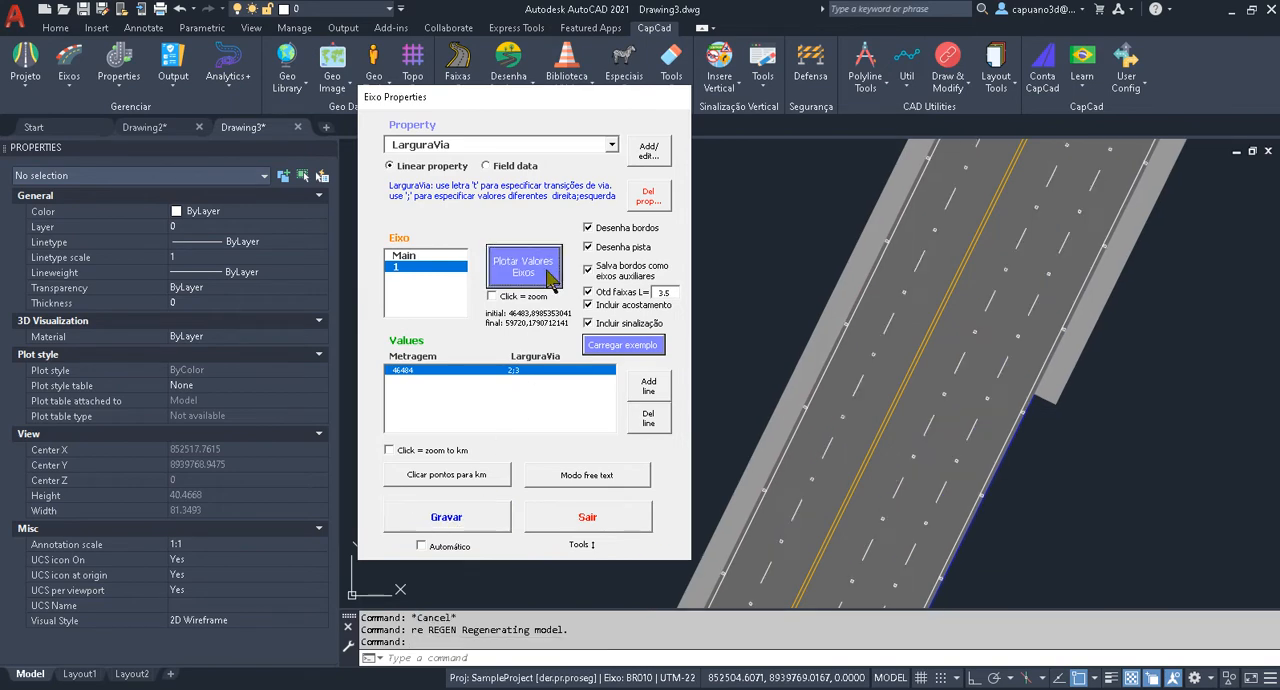
# Set the LarguraVia value at metragem 46484 to 5;7, save it and plot axis 1 again.
pyautogui.scroll(-8, 800, 245)
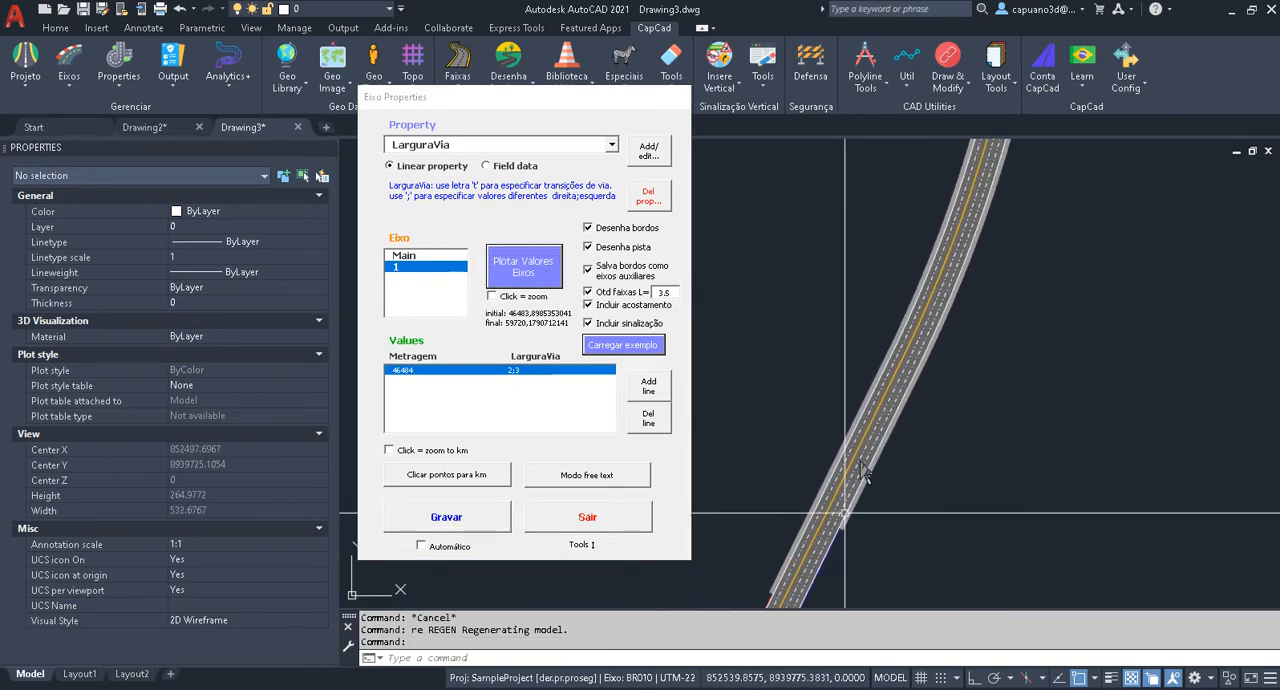
pyautogui.scroll(4, 940, 305)
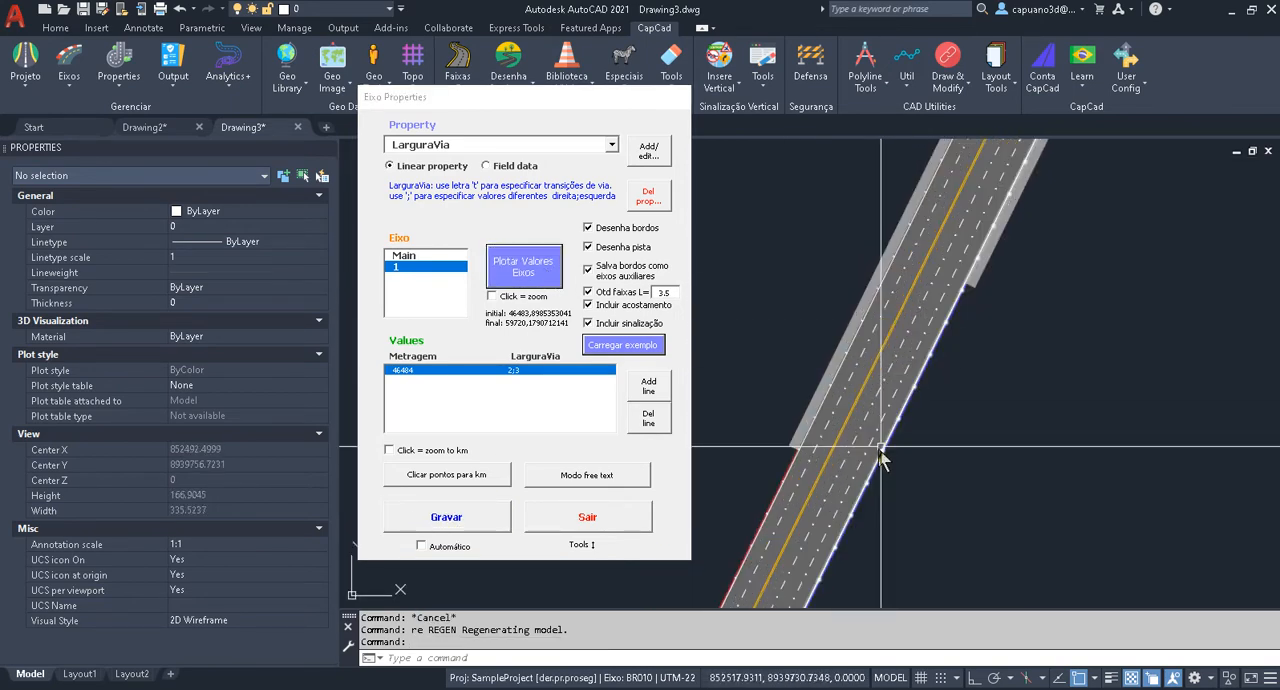
pyautogui.moveTo(873, 455); pyautogui.dragTo(920, 465, button='middle')
pyautogui.scroll(2, 916, 425)
pyautogui.press('Escape')
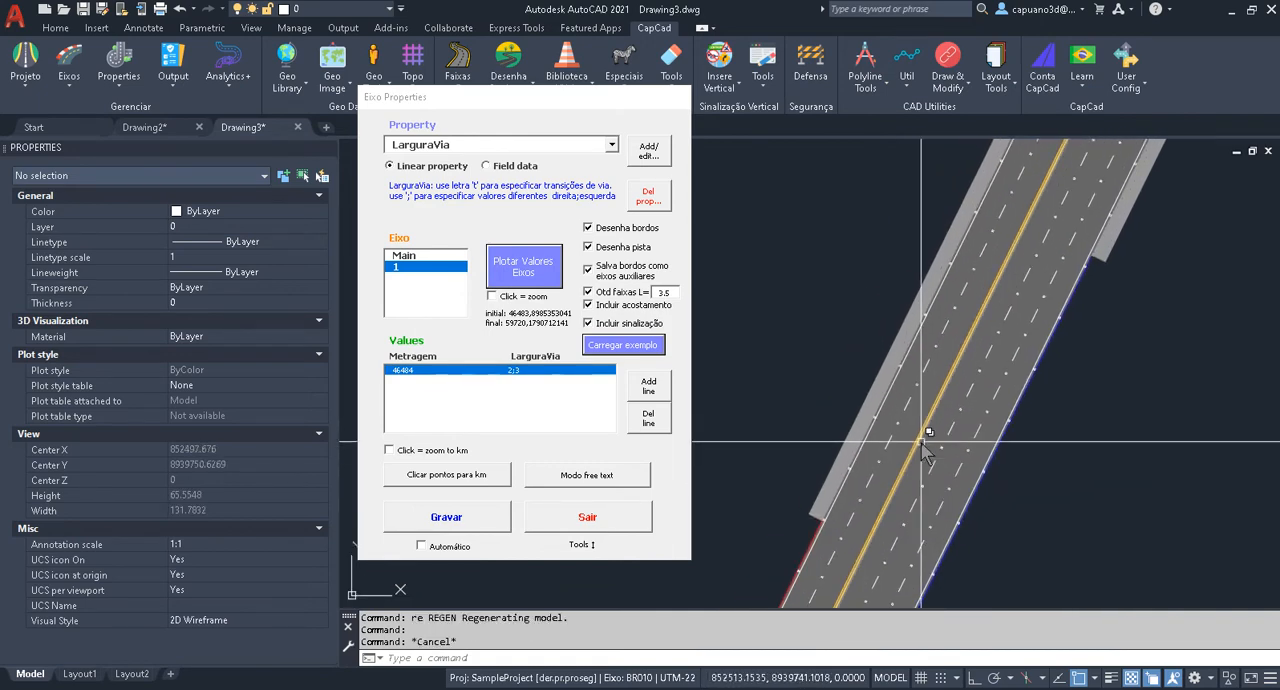
pyautogui.doubleClick(511, 370)
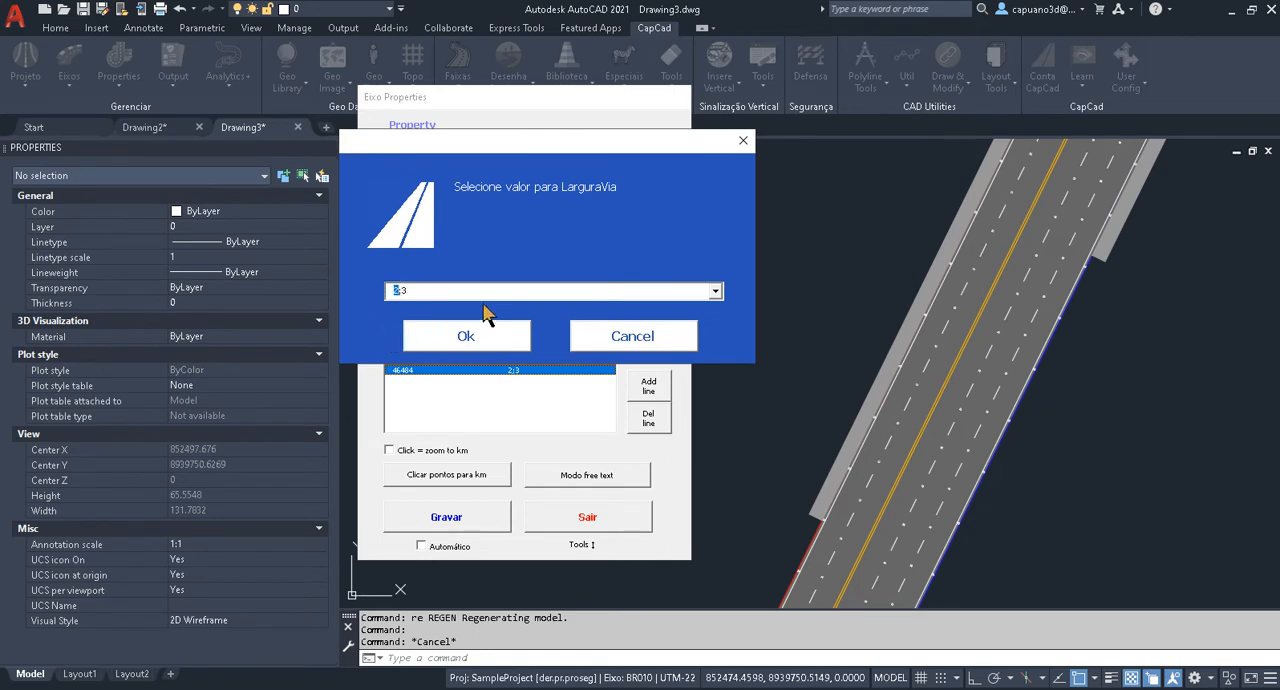
pyautogui.write('5;7')
pyautogui.click(512, 345)
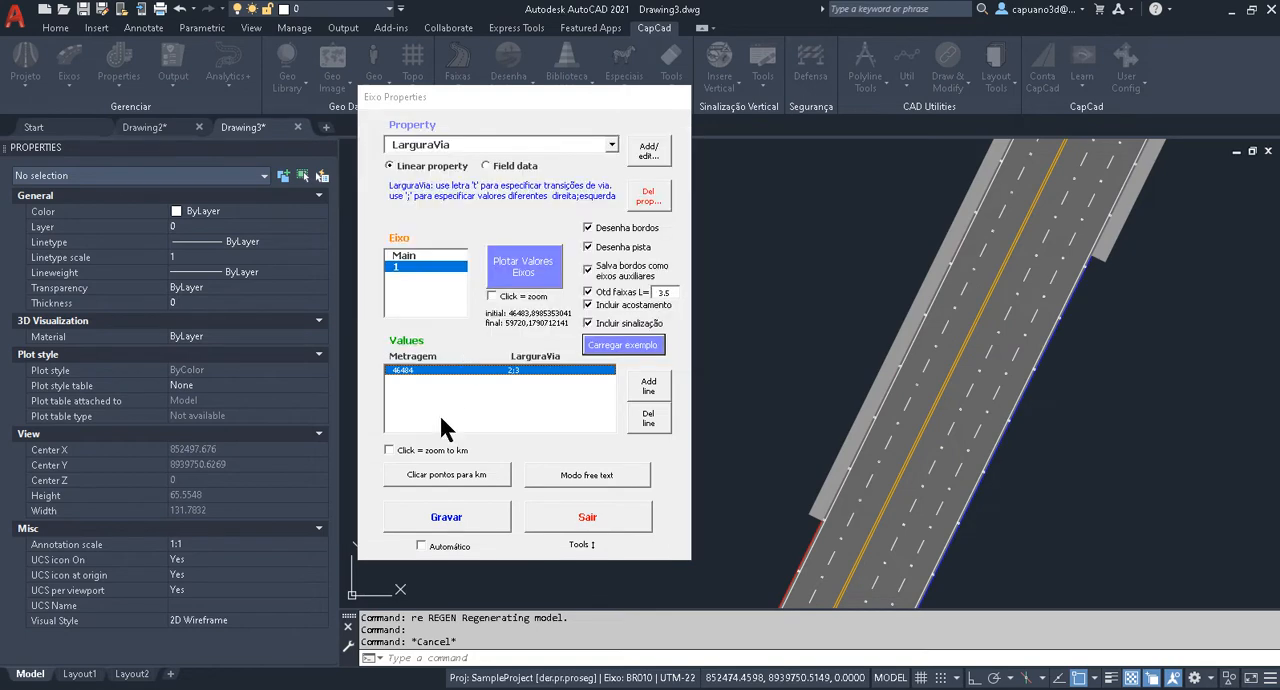
pyautogui.click(447, 516)
pyautogui.click(528, 276)
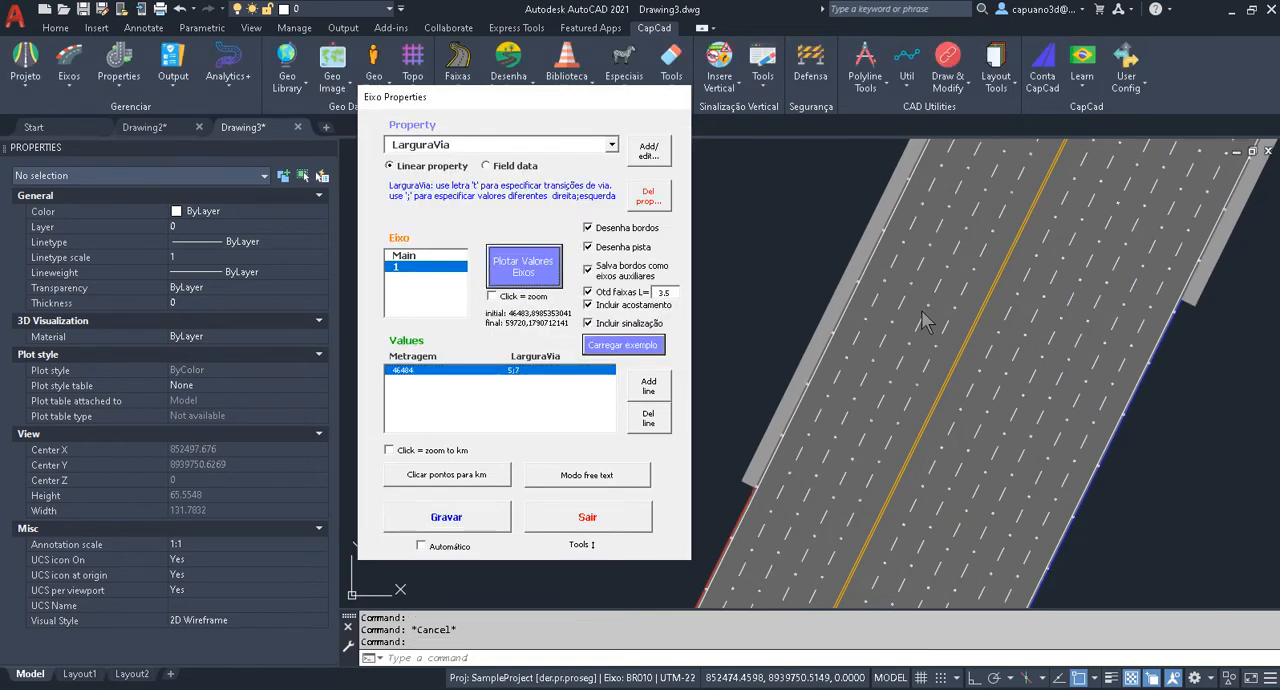
# Examine the road plotted with the 5;7 width along axis 1, from its start through the curves.
pyautogui.scroll(-10, 926, 340)
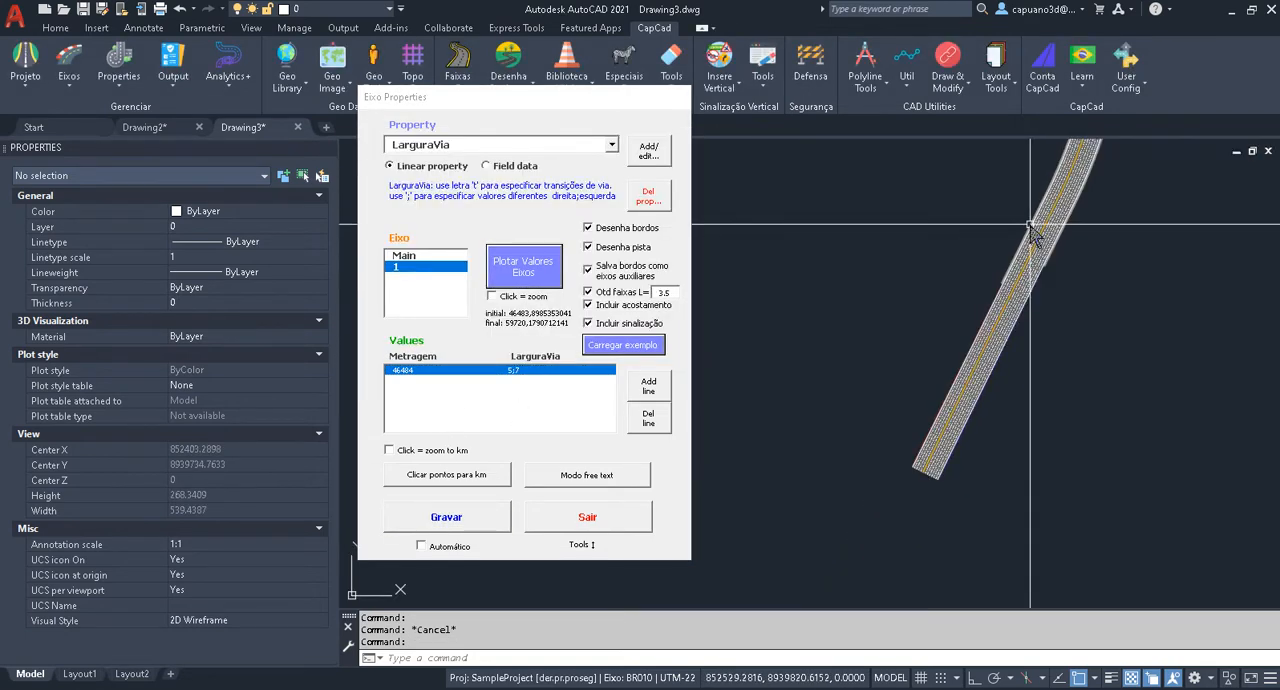
pyautogui.scroll(7, 907, 312)
pyautogui.scroll(-9, 899, 400)
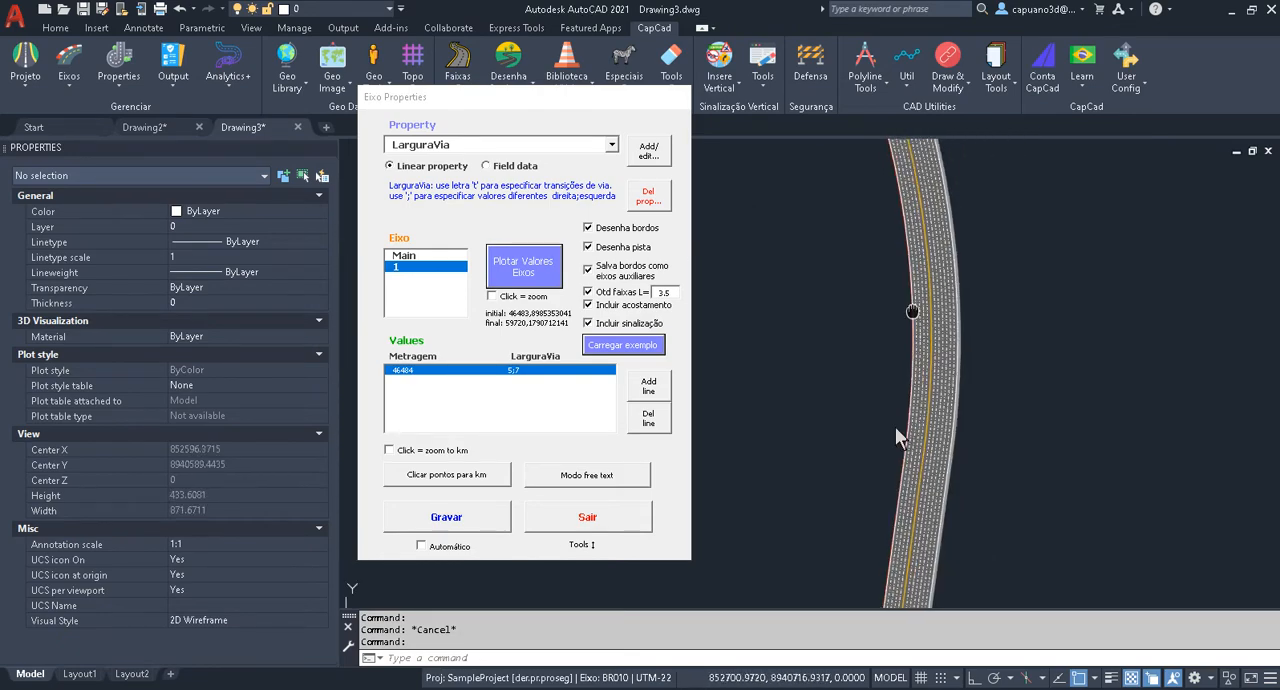
pyautogui.scroll(4, 825, 345)
pyautogui.scroll(-6, 820, 328)
pyautogui.moveTo(856, 322); pyautogui.dragTo(825, 453, button='middle')
pyautogui.moveTo(885, 236); pyautogui.dragTo(741, 450, button='middle')
pyautogui.scroll(-2, 850, 450)
pyautogui.scroll(8, 850, 452)
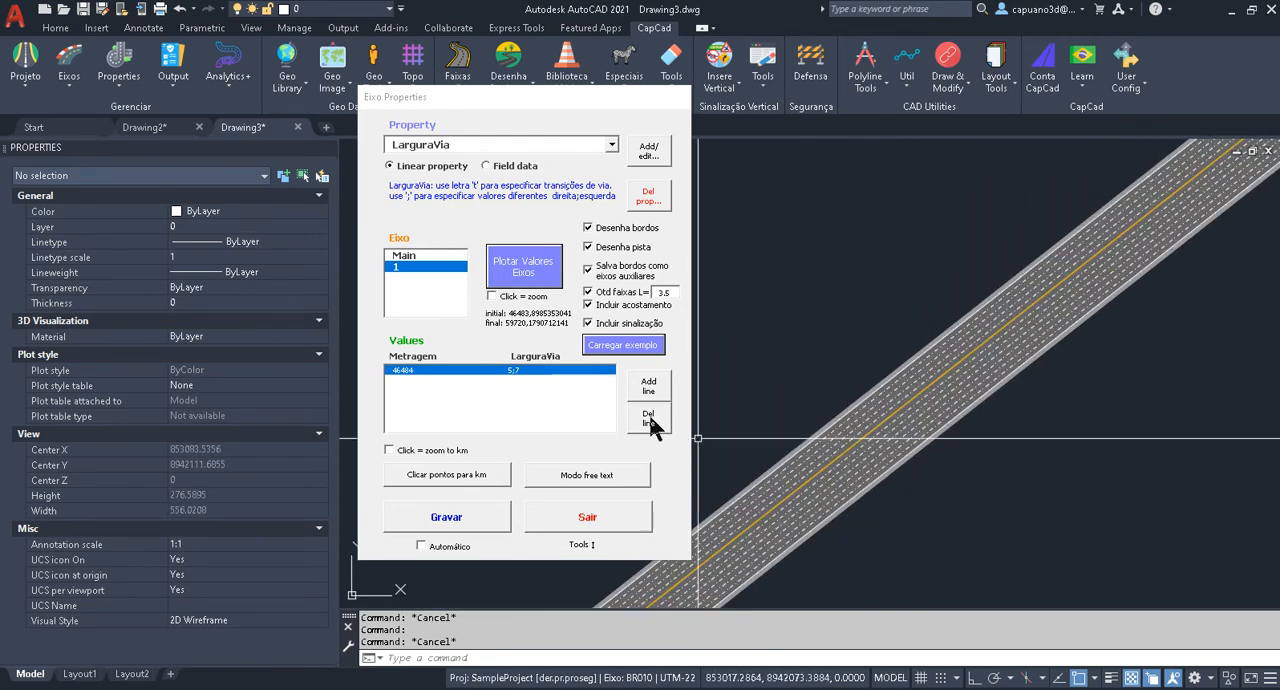
# Assign the LarguraVia transition value t to a point picked on axis 1 at about metragem 48984.
pyautogui.click(465, 478)
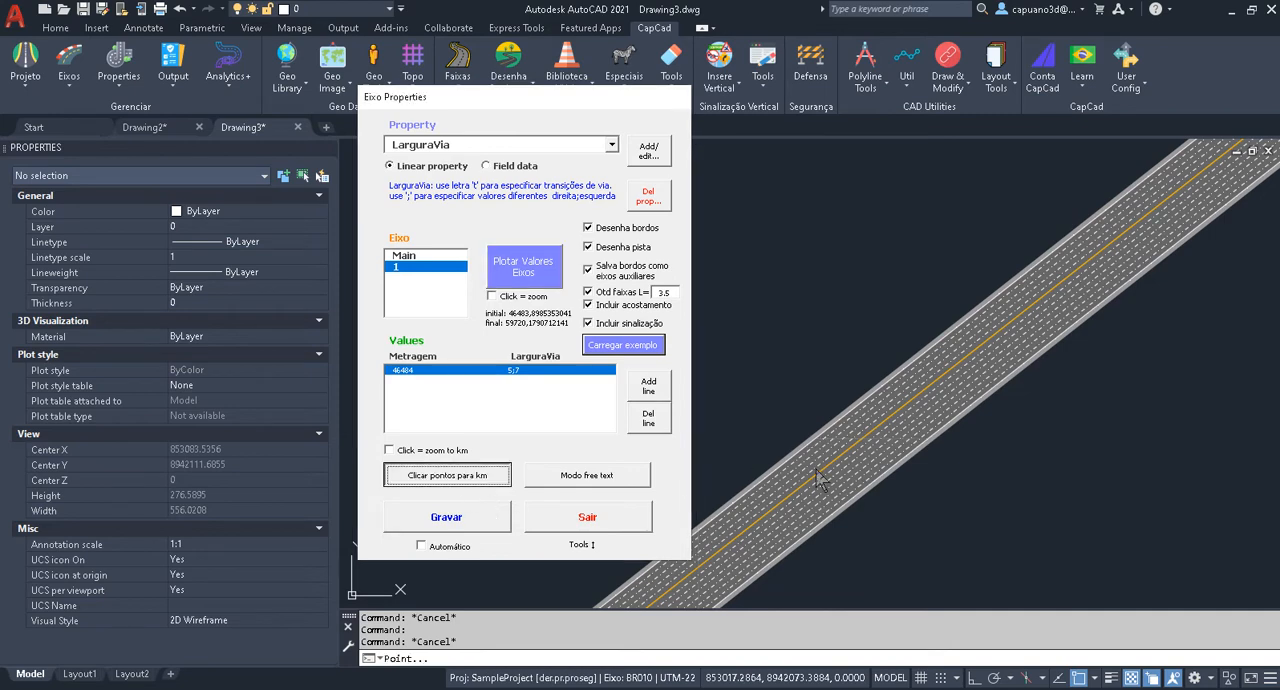
pyautogui.click(897, 418)
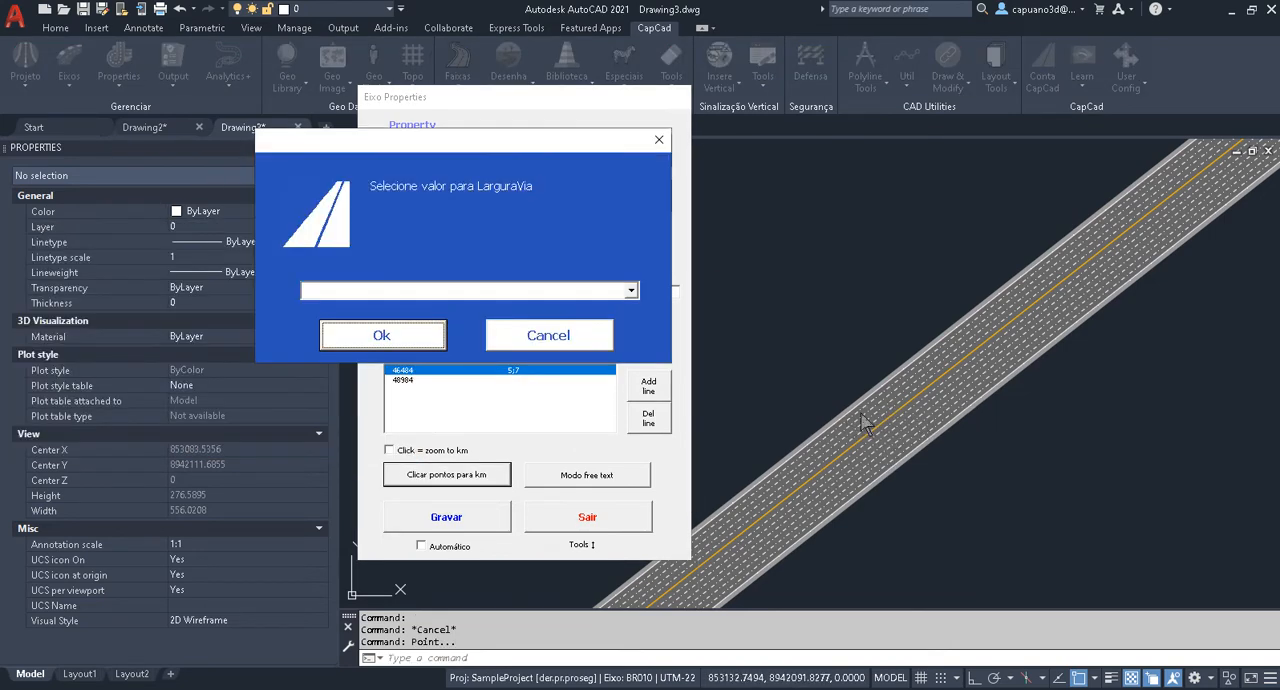
pyautogui.moveTo(533, 154); pyautogui.dragTo(585, 153)
pyautogui.click(486, 281)
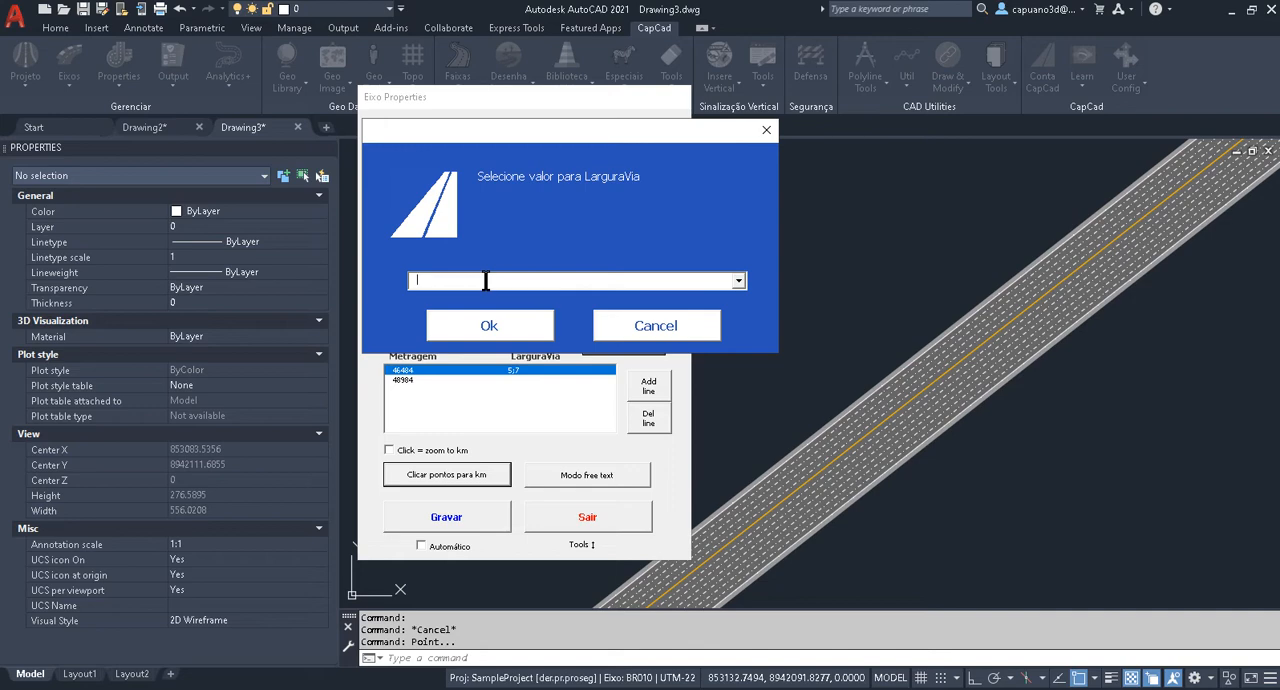
pyautogui.write('t')
pyautogui.click(487, 326)
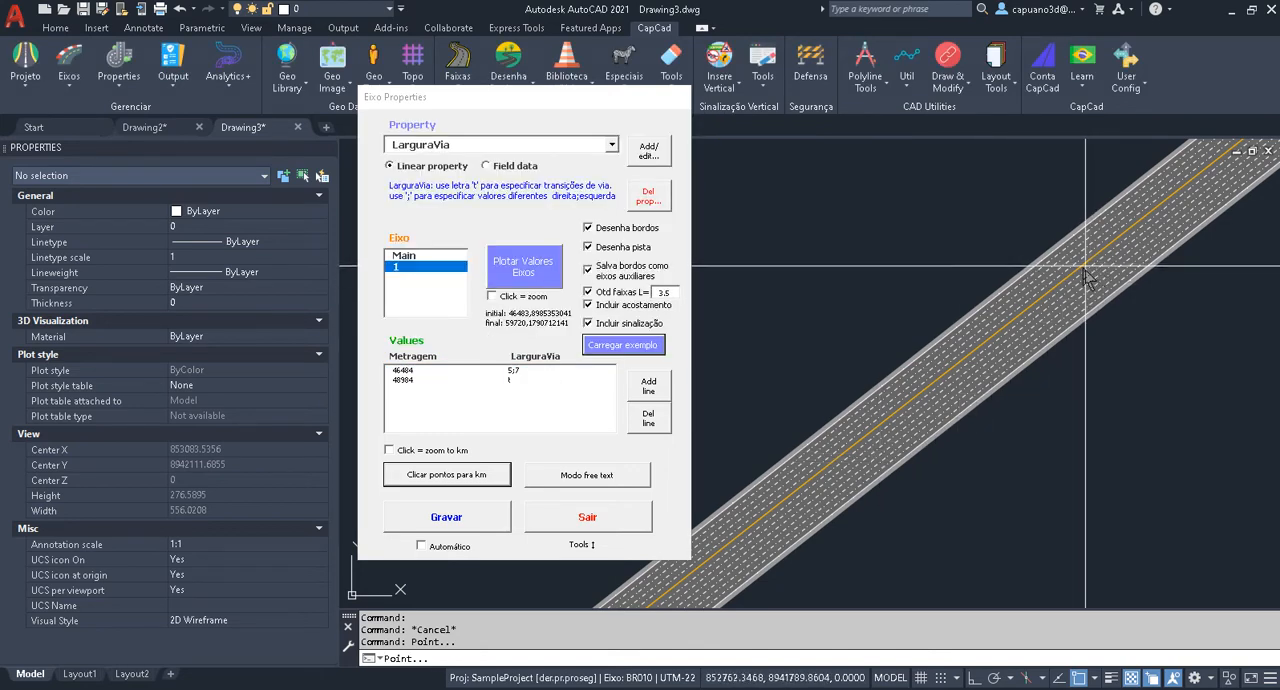
# Assign the LarguraVia value 3;3 to another point picked on axis 1 at about metragem 48918.
pyautogui.click(989, 344)
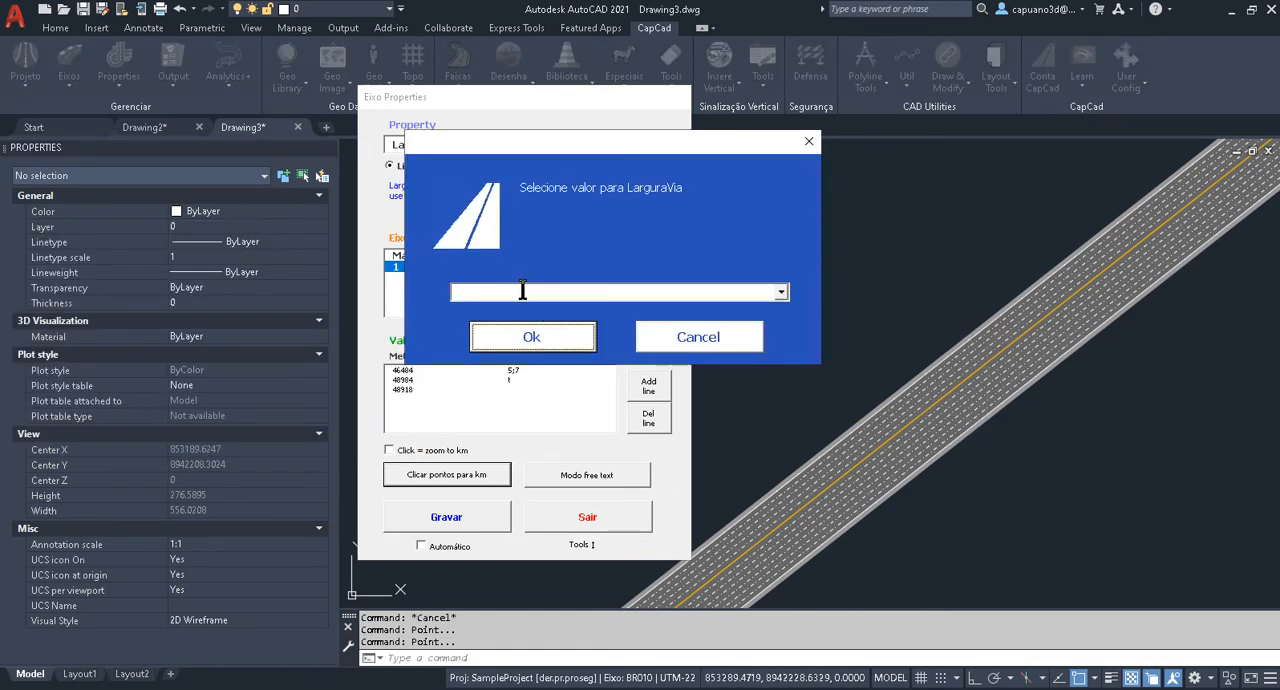
pyautogui.click(522, 290)
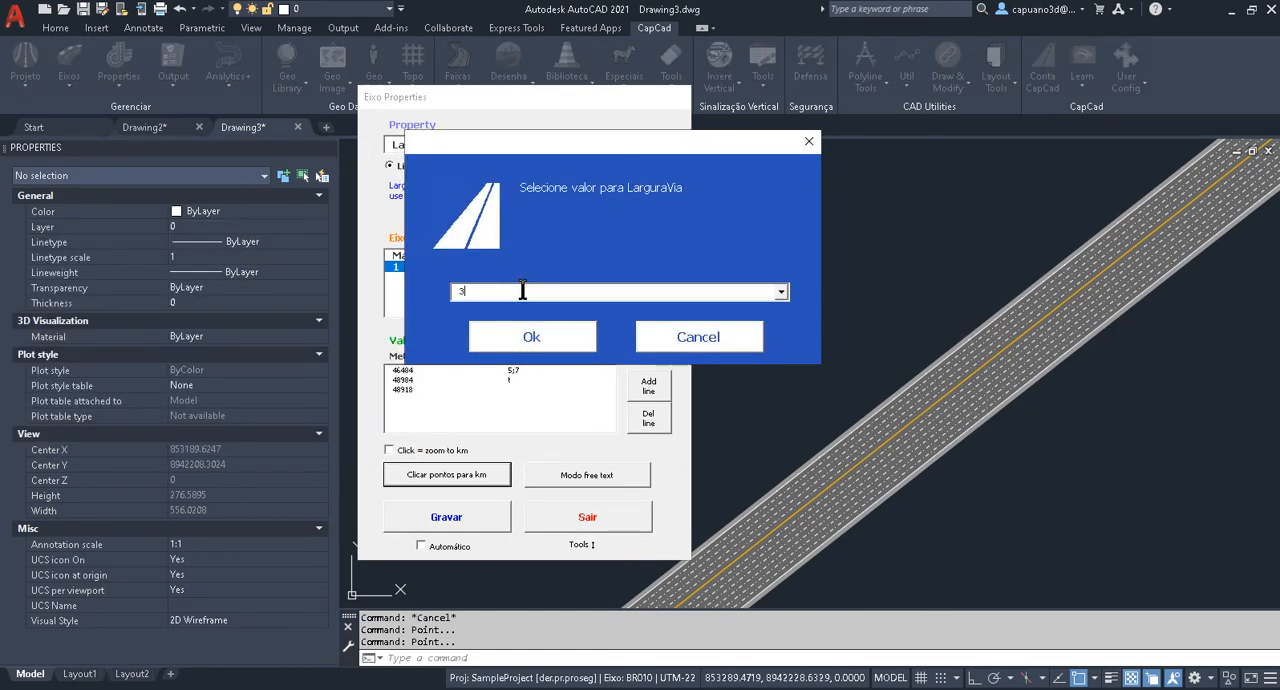
pyautogui.click(518, 342)
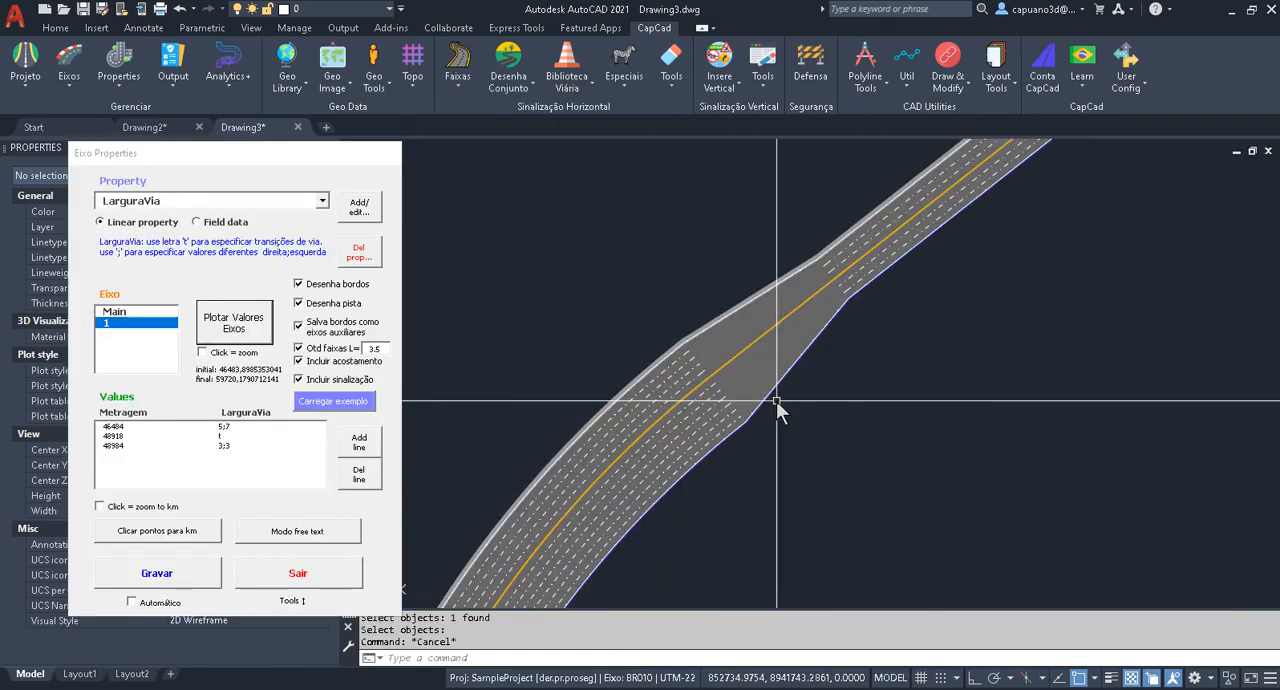
# Examine the plotted transition between the 5;7 and 3;3 road sections on axis 1.
pyautogui.moveTo(764, 366); pyautogui.dragTo(647, 460, button='middle')
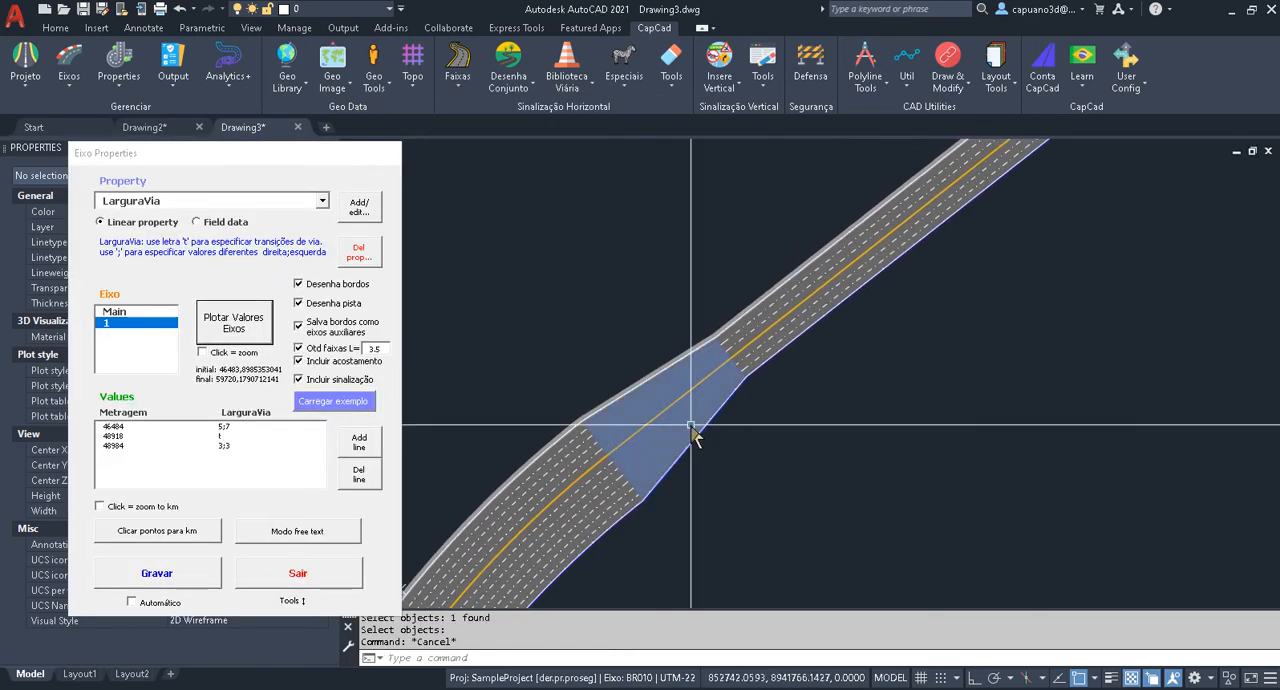
pyautogui.scroll(-4, 727, 372)
pyautogui.press('Escape')
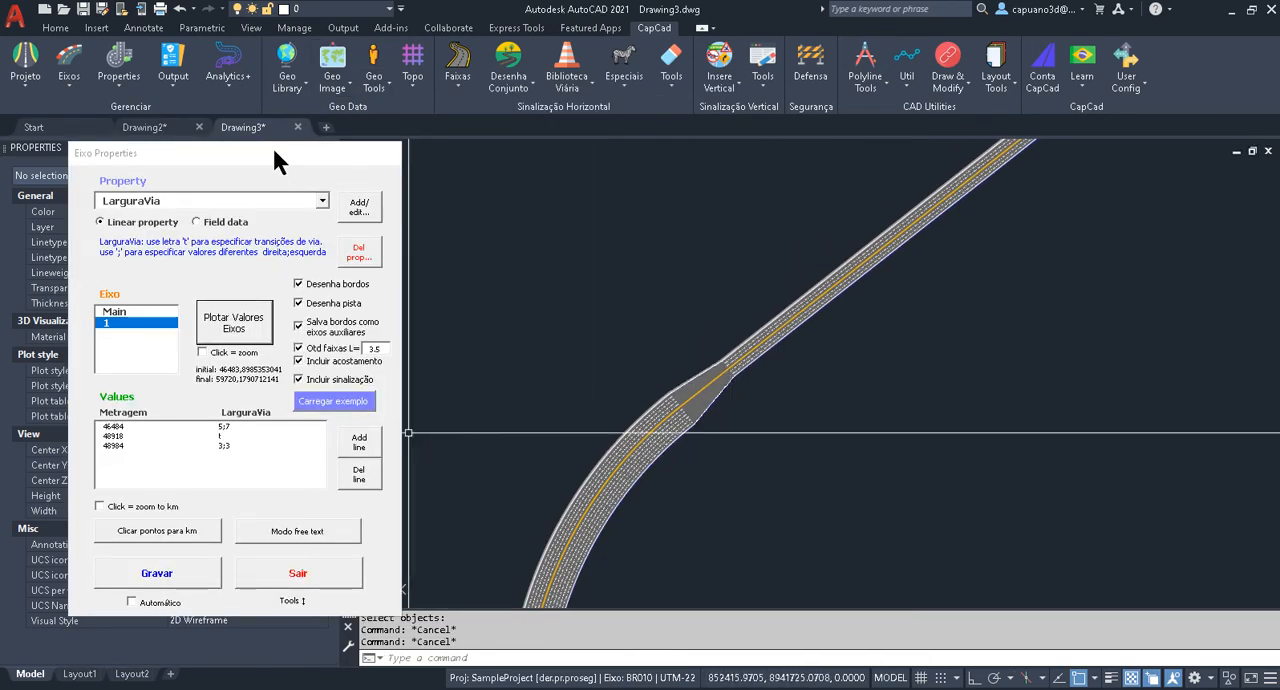
pyautogui.moveTo(278, 160); pyautogui.dragTo(384, 90)
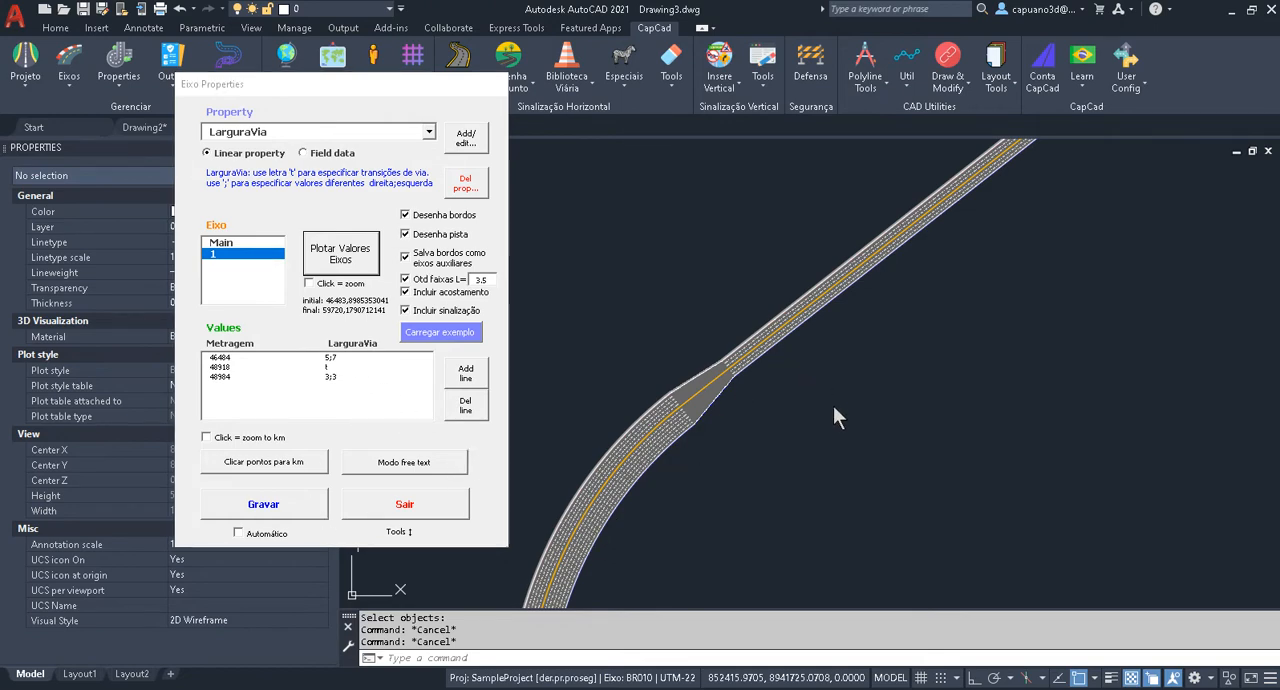
pyautogui.scroll(-5, 804, 404)
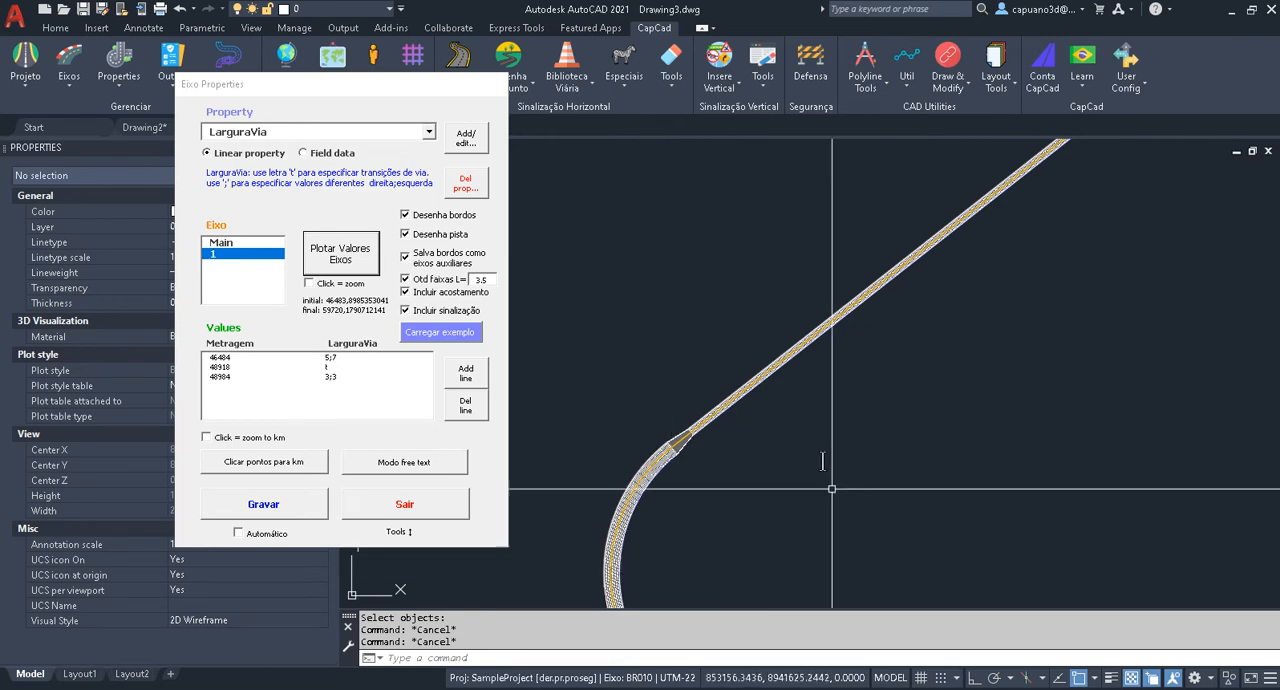
pyautogui.scroll(3, 676, 440)
pyautogui.moveTo(721, 383); pyautogui.dragTo(626, 510, button='middle')
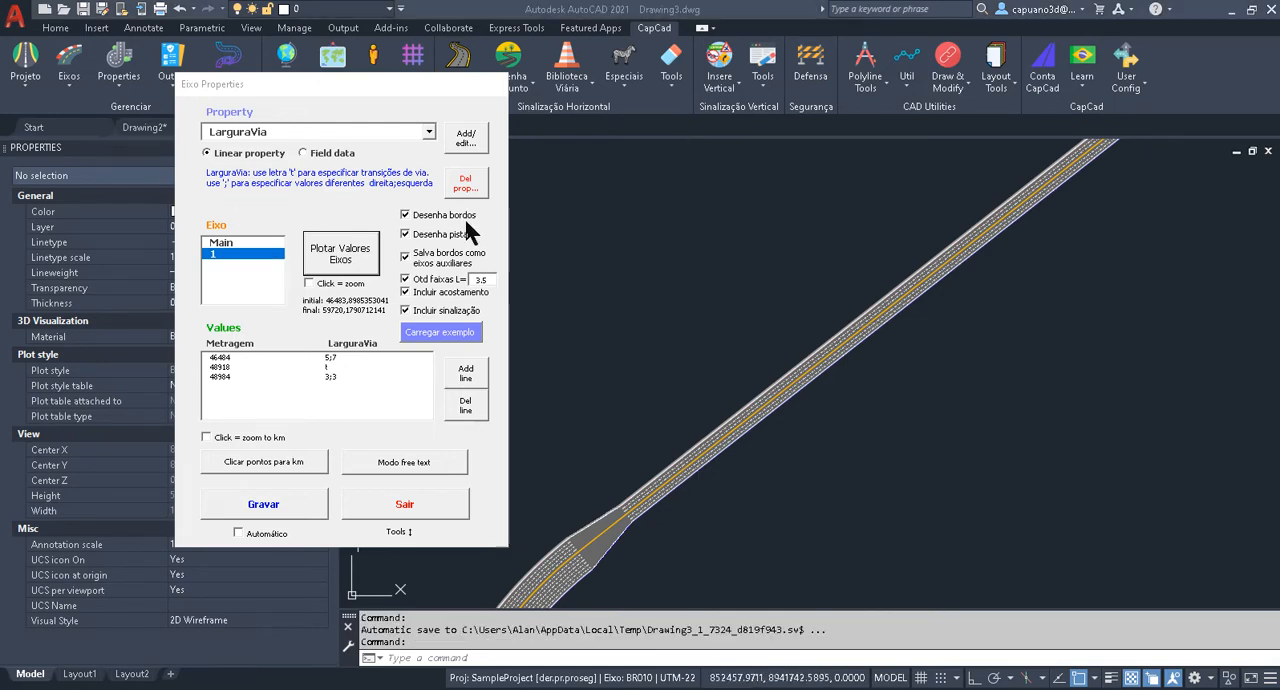
# Close the Eixo Properties dialog to leave the plotted road in full view.
pyautogui.moveTo(434, 80); pyautogui.dragTo(366, 70)
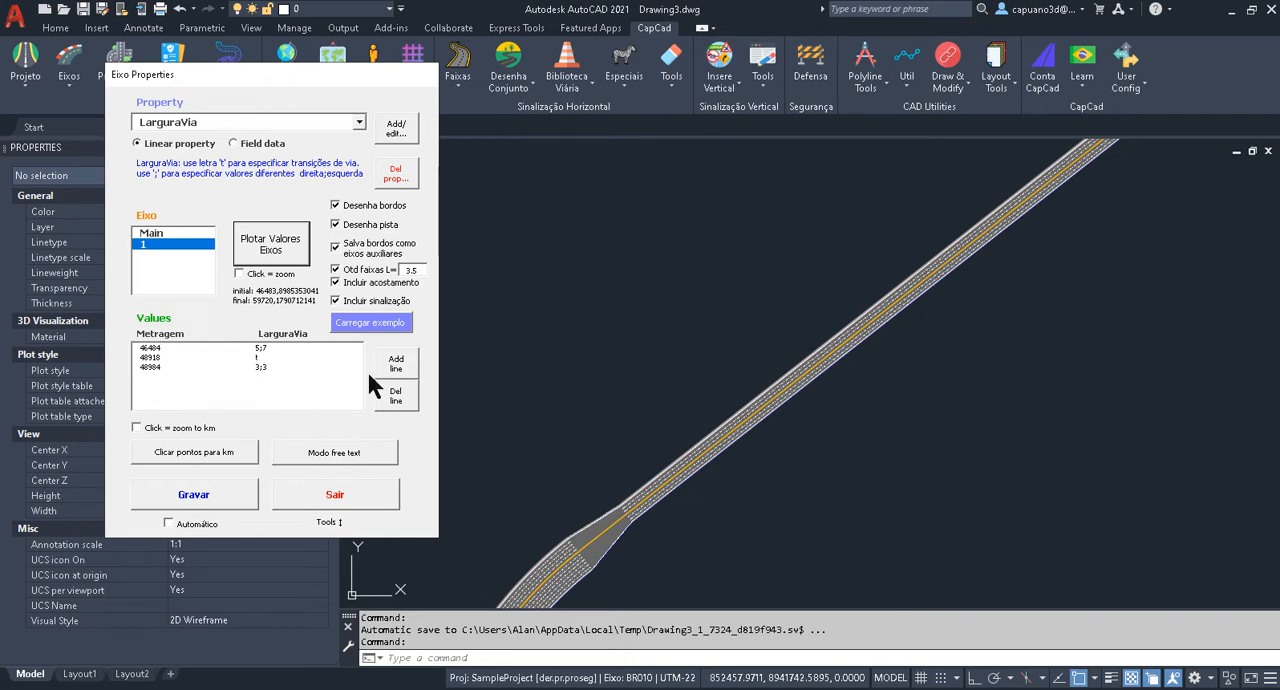
pyautogui.click(334, 494)
pyautogui.scroll(4, 600, 514)
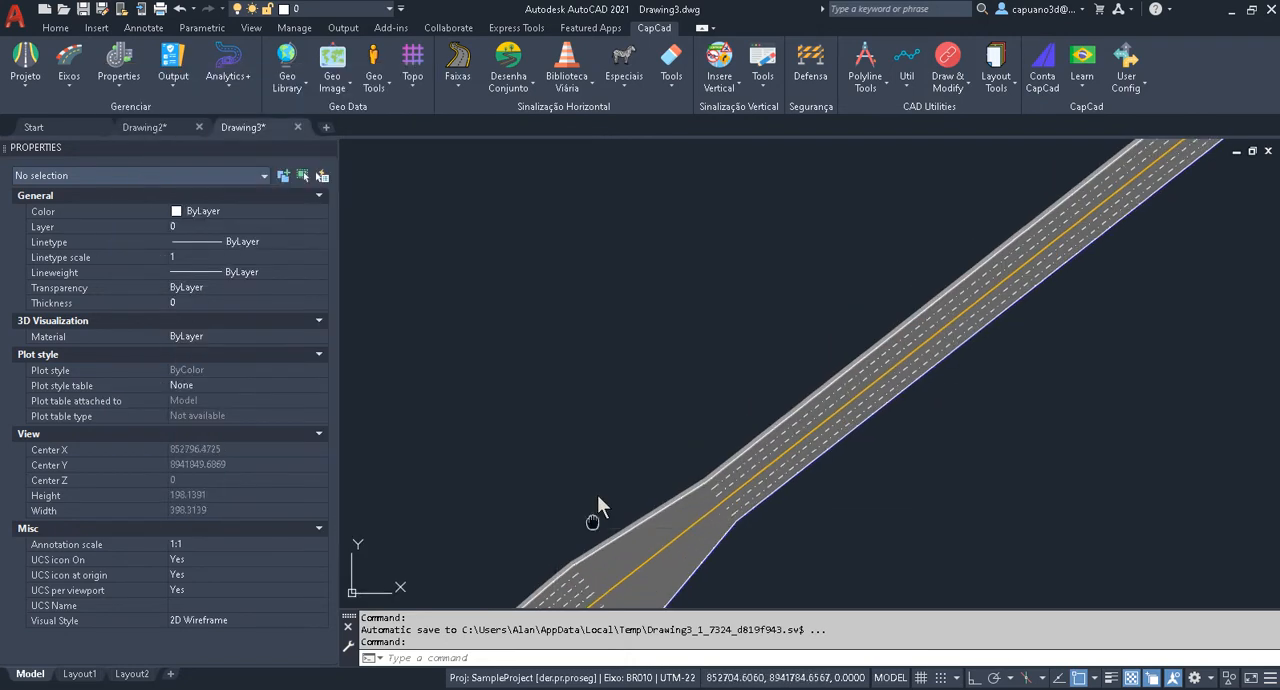
# Review the auxiliary alignments defined for the BR010 axis, including the stored bordo alignments.
pyautogui.press('Escape')
pyautogui.scroll(4, 786, 346)
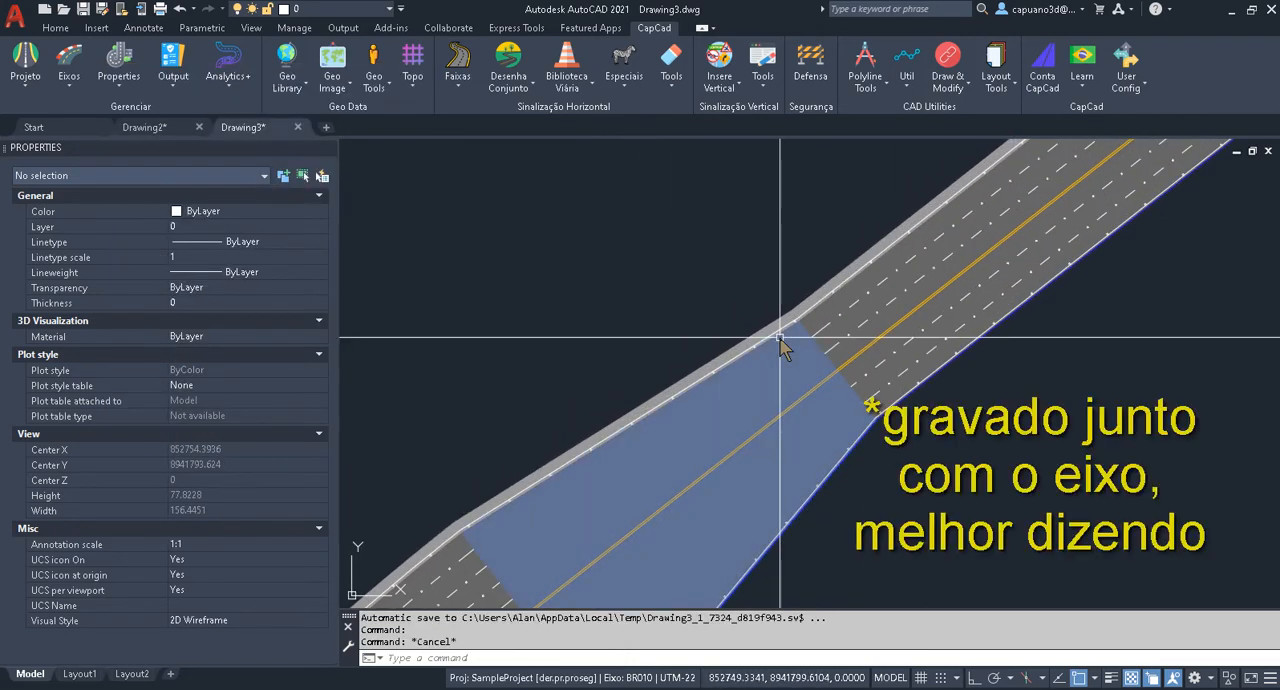
pyautogui.press('Escape')
pyautogui.press('Escape')
pyautogui.moveTo(778, 310); pyautogui.dragTo(703, 365, button='middle')
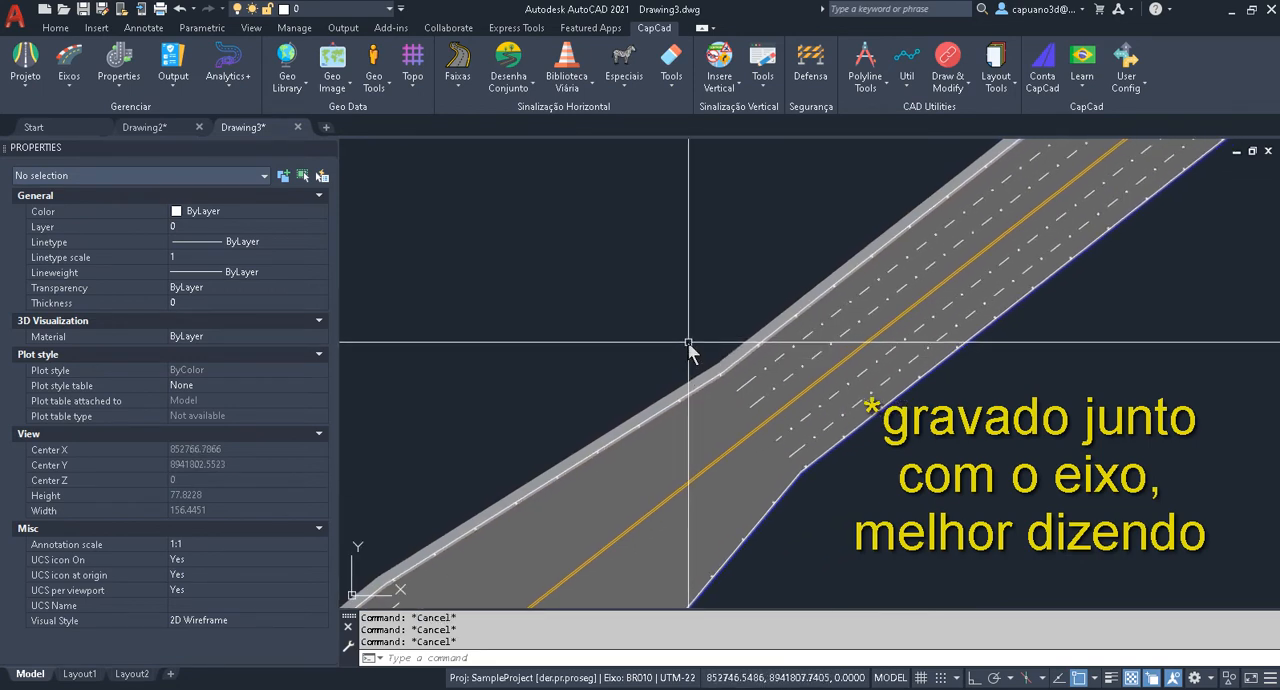
pyautogui.scroll(-2, 685, 329)
pyautogui.scroll(-2, 685, 329)
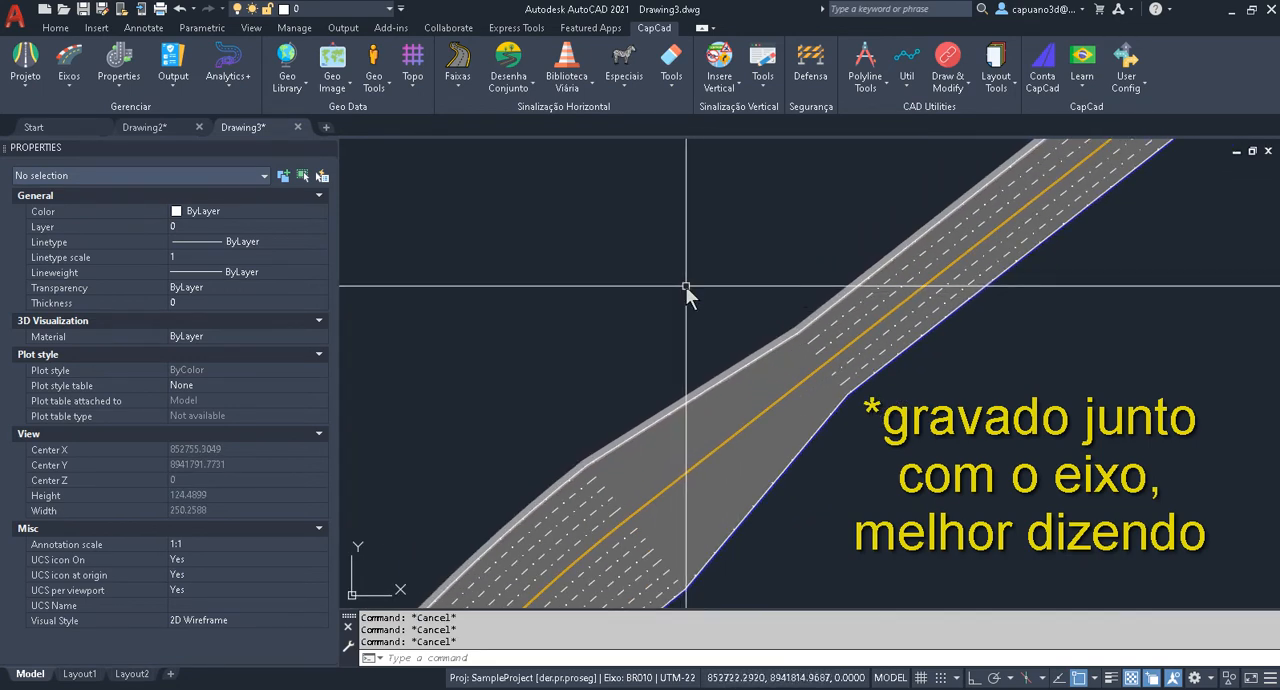
pyautogui.click(69, 87)
pyautogui.click(97, 185)
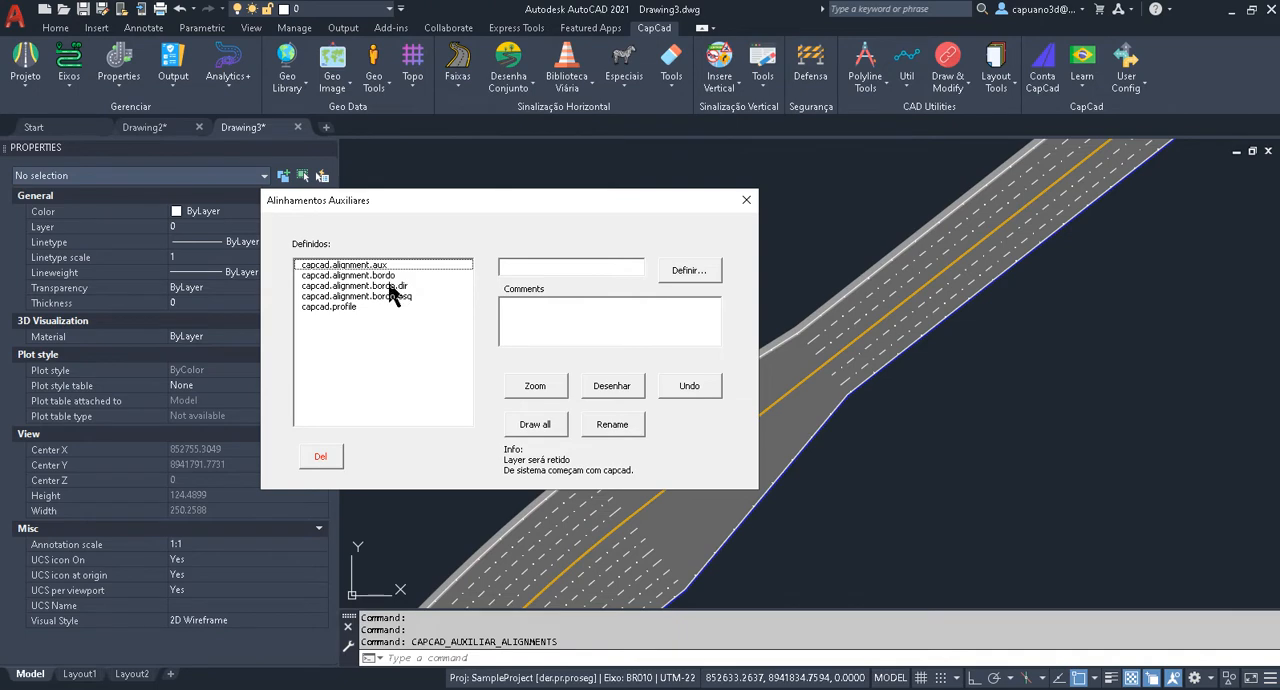
pyautogui.click(746, 200)
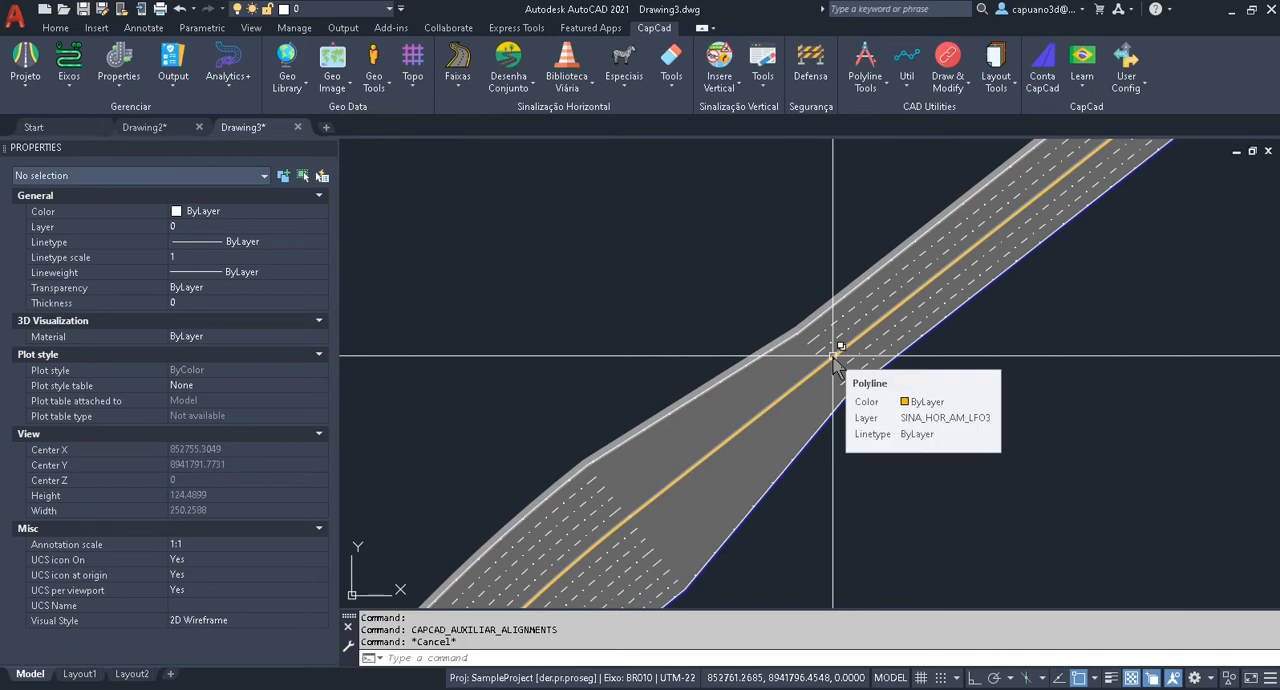
pyautogui.press('Escape')
pyautogui.press('Escape')
pyautogui.scroll(2, 698, 340)
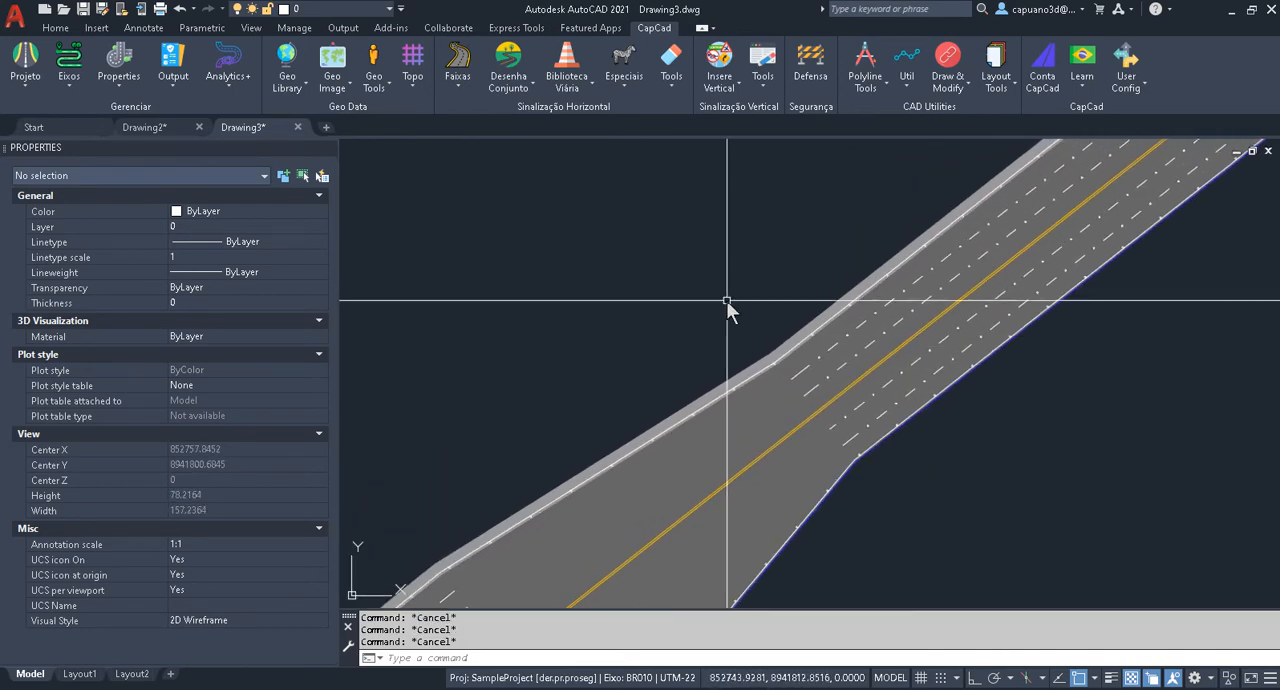
pyautogui.moveTo(634, 424); pyautogui.dragTo(749, 335, button='middle')
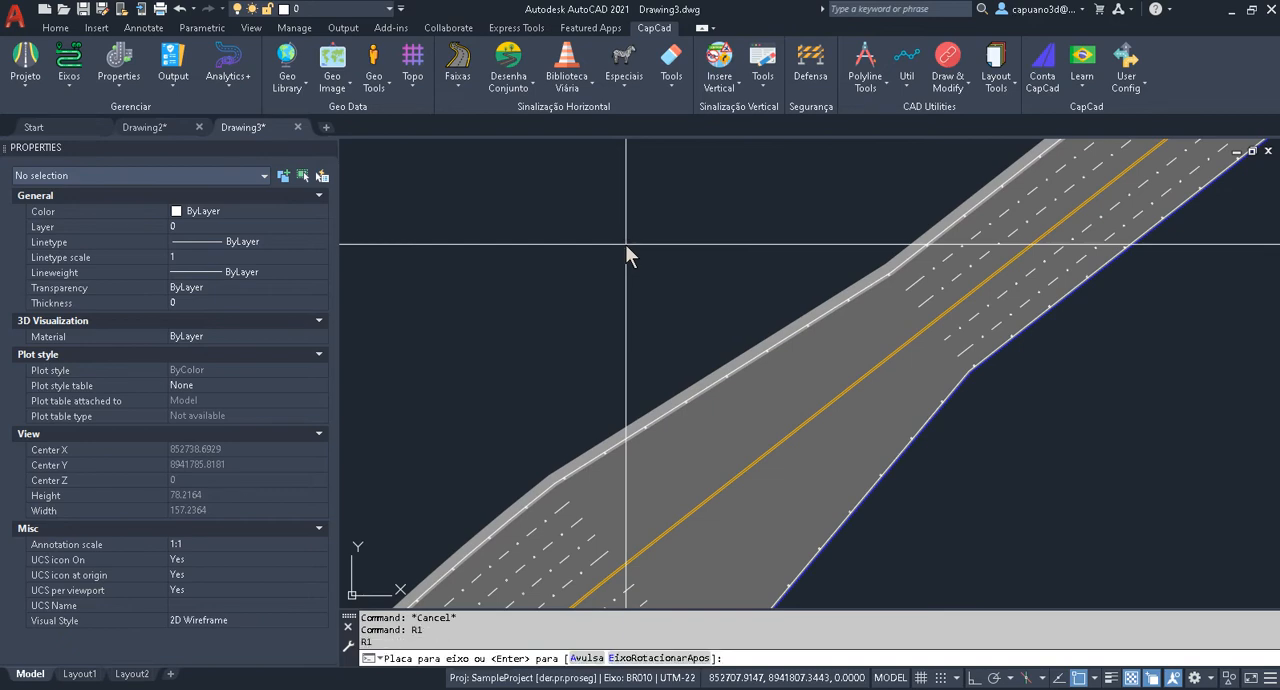
pyautogui.press('Escape')
pyautogui.press('Escape')
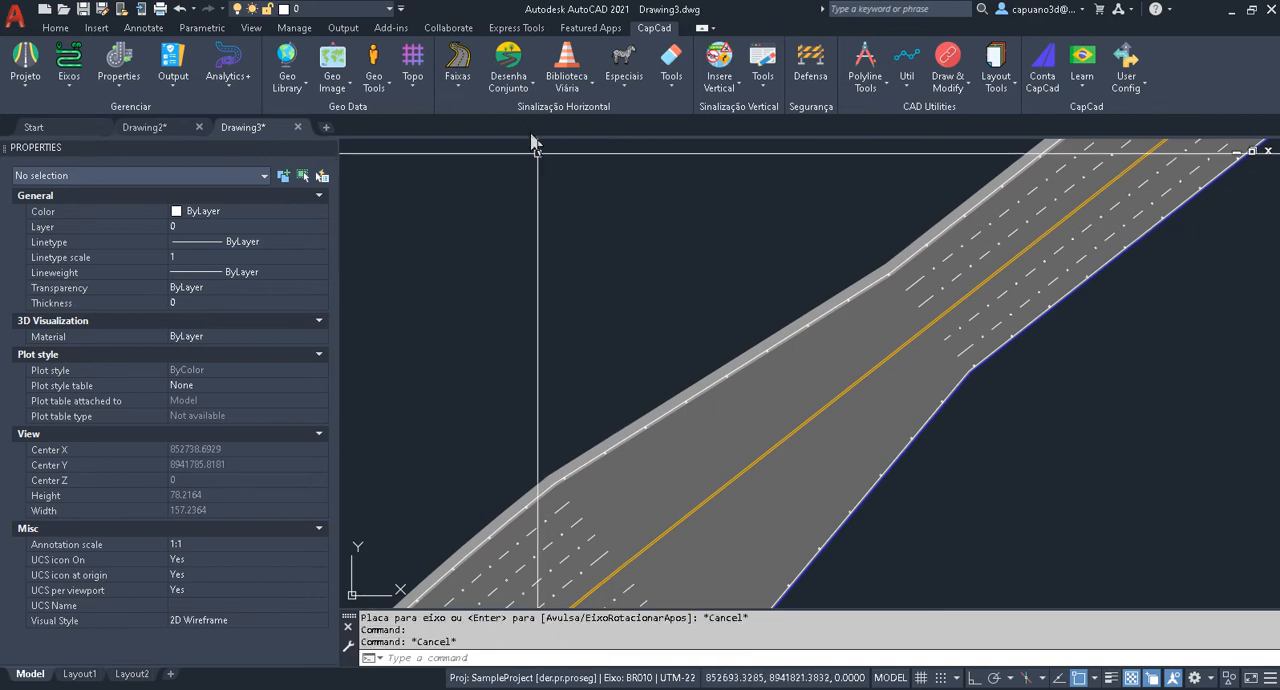
# Implant an A-13b road sign beside the northwest edge of the transition, using the defined bordos for the axis offset.
pyautogui.click(721, 79)
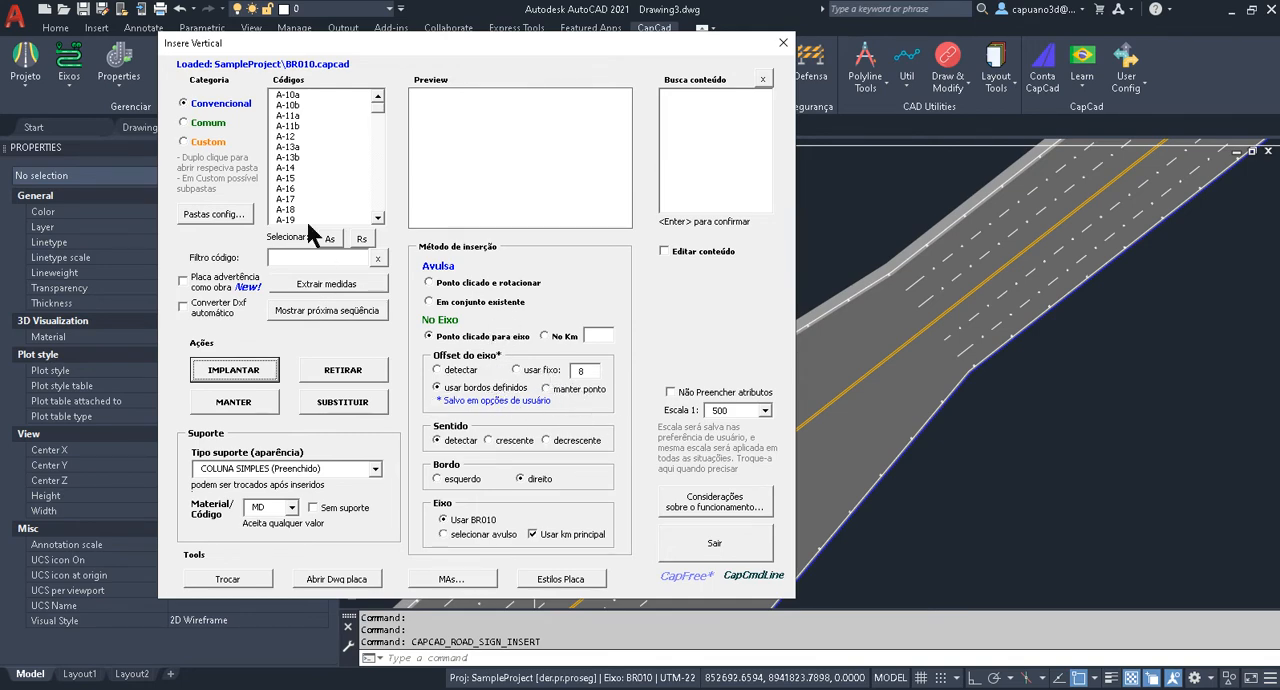
pyautogui.click(286, 157)
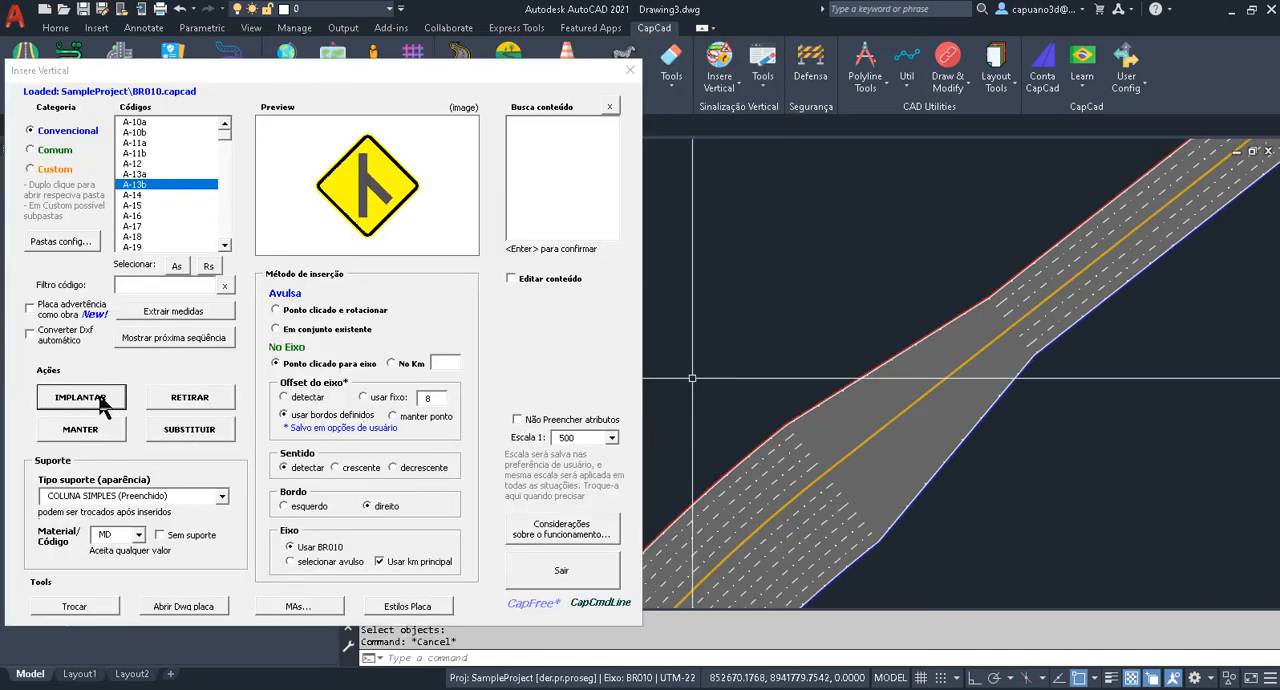
pyautogui.click(100, 400)
pyautogui.click(853, 342)
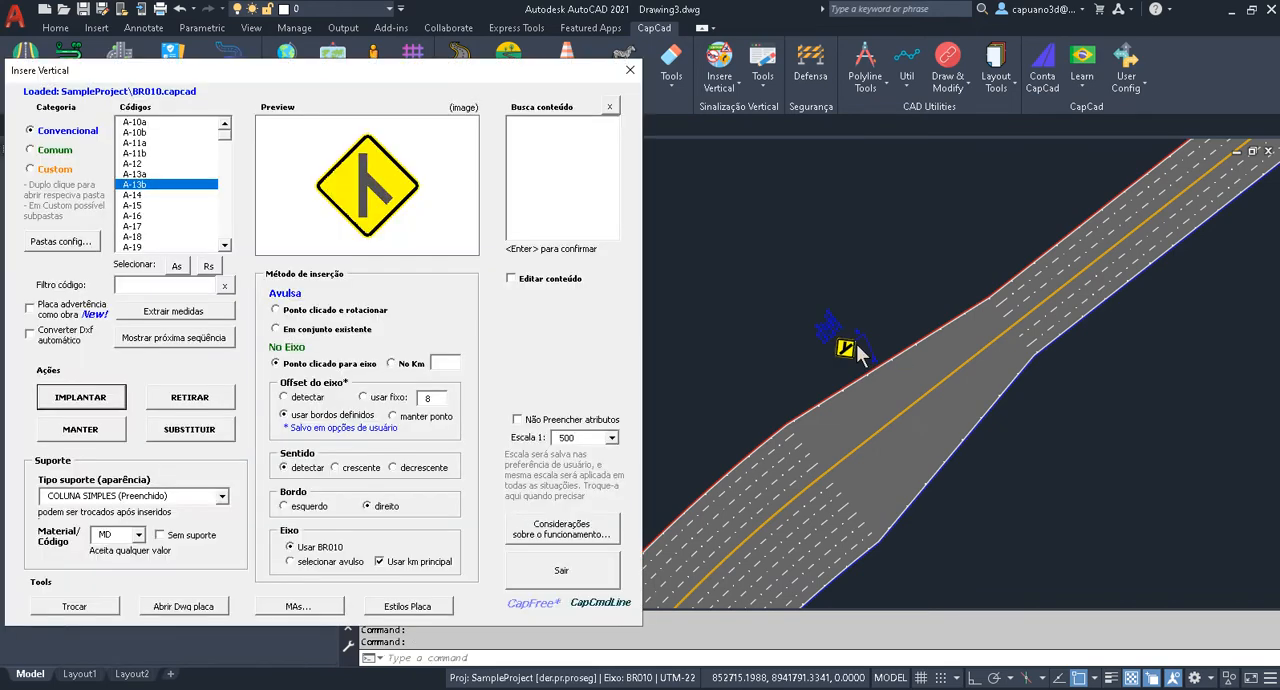
pyautogui.scroll(6, 858, 352)
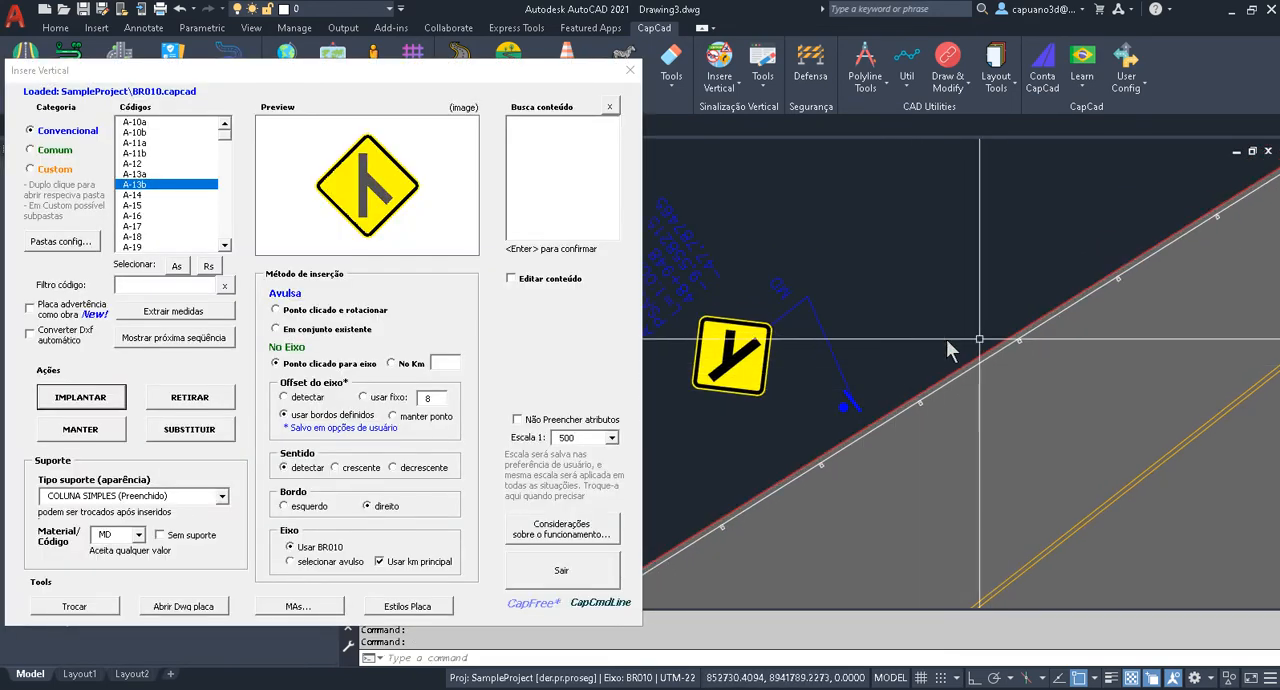
# Implant a second A-13b sign on the transition's northwest edge and another on its southeast edge.
pyautogui.click(102, 400)
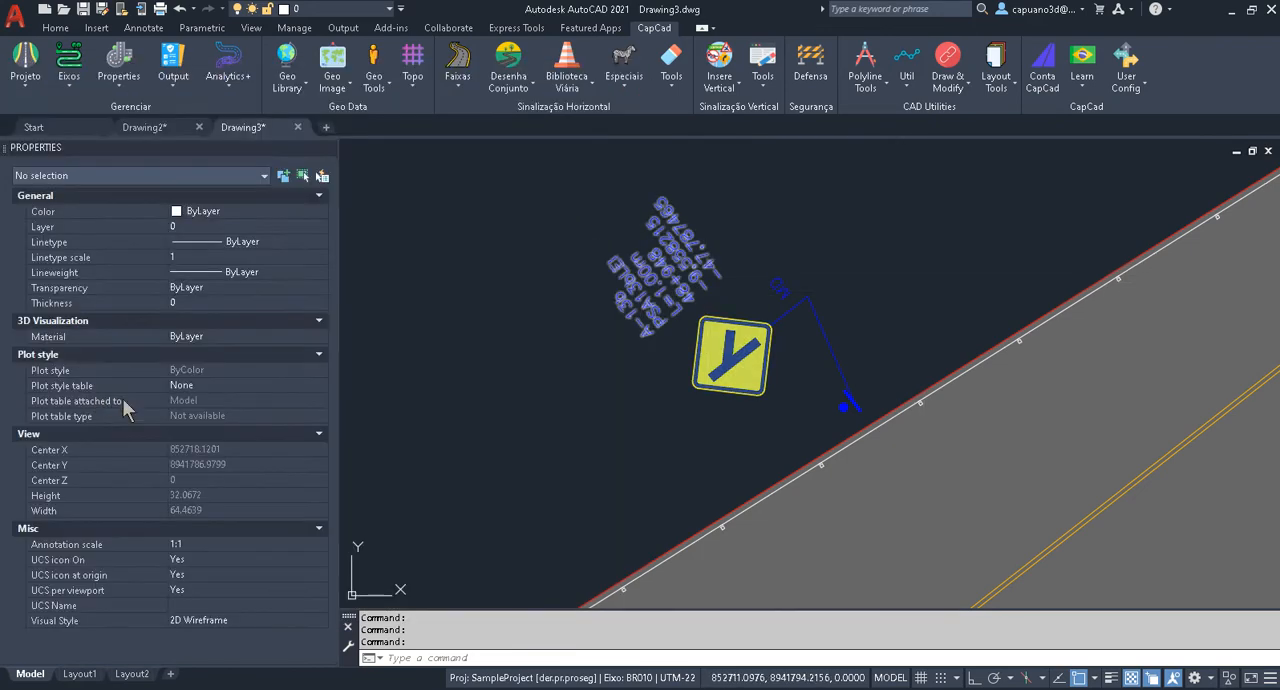
pyautogui.click(962, 288)
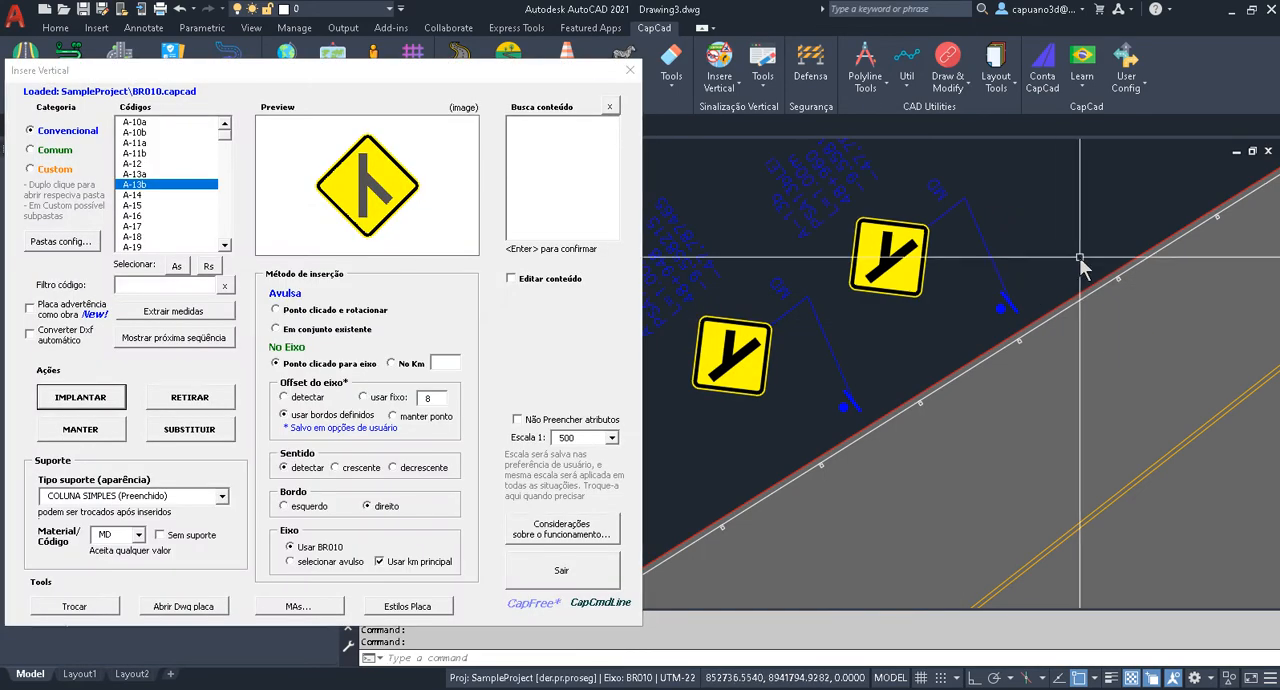
pyautogui.scroll(-6, 1000, 365)
pyautogui.click(88, 392)
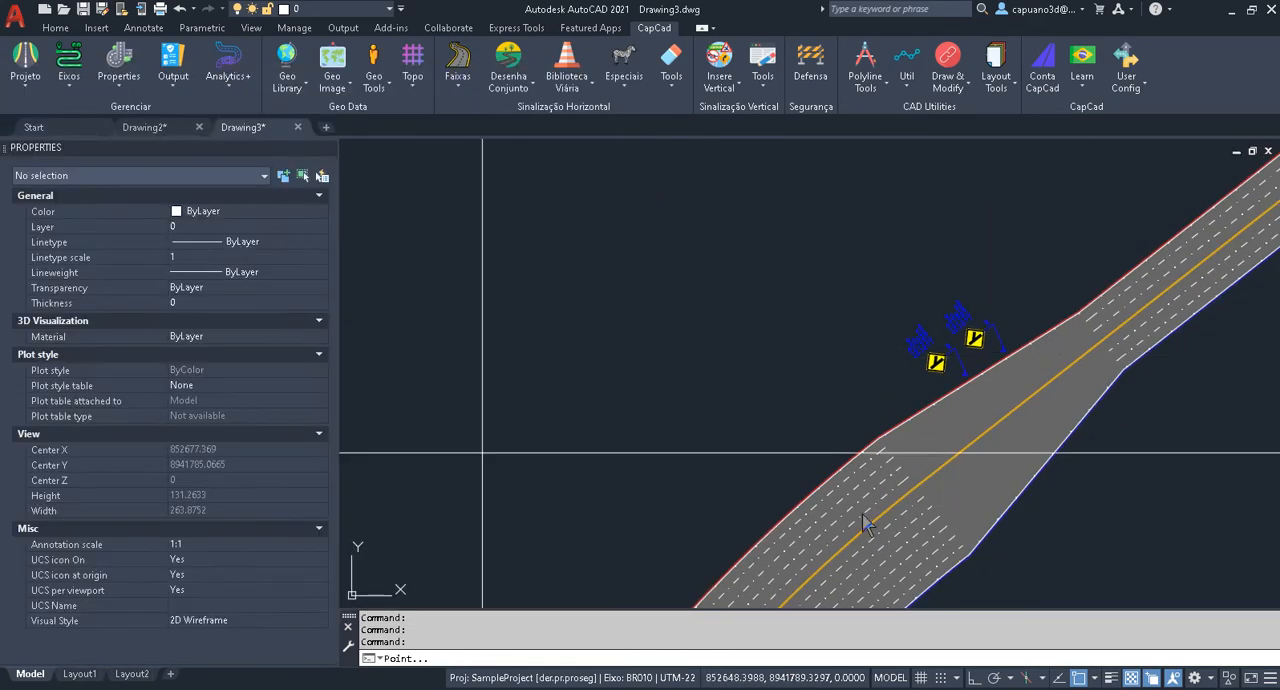
pyautogui.click(1060, 515)
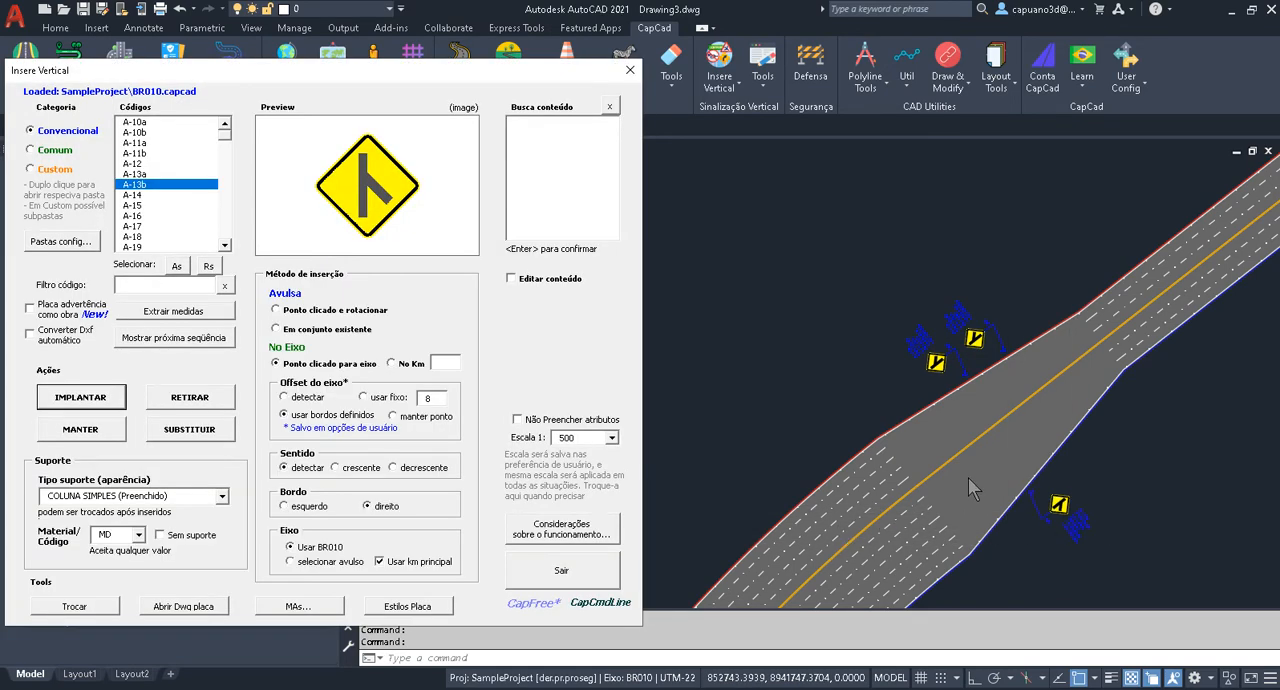
# Implant A-13b signs beside the northwest edge of the wide section and on both sides of the narrow section.
pyautogui.moveTo(837, 402); pyautogui.dragTo(870, 329, button='middle')
pyautogui.click(110, 396)
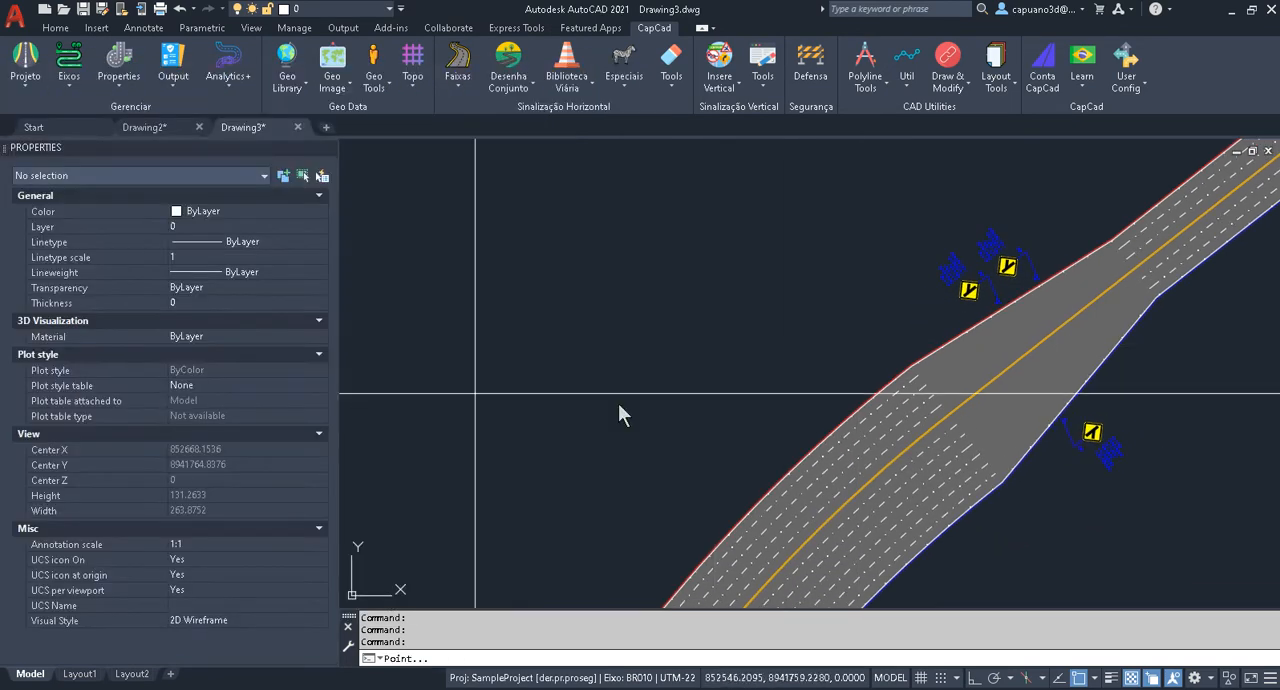
pyautogui.click(789, 399)
pyautogui.click(104, 396)
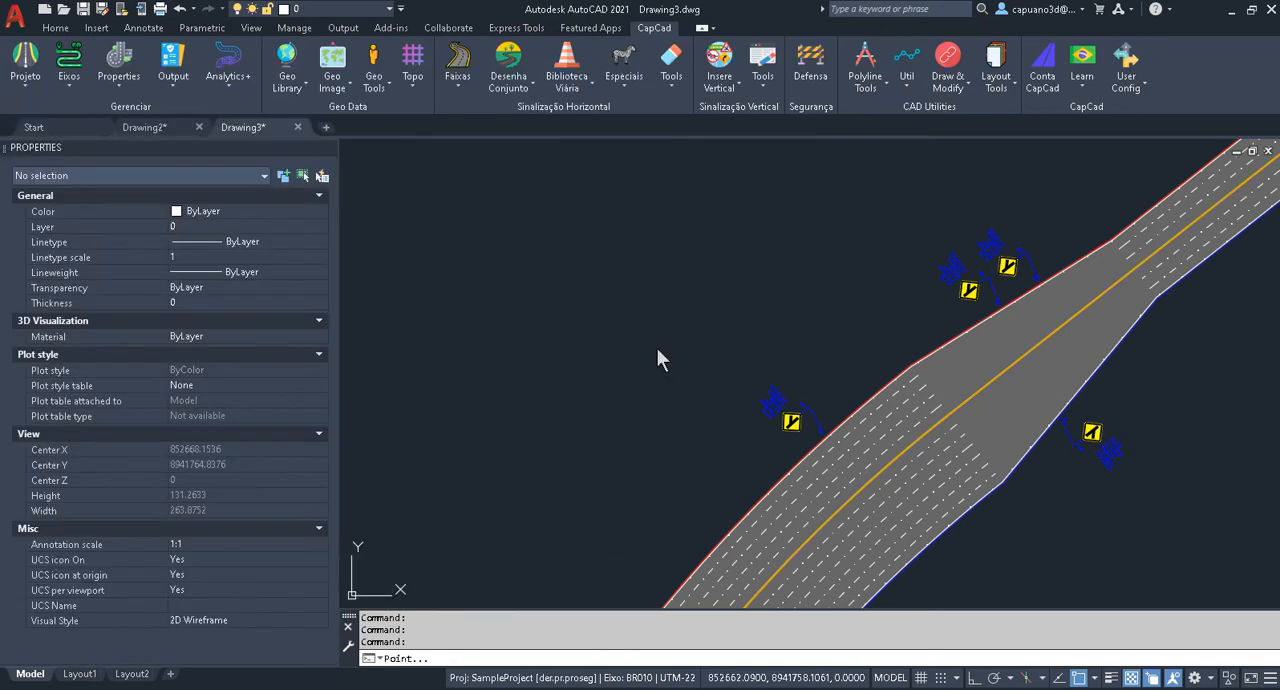
pyautogui.moveTo(1079, 273); pyautogui.dragTo(920, 366, button='middle')
pyautogui.click(1010, 246)
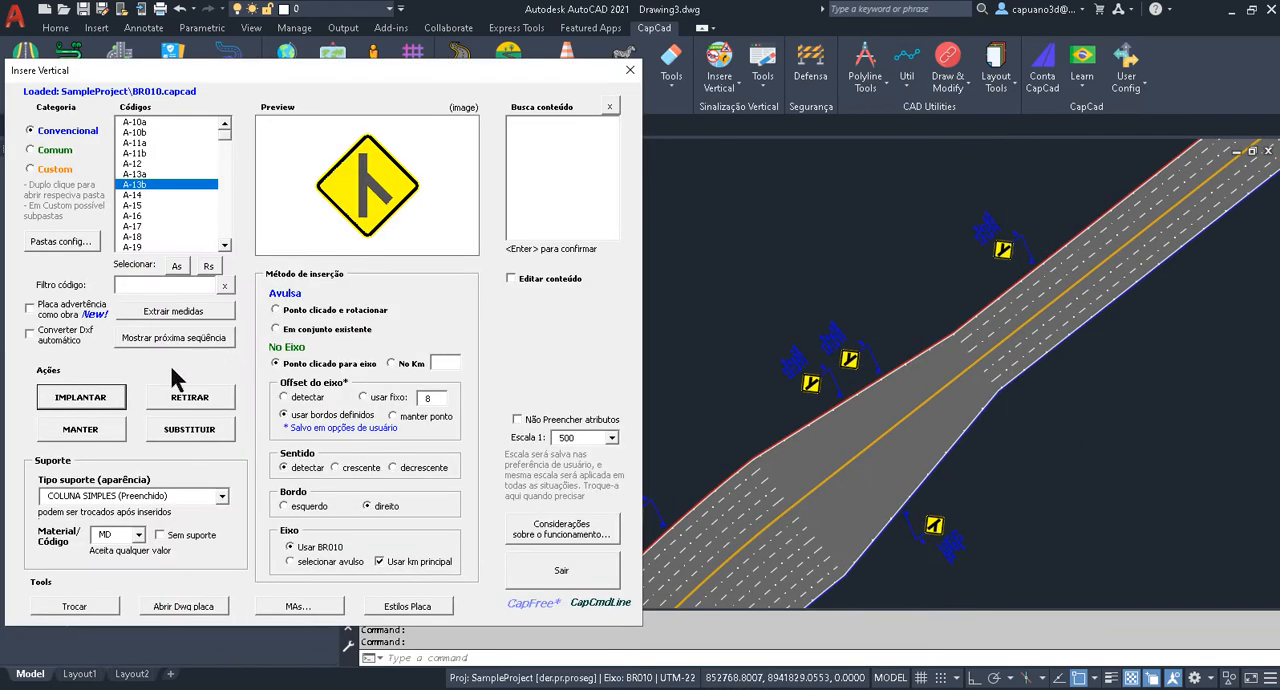
pyautogui.click(100, 397)
pyautogui.click(1107, 355)
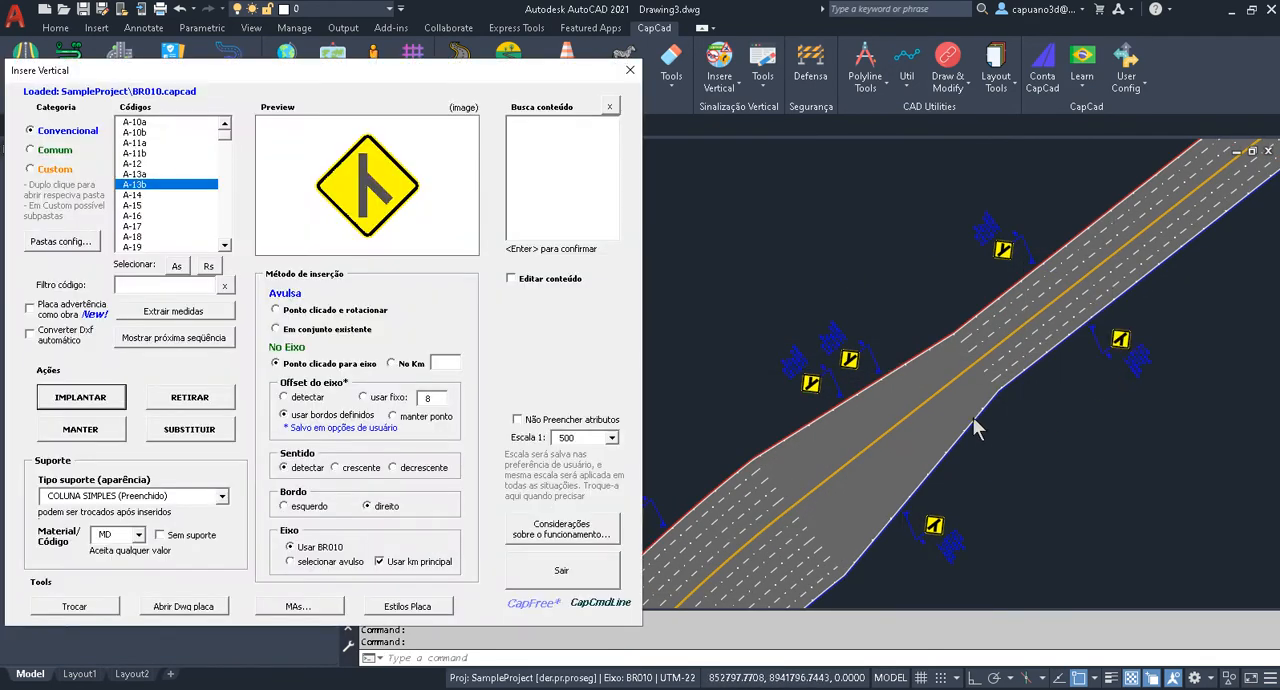
pyautogui.click(630, 70)
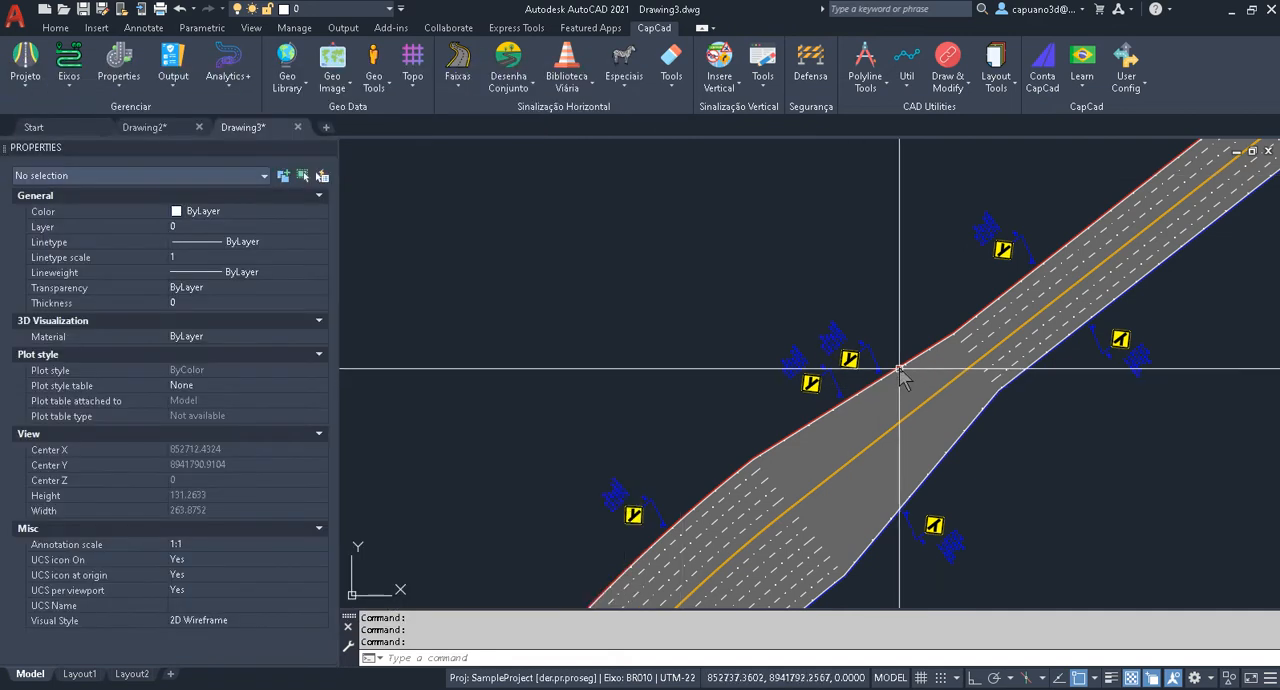
# Erase the plotted road around the transition together with all the A-13b signs.
pyautogui.press('Escape')
pyautogui.moveTo(946, 294); pyautogui.dragTo(946, 263, button='middle')
pyautogui.press('Escape')
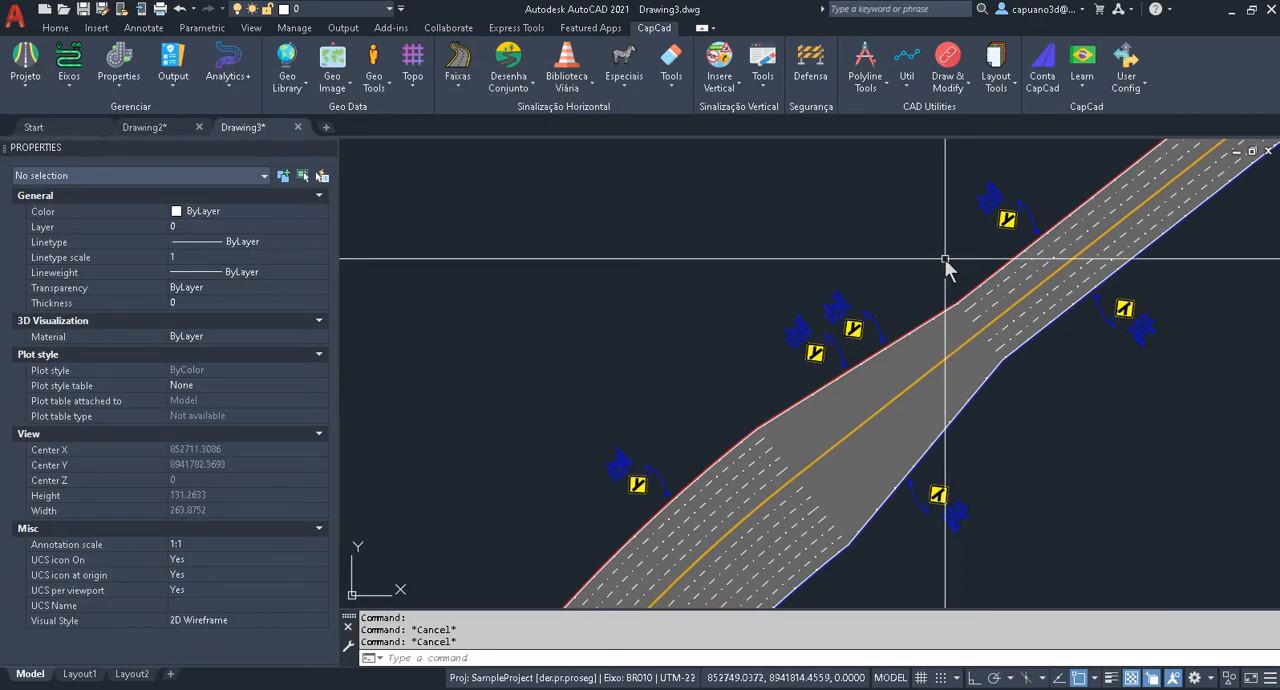
pyautogui.scroll(-3, 945, 260)
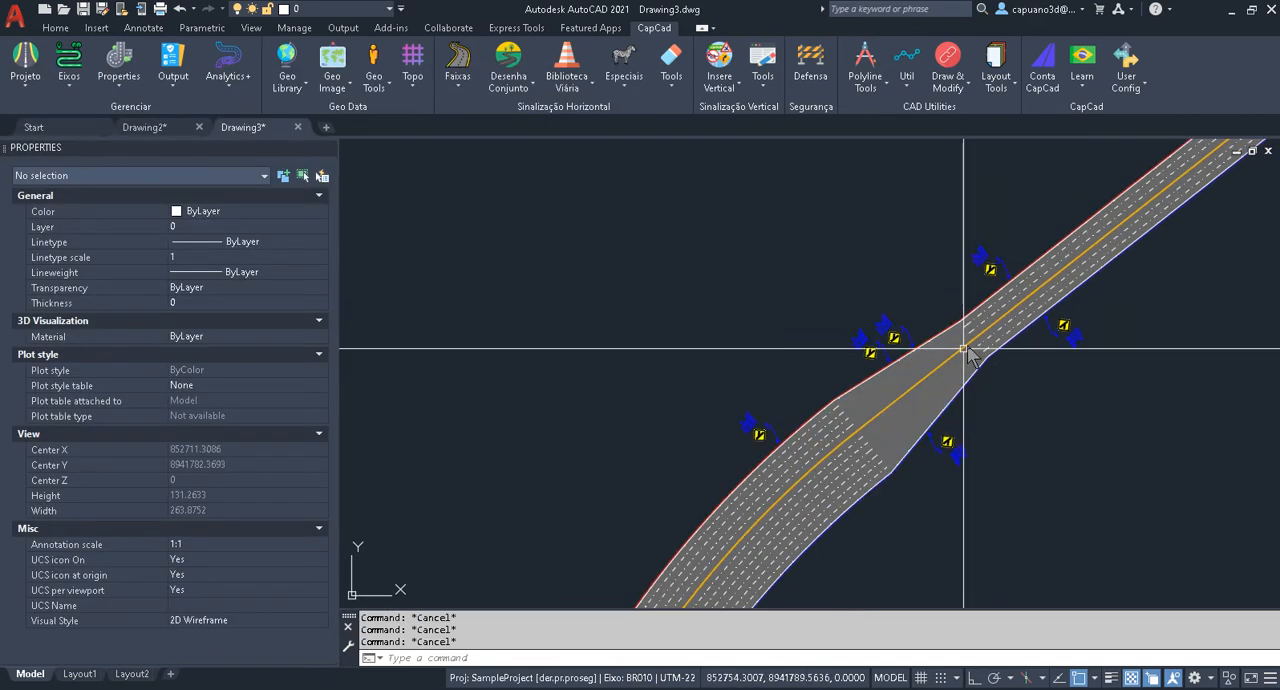
pyautogui.write('e')
pyautogui.press('Return')
pyautogui.click(1088, 191)
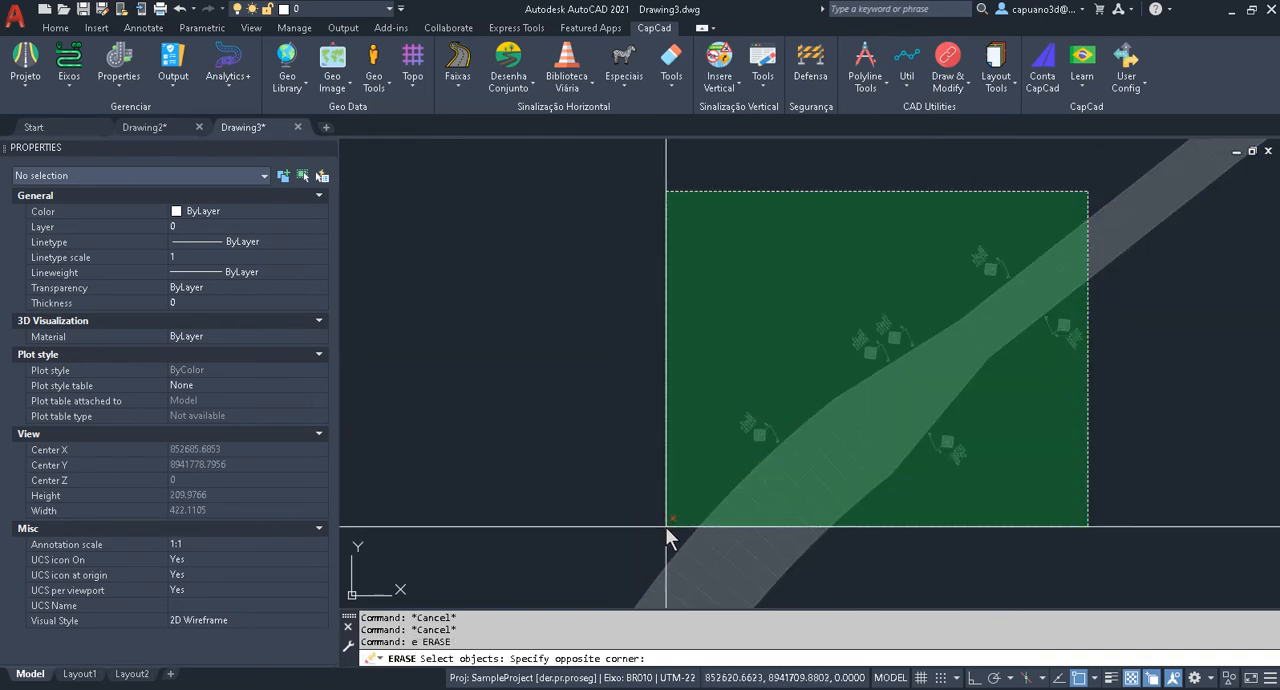
pyautogui.click(676, 522)
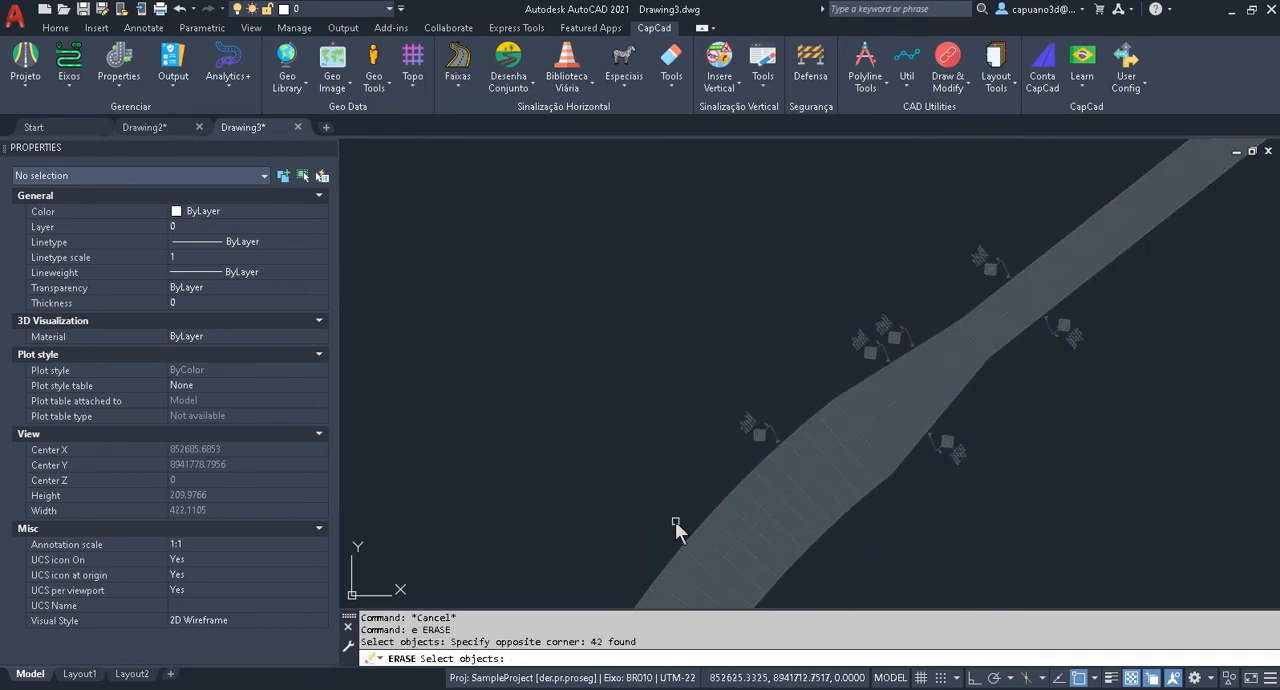
pyautogui.press('Return')
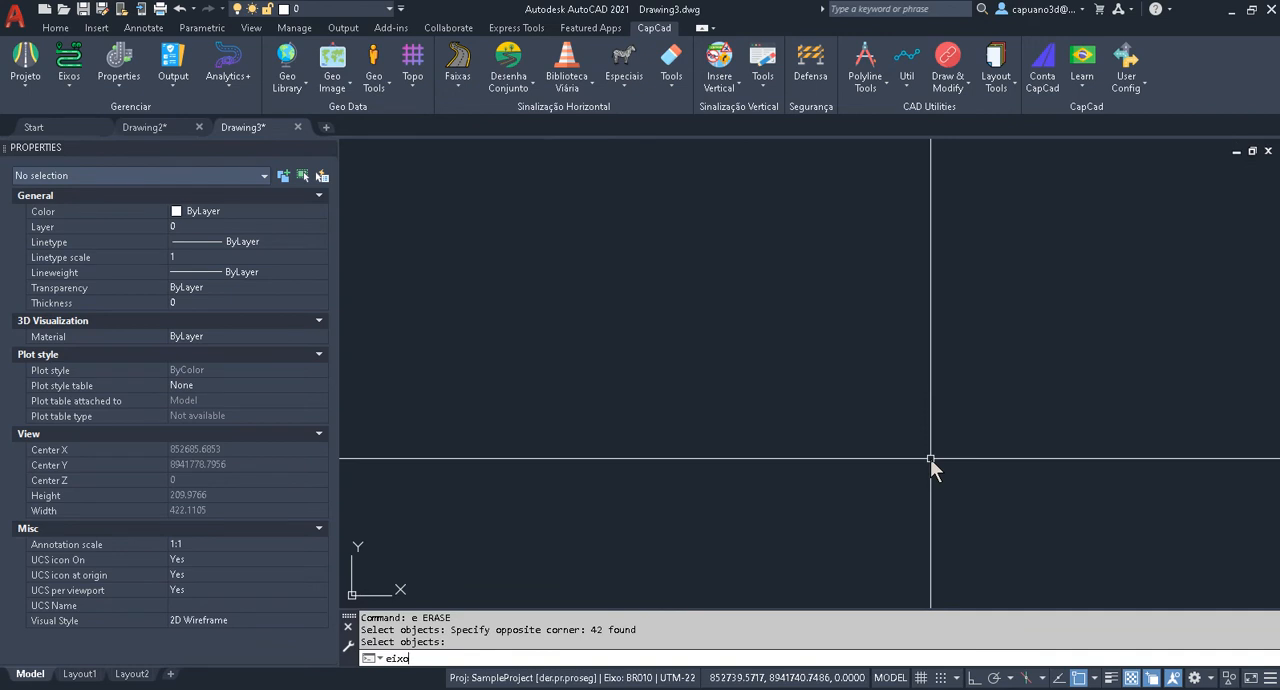
# Draw the bare BR010 axis with the eixo command.
pyautogui.write('eixo')
pyautogui.press('Return')
pyautogui.press('Escape')
pyautogui.press('Escape')
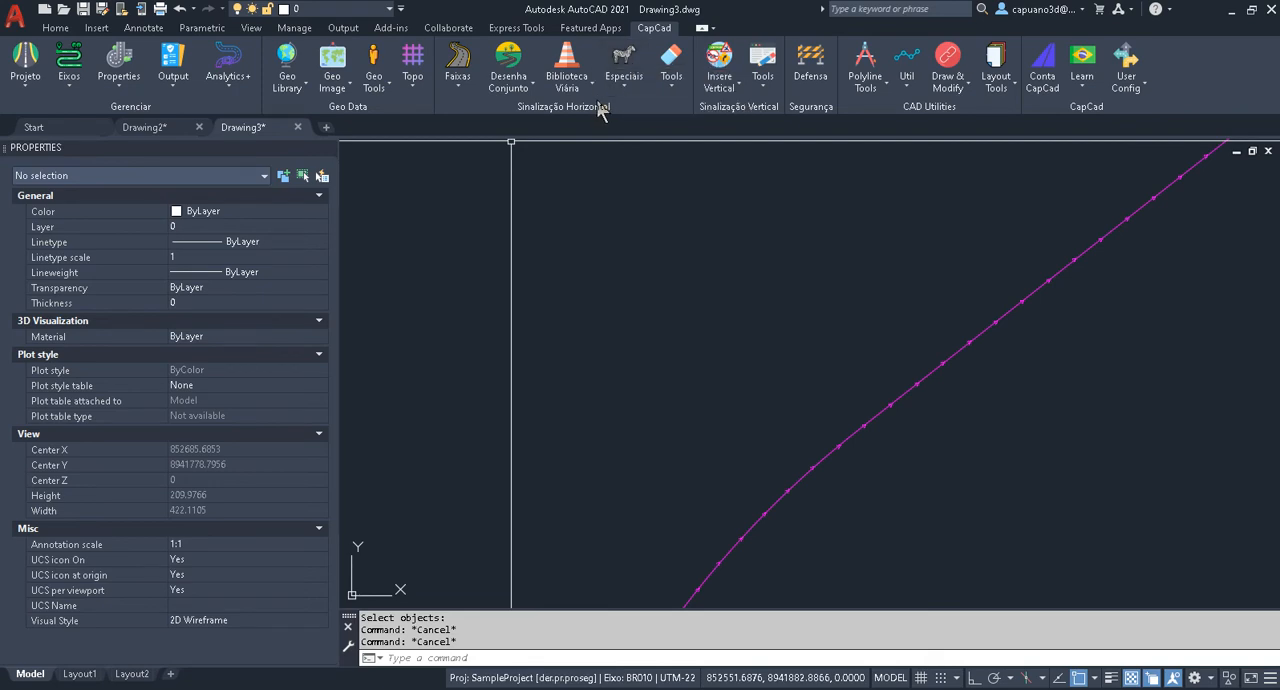
# Implant an A-13a sign northwest of the curved part of the bare axis, using the defined bordos.
pyautogui.click(716, 64)
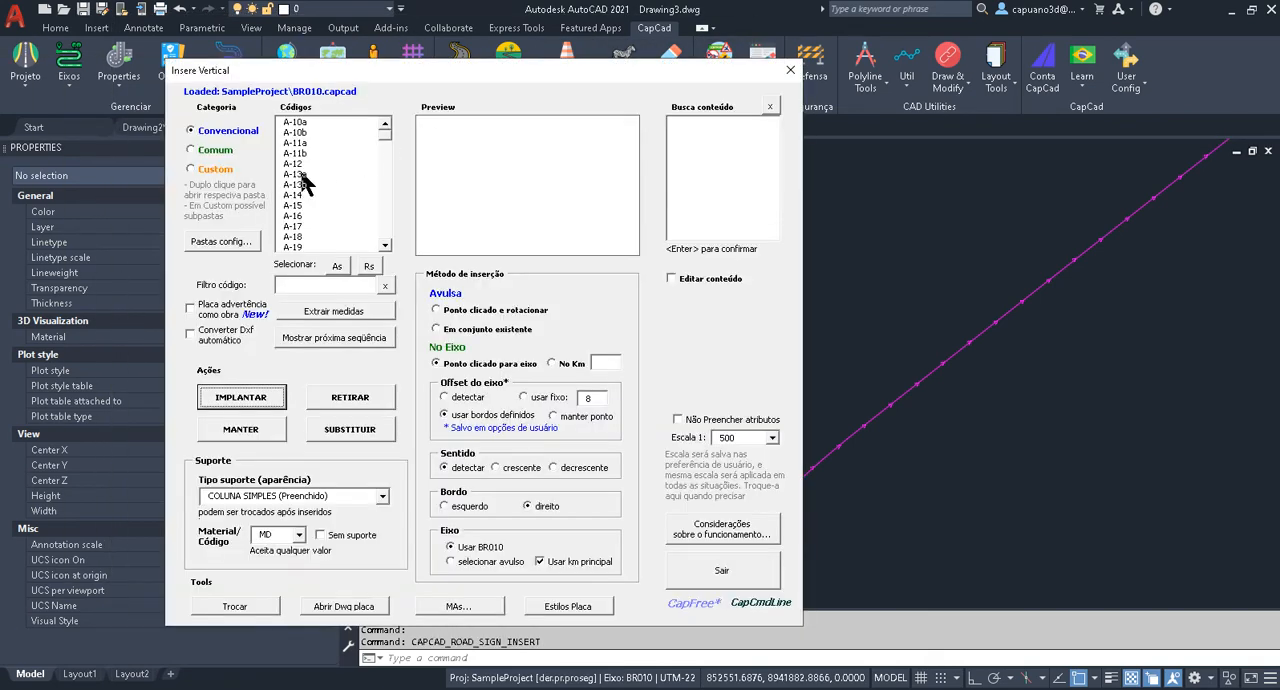
pyautogui.click(301, 174)
pyautogui.click(264, 406)
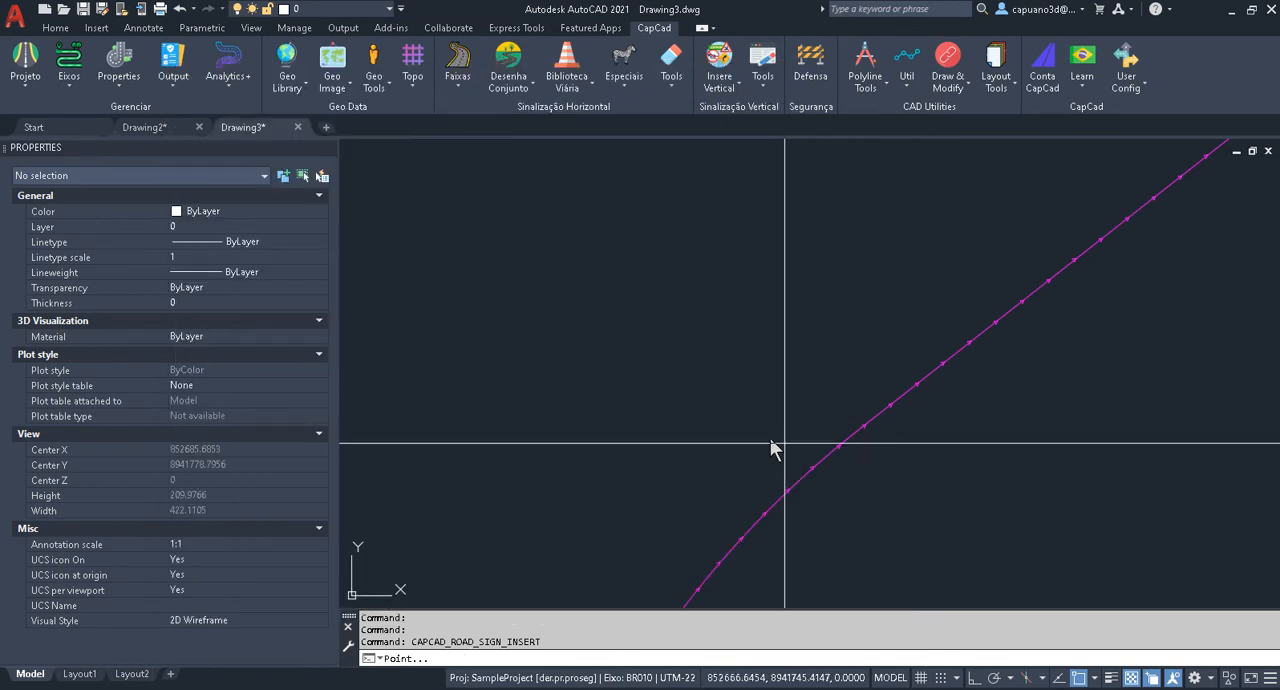
pyautogui.click(688, 413)
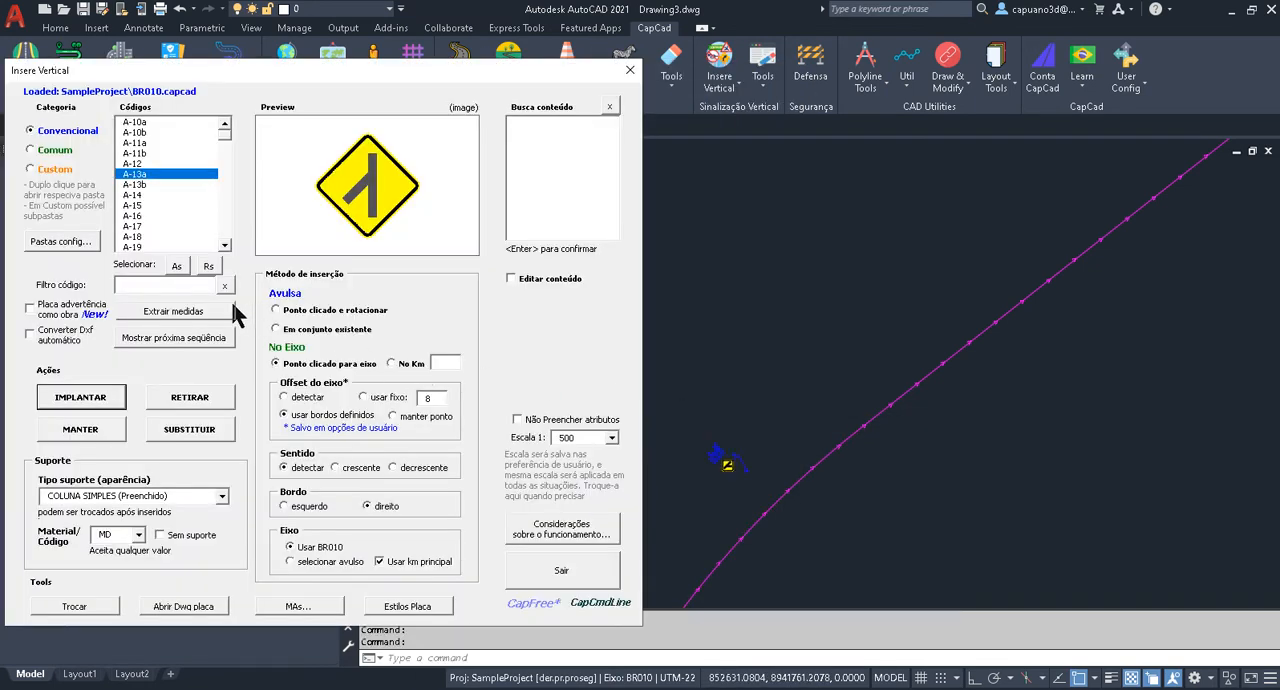
# Implant three more A-13a signs spaced along the northwest side of the axis toward its straight part.
pyautogui.click(111, 400)
pyautogui.click(811, 364)
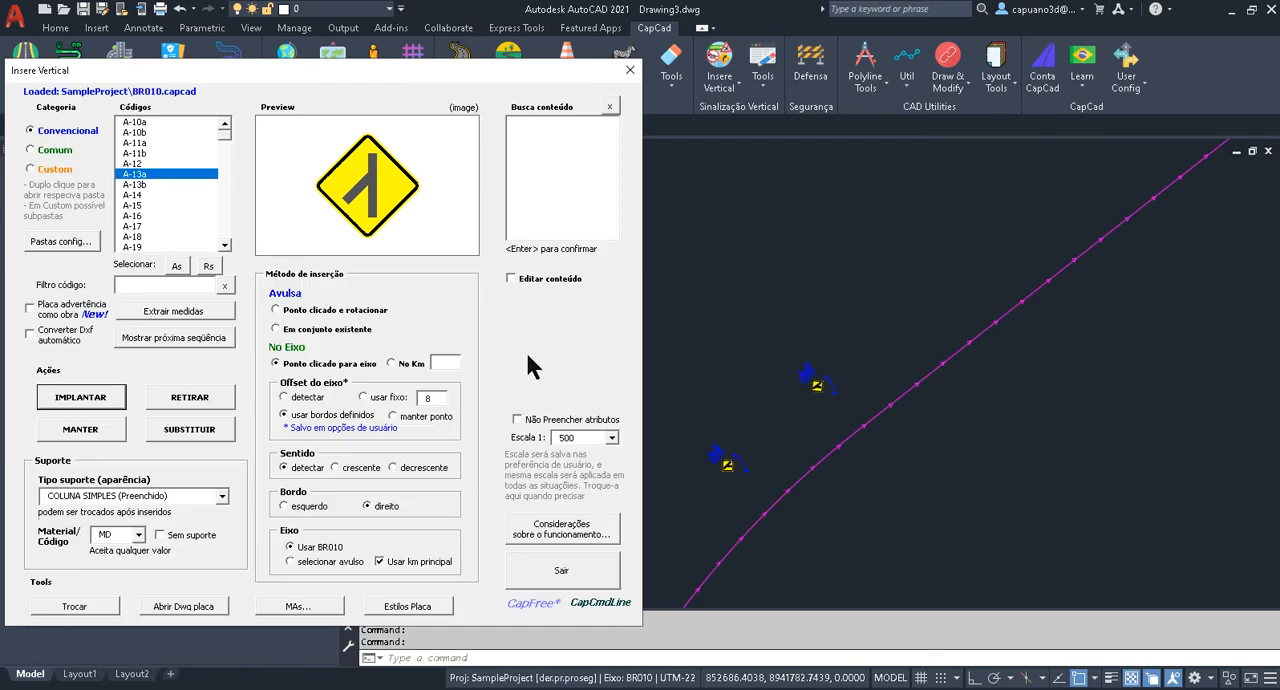
pyautogui.click(127, 397)
pyautogui.click(914, 304)
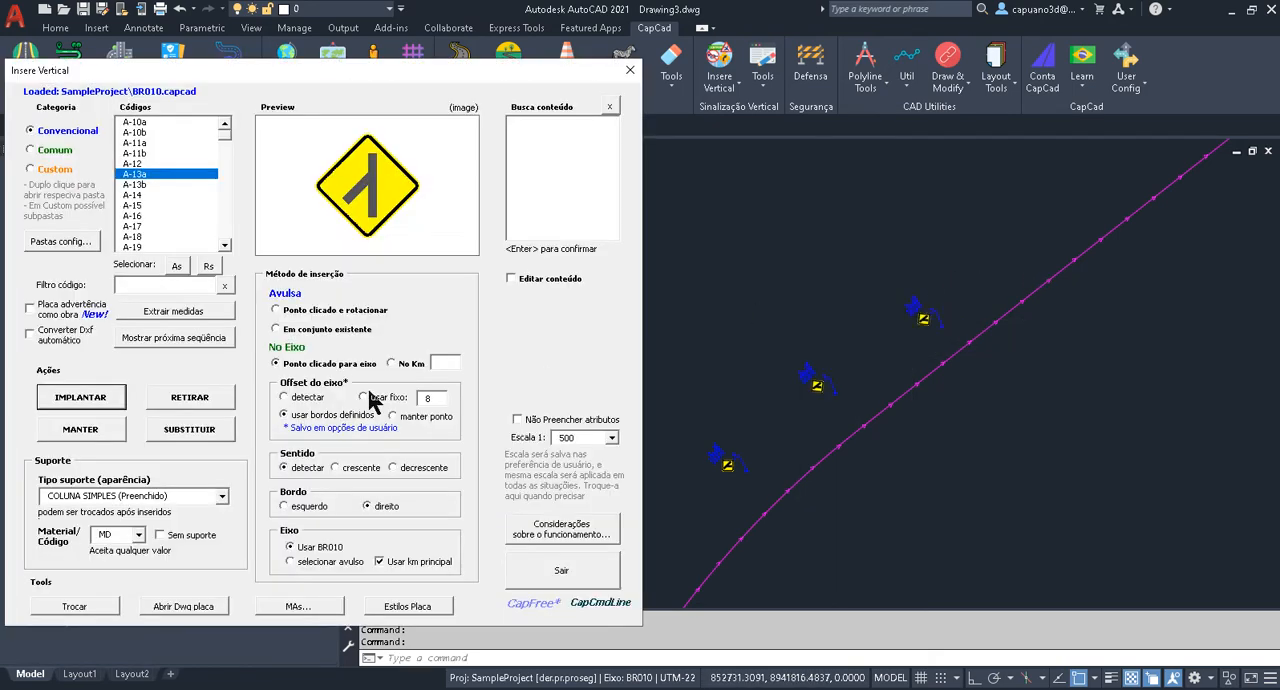
pyautogui.click(93, 403)
pyautogui.click(1013, 232)
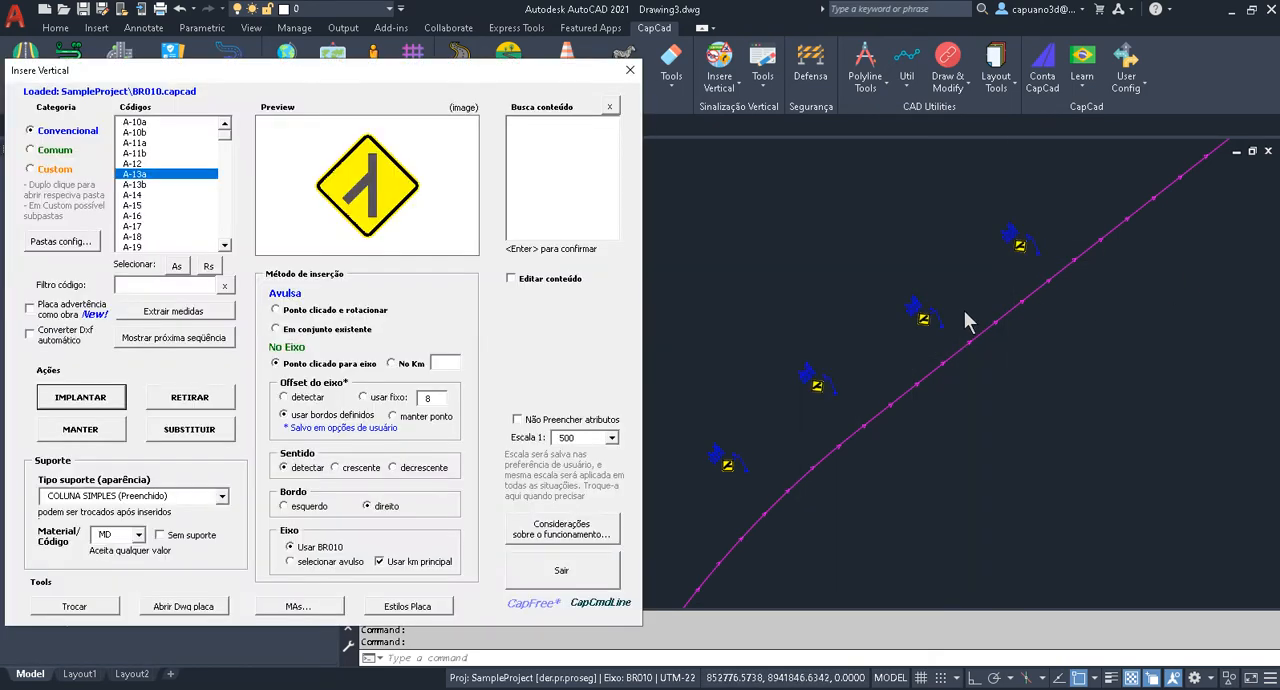
# Implant three A-13a signs spaced along the southeast side of the axis, from the curved part toward the straight part.
pyautogui.click(118, 402)
pyautogui.click(918, 502)
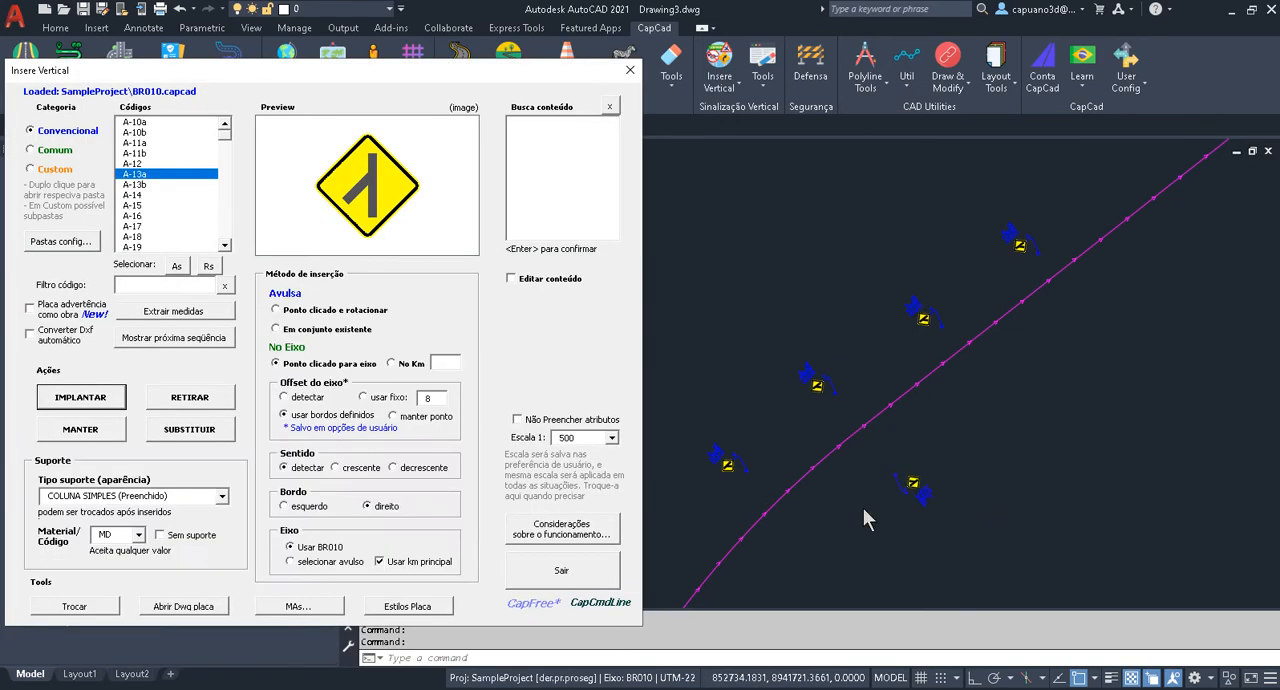
pyautogui.click(100, 400)
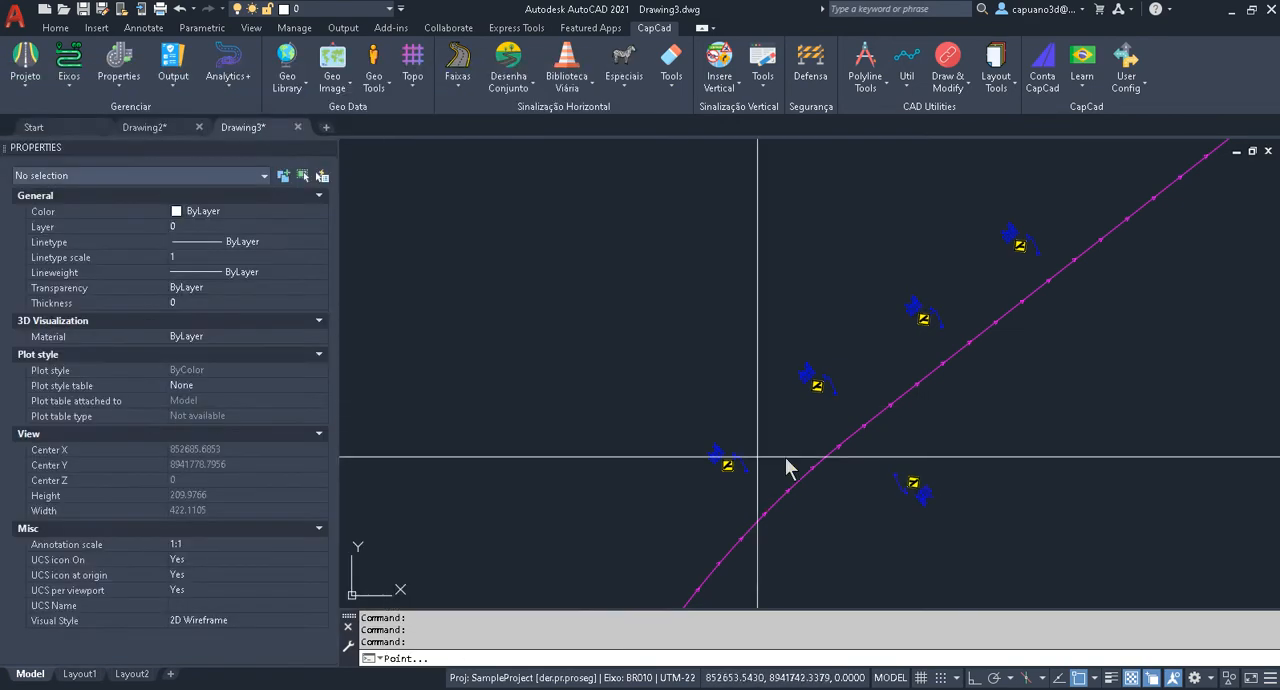
pyautogui.click(1050, 413)
pyautogui.click(82, 398)
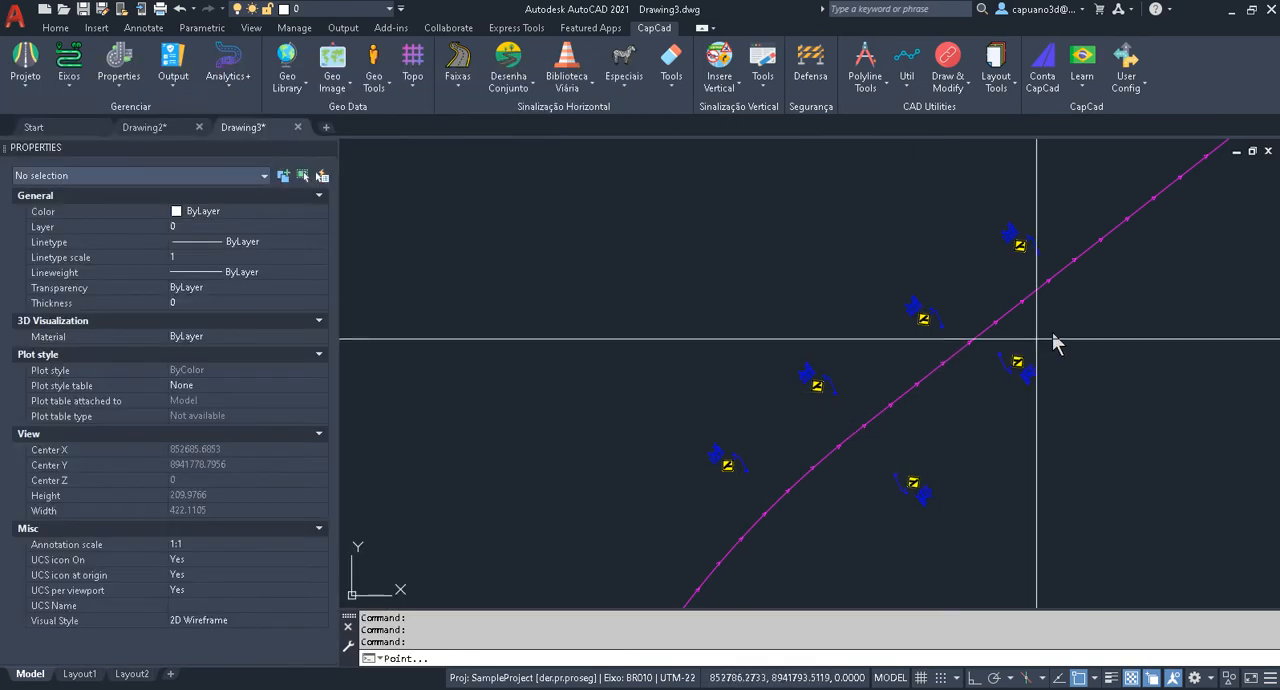
pyautogui.click(1125, 310)
# Implant two more A-13a signs northwest of the axis, one beyond each end of the existing row, and leave sign insertion.
pyautogui.click(100, 400)
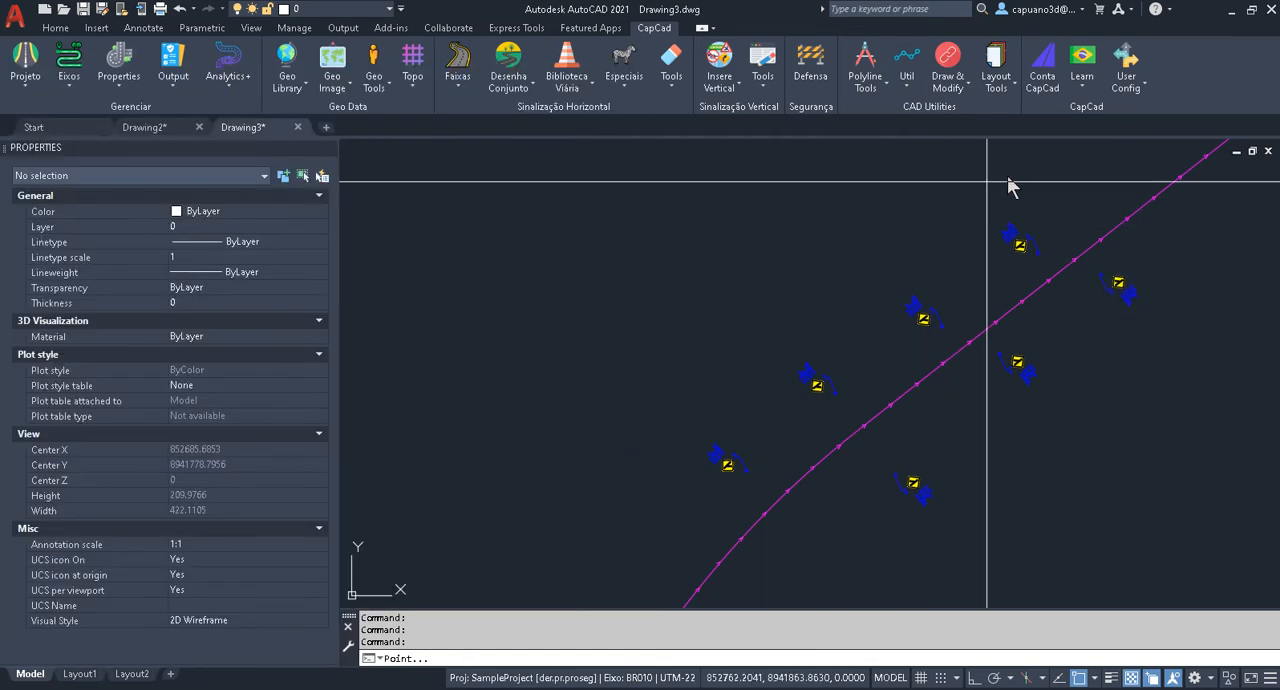
pyautogui.click(1070, 168)
pyautogui.click(80, 398)
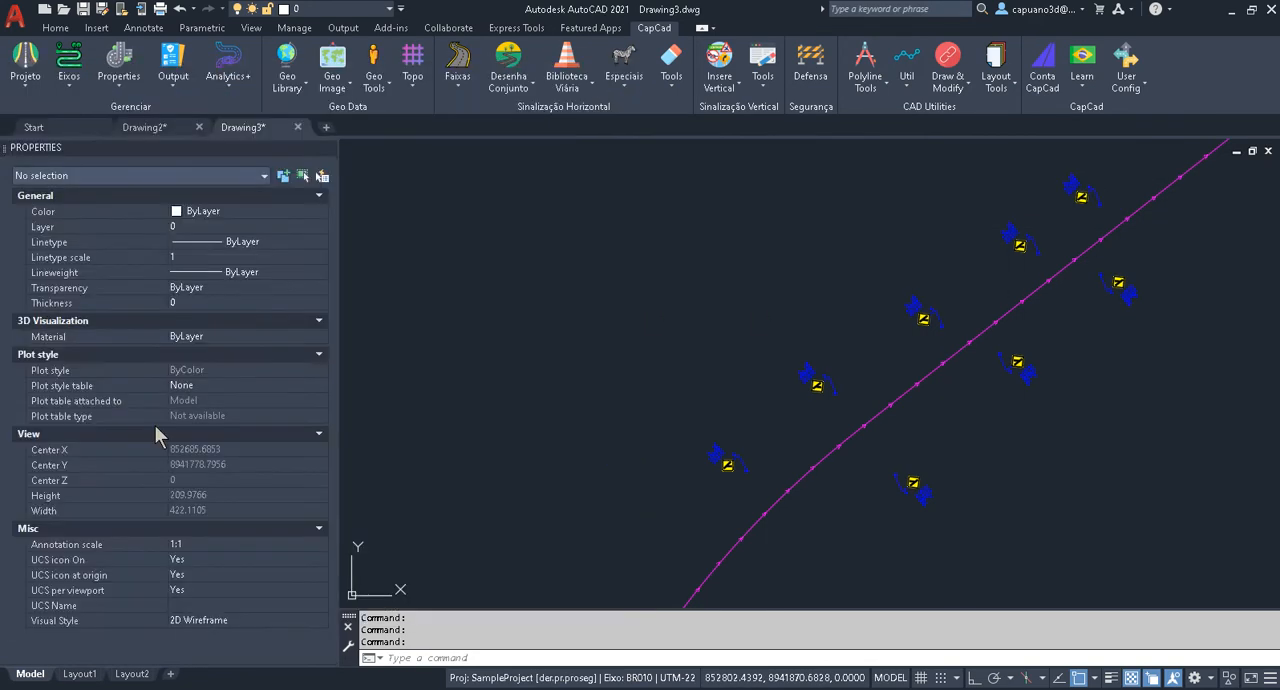
pyautogui.click(645, 522)
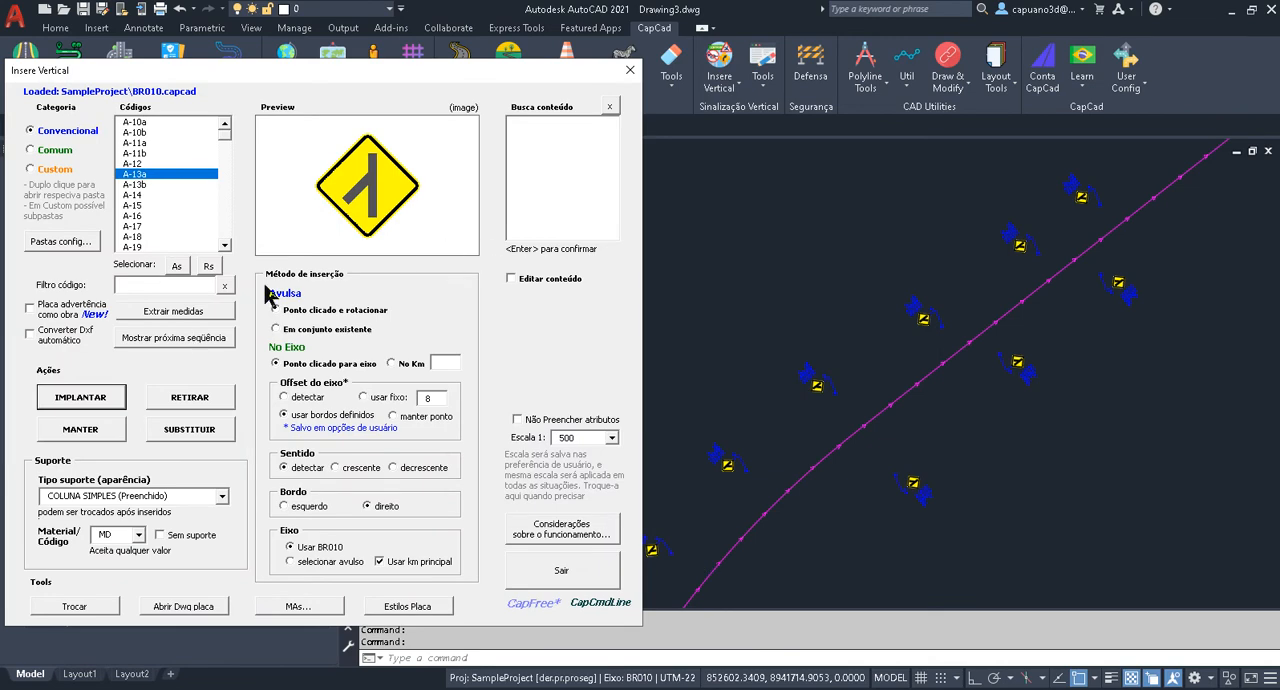
pyautogui.click(630, 70)
pyautogui.press('Escape')
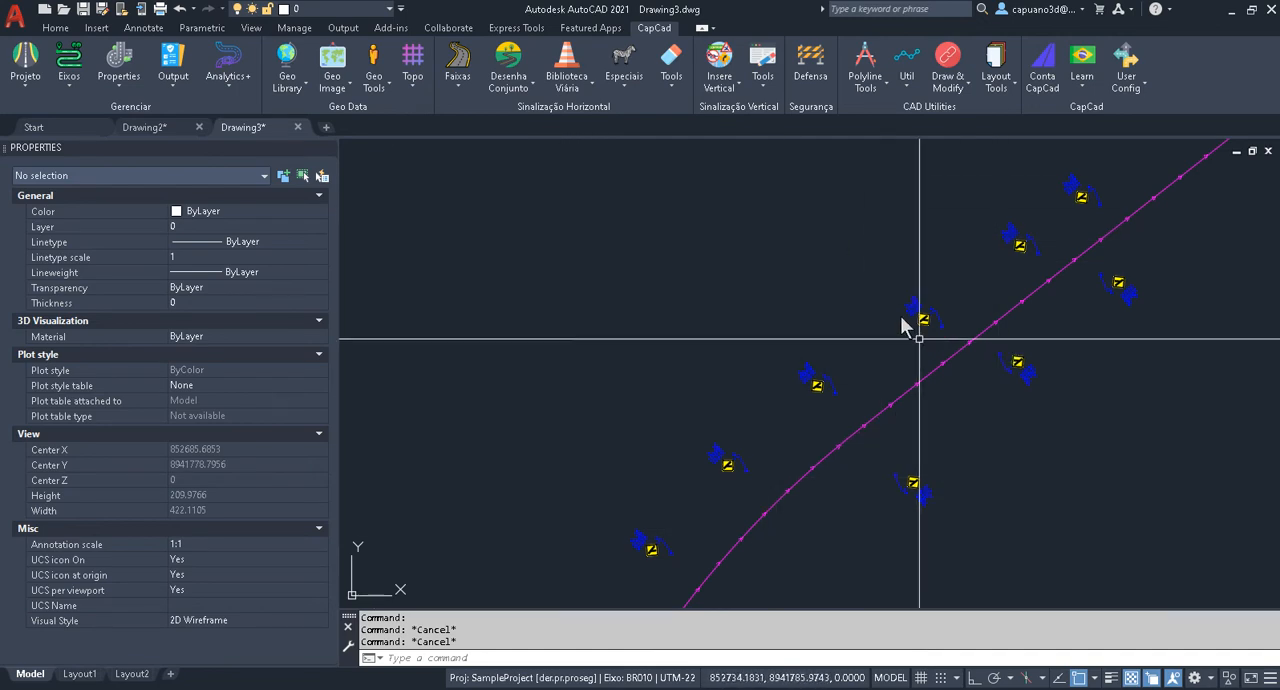
# Plot the LarguraVia values of axis 1 as a road over the placed signs, and undo the plot.
pyautogui.click(148, 78)
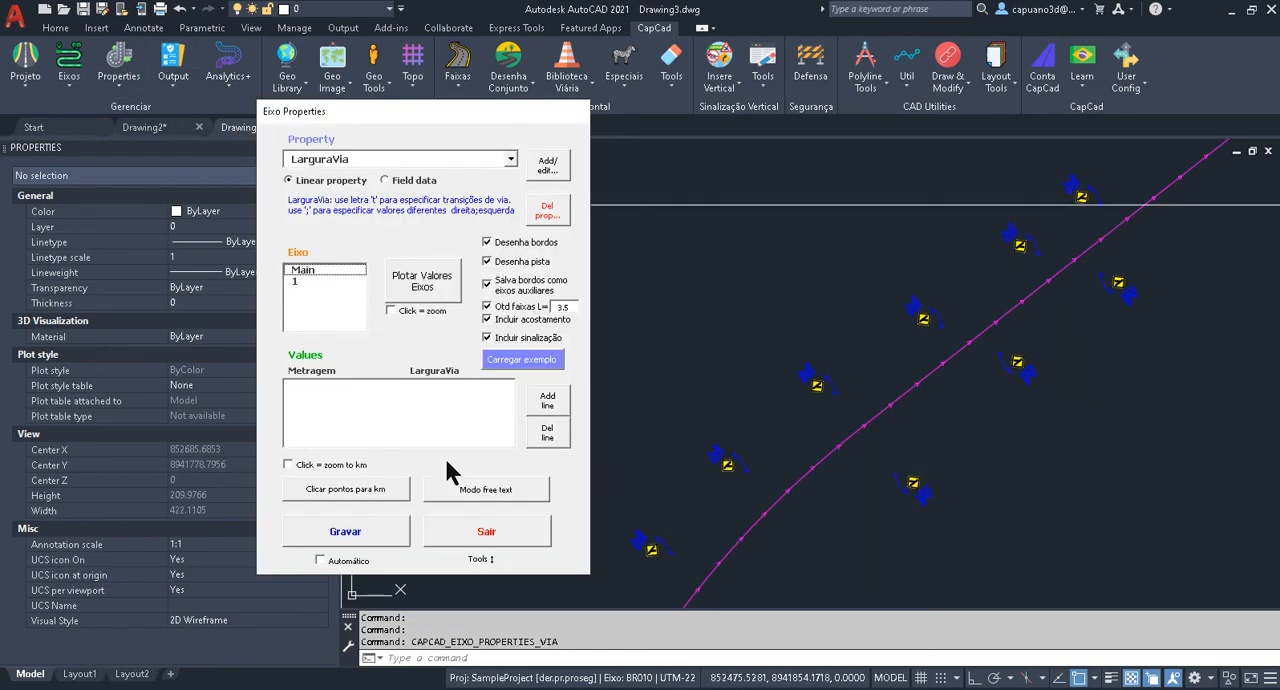
pyautogui.click(310, 282)
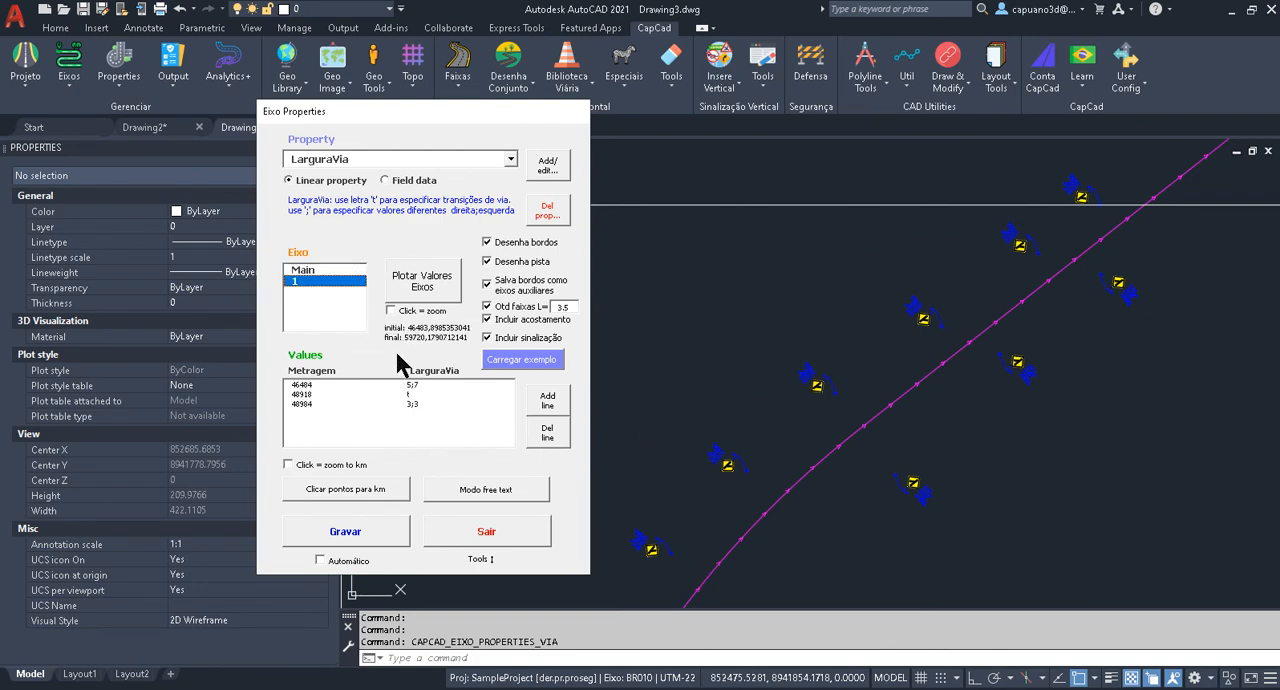
pyautogui.click(424, 288)
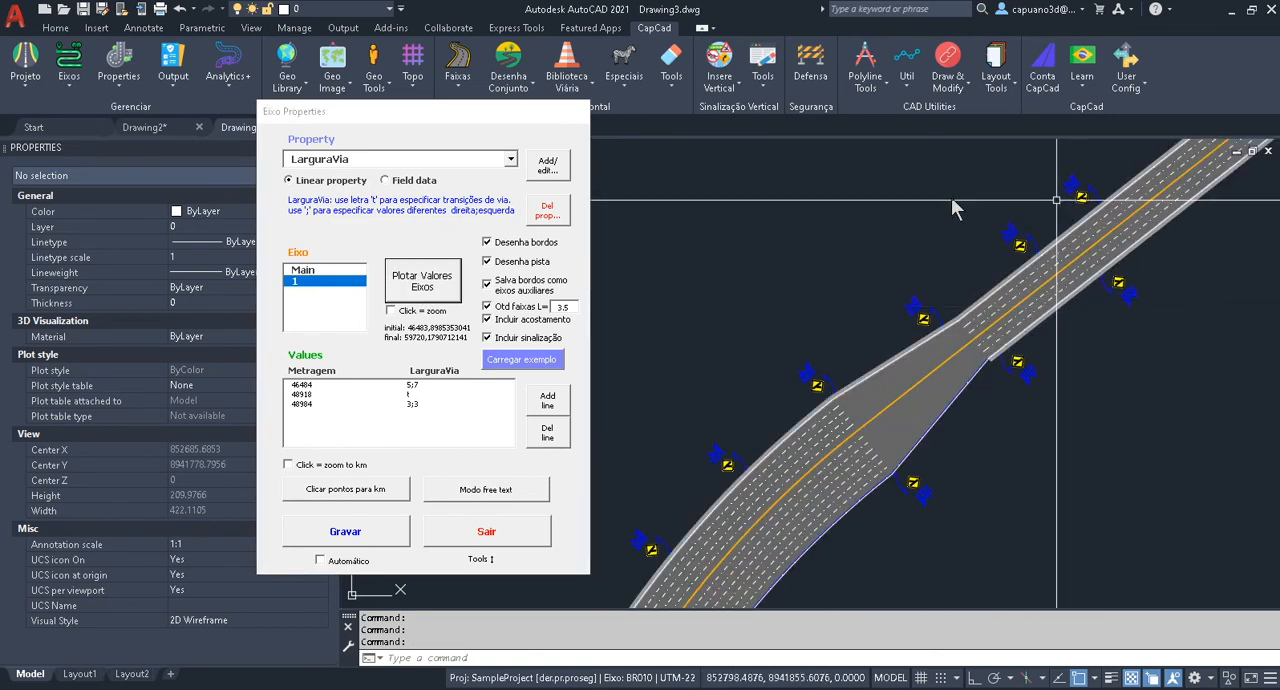
pyautogui.click(484, 535)
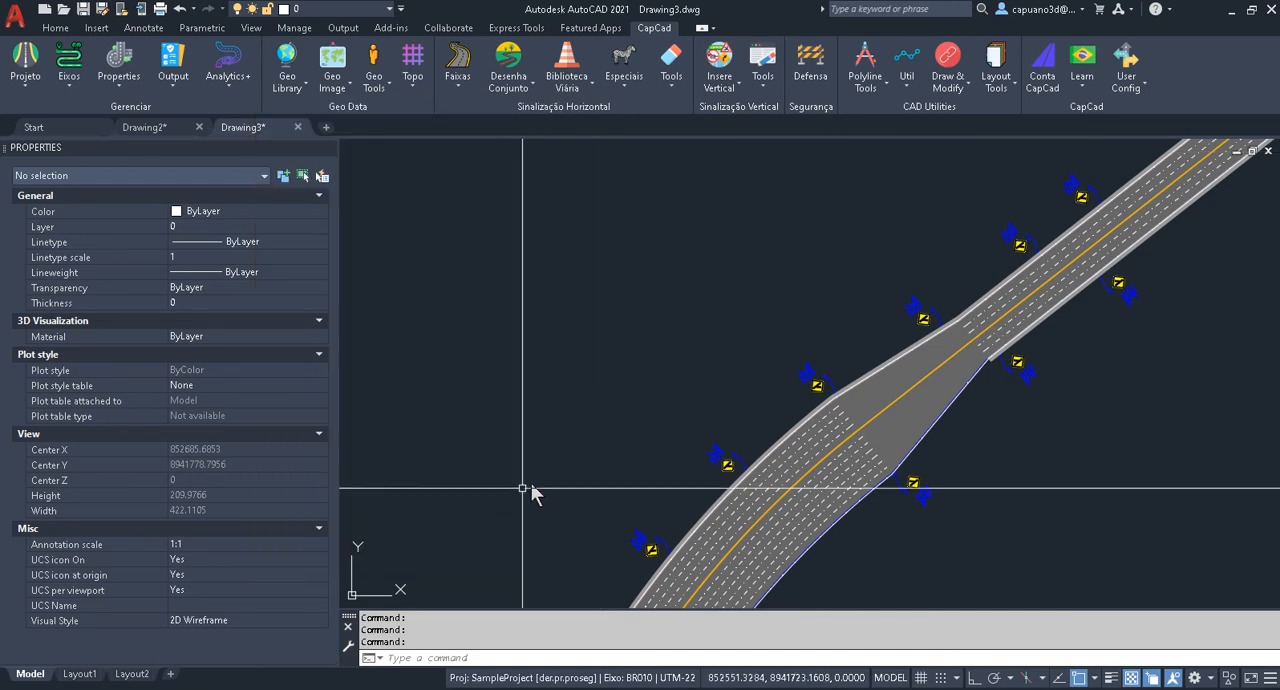
# Draw the stored auxiliary alignments capcad.alignment.bordo.dir and capcad.alignment.bordo.esq beside the axis.
pyautogui.click(69, 66)
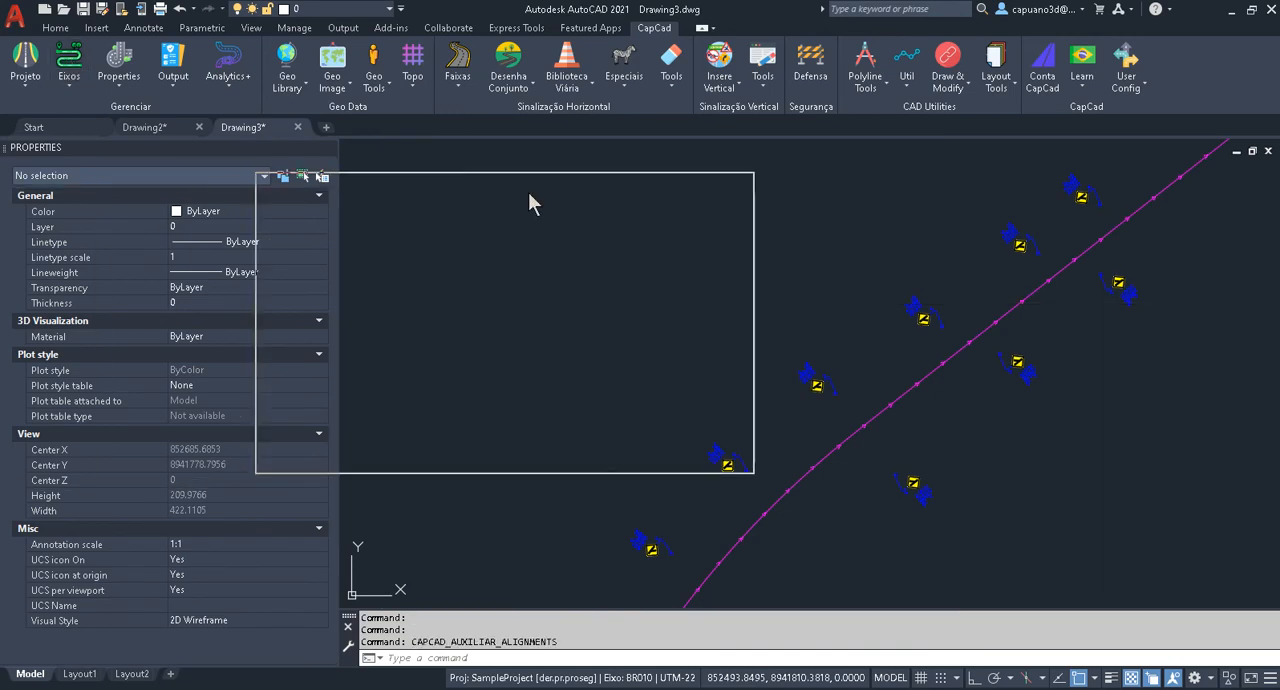
pyautogui.click(393, 270)
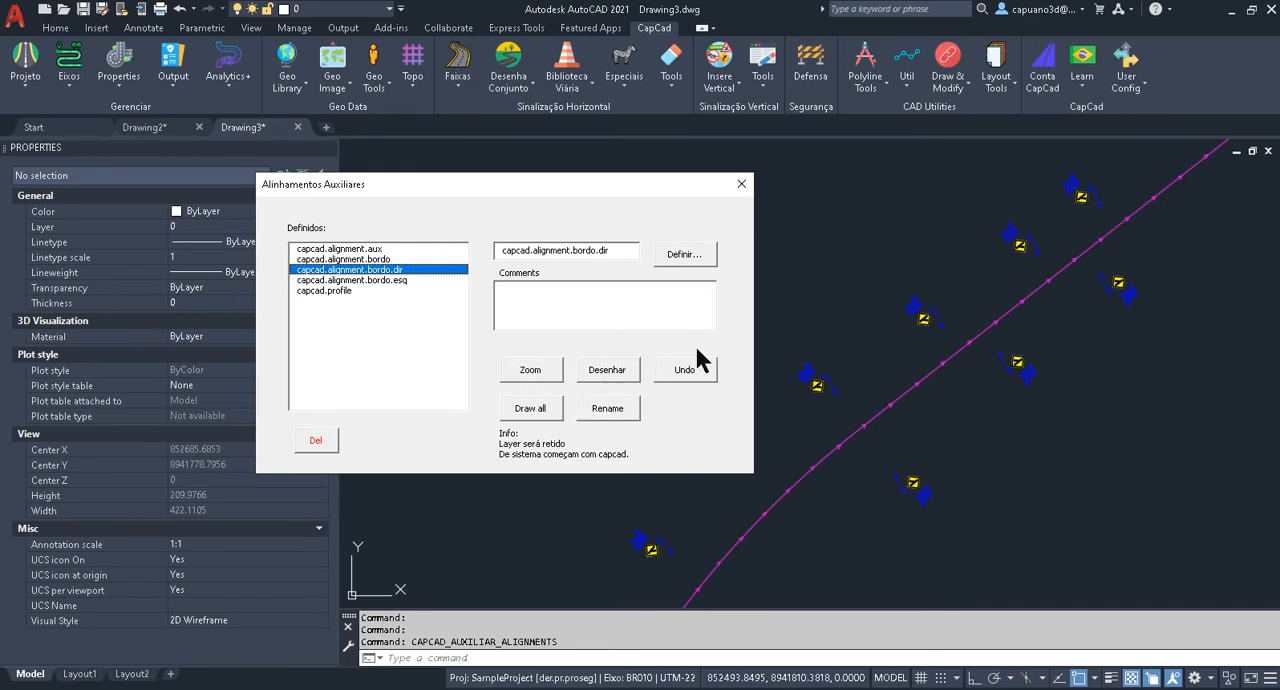
pyautogui.click(608, 372)
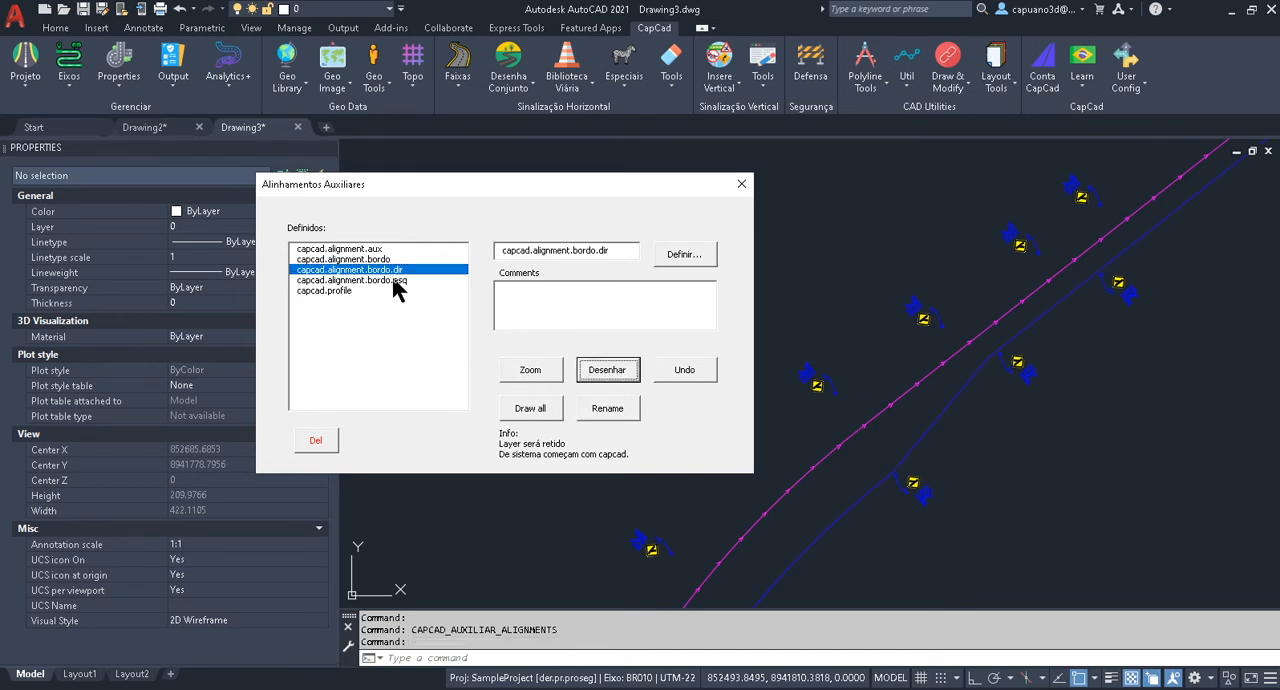
pyautogui.click(391, 278)
pyautogui.click(606, 370)
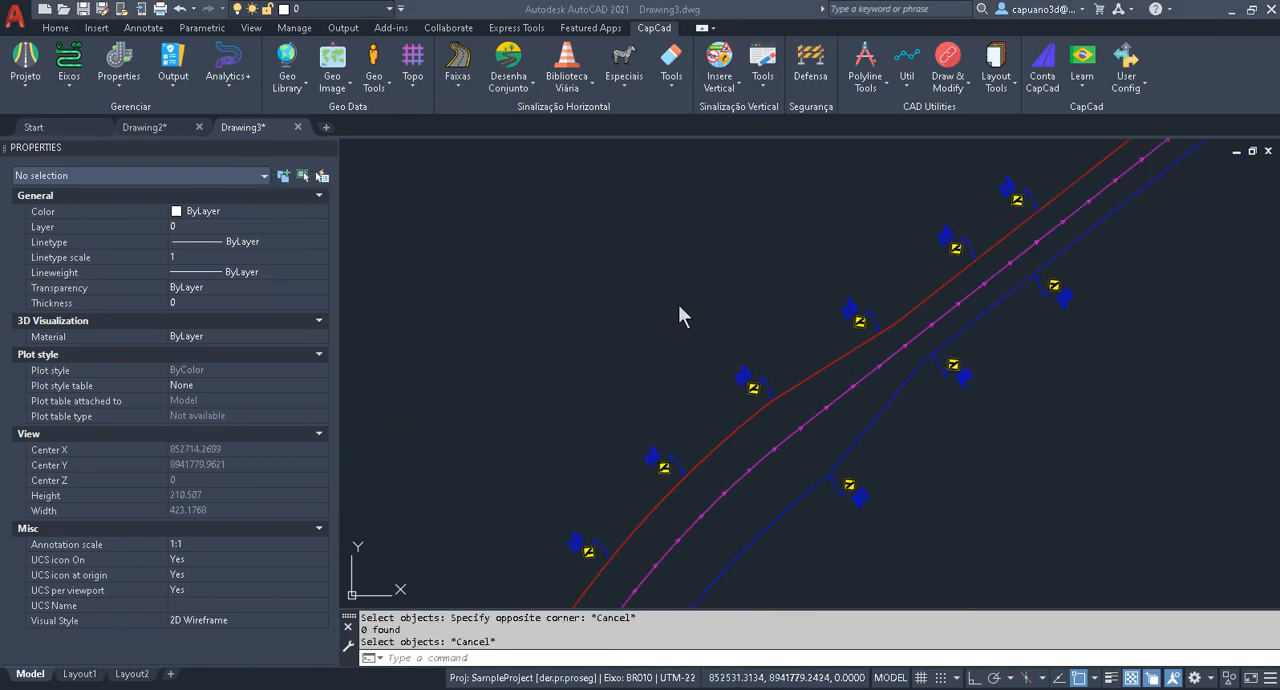
pyautogui.press('Escape')
pyautogui.press('Escape')
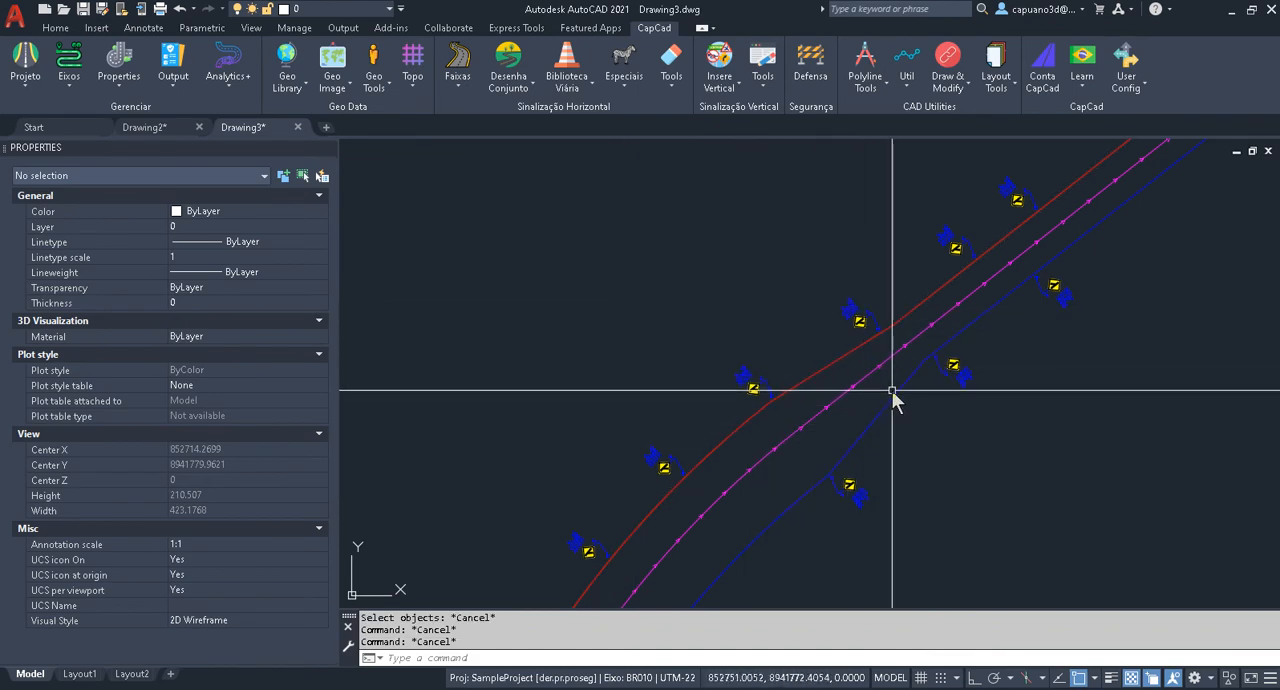
# Replace the middle part of the red northwest edge with an arc polyline bulging outward around the signs.
pyautogui.press('Escape')
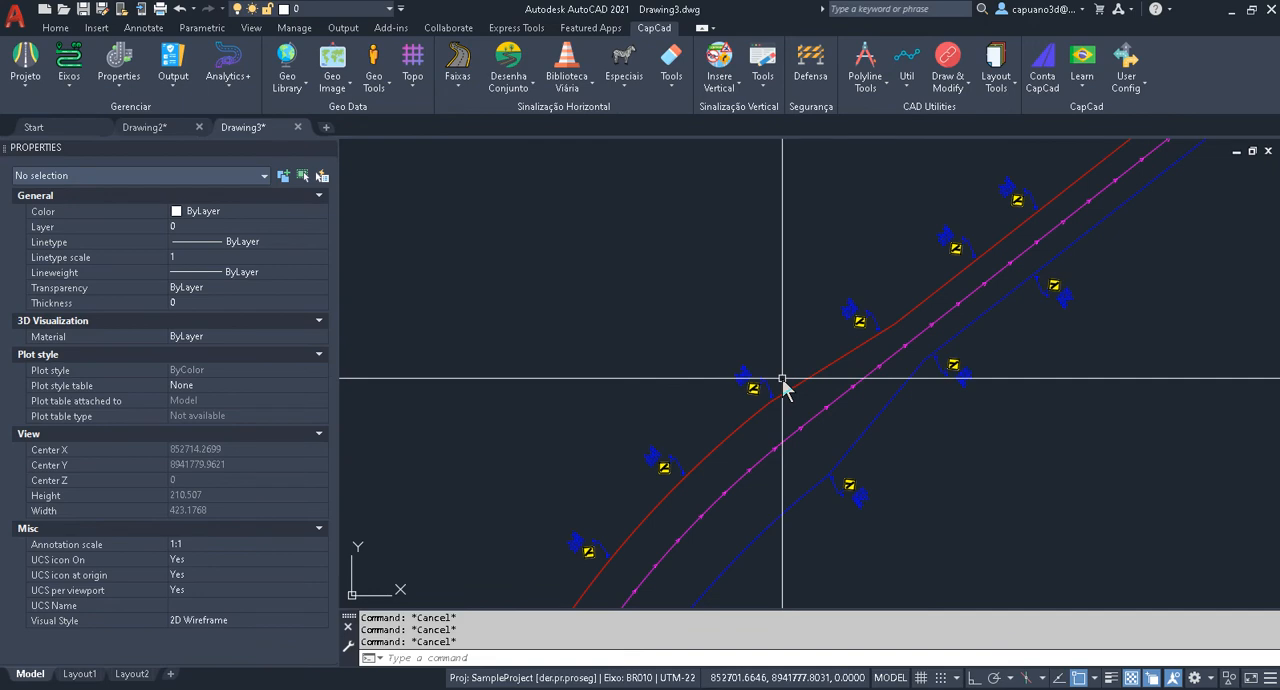
pyautogui.write('aec')
pyautogui.press('Return')
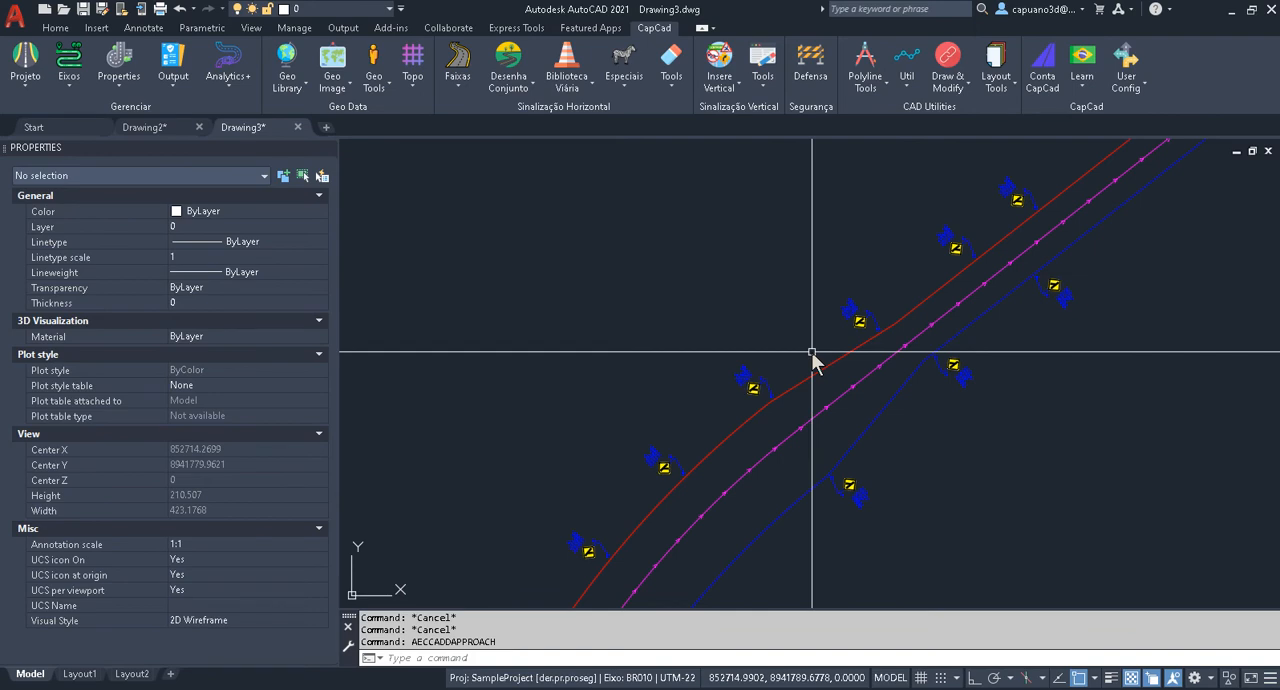
pyautogui.write('1')
pyautogui.press('Return')
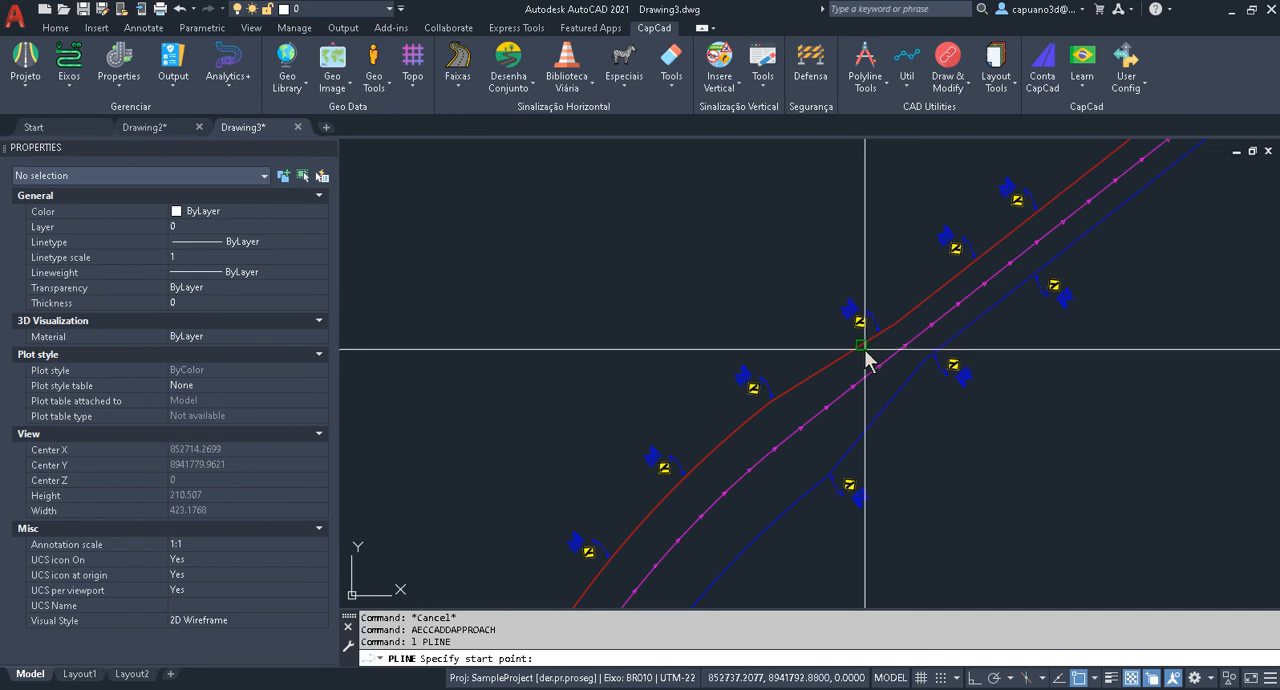
pyautogui.click(714, 277)
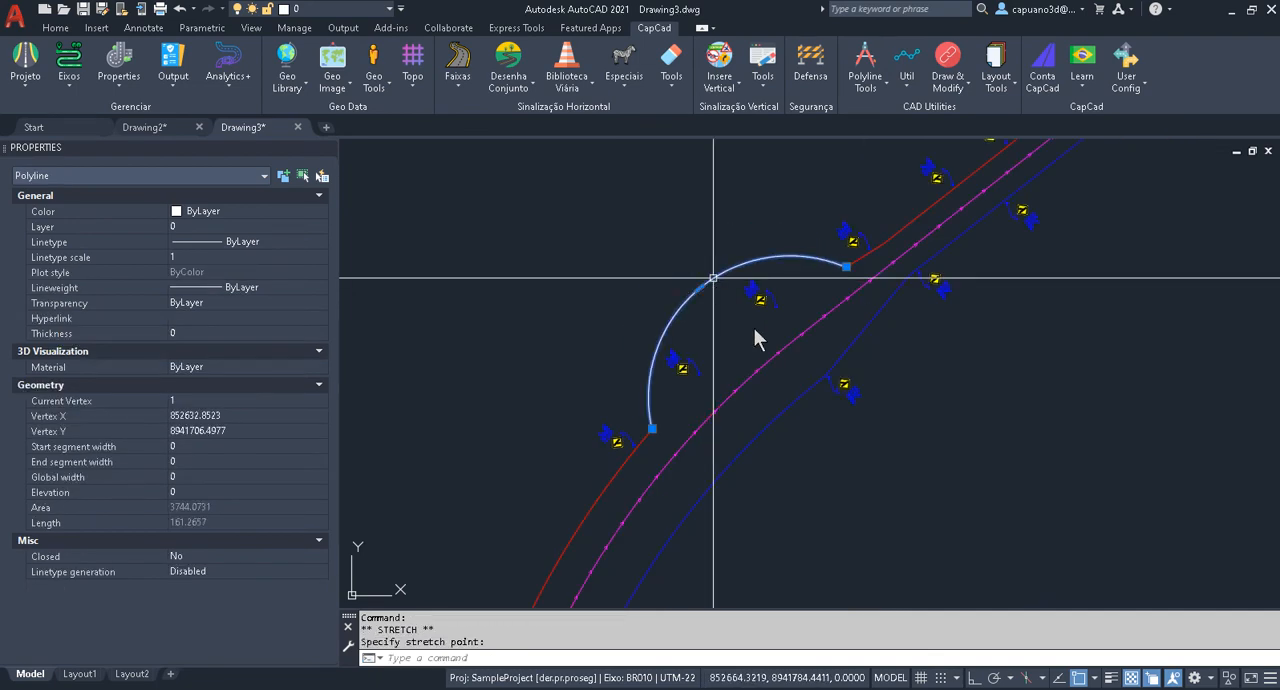
pyautogui.press('Escape')
pyautogui.moveTo(757, 346); pyautogui.dragTo(739, 357, button='middle')
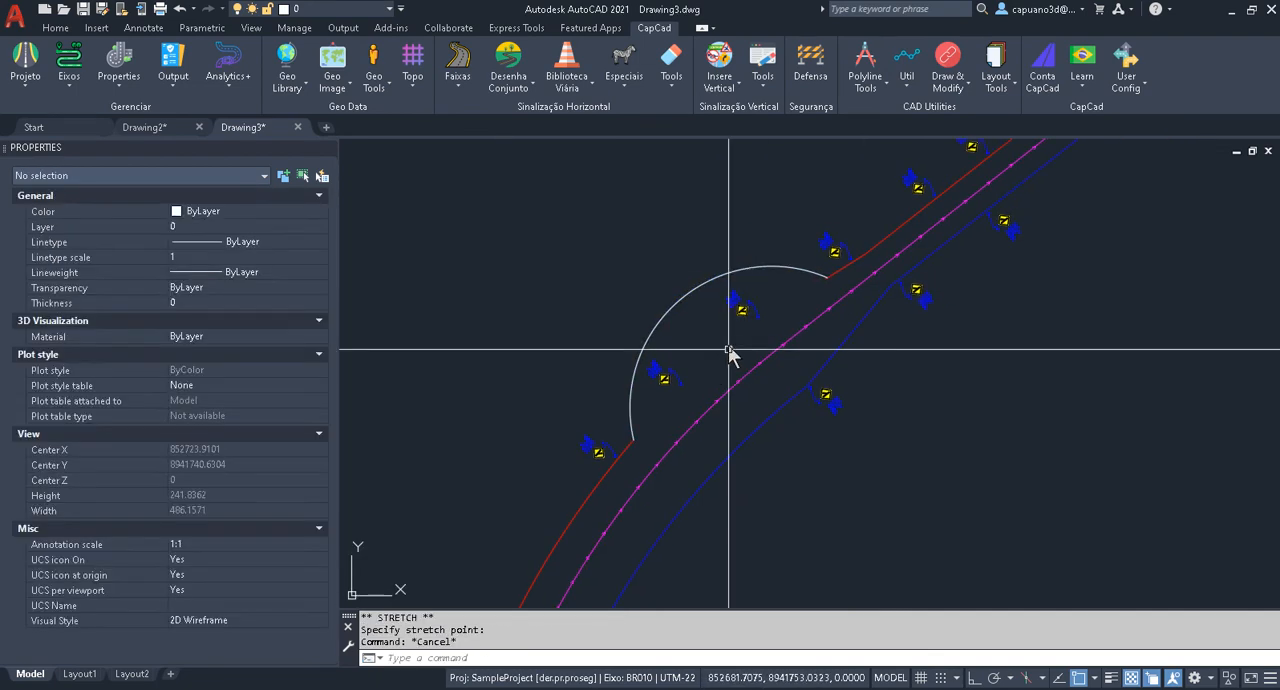
pyautogui.press('Escape')
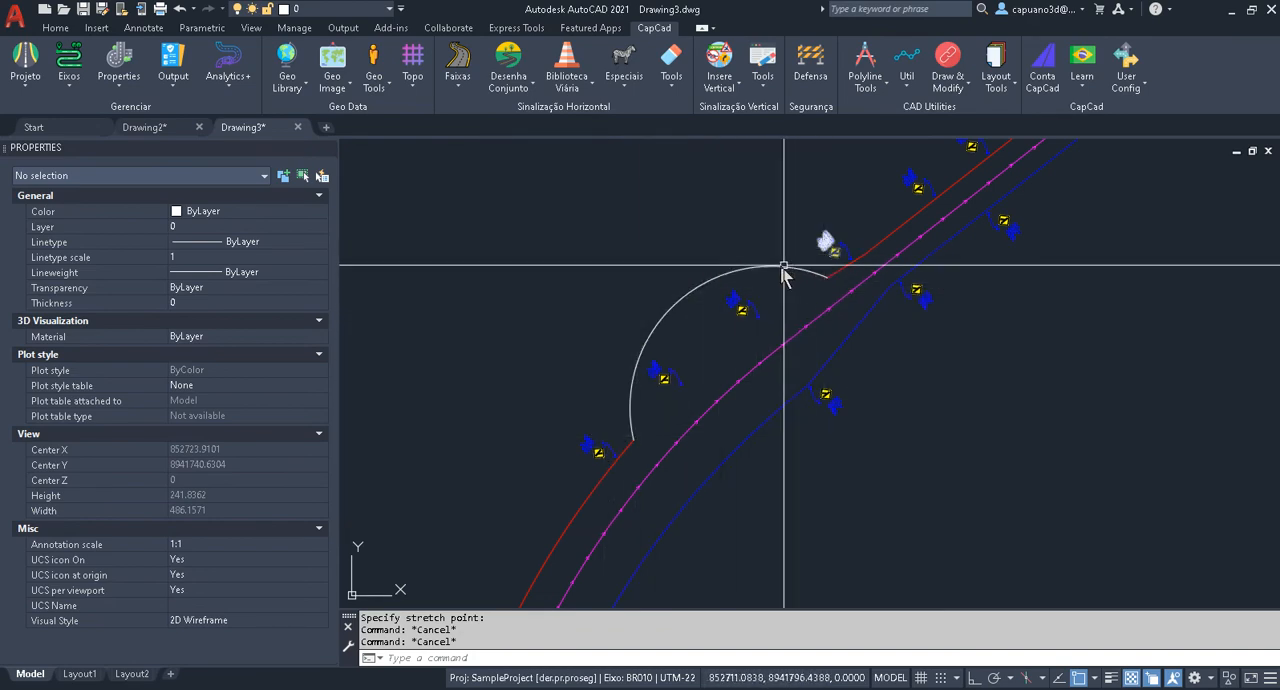
# Redefine the auxiliary alignment capcad.alignment.bordo.esq from the two red edge pieces and the arc between them.
pyautogui.click(62, 86)
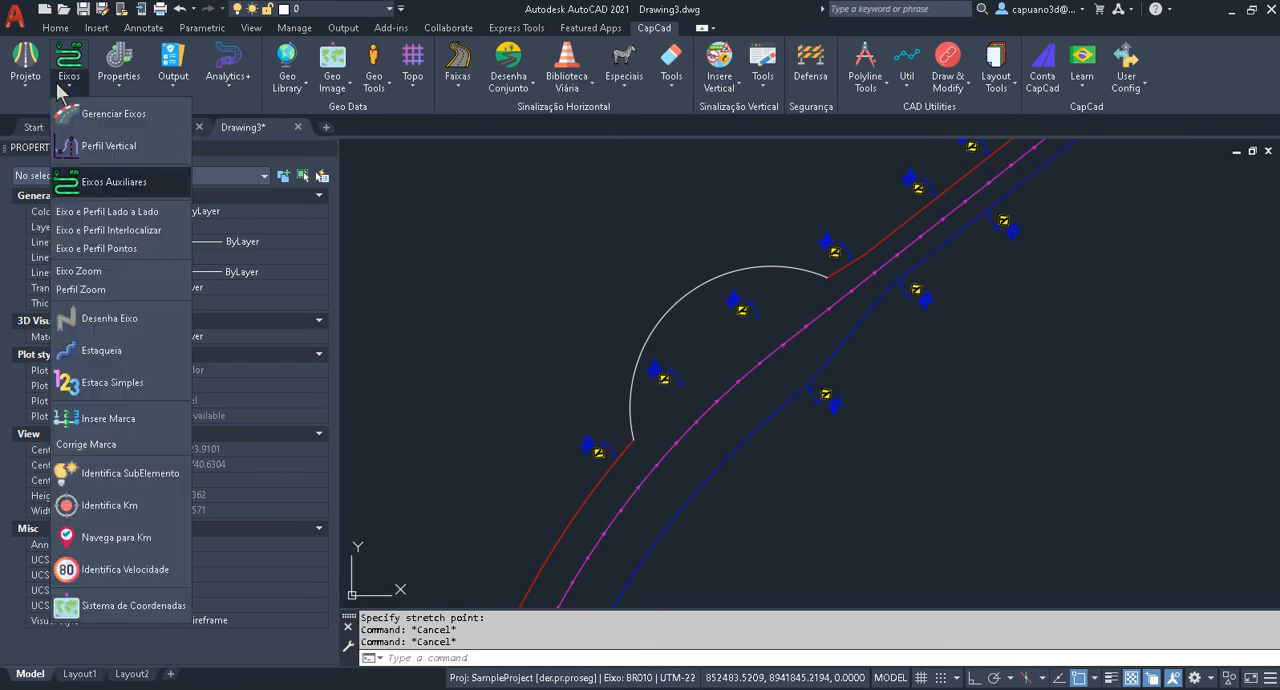
pyautogui.click(110, 183)
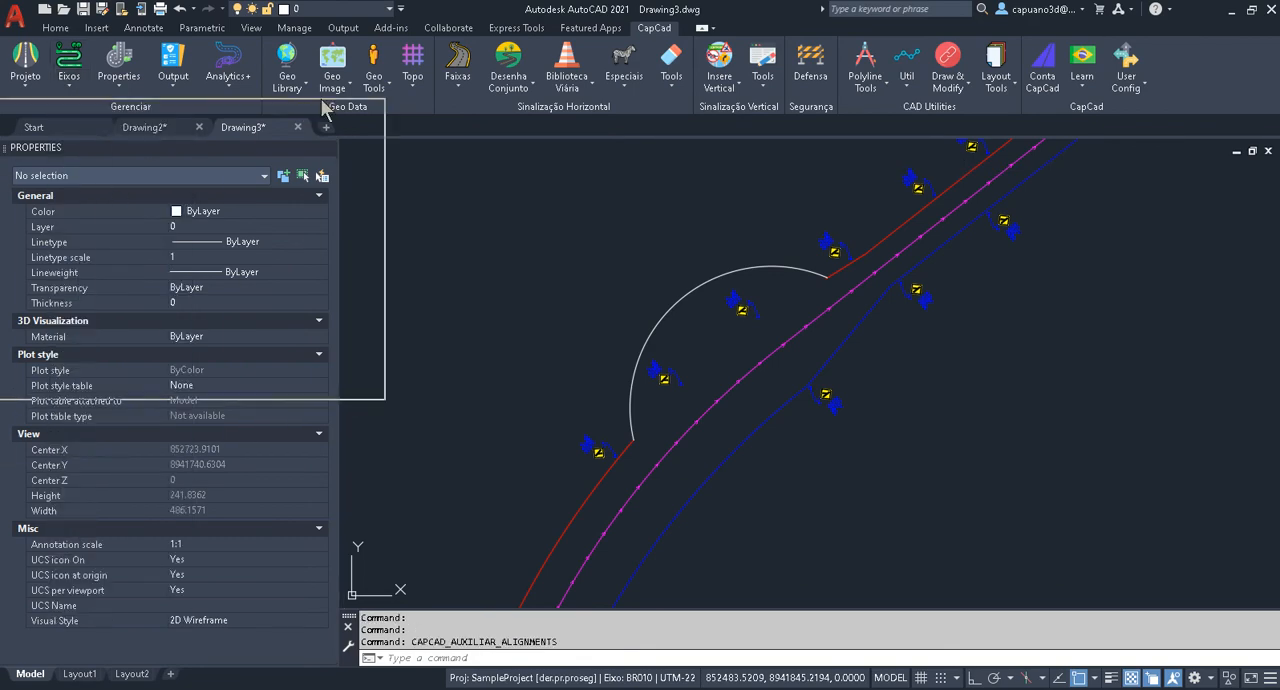
pyautogui.moveTo(726, 322); pyautogui.dragTo(853, 372, button='middle')
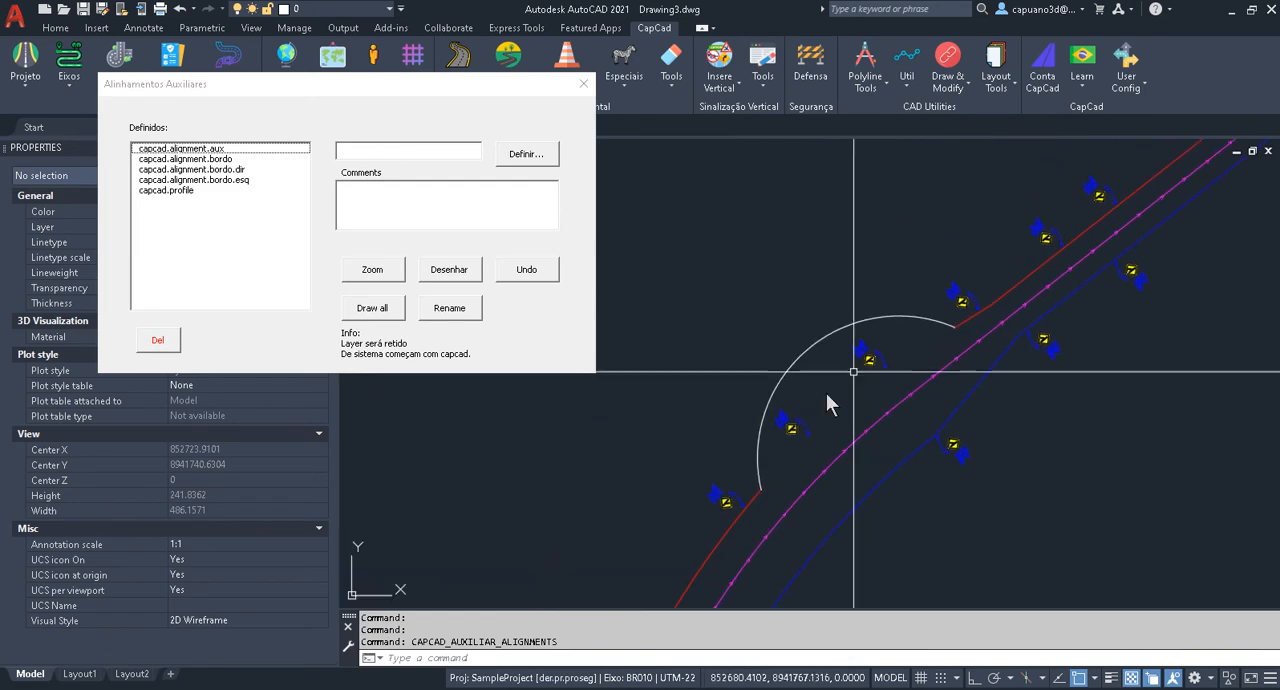
pyautogui.click(228, 180)
pyautogui.click(524, 156)
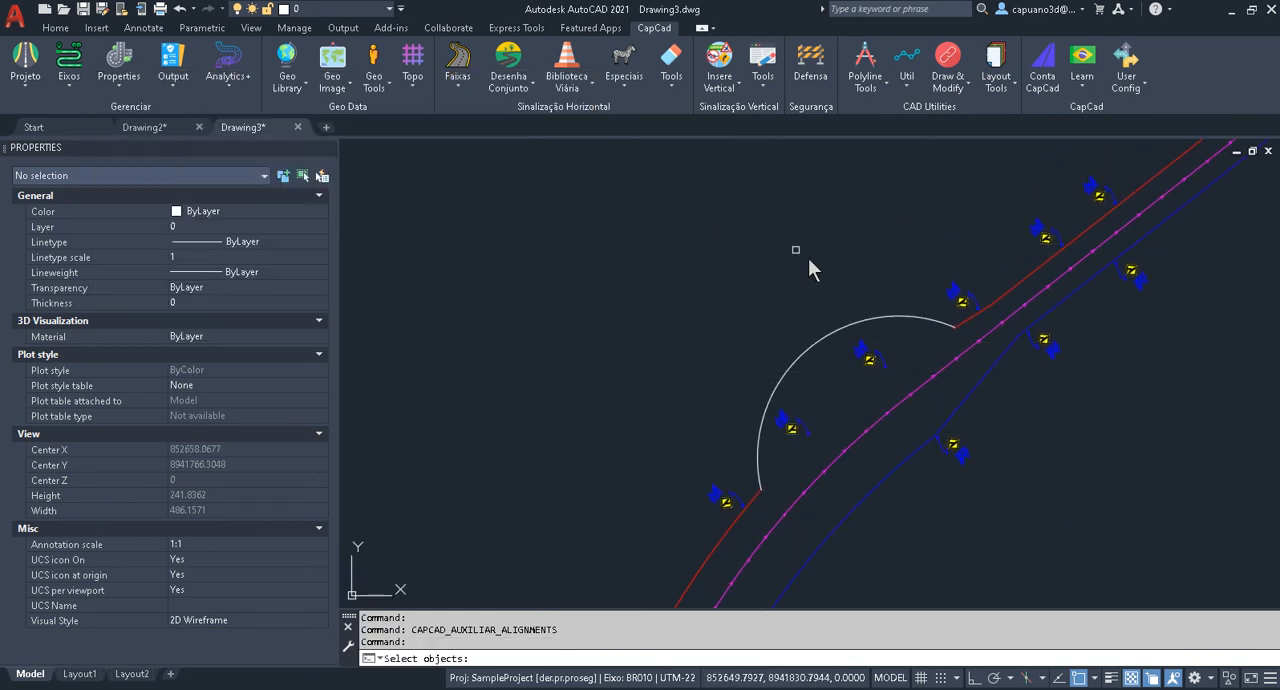
pyautogui.click(1034, 278)
pyautogui.click(809, 349)
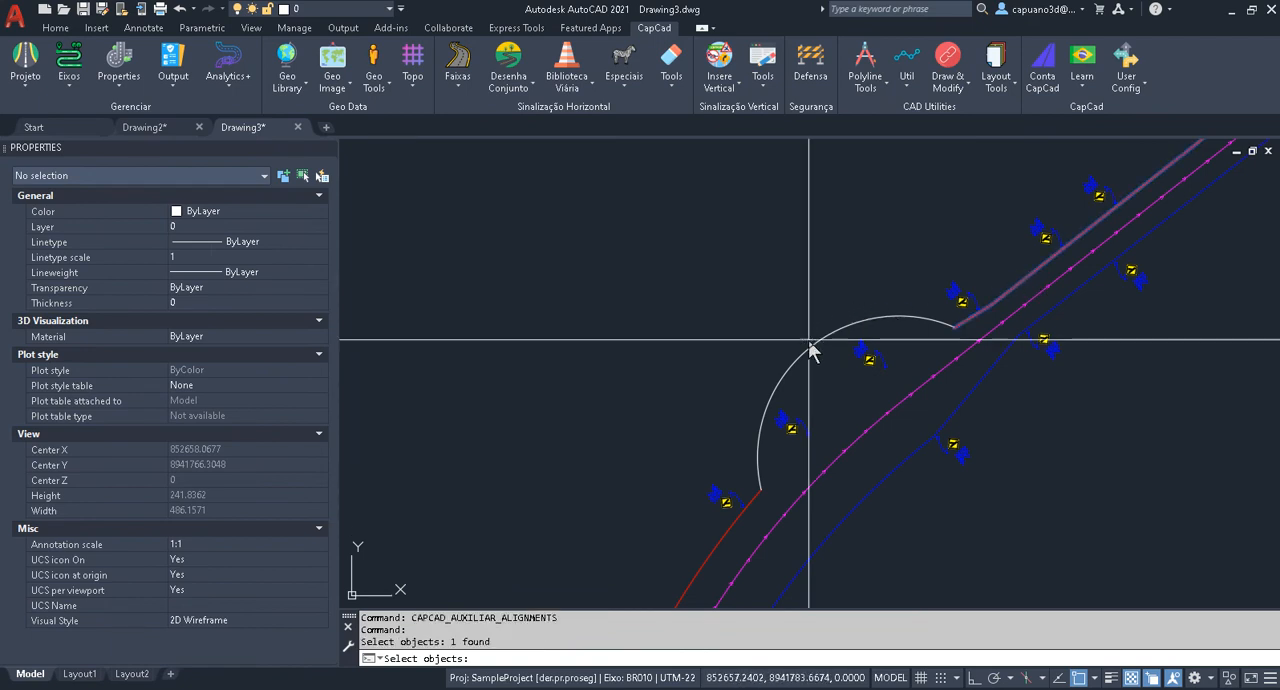
pyautogui.click(782, 432)
pyautogui.click(717, 537)
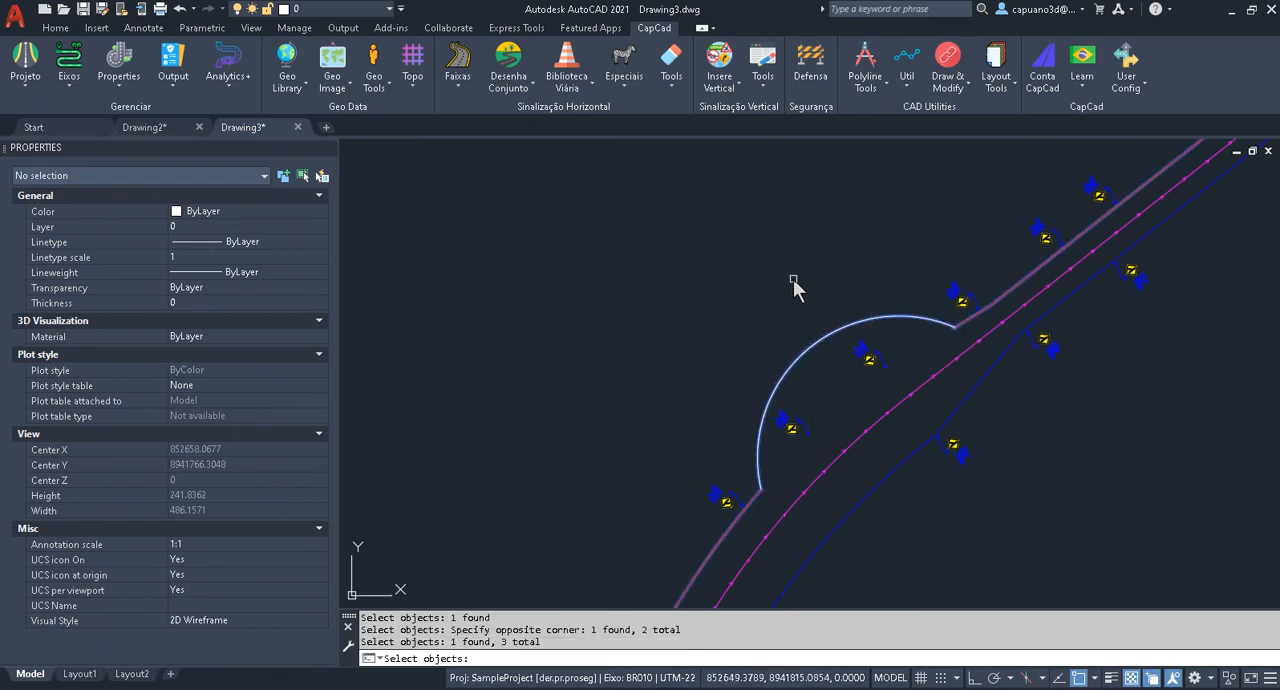
pyautogui.press('Return')
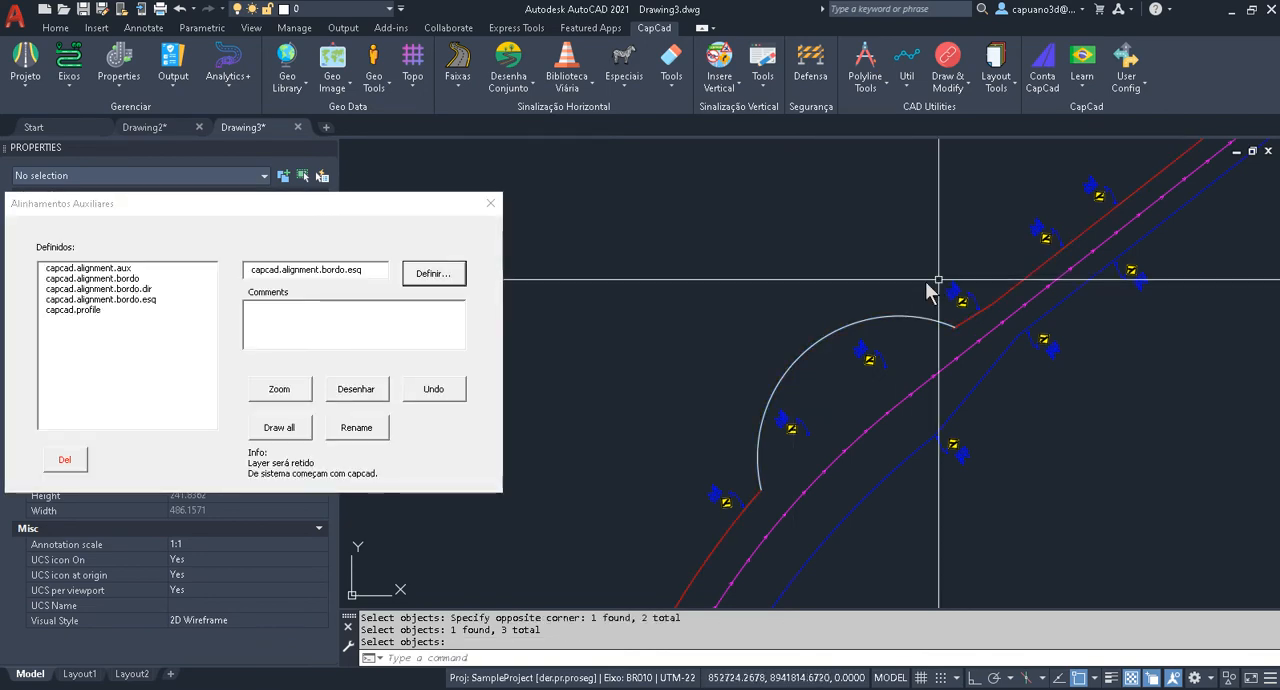
# Erase the two red edge pieces and the arc from the drawing.
pyautogui.press('Escape')
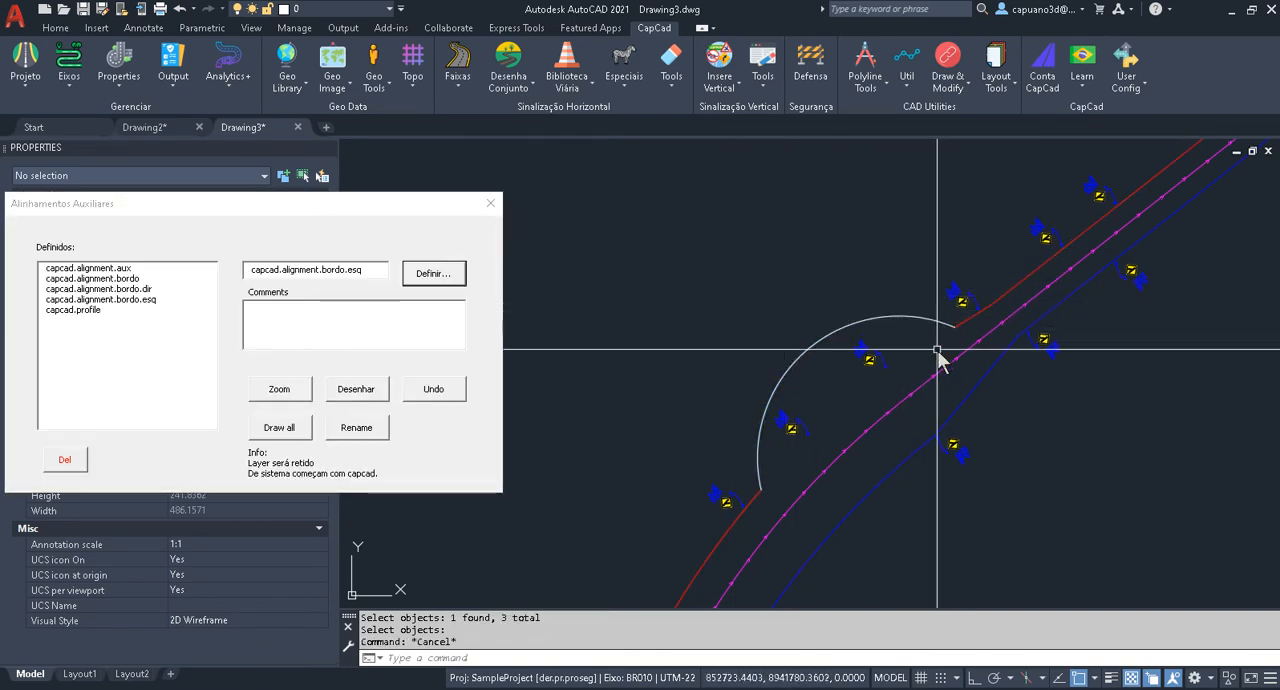
pyautogui.write('e')
pyautogui.press('Return')
pyautogui.click(994, 302)
pyautogui.click(765, 446)
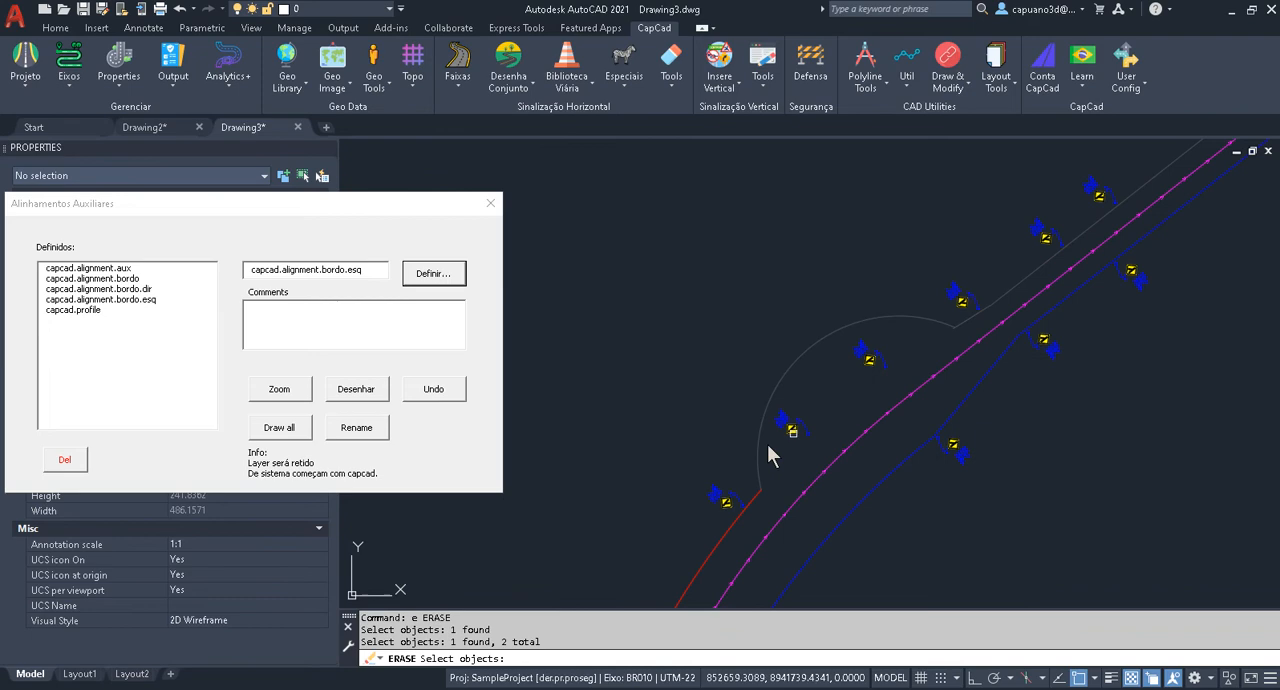
pyautogui.click(720, 518)
pyautogui.press('Return')
pyautogui.press('Escape')
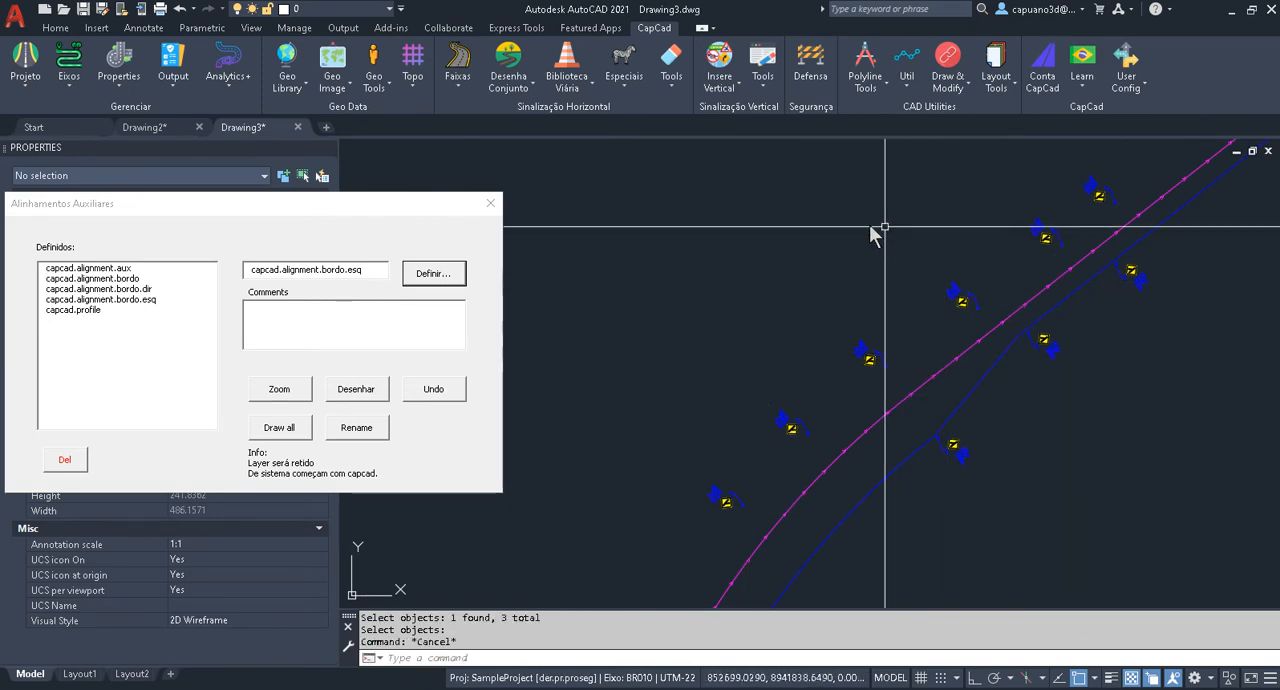
# Draw the stored capcad.alignment.bordo.esq alignment and close the auxiliary alignments dialog.
pyautogui.click(362, 395)
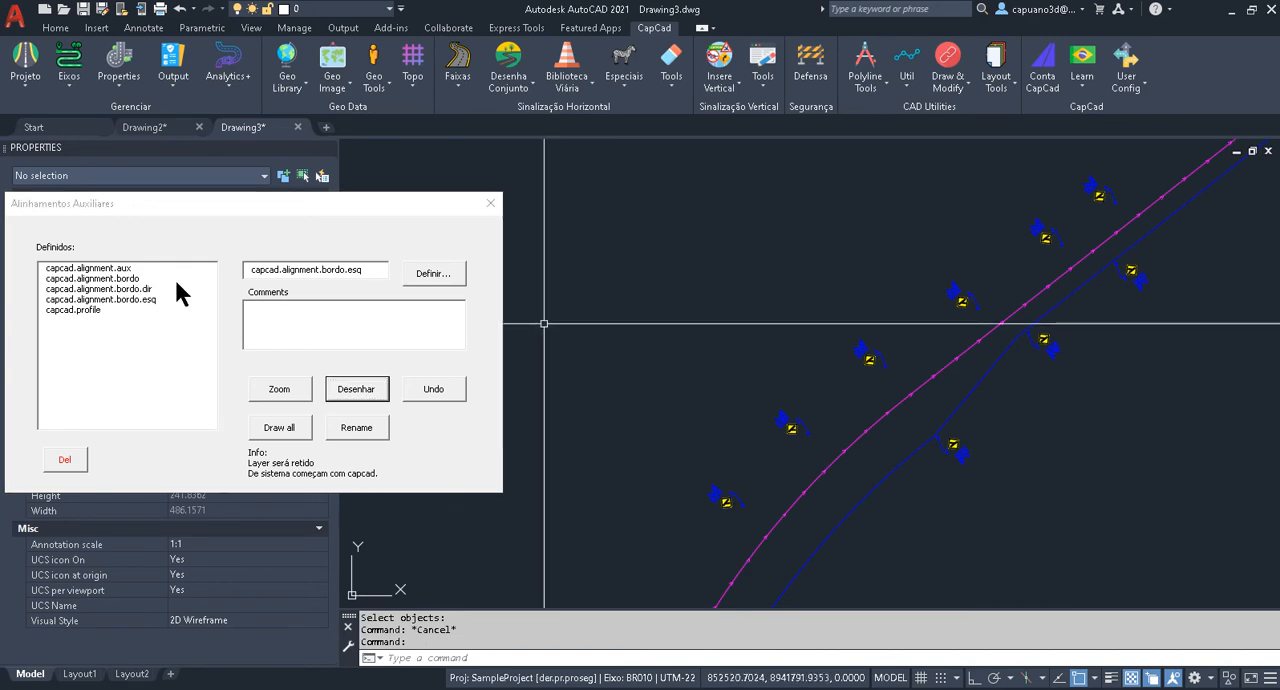
pyautogui.click(186, 299)
pyautogui.click(353, 392)
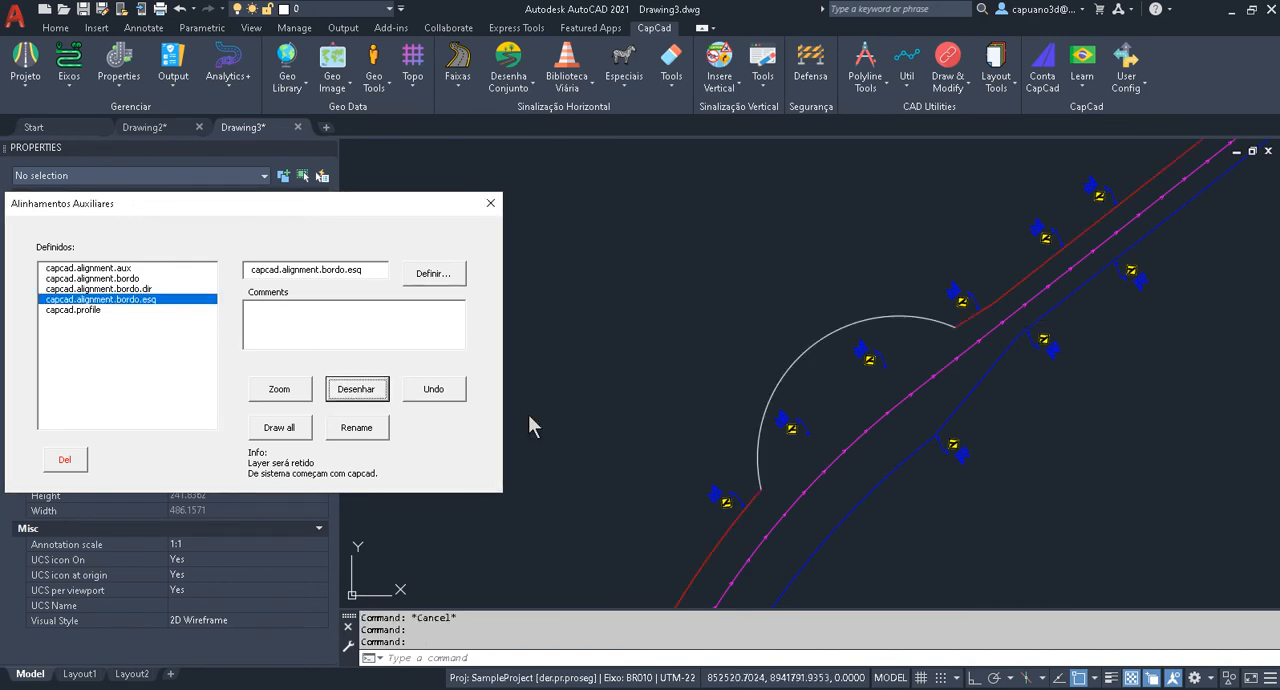
pyautogui.click(490, 203)
pyautogui.press('Escape')
# Place three R-1 signs along the outside of the upper part of the white arc on the northwest edge.
pyautogui.scroll(2, 840, 309)
pyautogui.moveTo(754, 323); pyautogui.dragTo(700, 283, button='middle')
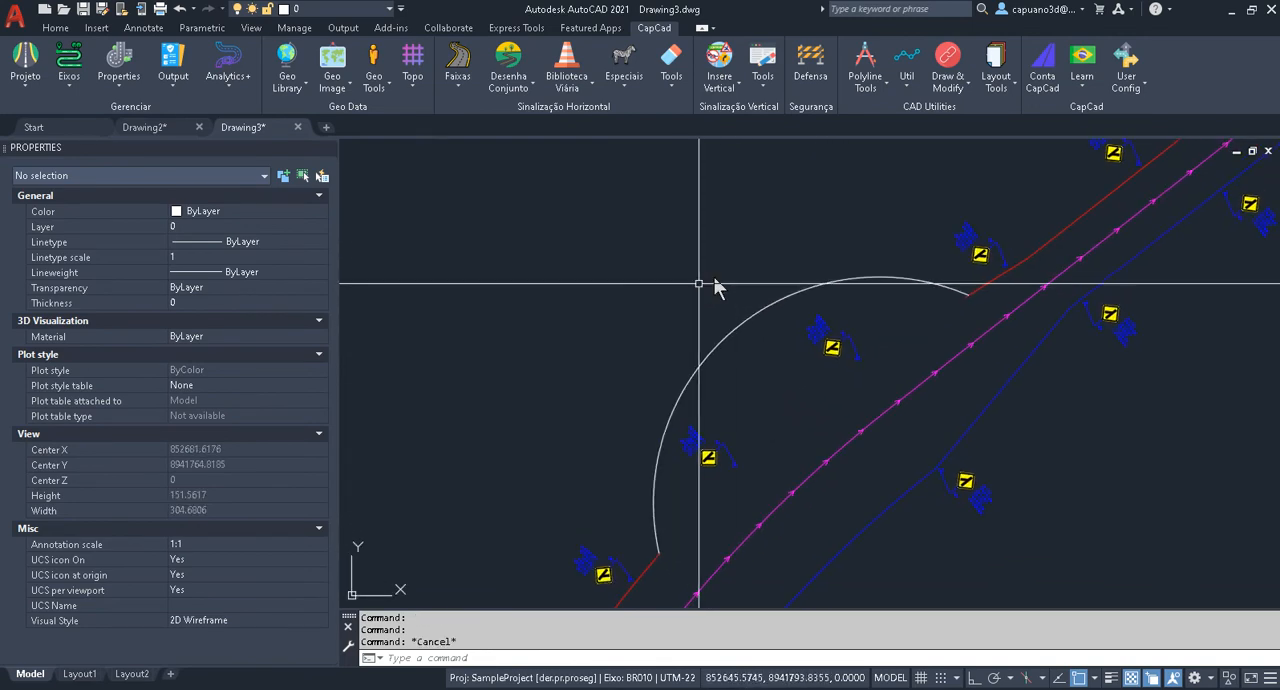
pyautogui.write('r1')
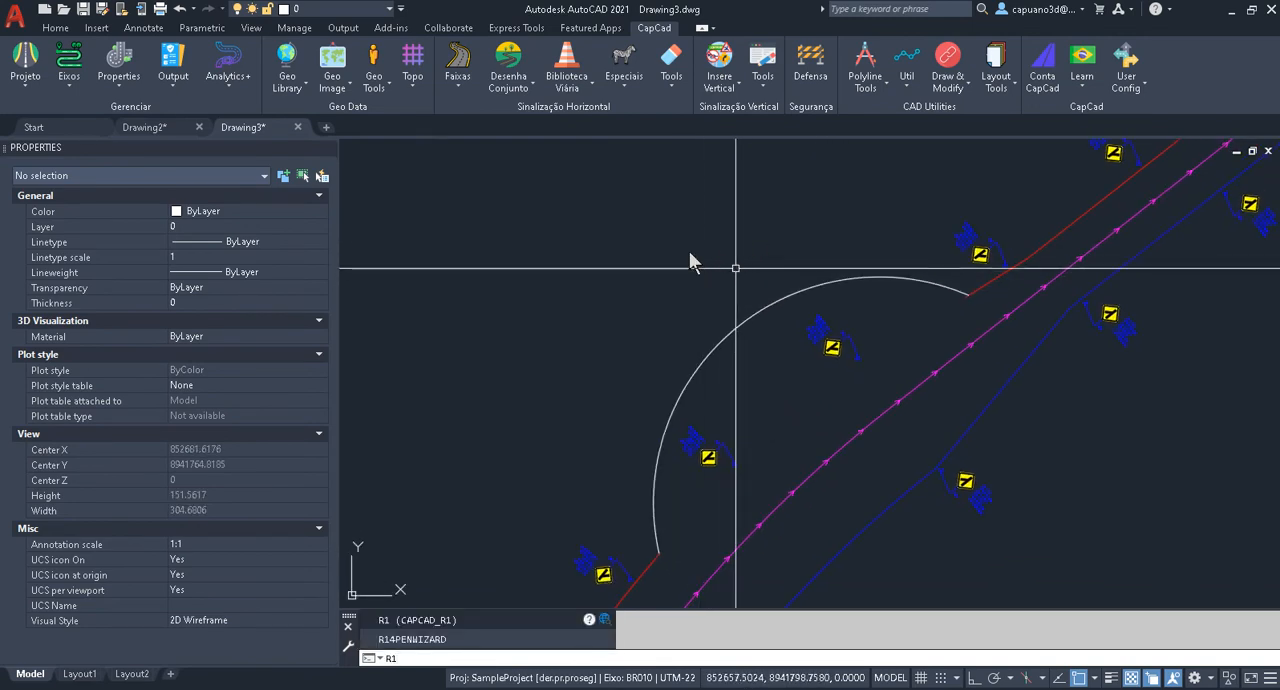
pyautogui.press('Return')
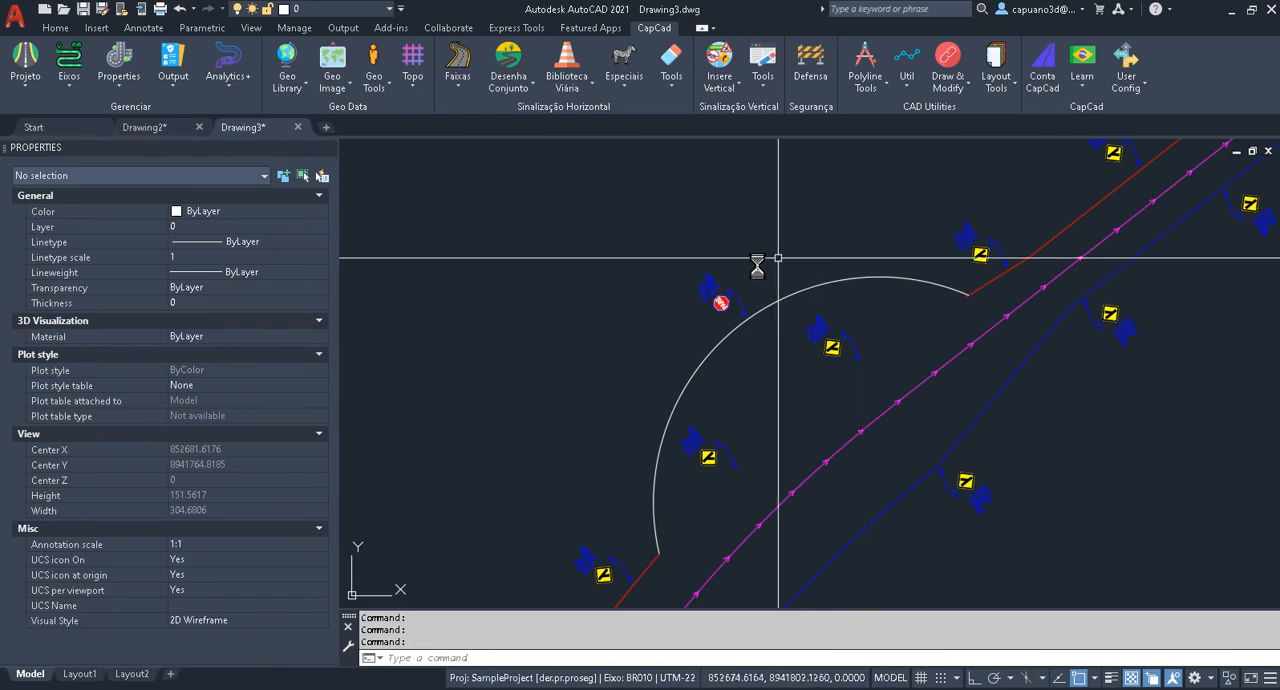
pyautogui.scroll(2, 788, 275)
pyautogui.press('Escape')
pyautogui.scroll(-2, 772, 264)
pyautogui.write('r1')
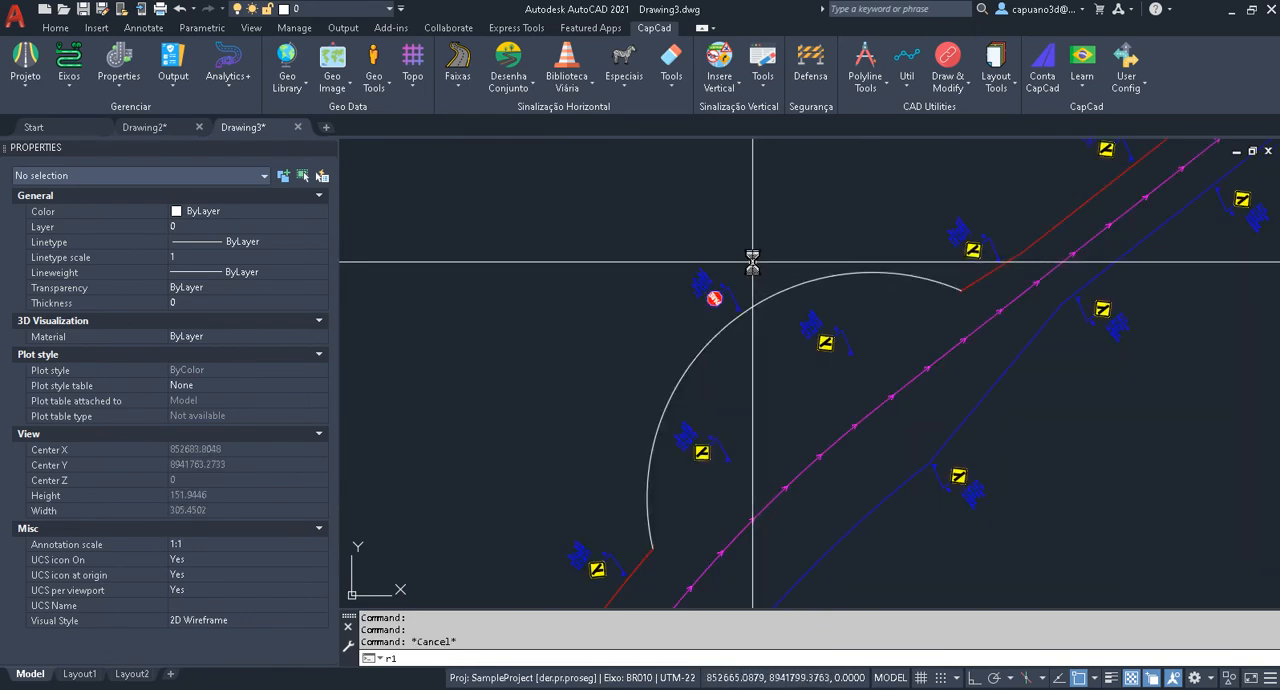
pyautogui.press('Return')
pyautogui.click(787, 252)
pyautogui.press('Return')
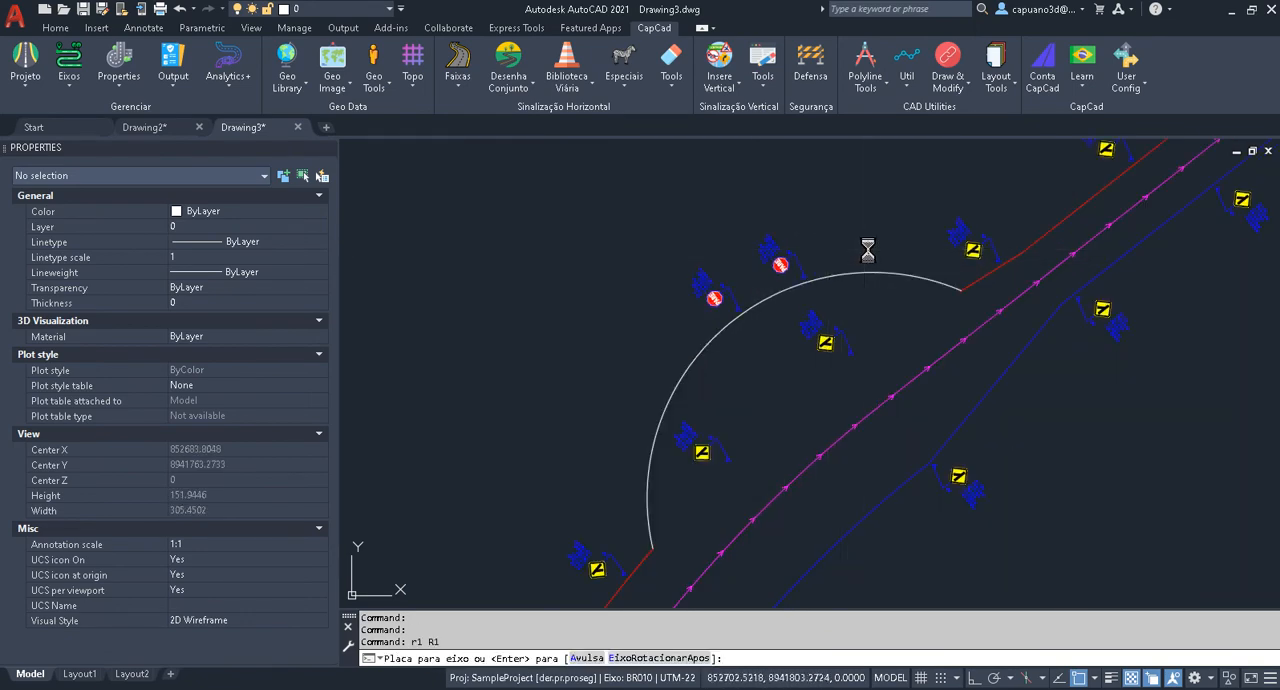
pyautogui.click(868, 250)
# Place four more R-1 signs outside the arc, continuing southwest down to where it meets the red edge.
pyautogui.press('Return')
pyautogui.click(680, 328)
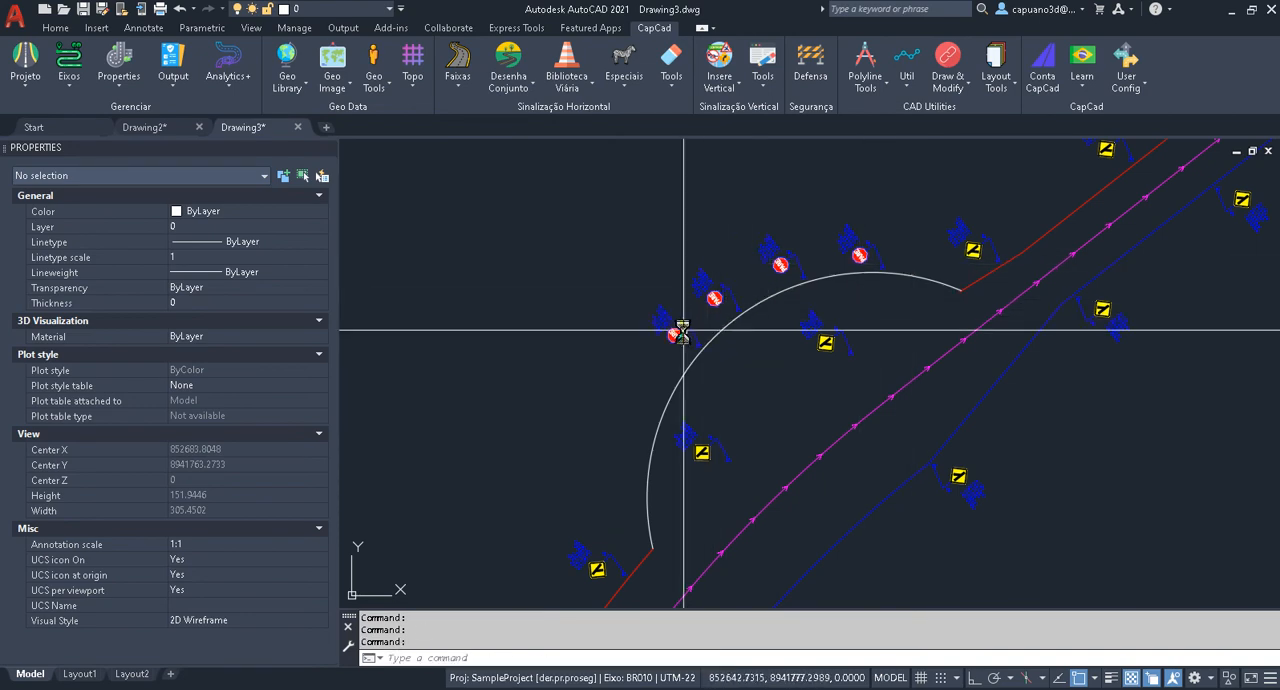
pyautogui.press('Return')
pyautogui.click(632, 400)
pyautogui.moveTo(630, 405); pyautogui.dragTo(647, 272, button='middle')
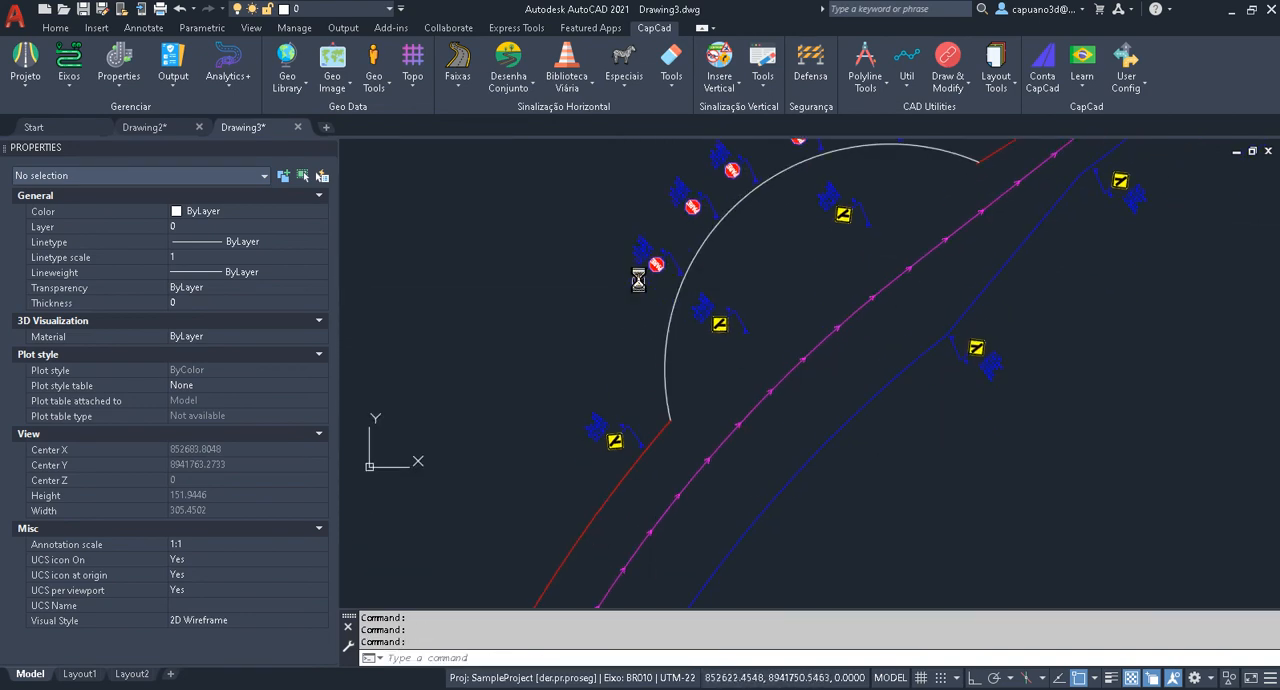
pyautogui.press('Return')
pyautogui.click(627, 338)
pyautogui.press('Return')
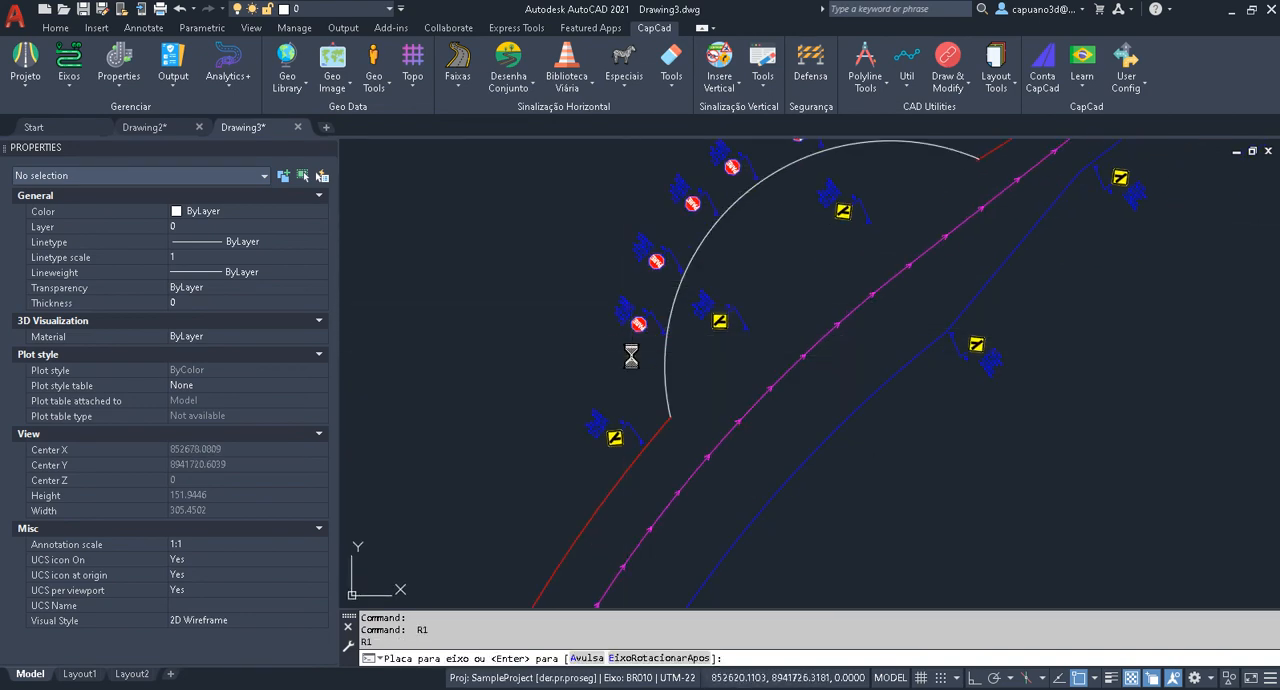
pyautogui.click(628, 386)
pyautogui.press('Escape')
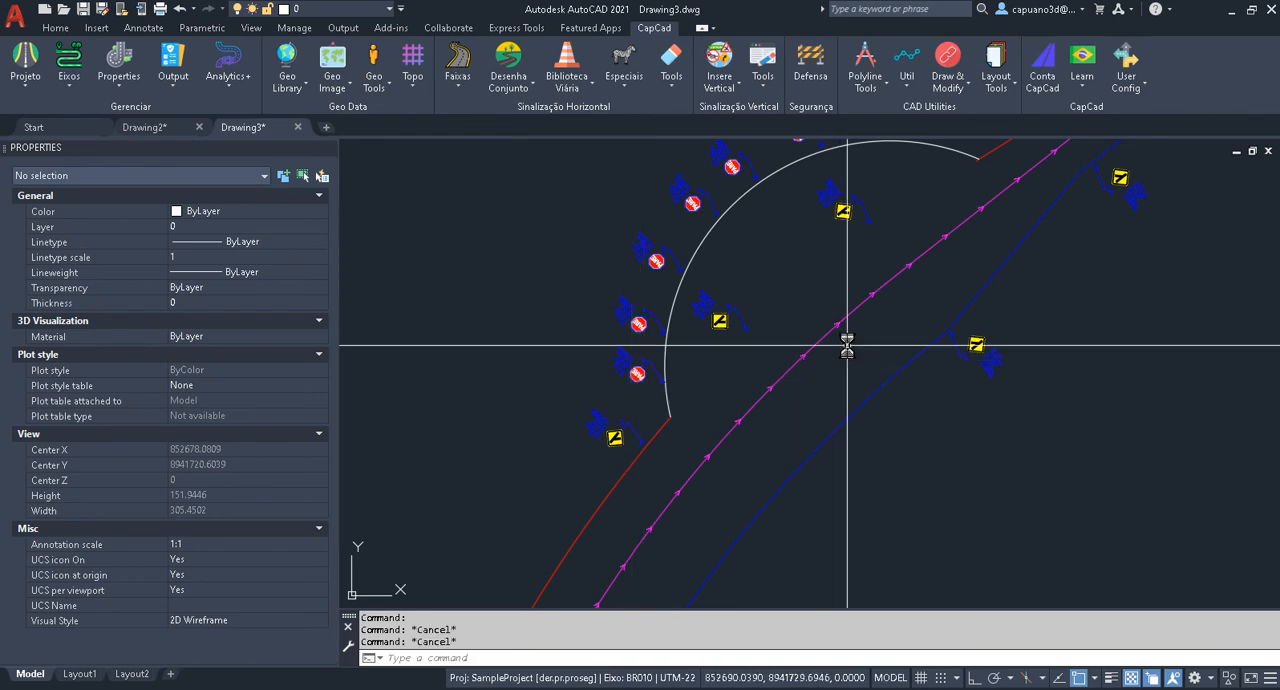
# Erase the arc and the two red edge pieces on the northwest side of the axis.
pyautogui.moveTo(727, 371); pyautogui.dragTo(652, 503, button='middle')
pyautogui.press('Escape')
pyautogui.write('e')
pyautogui.press('Return')
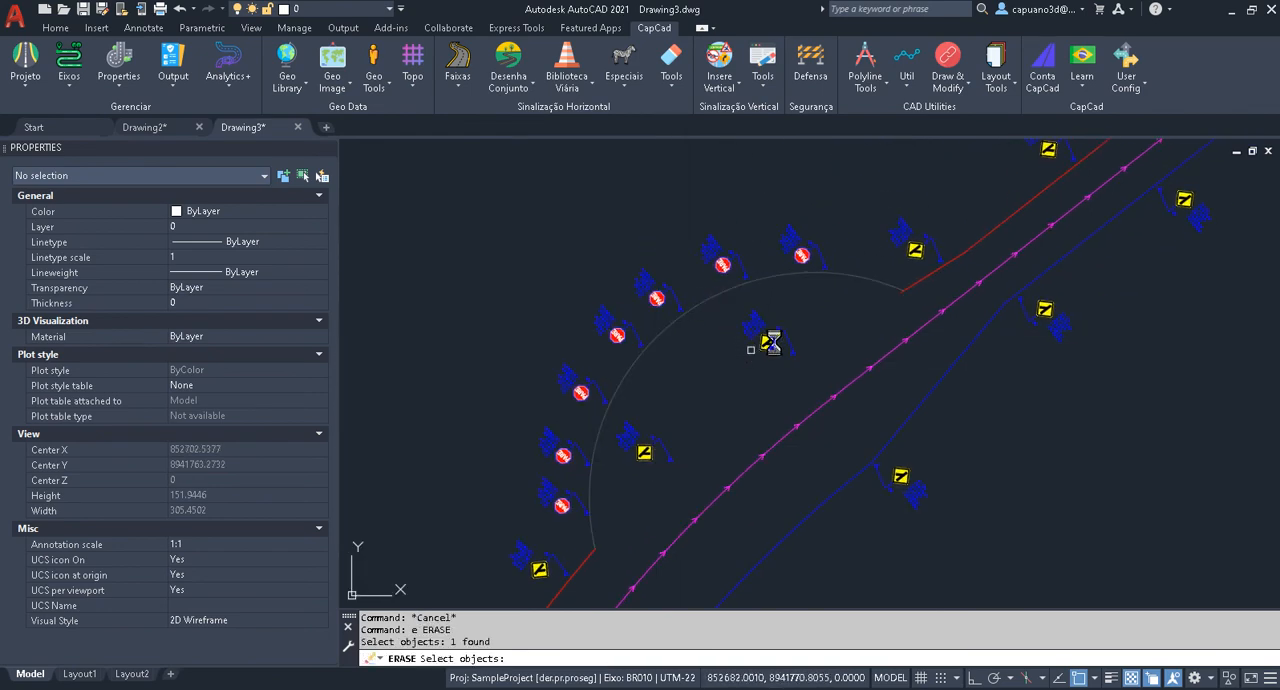
pyautogui.press('Return')
pyautogui.press('Return')
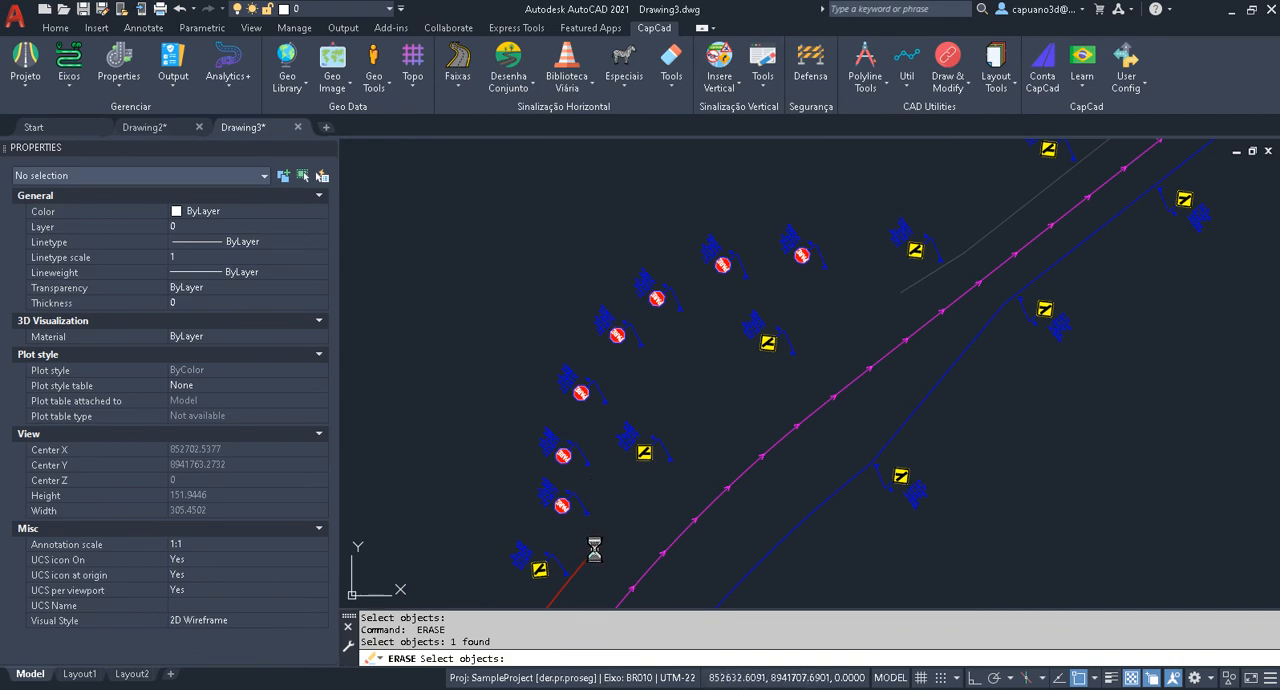
pyautogui.press('Return')
# Place another R-1 sign between the existing ones on the northwest side, without any edge line drawn.
pyautogui.write('r1')
pyautogui.press('Return')
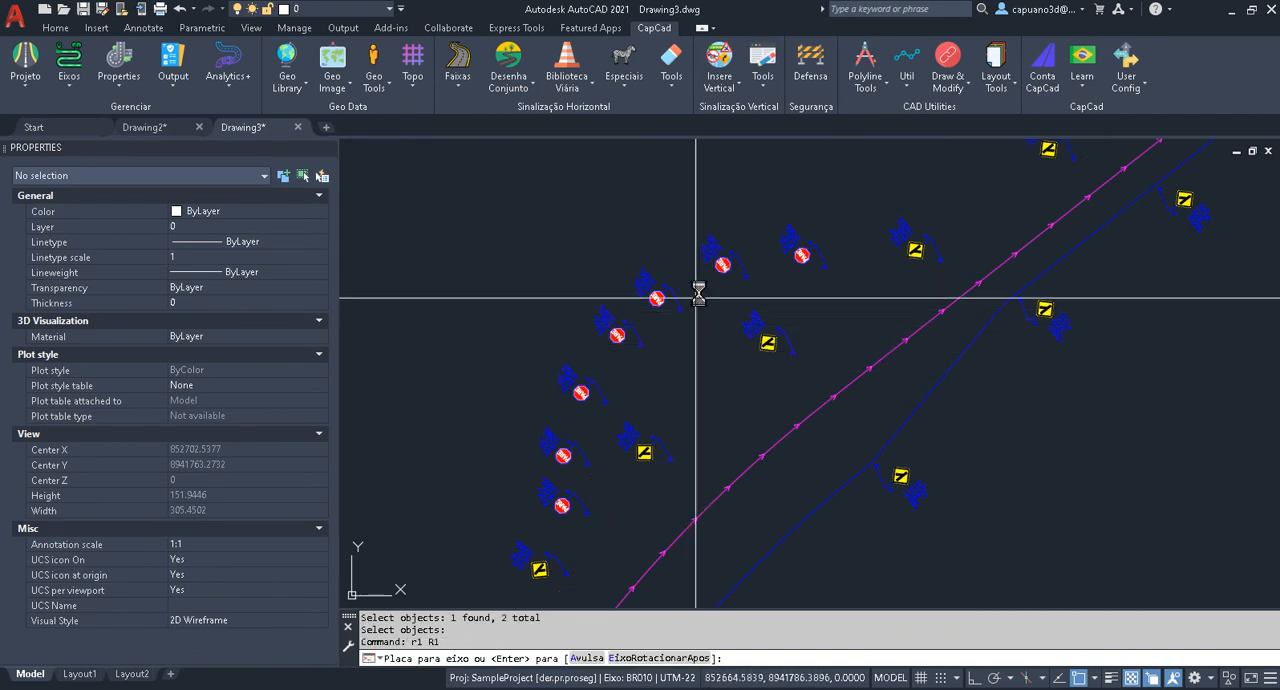
pyautogui.click(708, 293)
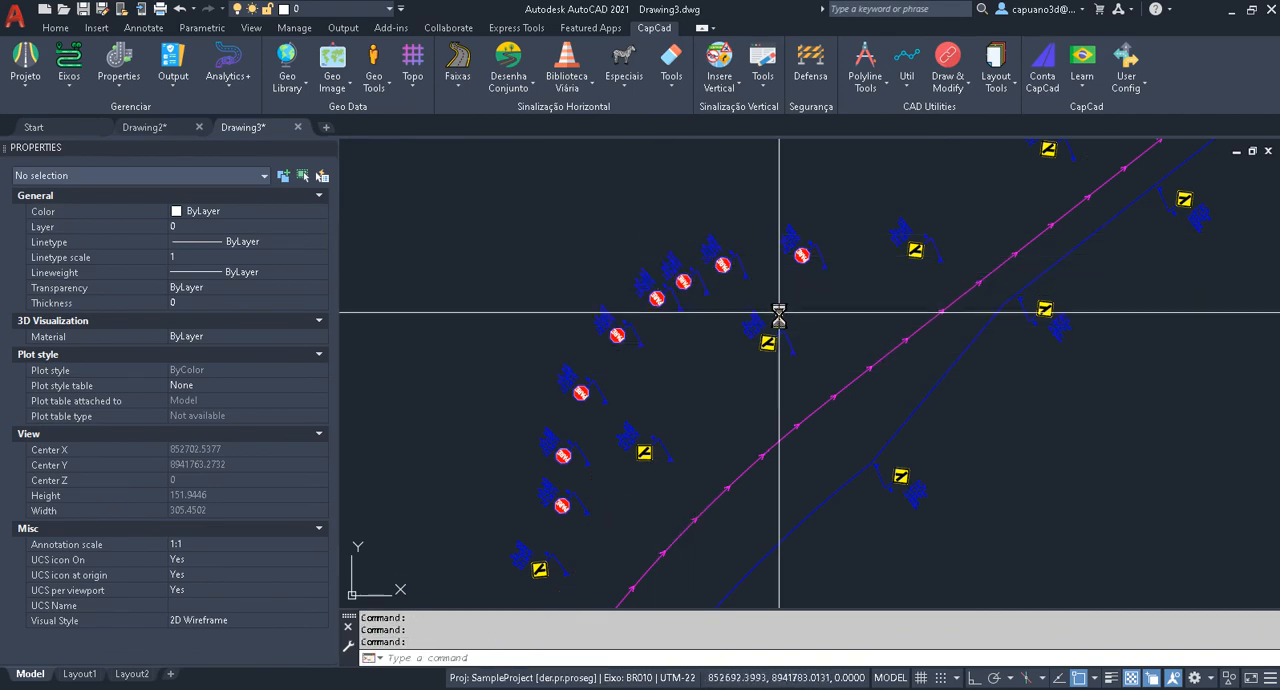
pyautogui.press('Escape')
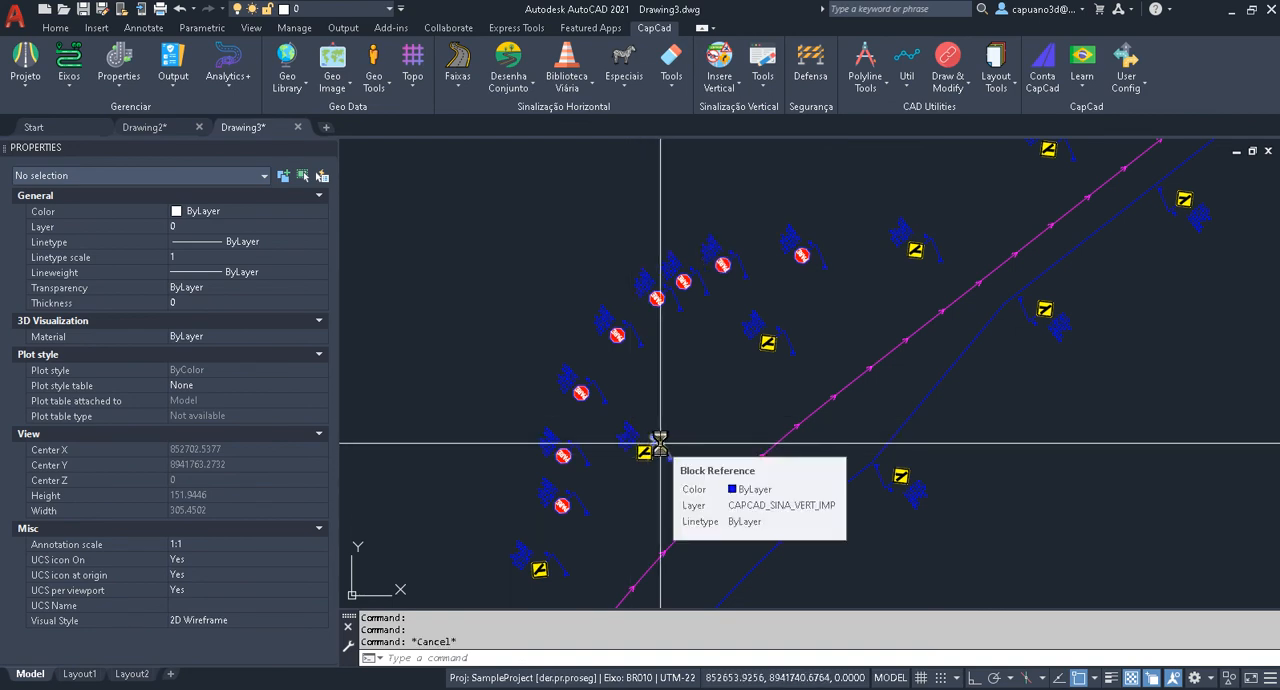
# Close the Insere Vertical dialog and switch to Drawing2, showing the road section where the shoulders begin.
pyautogui.press('Escape')
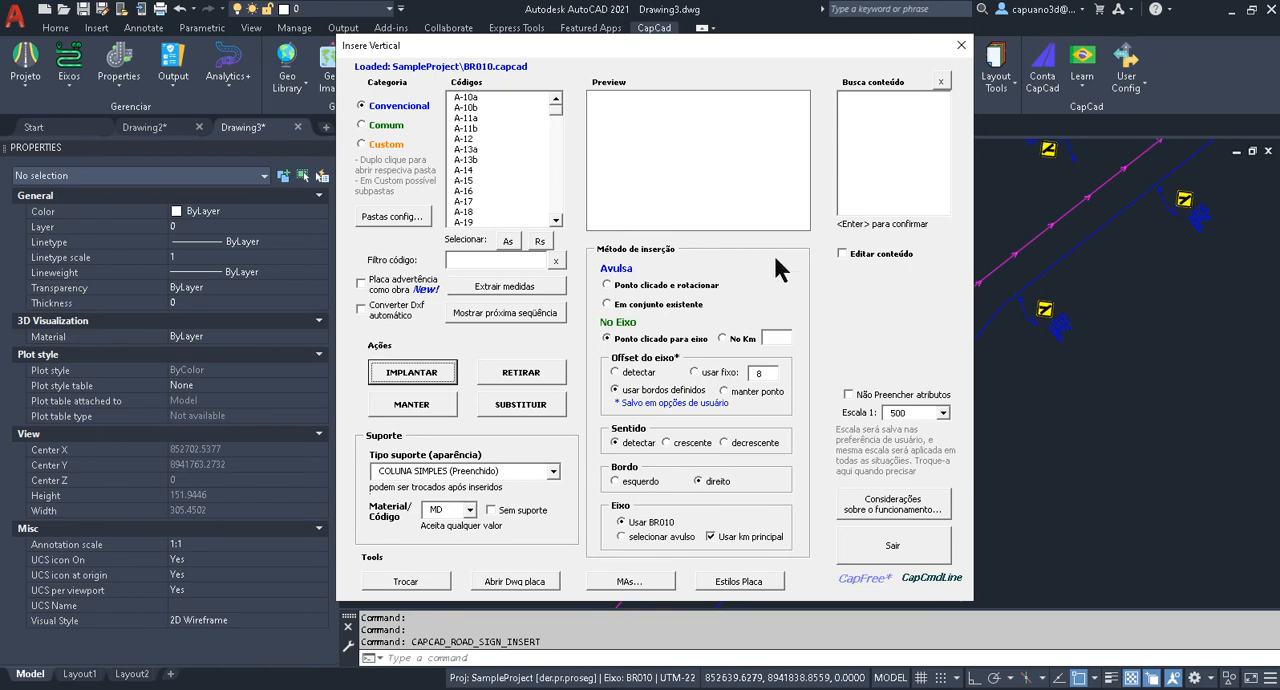
pyautogui.click(961, 45)
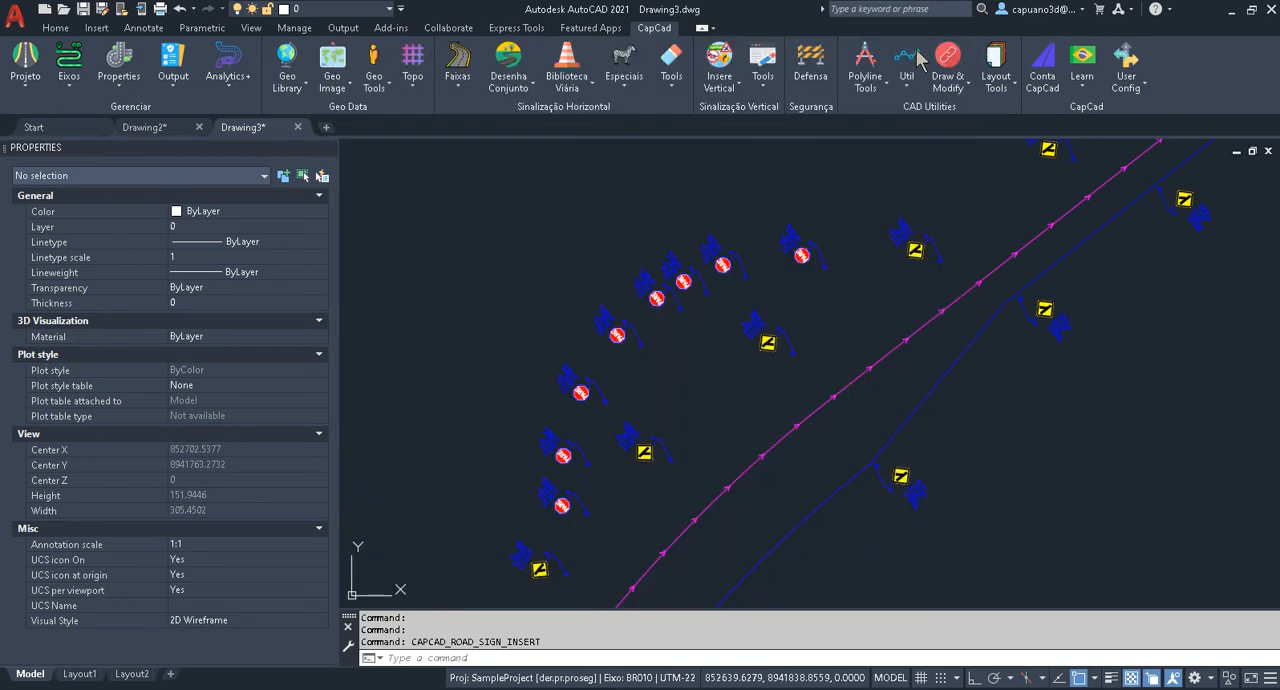
pyautogui.click(148, 127)
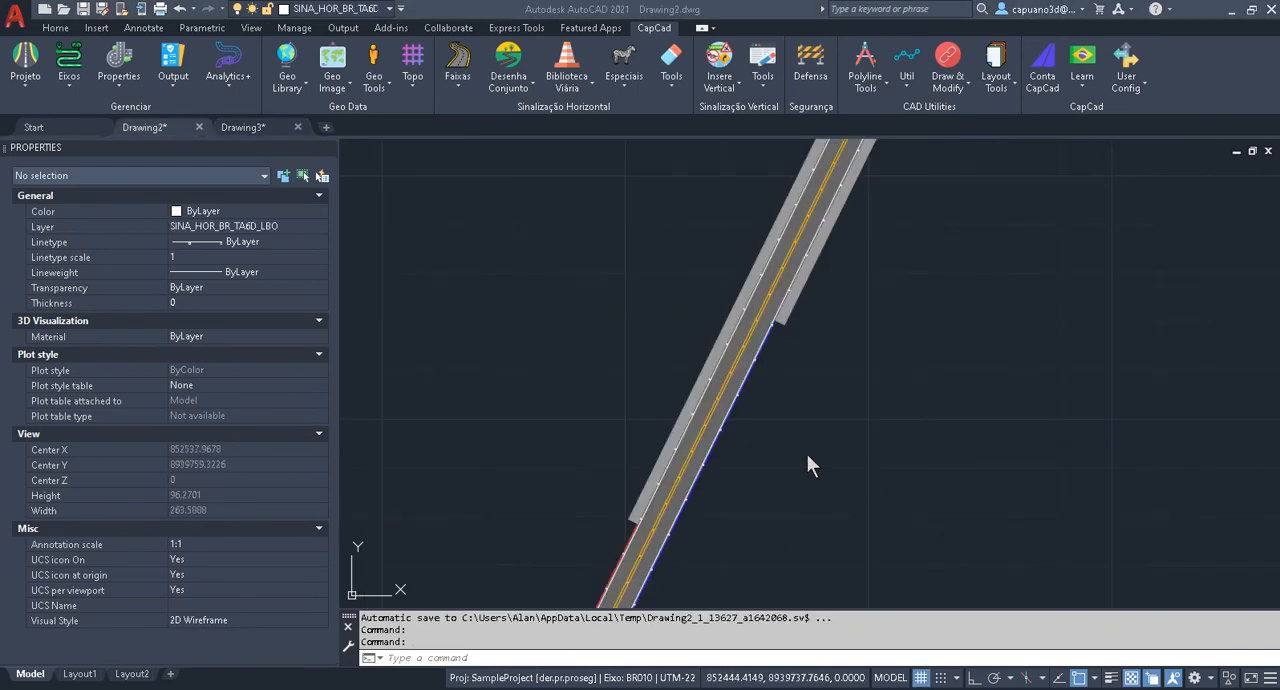
pyautogui.press('Escape')
pyautogui.moveTo(689, 443); pyautogui.dragTo(677, 423, button='middle')
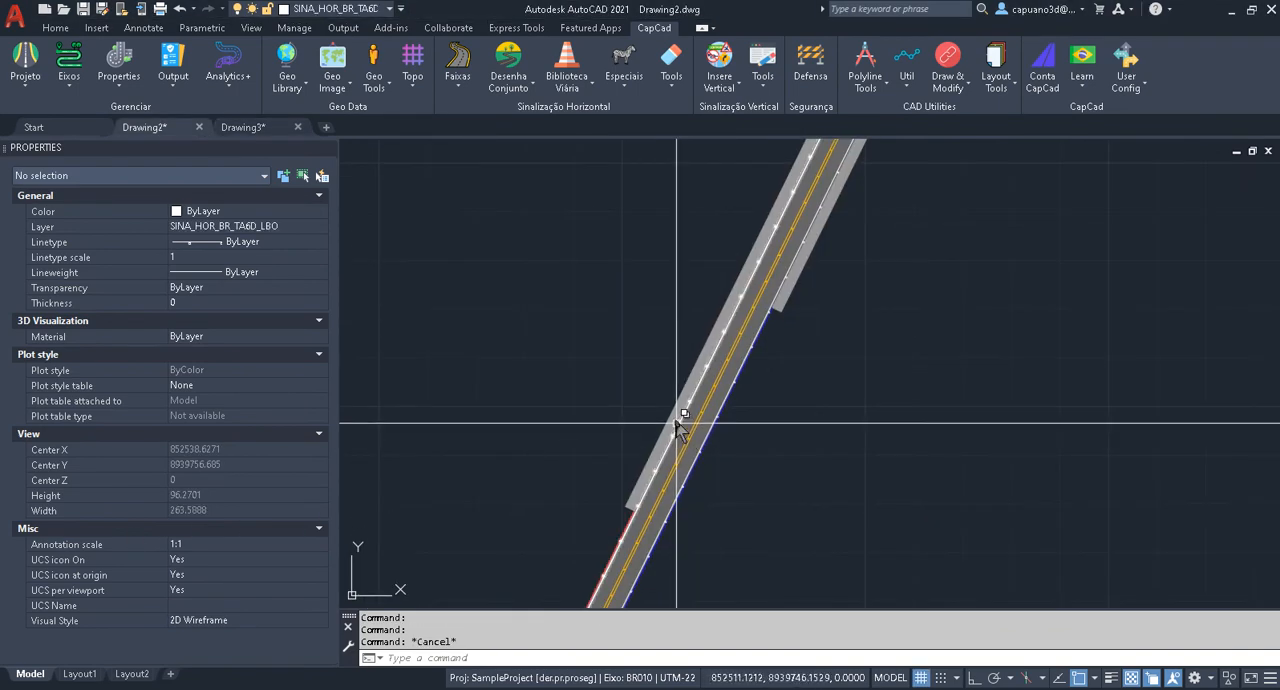
pyautogui.press('Escape')
pyautogui.moveTo(689, 358); pyautogui.dragTo(667, 369, button='middle')
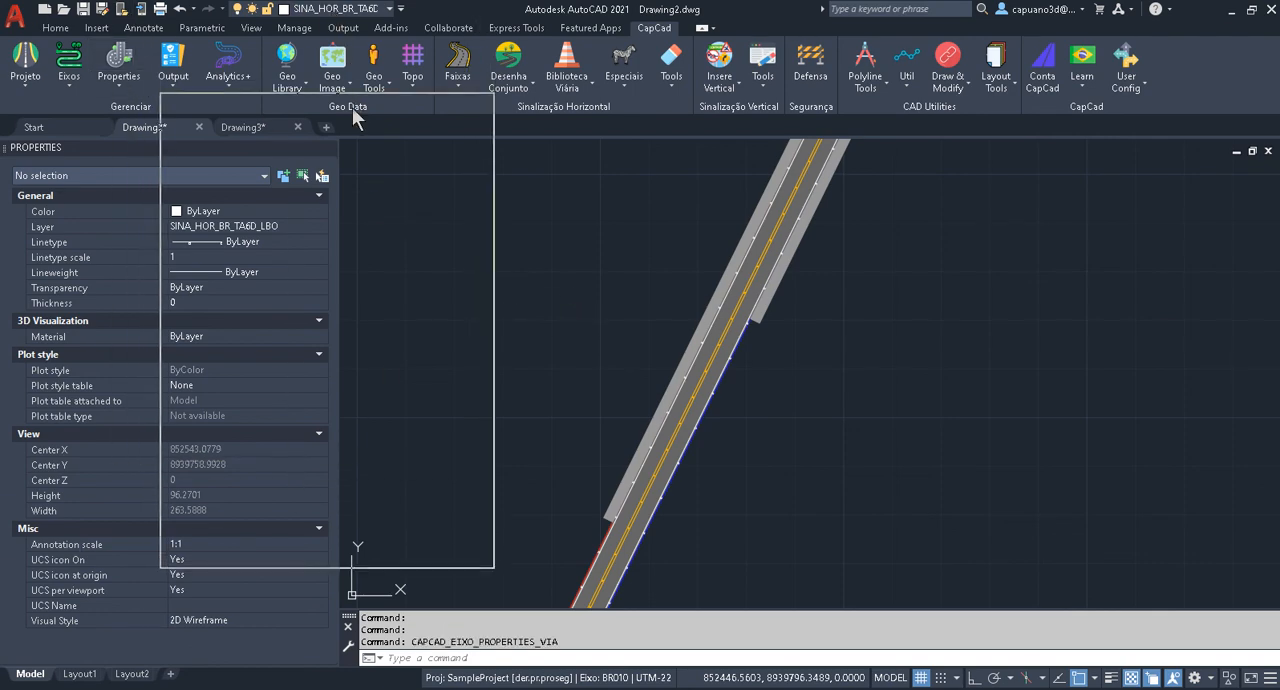
# Review the LarguraViaAcostaEsq and LarguraViaAcostaDir values of axis 1 in the axis properties, ending on LarguraViaAcostaEsq.
pyautogui.click(411, 159)
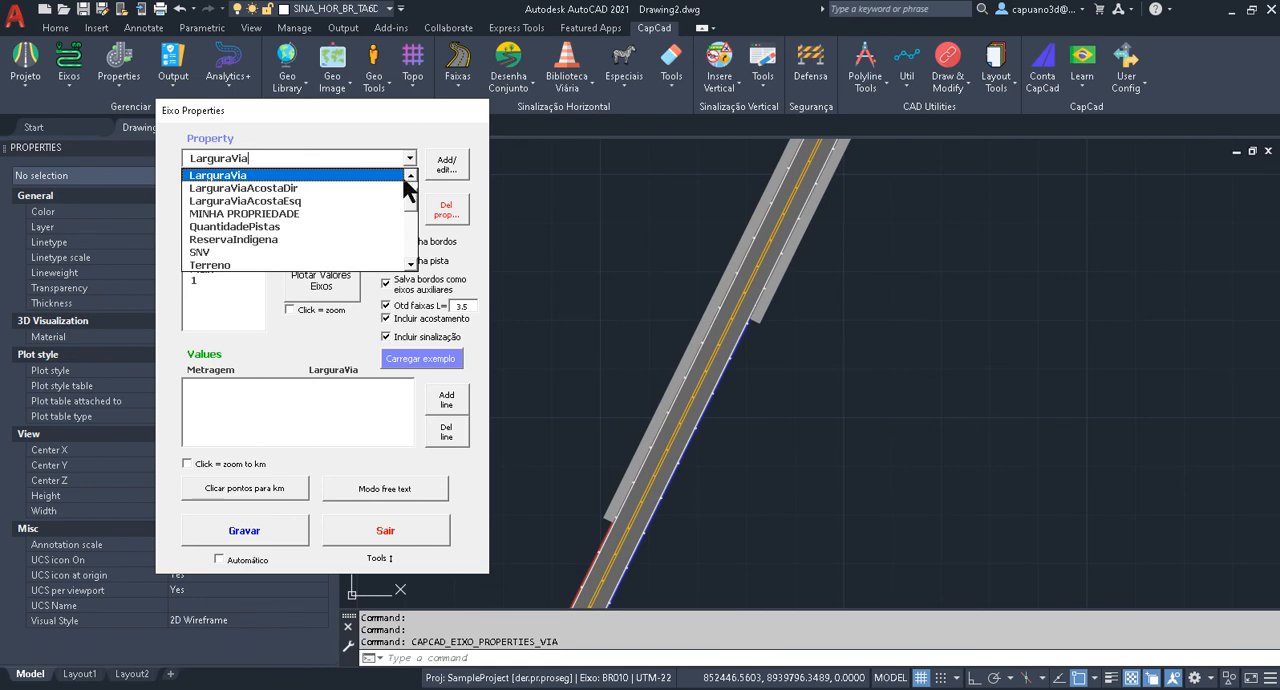
pyautogui.click(300, 201)
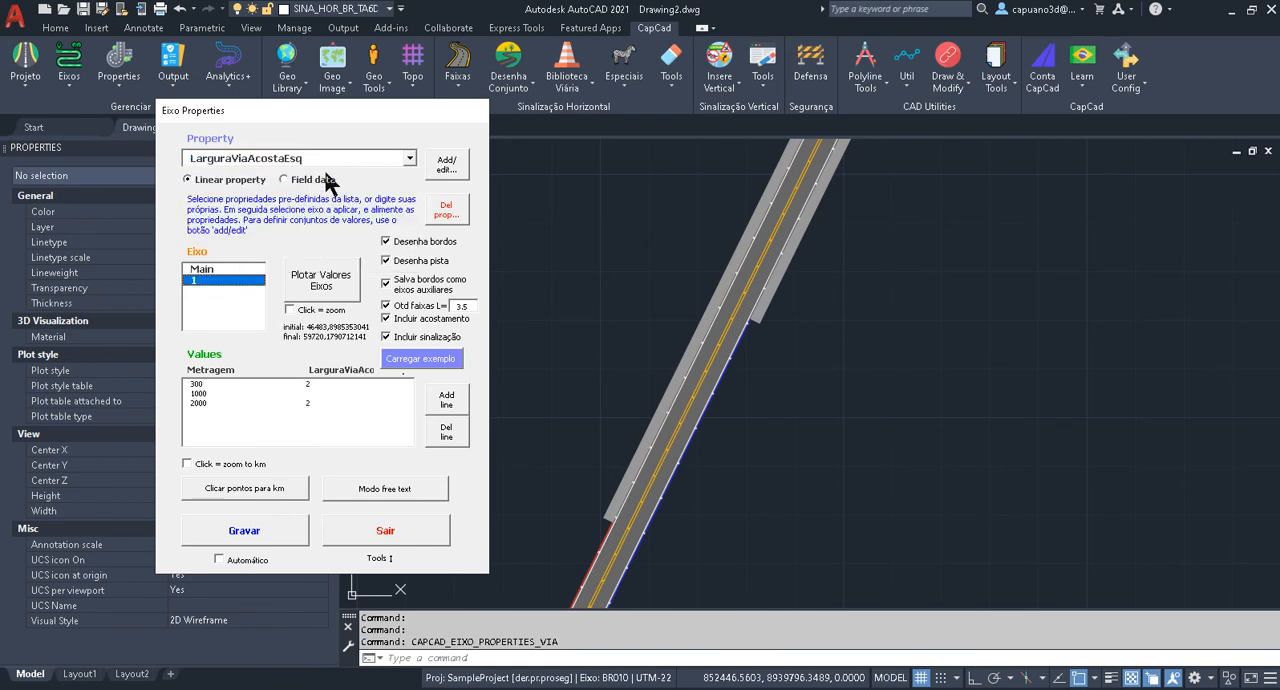
pyautogui.click(410, 158)
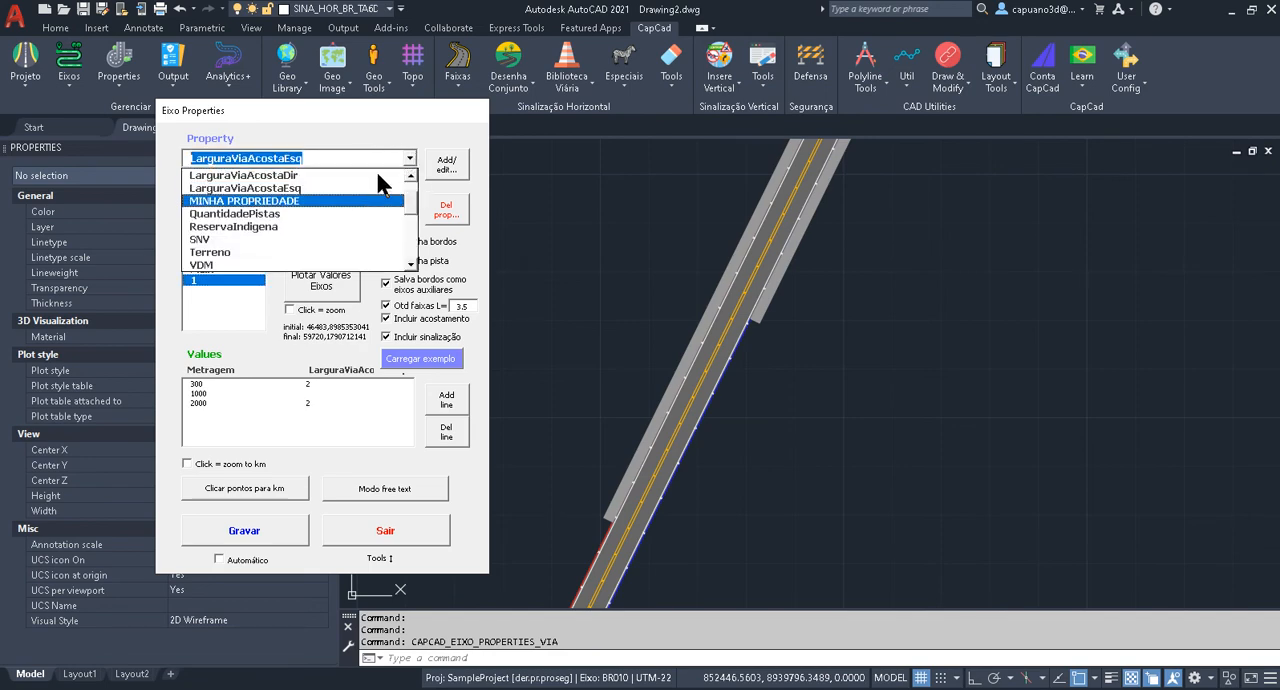
pyautogui.click(366, 176)
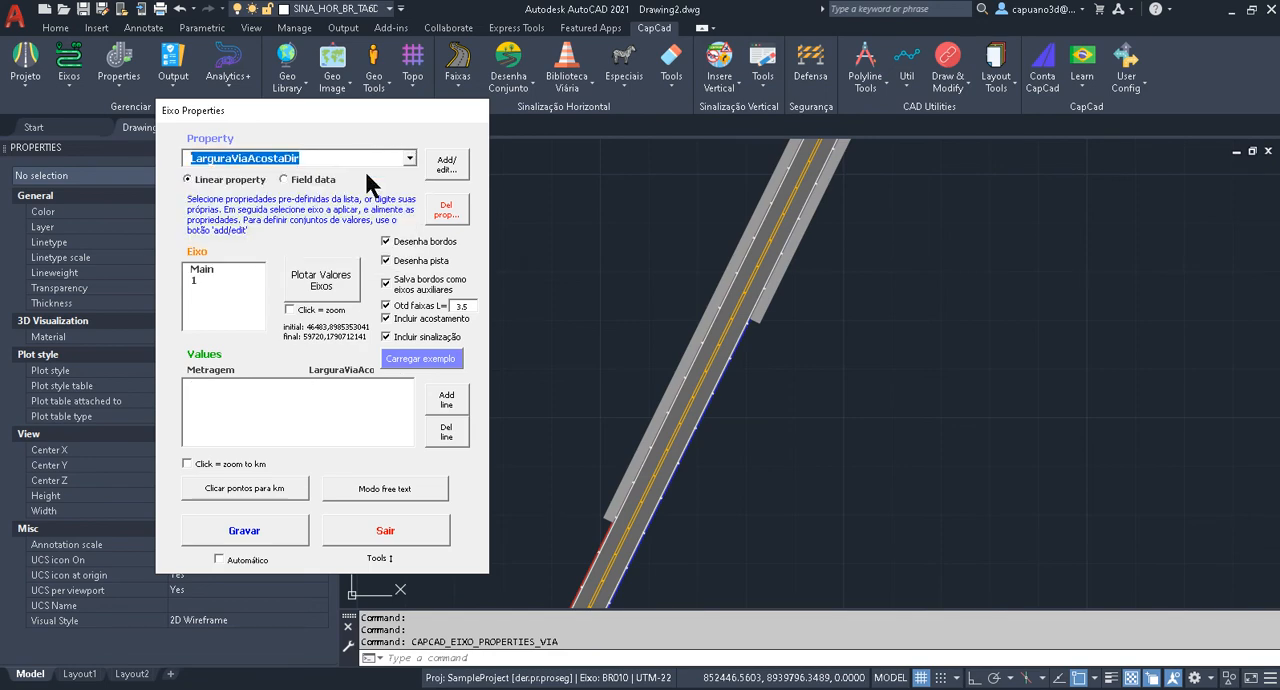
pyautogui.click(208, 281)
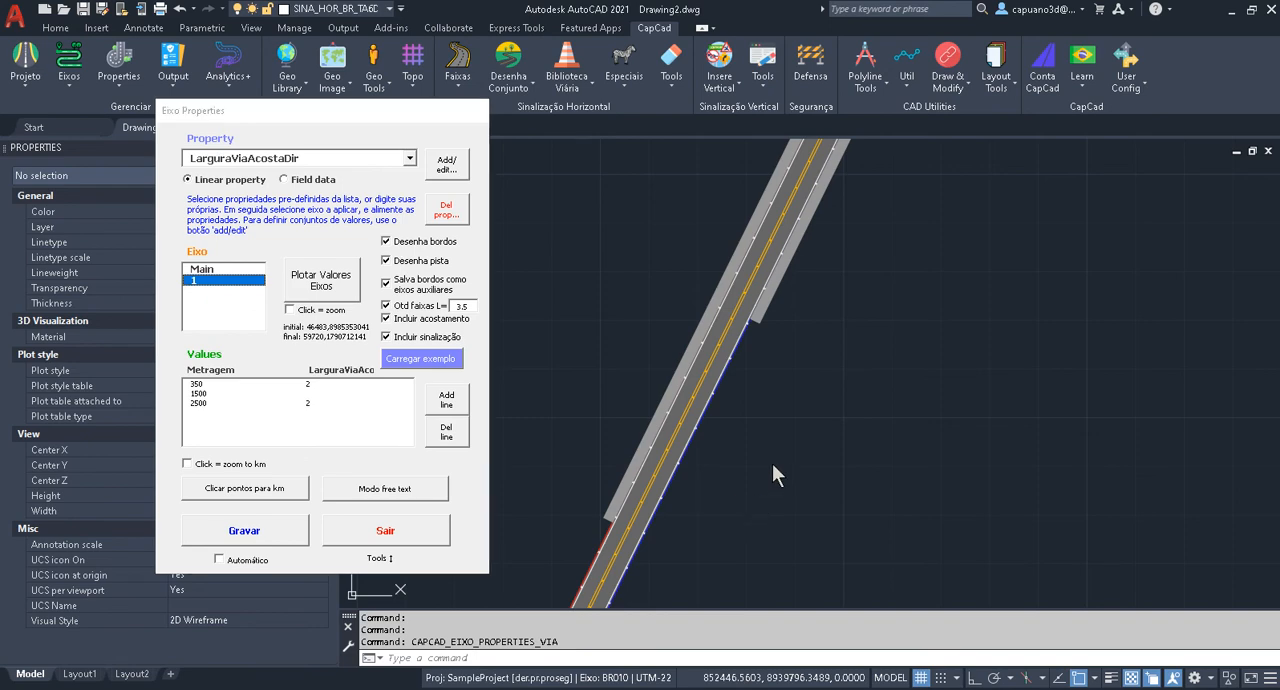
pyautogui.click(410, 158)
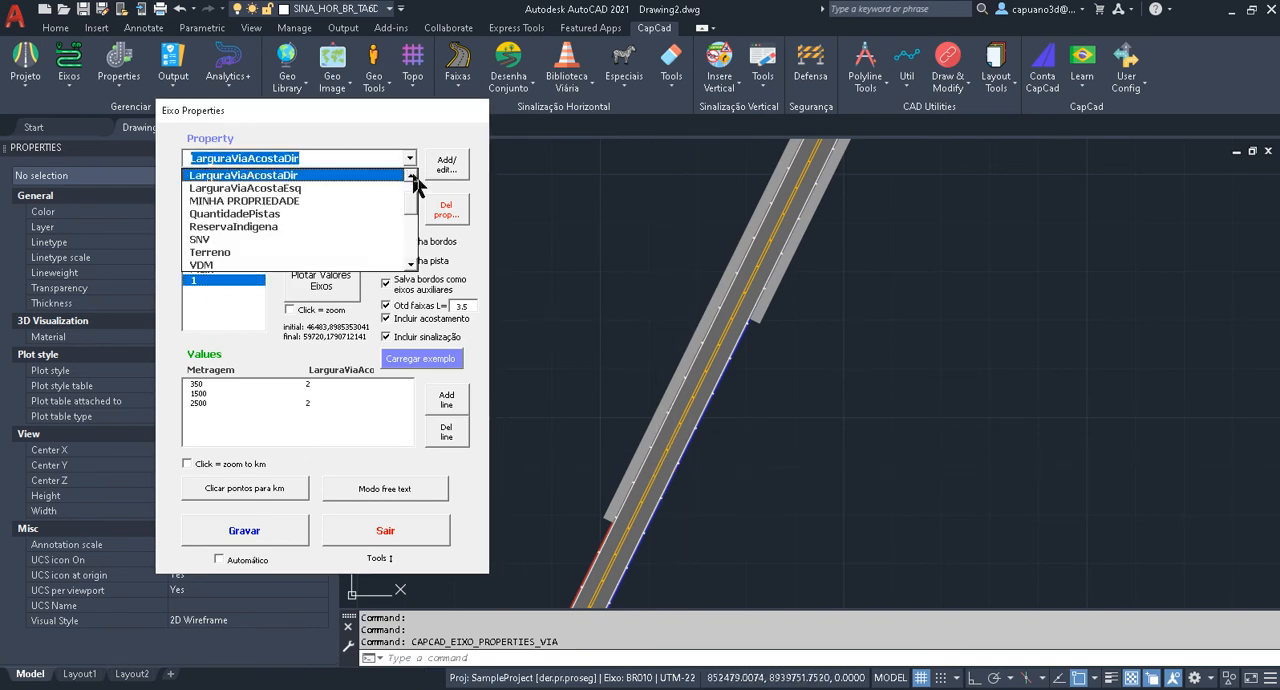
pyautogui.click(356, 188)
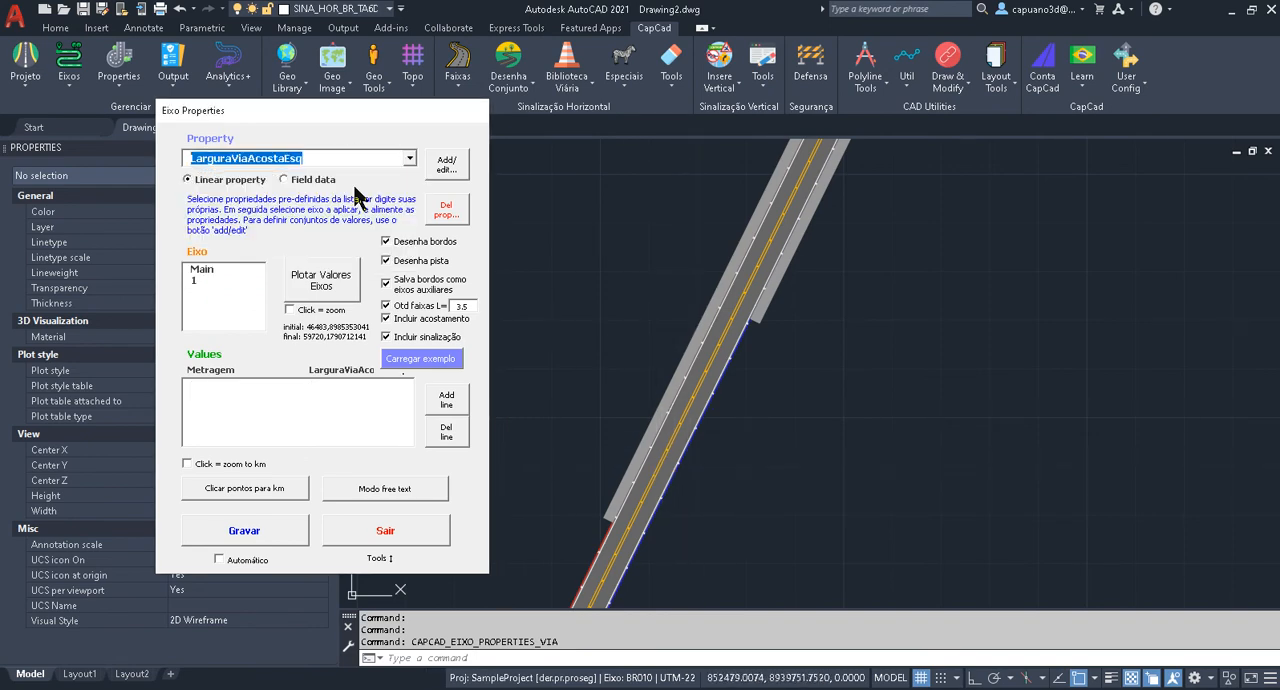
pyautogui.click(199, 280)
# Follow the drawn road northward and compare where its left shoulder starts and stops with the LarguraViaAcostaEsq values.
pyautogui.scroll(-3, 855, 290)
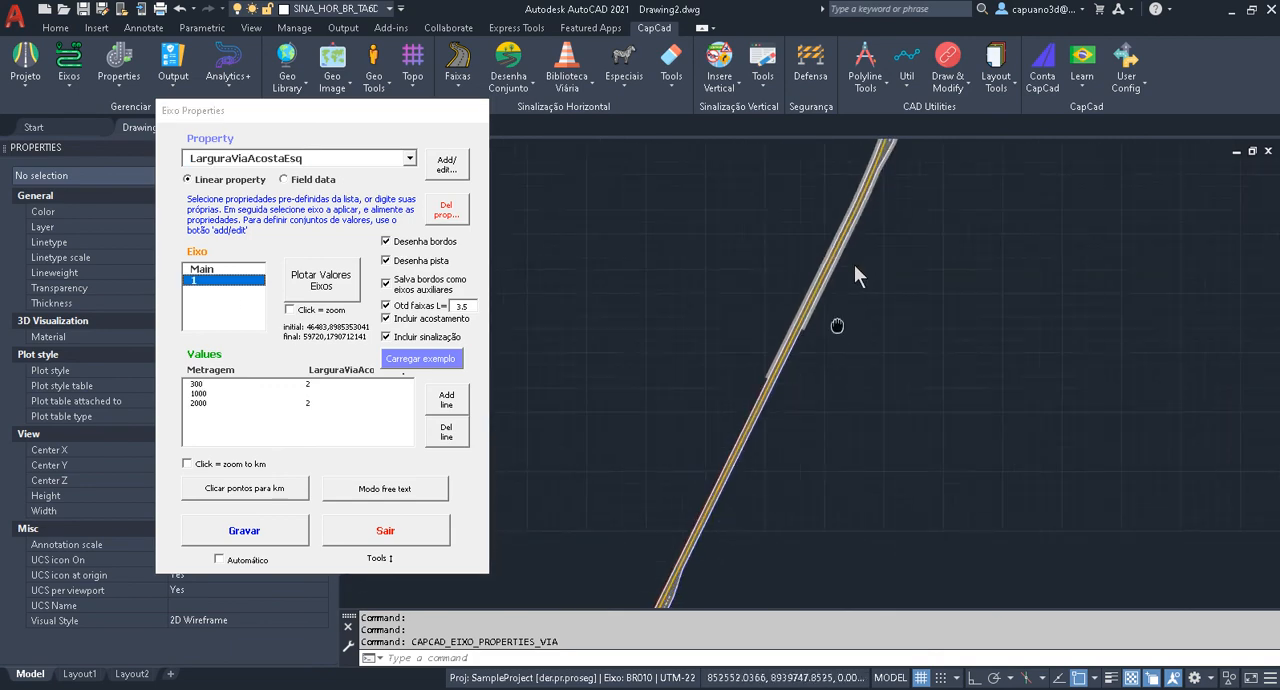
pyautogui.moveTo(876, 250); pyautogui.dragTo(876, 326, button='middle')
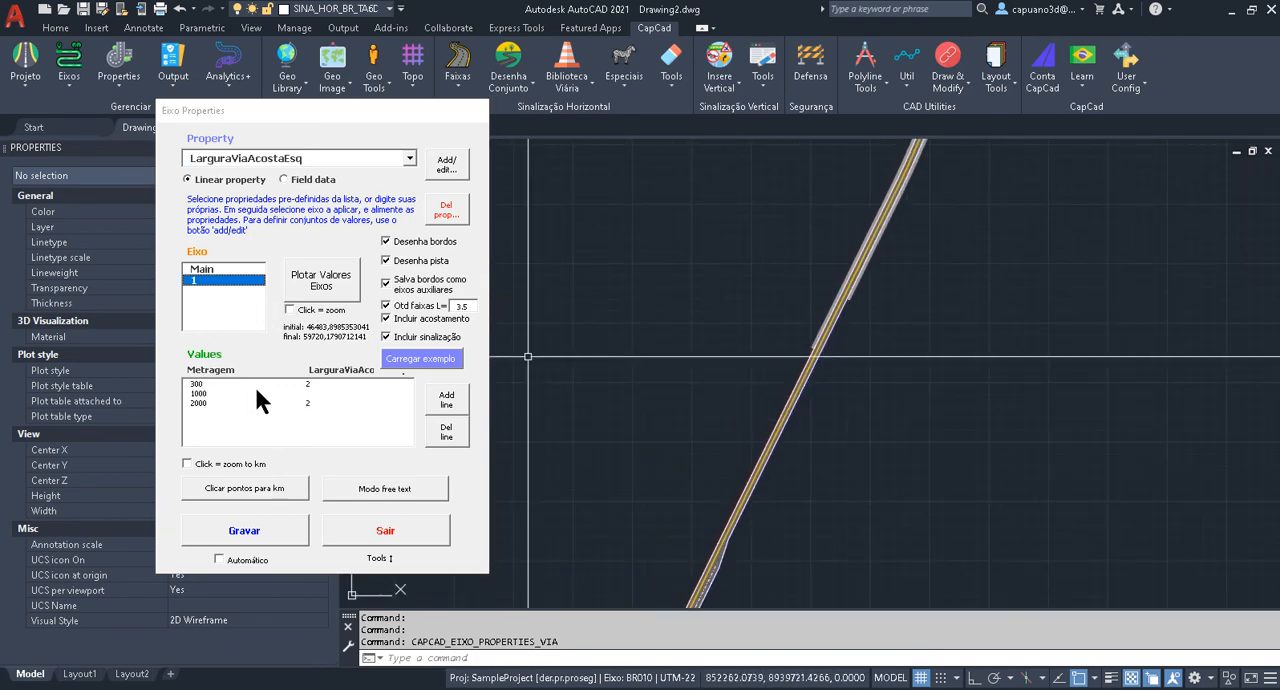
pyautogui.moveTo(738, 460); pyautogui.dragTo(744, 335, button='middle')
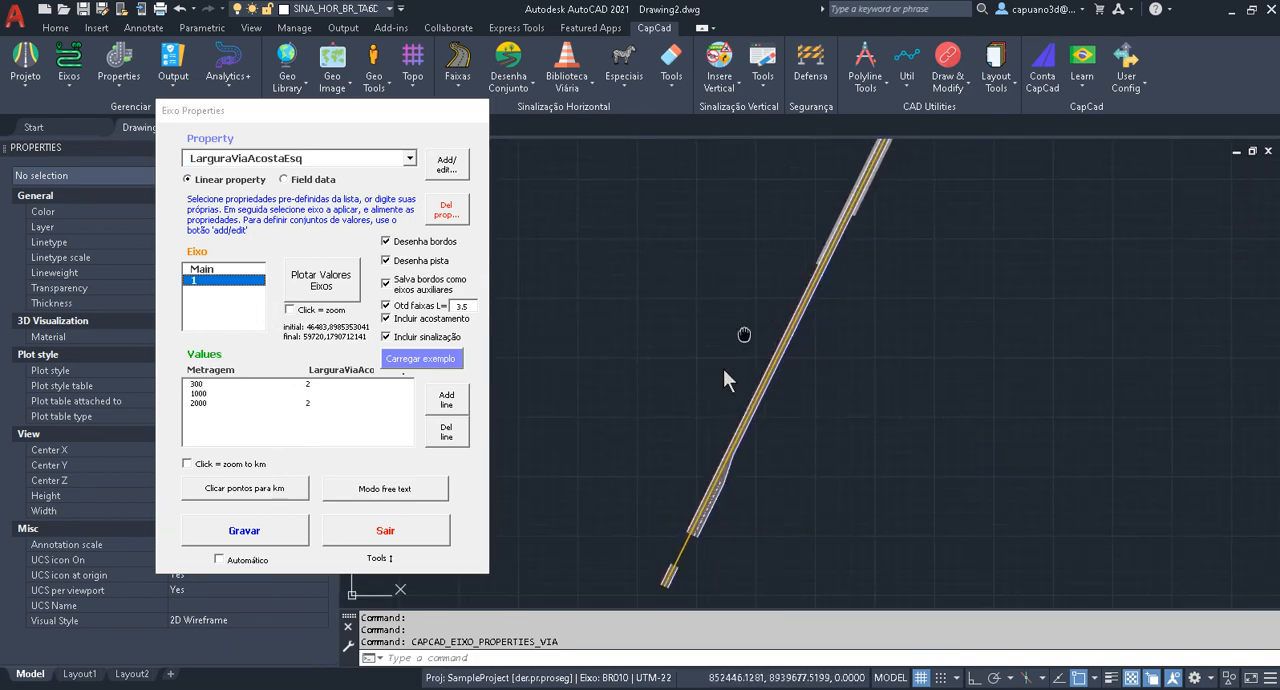
pyautogui.scroll(4, 744, 334)
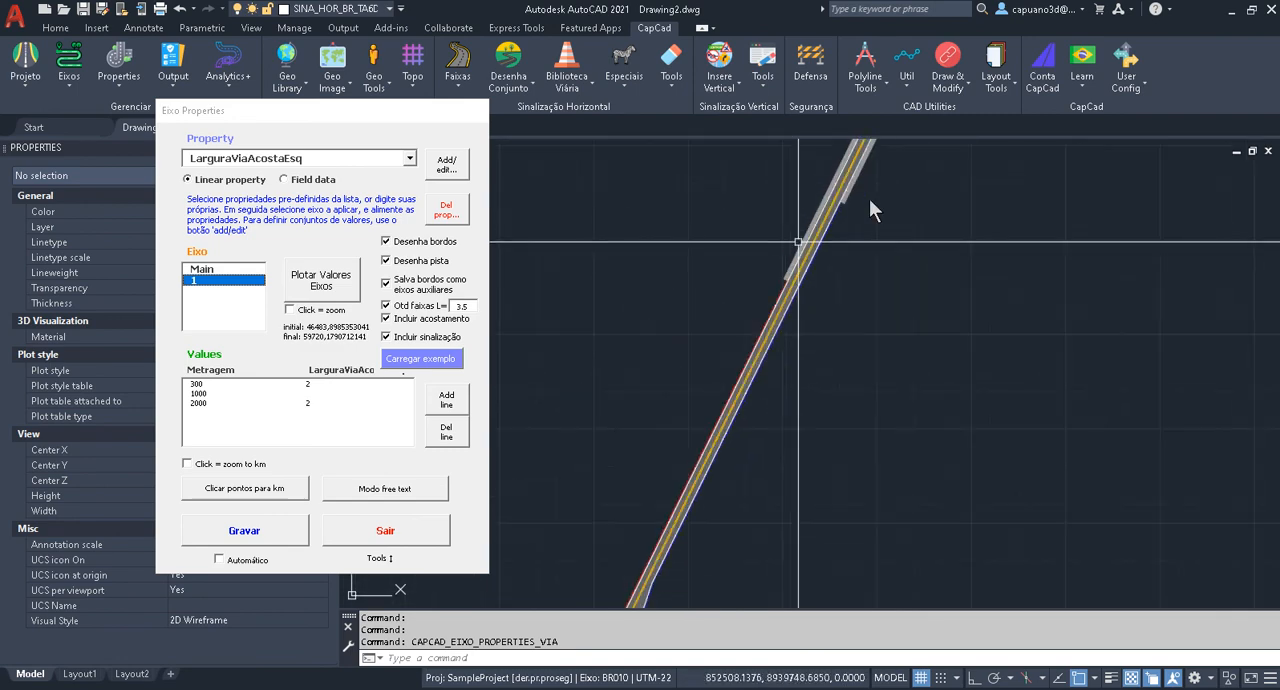
pyautogui.moveTo(869, 205); pyautogui.dragTo(745, 500, button='middle')
pyautogui.moveTo(832, 232)
pyautogui.mouseDown(button='middle')
pyautogui.moveTo(763, 503)
pyautogui.moveTo(806, 446)
pyautogui.moveTo(797, 490)
pyautogui.mouseUp(button='middle')
pyautogui.moveTo(838, 275); pyautogui.dragTo(828, 352, button='middle')
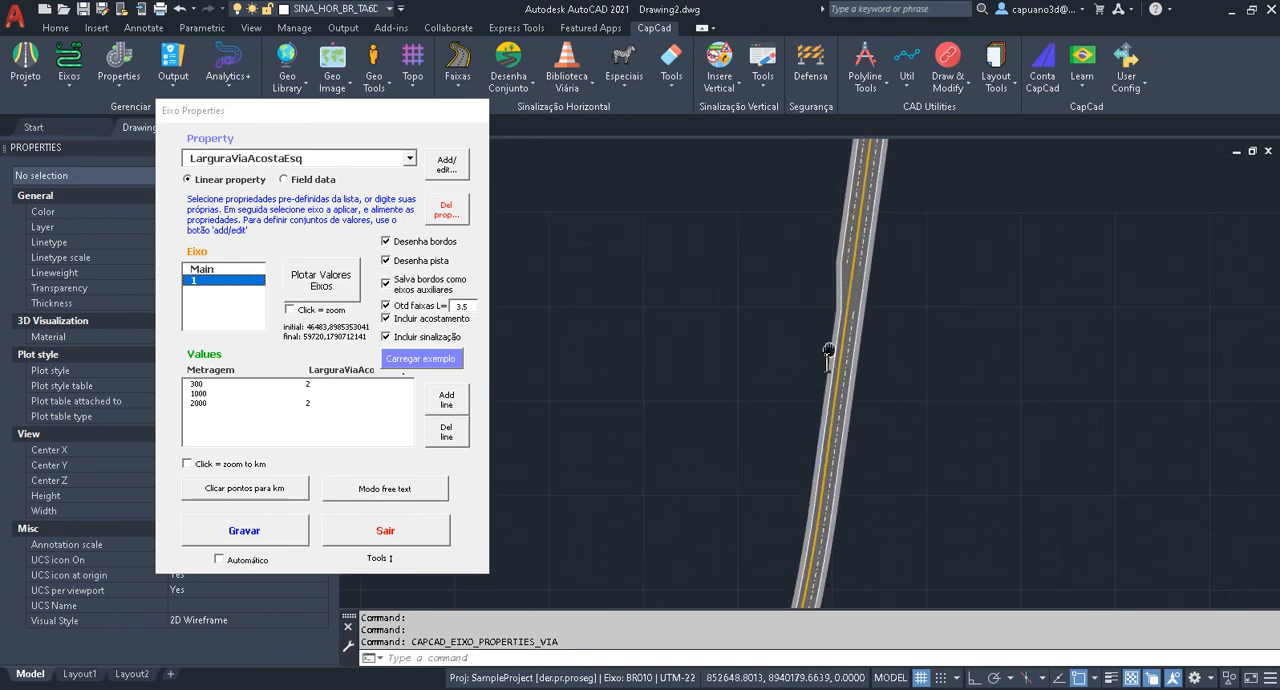
pyautogui.scroll(3, 828, 352)
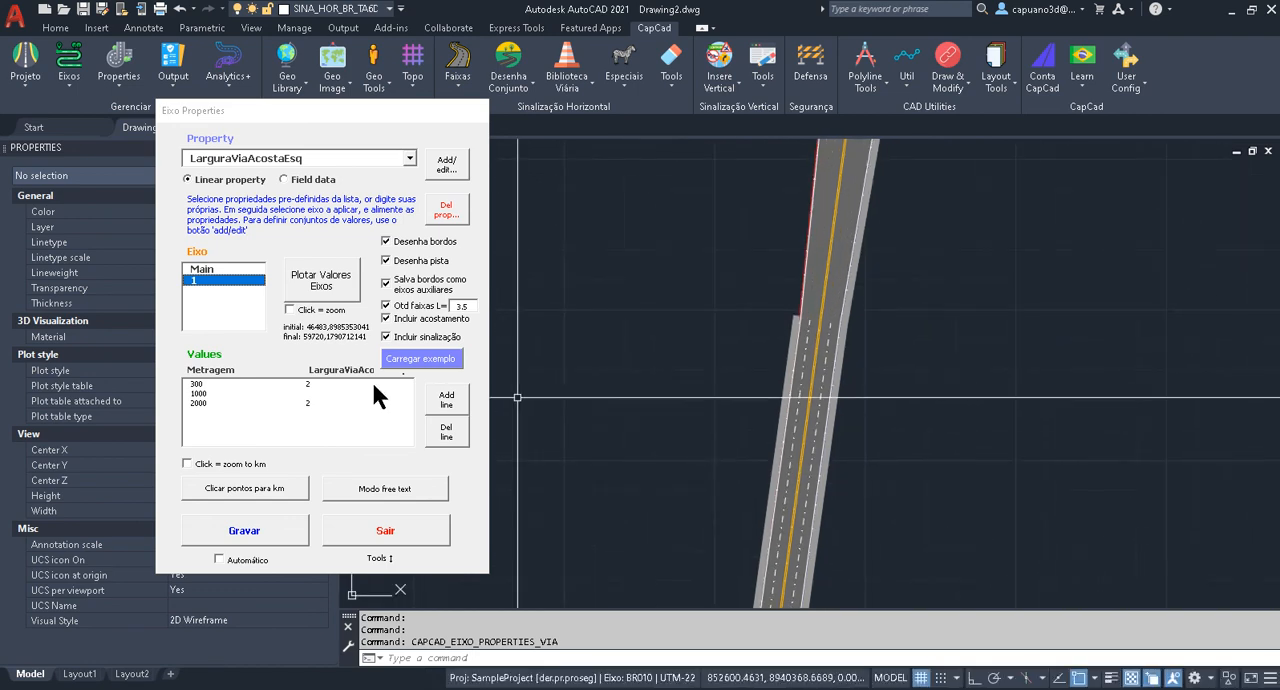
pyautogui.moveTo(764, 318)
pyautogui.mouseDown(button='middle')
pyautogui.moveTo(725, 383)
pyautogui.moveTo(721, 461)
pyautogui.moveTo(688, 570)
pyautogui.mouseUp(button='middle')
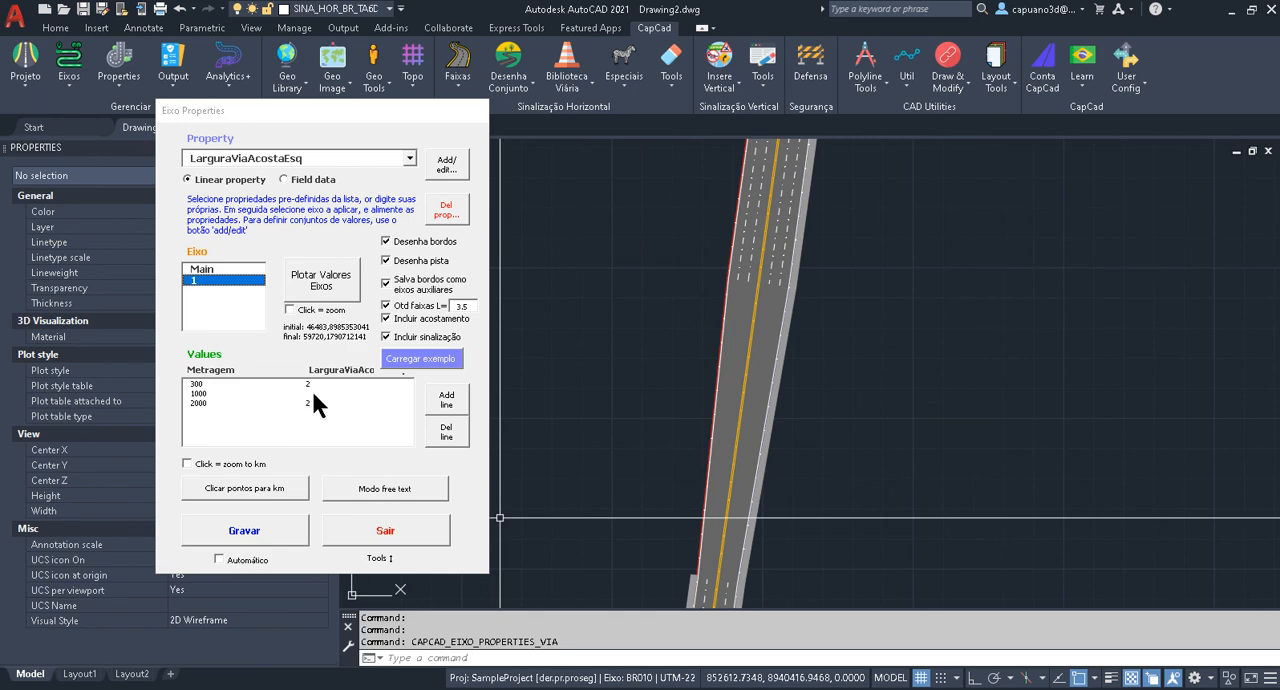
pyautogui.scroll(-5, 586, 405)
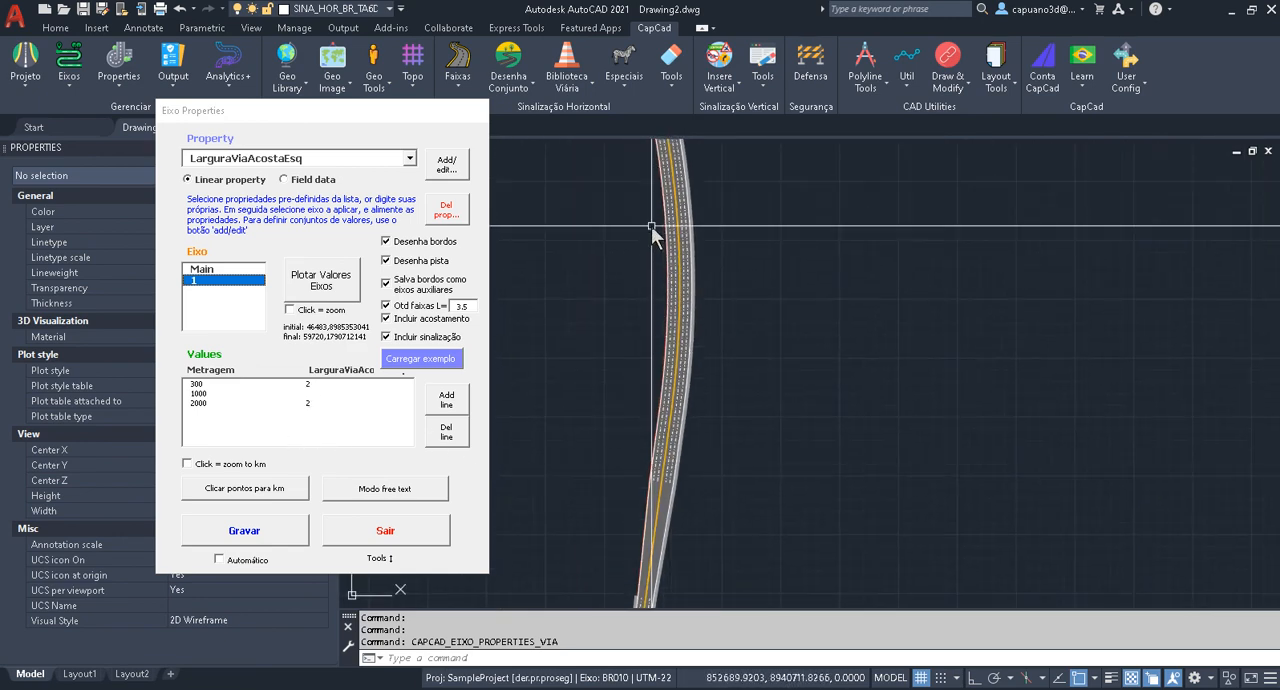
pyautogui.scroll(3, 700, 340)
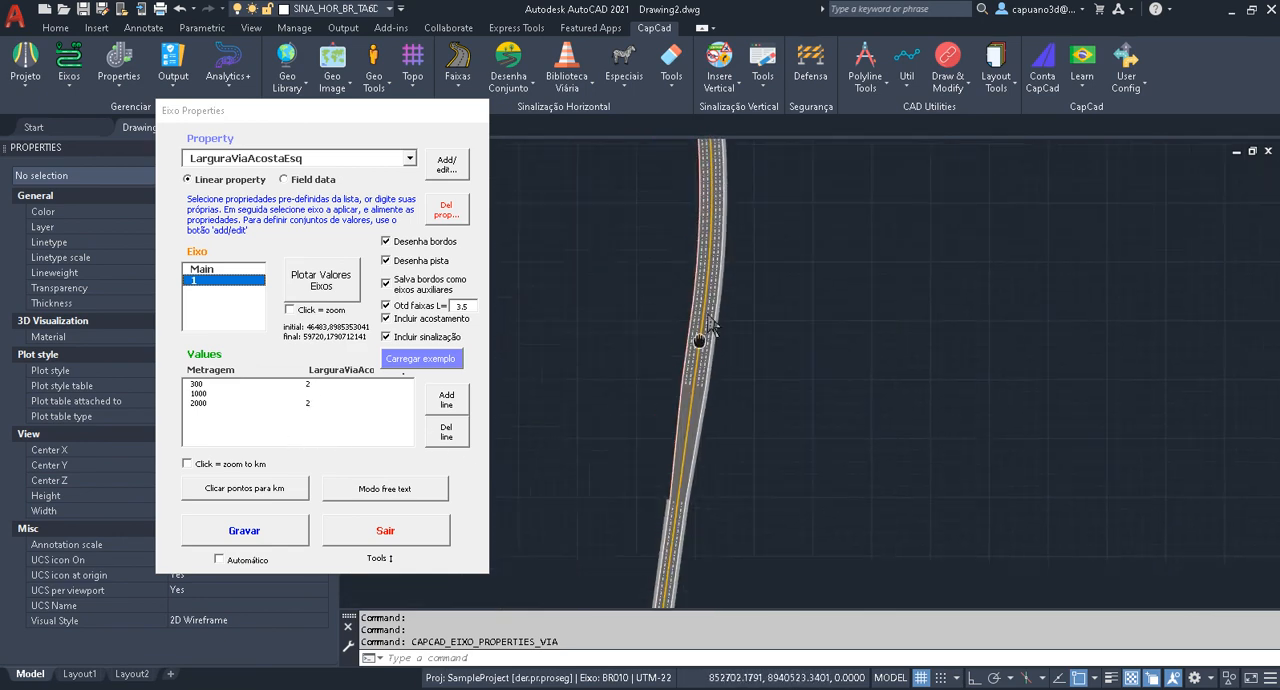
# Measure the left shoulder's width with DIST at the point where it ends on the road, keeping the axis properties alongside.
pyautogui.click(342, 112)
pyautogui.moveTo(385, 108); pyautogui.dragTo(509, 82)
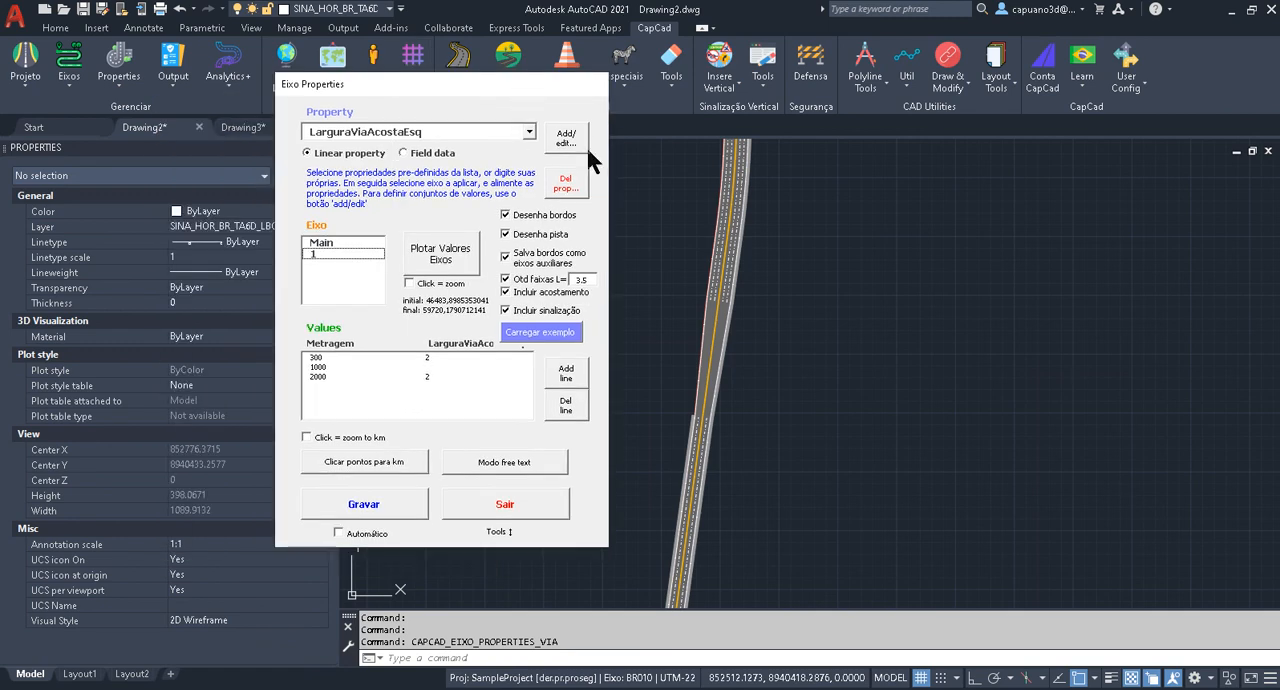
pyautogui.click(790, 294)
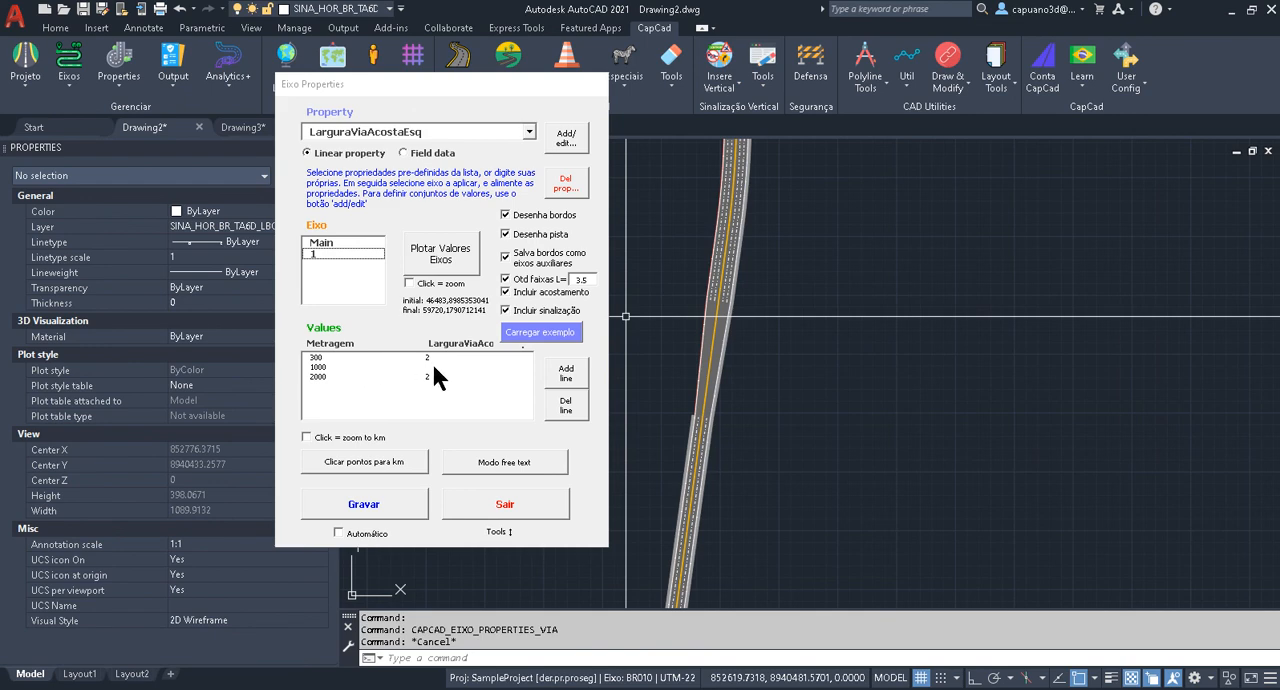
pyautogui.scroll(10, 703, 377)
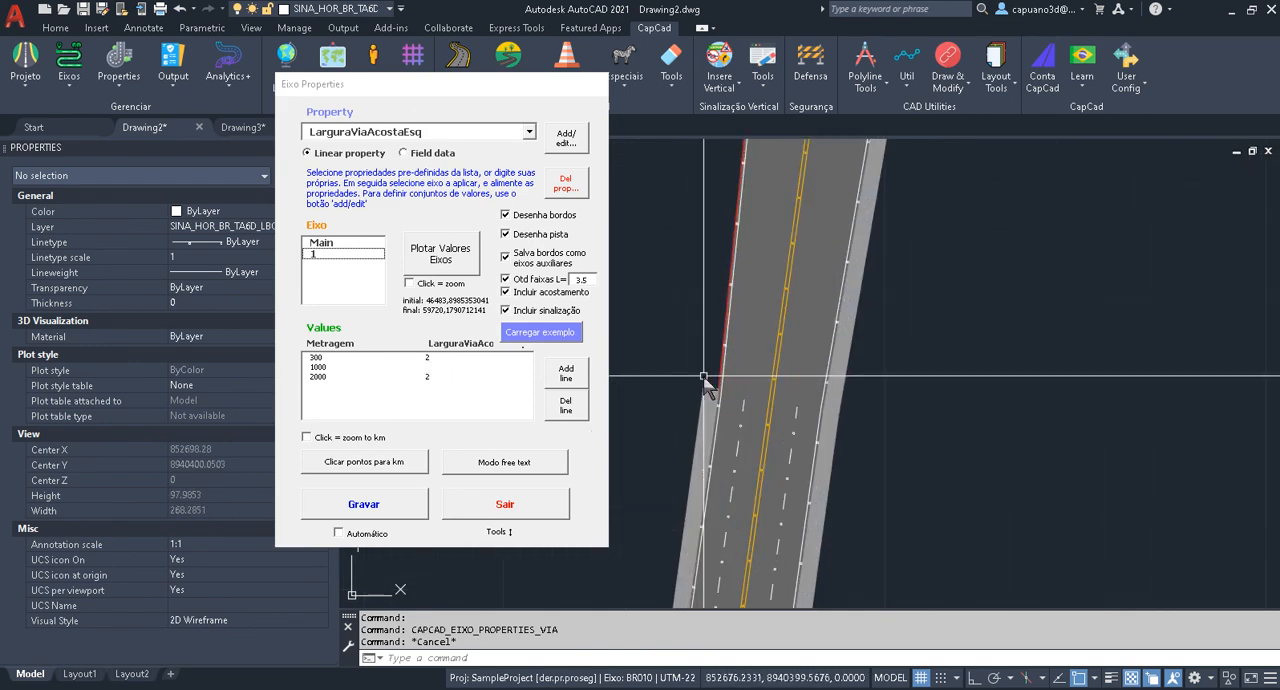
pyautogui.press('Escape')
pyautogui.write('di')
pyautogui.press('space')
pyautogui.click(702, 395)
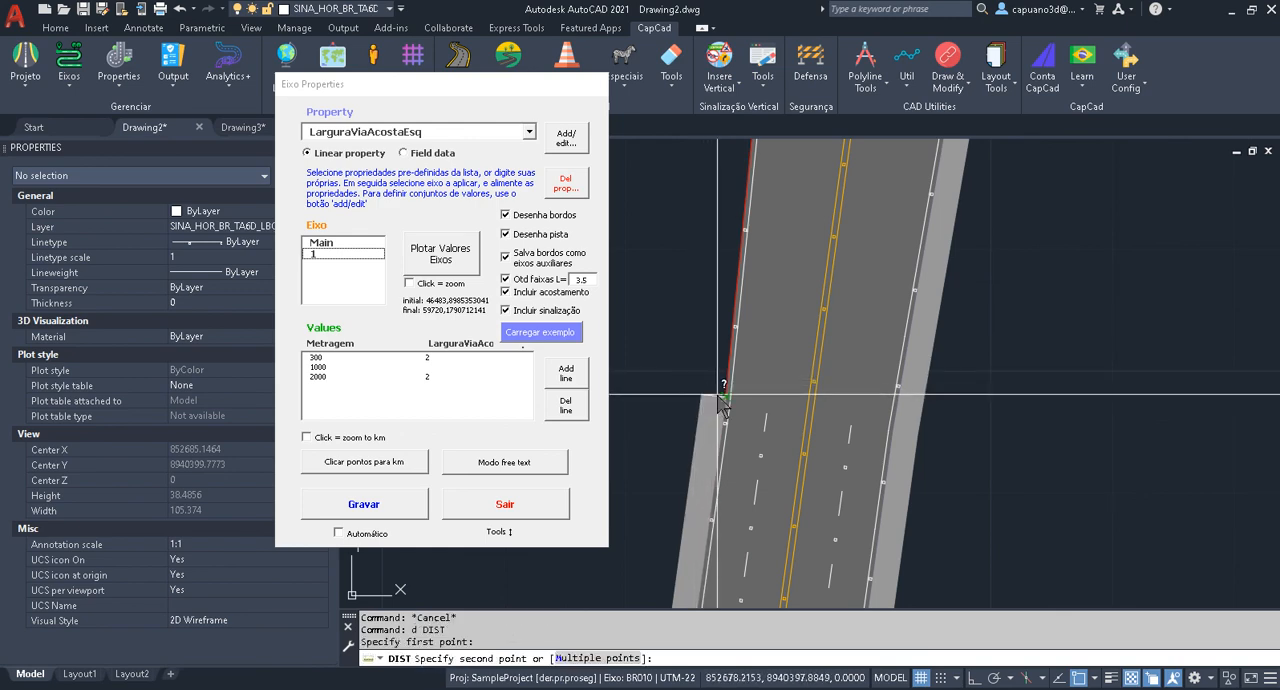
pyautogui.click(726, 397)
pyautogui.press('Escape')
# Follow the road southward from the shoulder's end and back north, examining the left shoulder and the lane widenings along it.
pyautogui.scroll(-6, 713, 312)
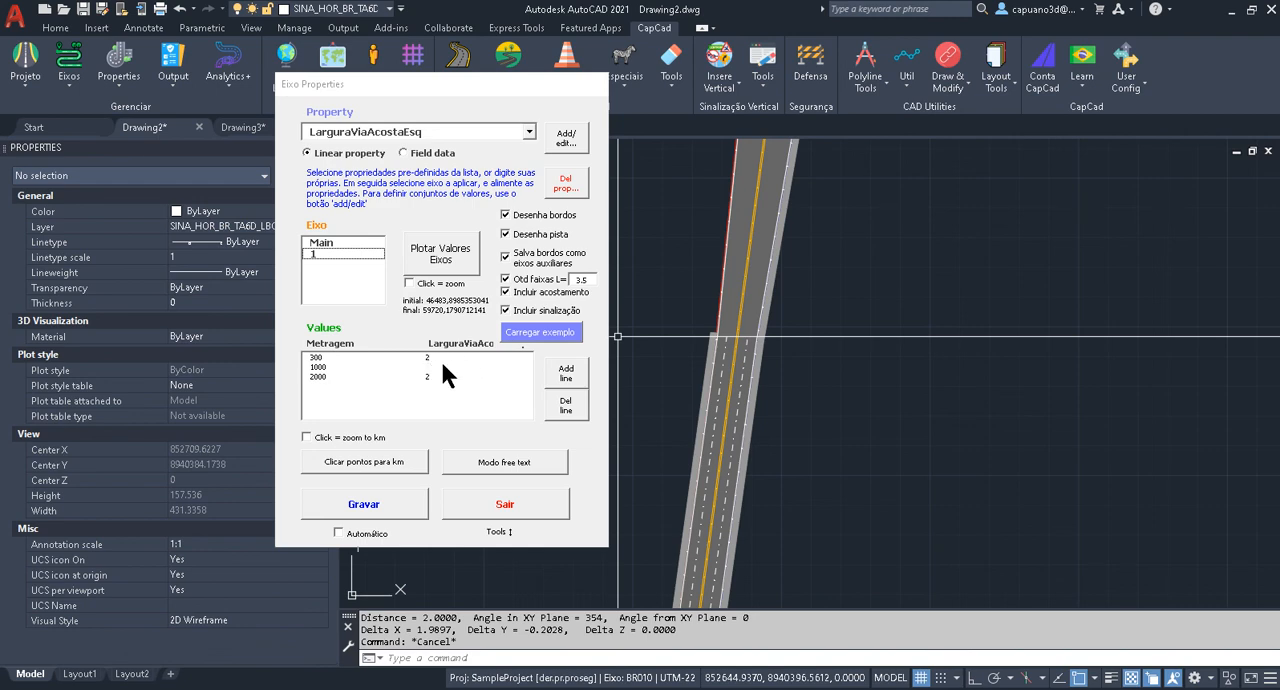
pyautogui.moveTo(671, 373); pyautogui.dragTo(692, 450, button='middle')
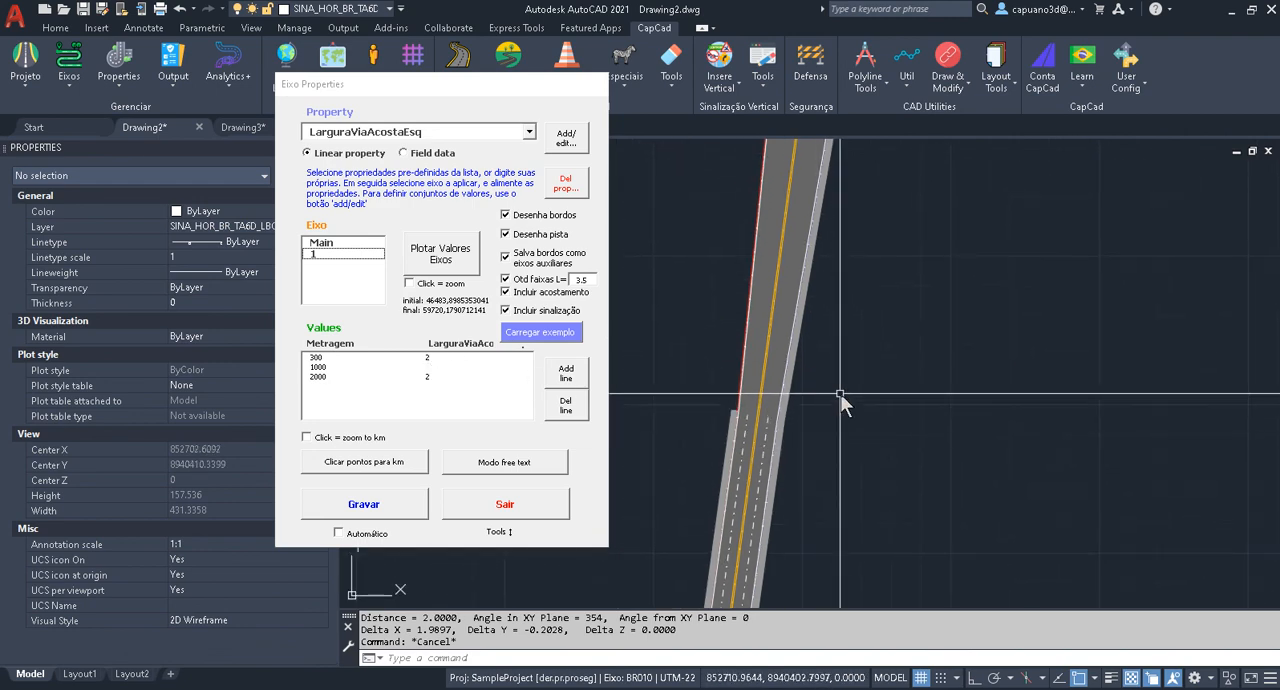
pyautogui.scroll(-6, 740, 418)
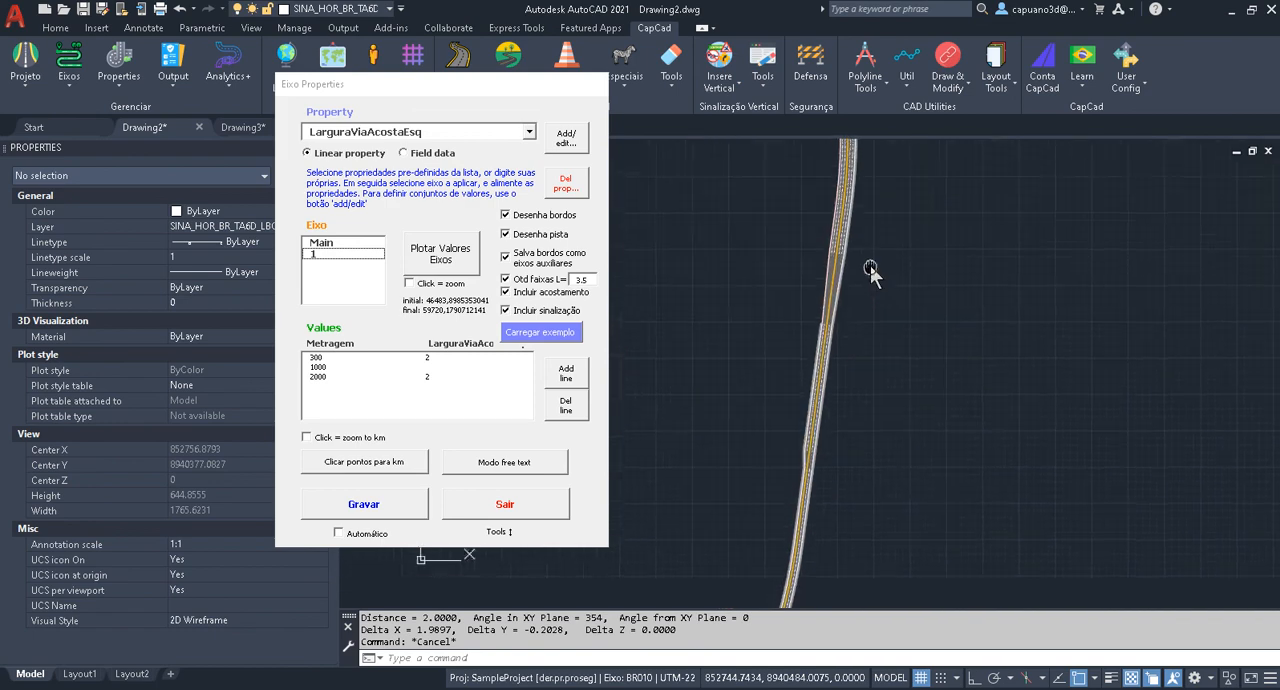
pyautogui.scroll(4, 800, 300)
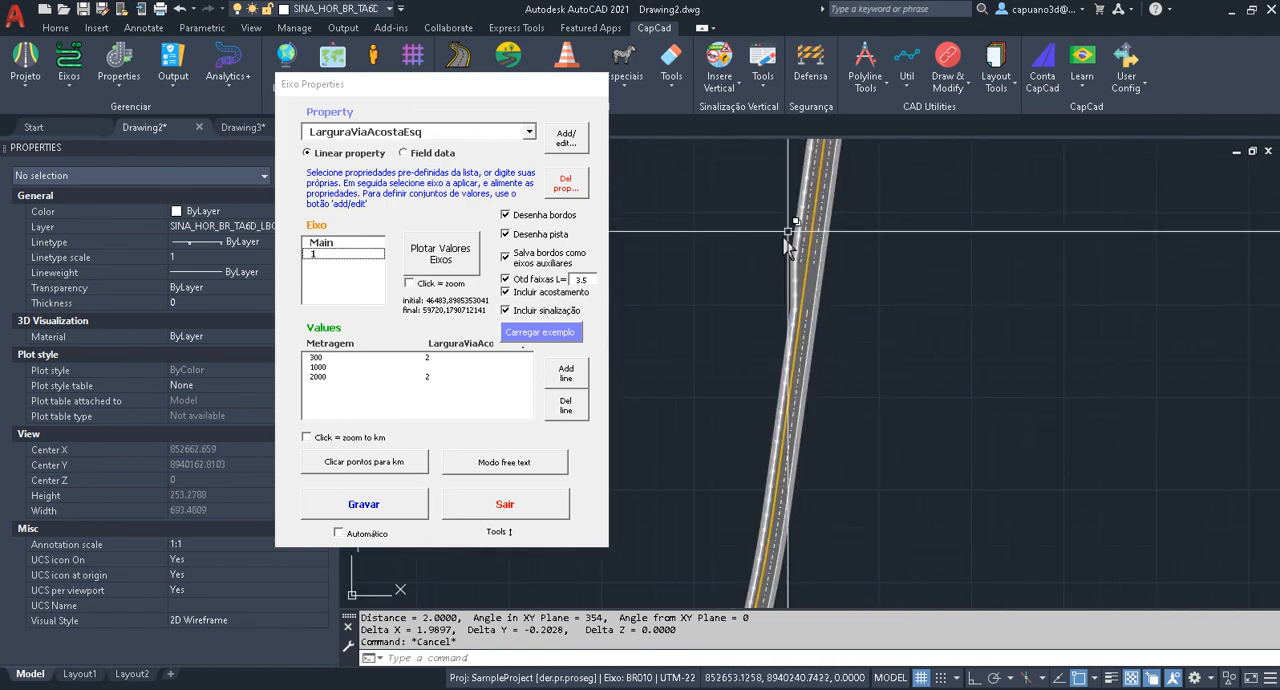
pyautogui.moveTo(777, 352); pyautogui.dragTo(794, 228, button='middle')
pyautogui.moveTo(768, 404); pyautogui.dragTo(852, 200, button='middle')
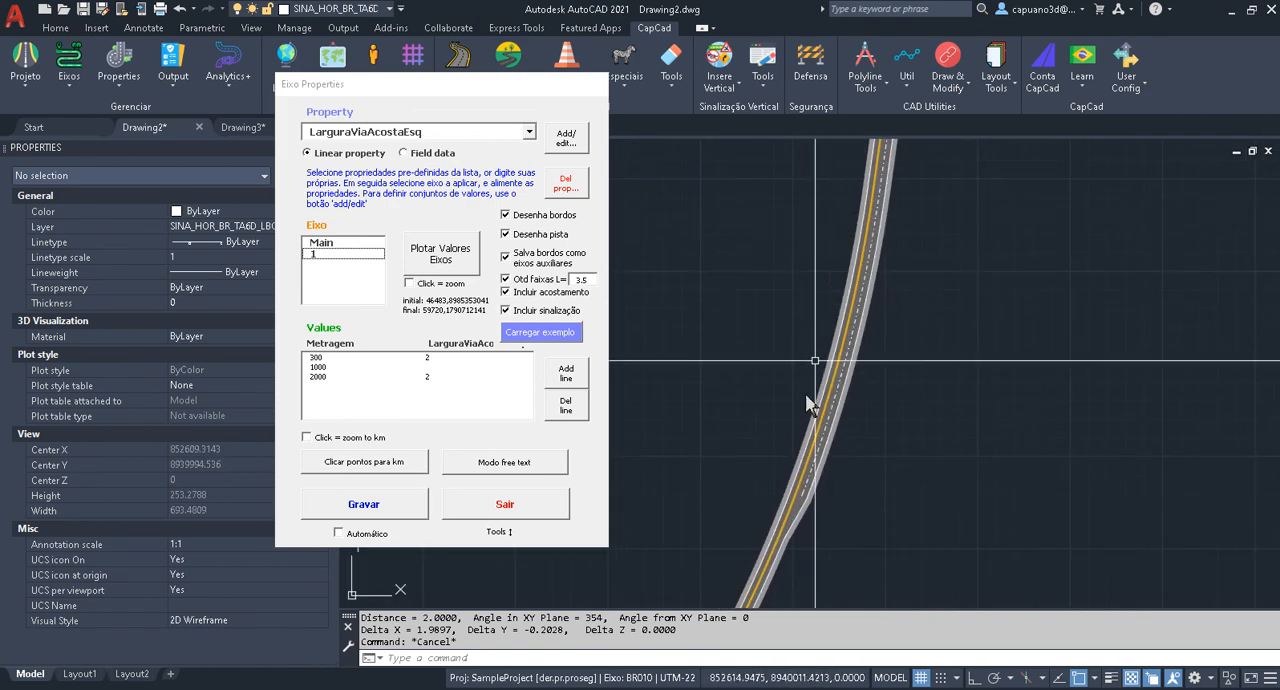
pyautogui.moveTo(792, 428)
pyautogui.mouseDown(button='middle')
pyautogui.moveTo(876, 193)
pyautogui.moveTo(866, 216)
pyautogui.mouseUp(button='middle')
pyautogui.moveTo(757, 451)
pyautogui.mouseDown(button='middle')
pyautogui.moveTo(864, 245)
pyautogui.moveTo(700, 534)
pyautogui.mouseUp(button='middle')
pyautogui.scroll(2, 763, 462)
pyautogui.moveTo(873, 203); pyautogui.dragTo(751, 494, button='middle')
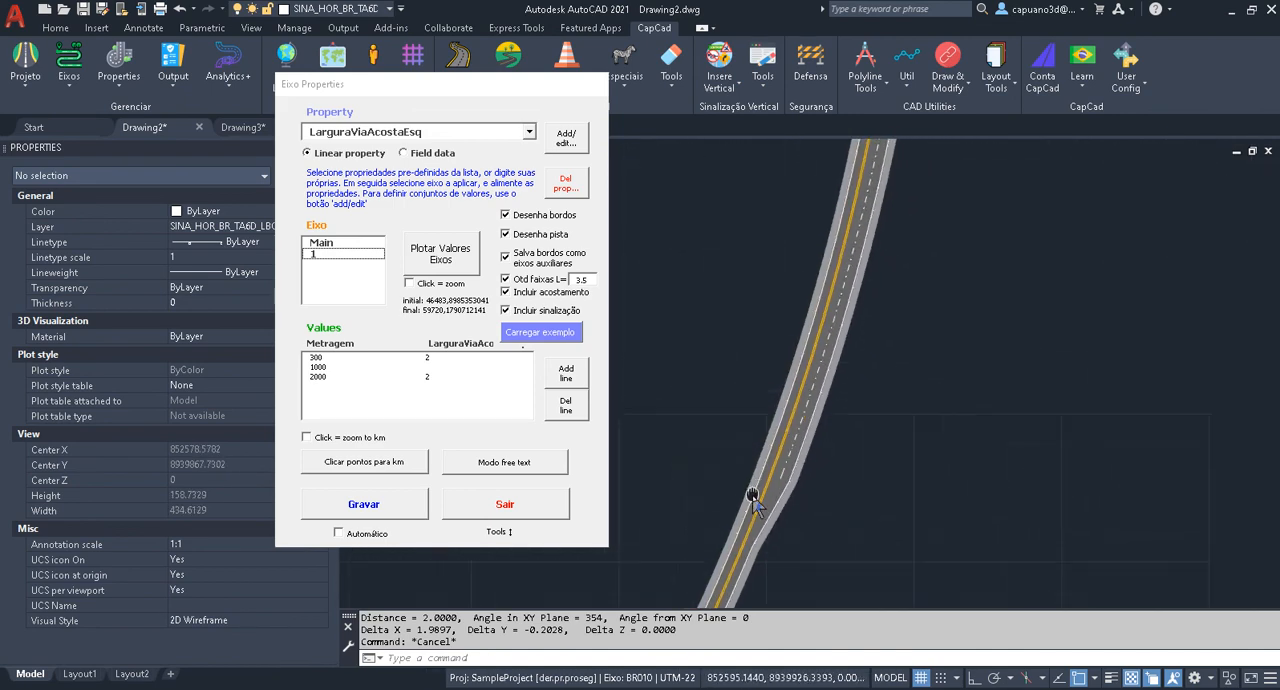
pyautogui.moveTo(843, 272); pyautogui.dragTo(785, 443, button='middle')
pyautogui.moveTo(850, 192); pyautogui.dragTo(794, 367, button='middle')
pyautogui.moveTo(803, 220); pyautogui.dragTo(794, 358, button='middle')
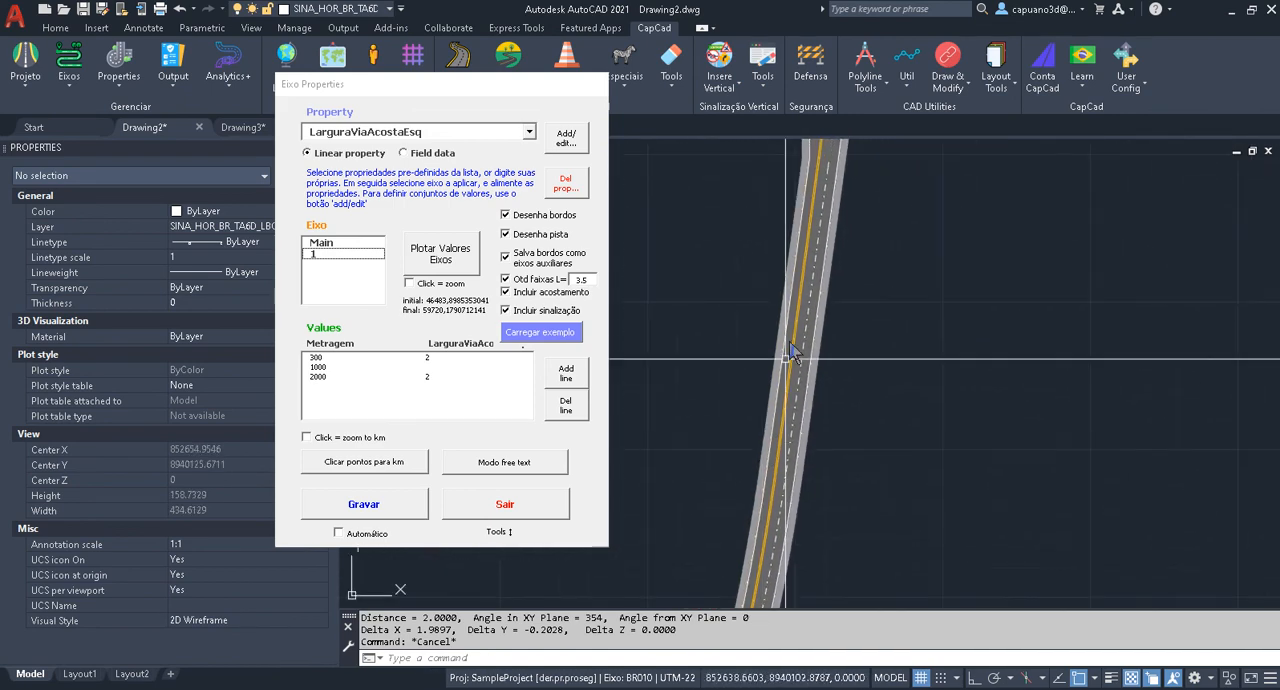
pyautogui.moveTo(792, 211); pyautogui.dragTo(784, 450, button='middle')
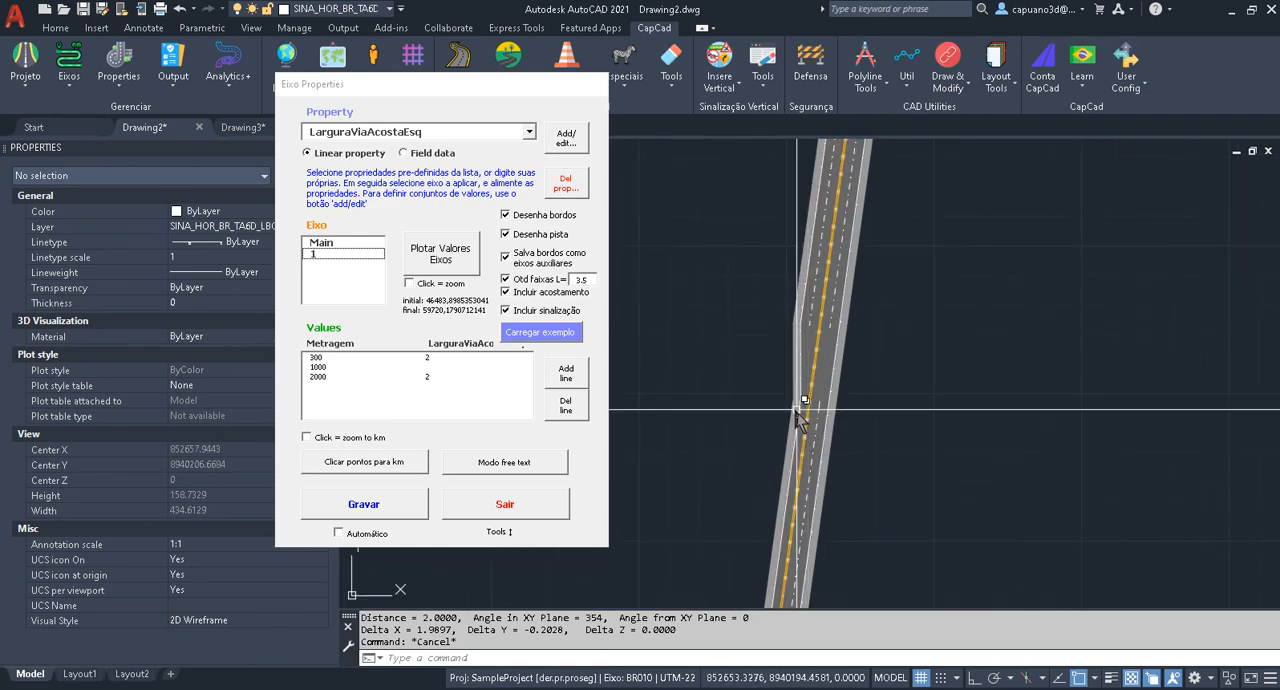